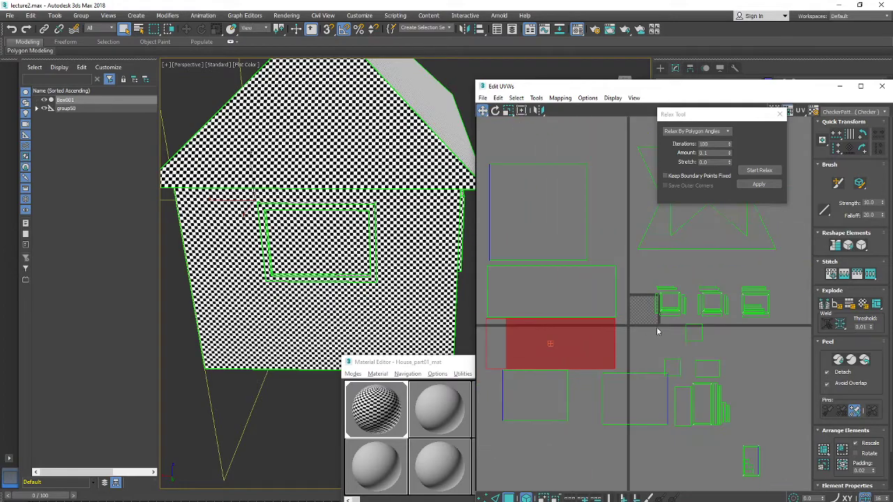
Examine the UV layout and select the three window-frame islands to identify the matching parts on the house.
scroll(635, 283, up, 2)
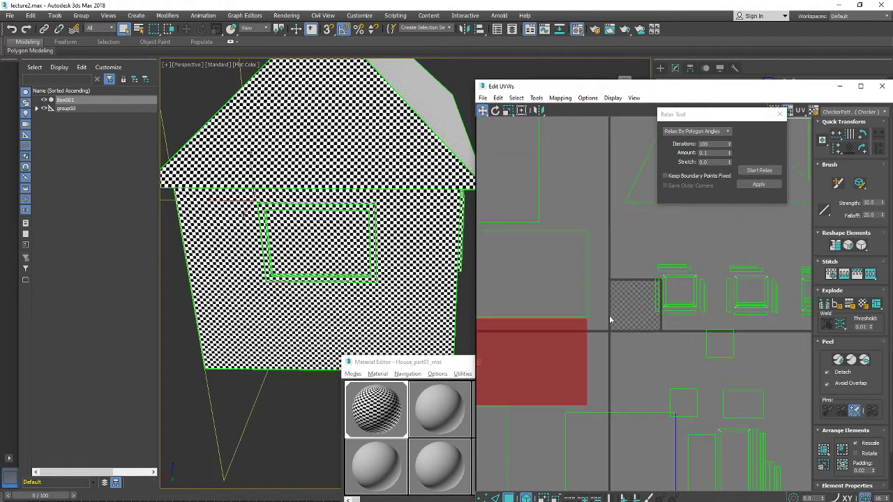
scroll(439, 272, down, 3)
alt+middle_drag(430, 275, 369, 271)
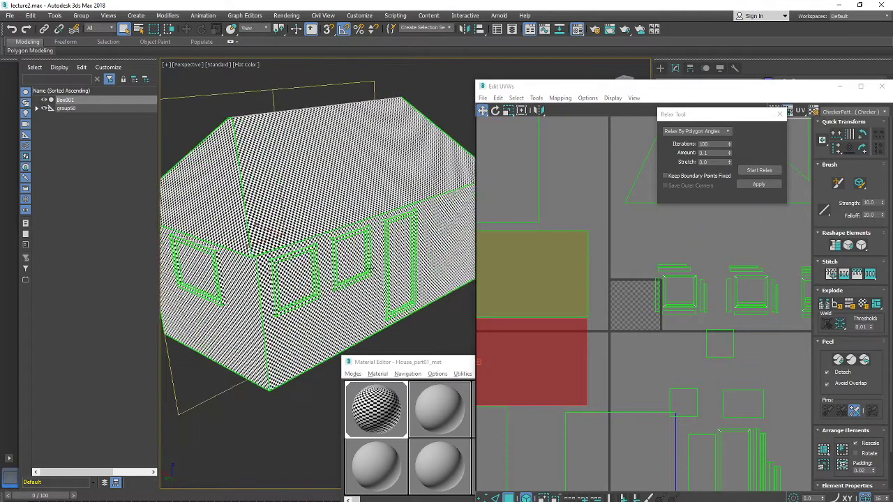
scroll(676, 317, down, 2)
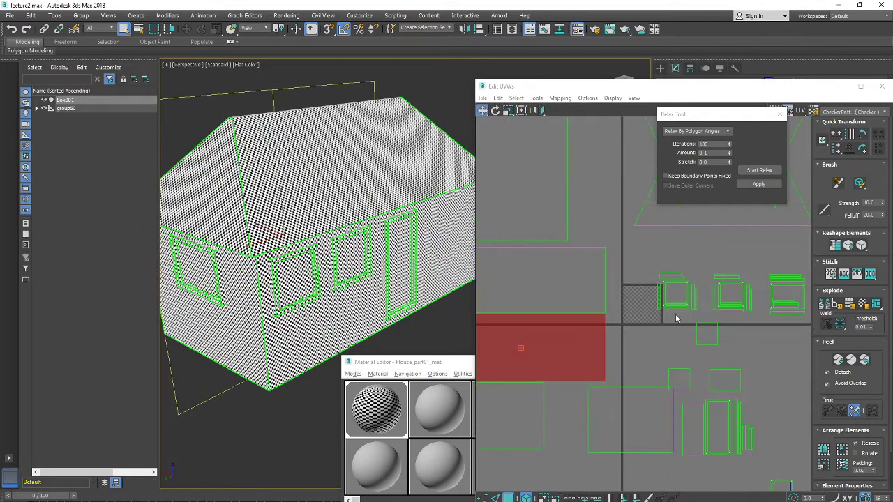
middle_drag(676, 325, 607, 328)
scroll(640, 308, down, 1)
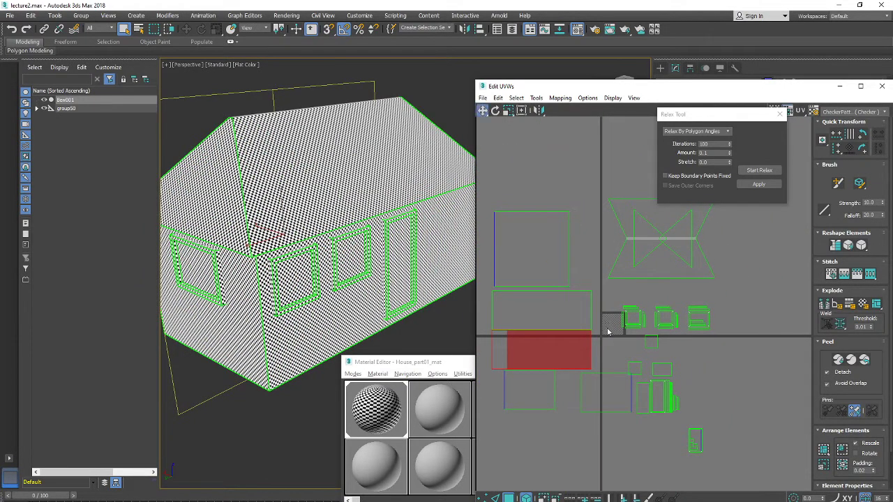
drag(613, 296, 726, 336)
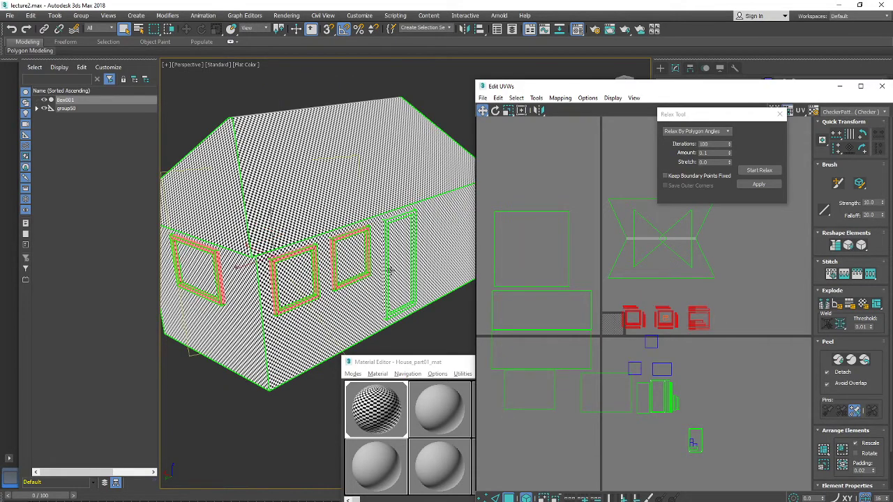
alt+middle_drag(389, 270, 415, 259)
Select all four exterior wall polygons on the house model.
scroll(338, 265, down, 4)
alt+middle_drag(316, 259, 354, 241)
scroll(400, 244, up, 3)
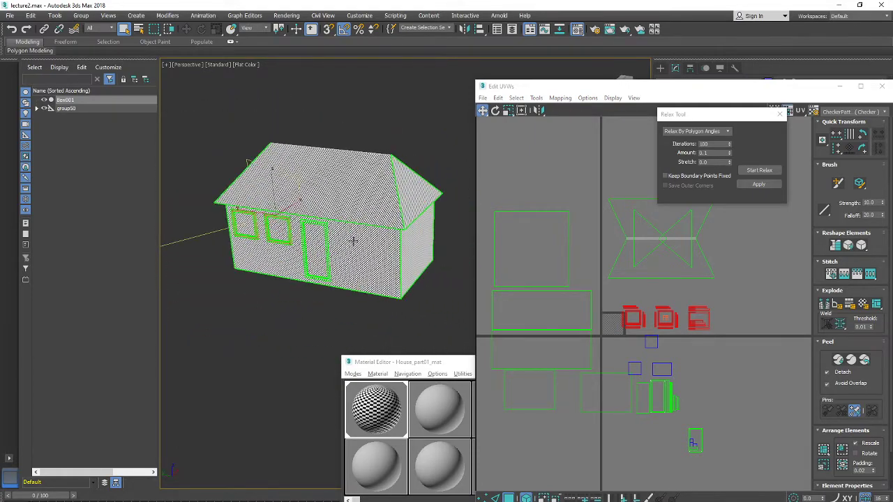
click(355, 241)
ctrl+click(418, 235)
alt+middle_drag(291, 265, 344, 265)
ctrl+click(352, 259)
alt+middle_drag(285, 280, 399, 271)
ctrl+click(334, 268)
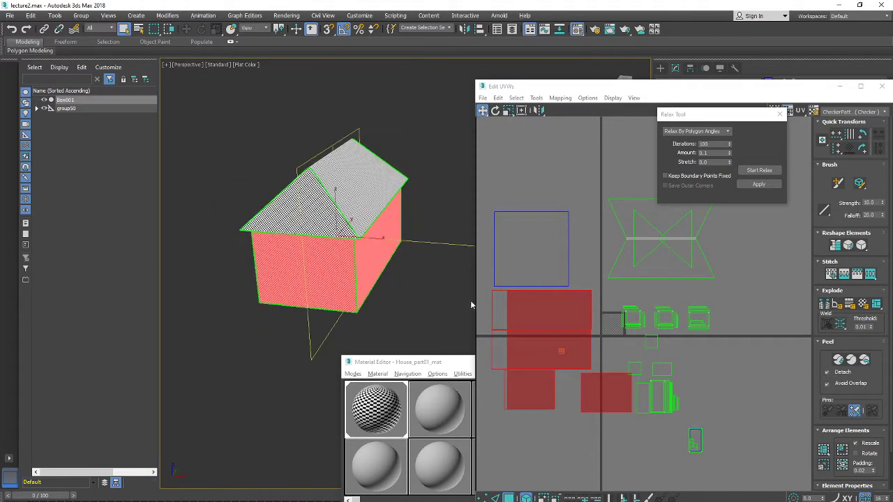
alt+middle_drag(260, 253, 365, 254)
scroll(532, 322, down, 3)
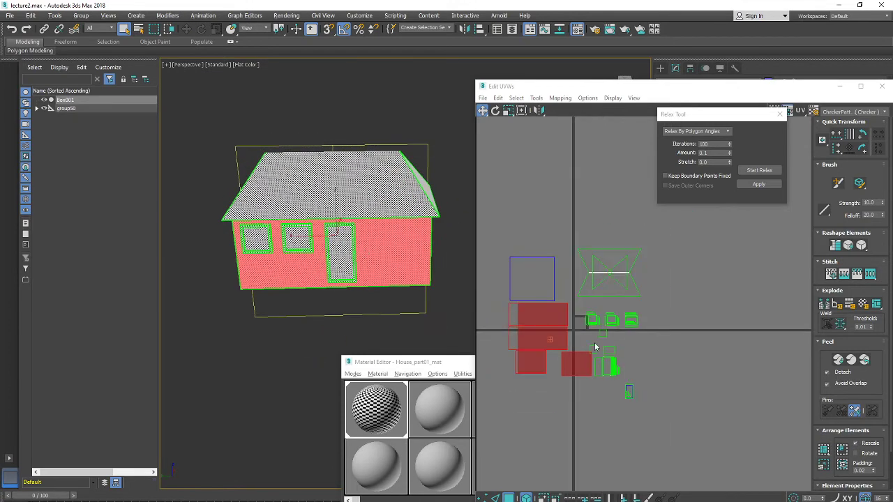
Try moving the four wall islands together and switching between the Scale and Move tools.
drag(561, 330, 565, 354)
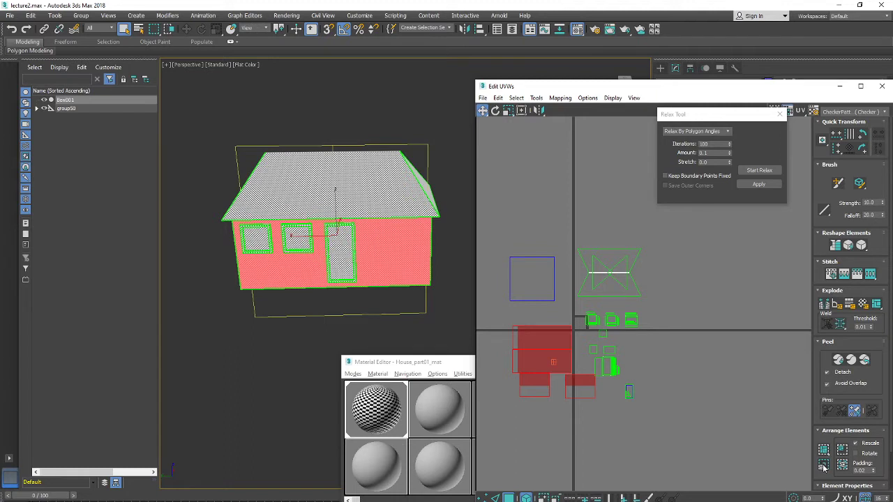
middle_drag(543, 351, 566, 340)
drag(569, 342, 577, 327)
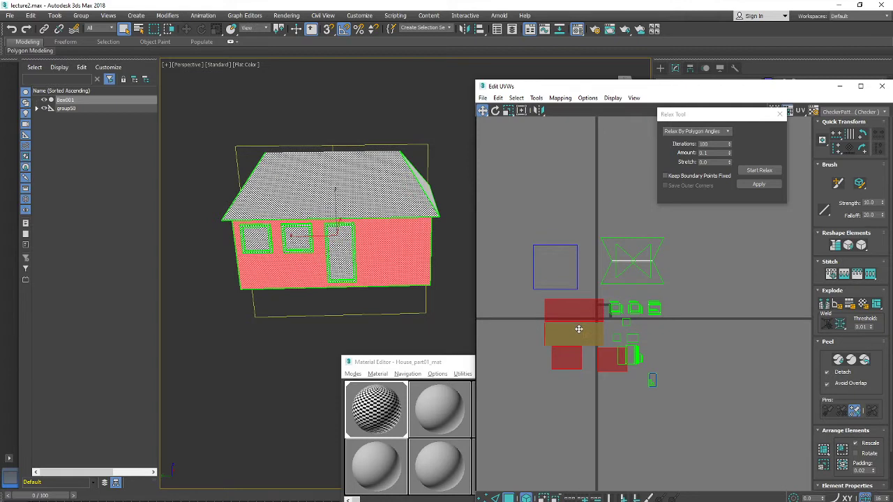
right_click(579, 334)
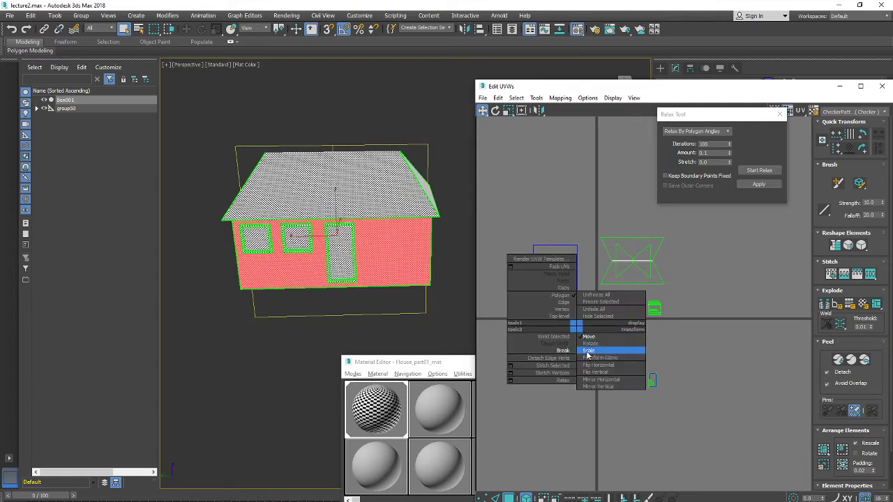
click(591, 340)
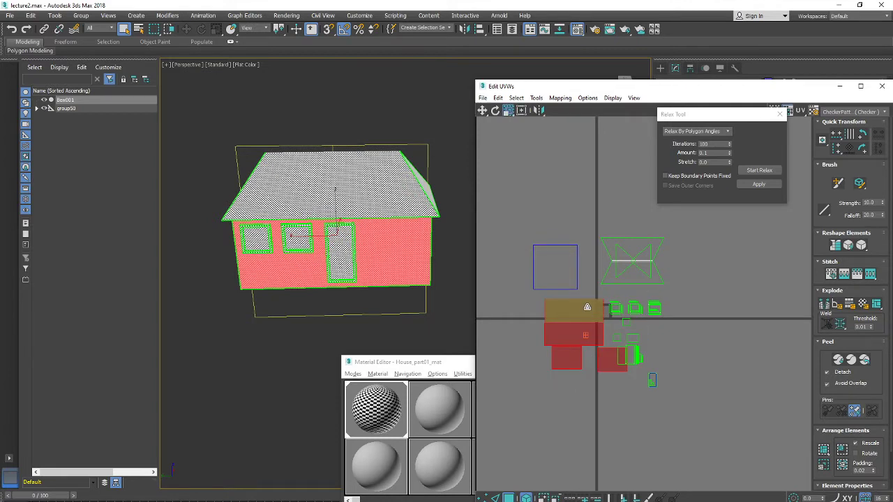
scroll(591, 307, up, 3)
scroll(563, 330, down, 3)
right_click(562, 330)
click(578, 339)
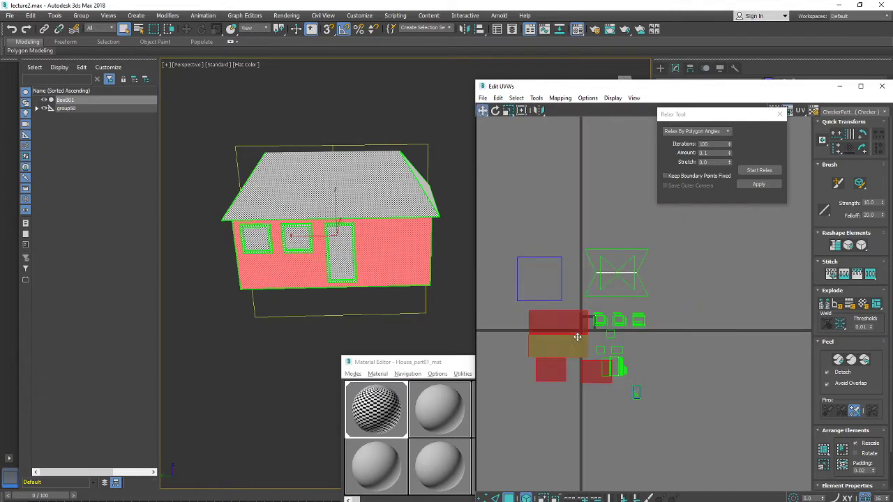
Move the four wall islands as a group to leave a gap below the large square island.
scroll(571, 333, down, 1)
middle_drag(571, 334, 610, 326)
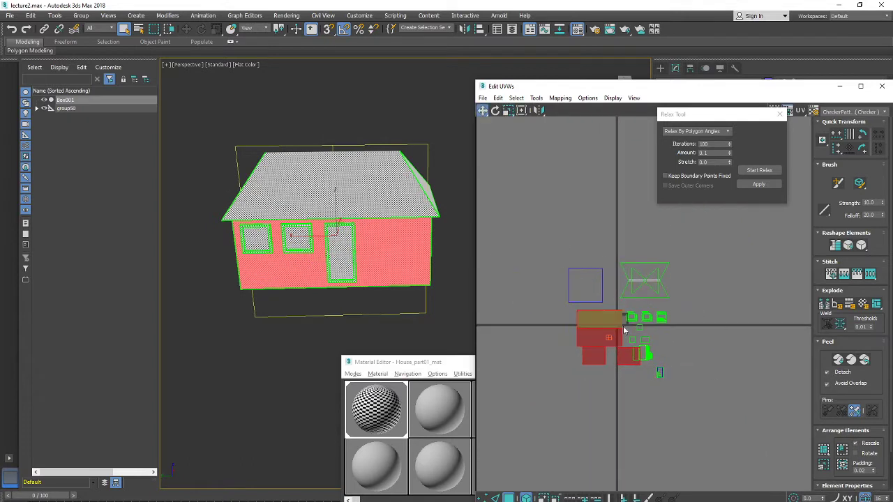
scroll(614, 310, up, 3)
scroll(607, 318, down, 2)
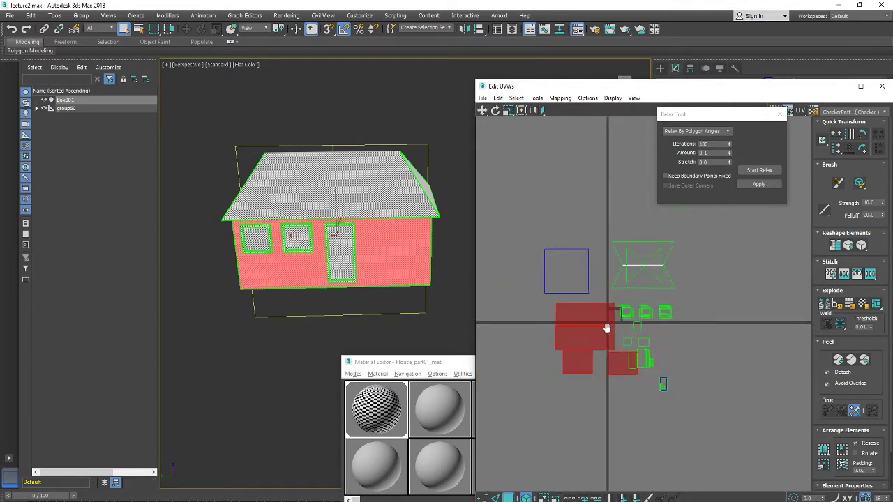
drag(601, 324, 580, 341)
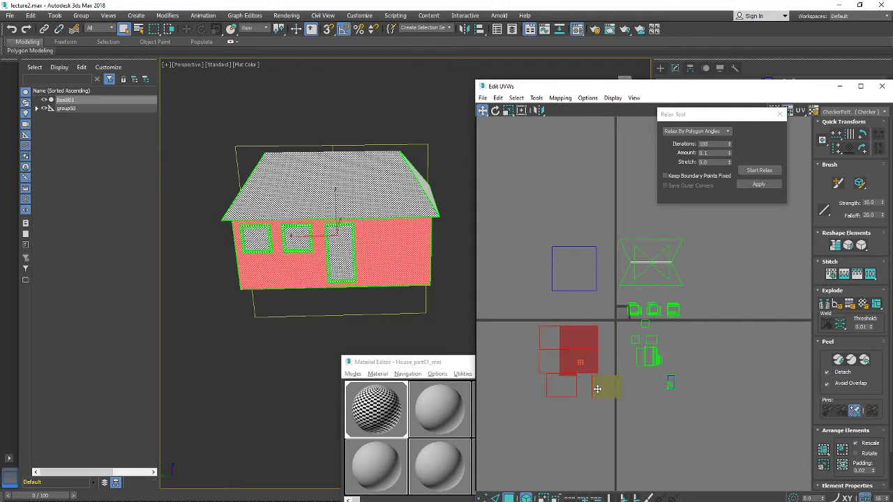
scroll(551, 360, up, 3)
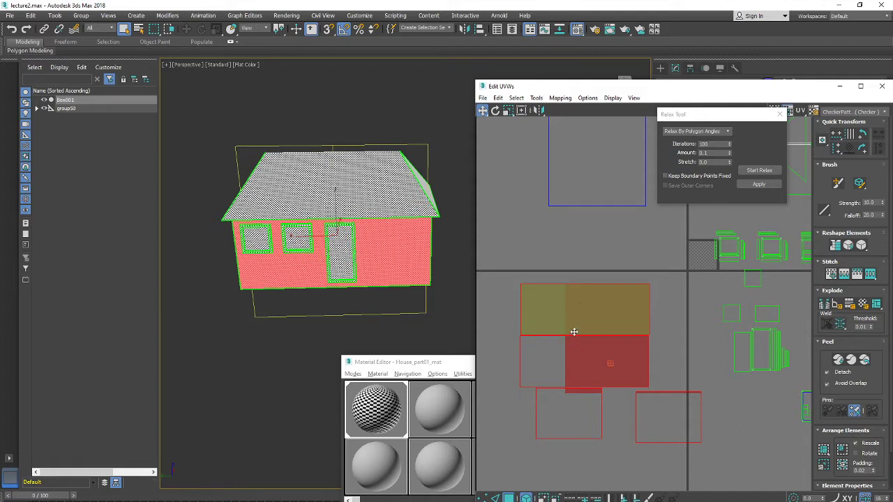
drag(607, 324, 617, 293)
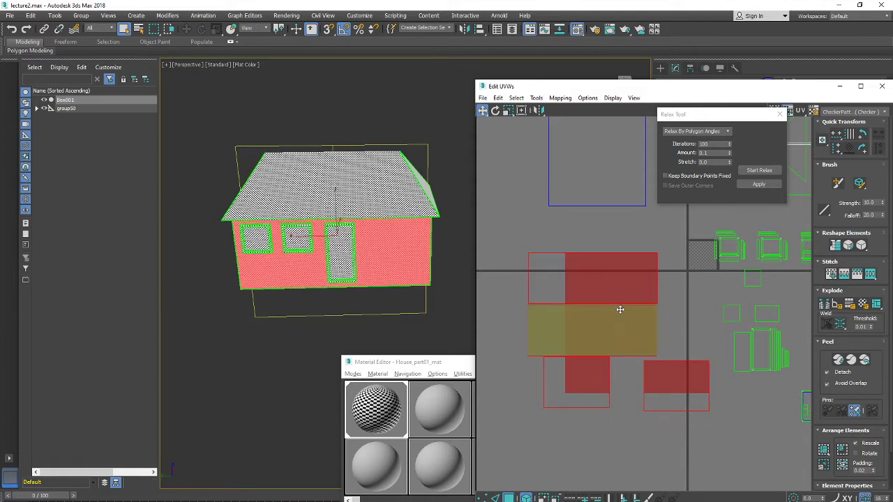
scroll(620, 310, down, 3)
middle_drag(620, 287, 570, 313)
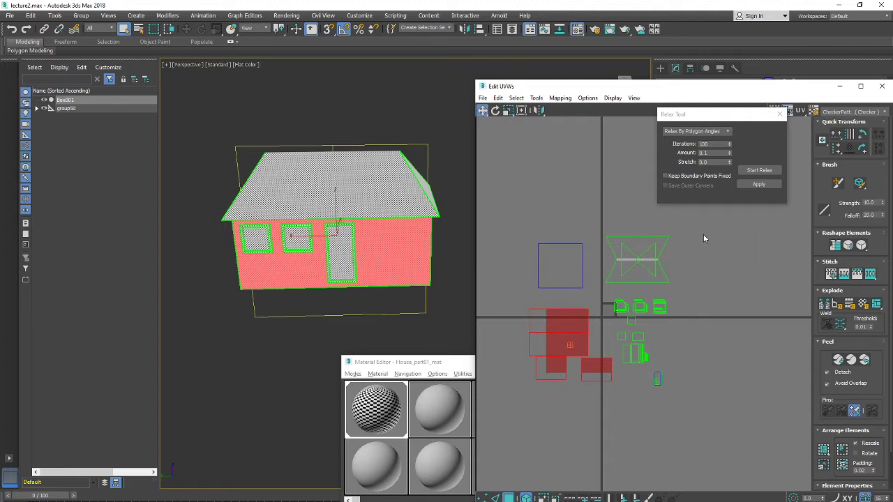
Select all UV islands and scale them down together until they are small enough to fit the checkered texture square.
drag(718, 221, 506, 425)
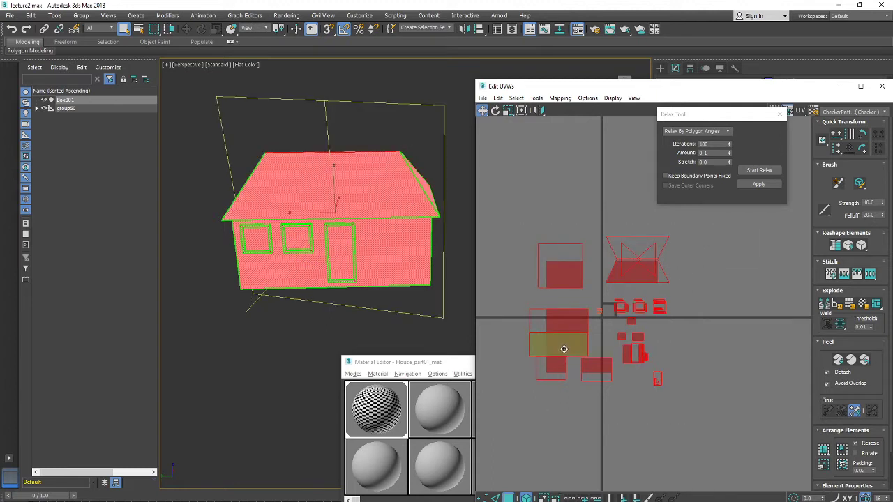
drag(725, 434, 512, 248)
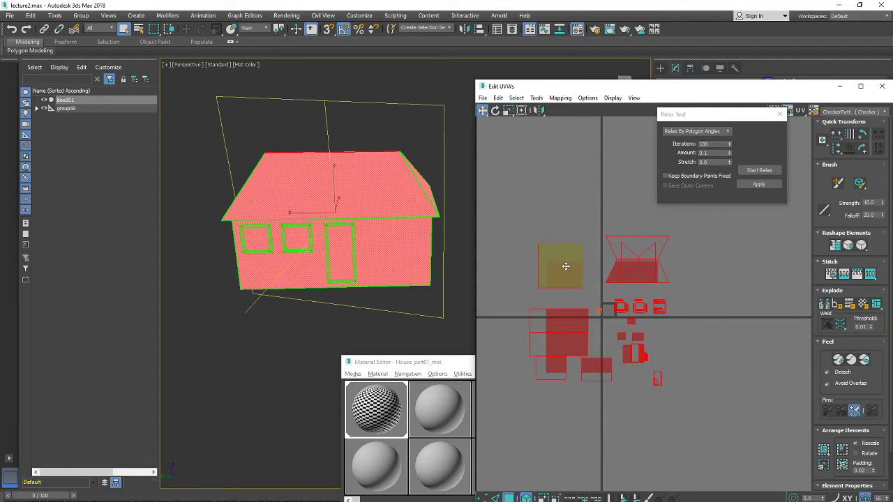
right_click(572, 286)
click(583, 304)
drag(571, 292, 588, 411)
scroll(600, 313, up, 8)
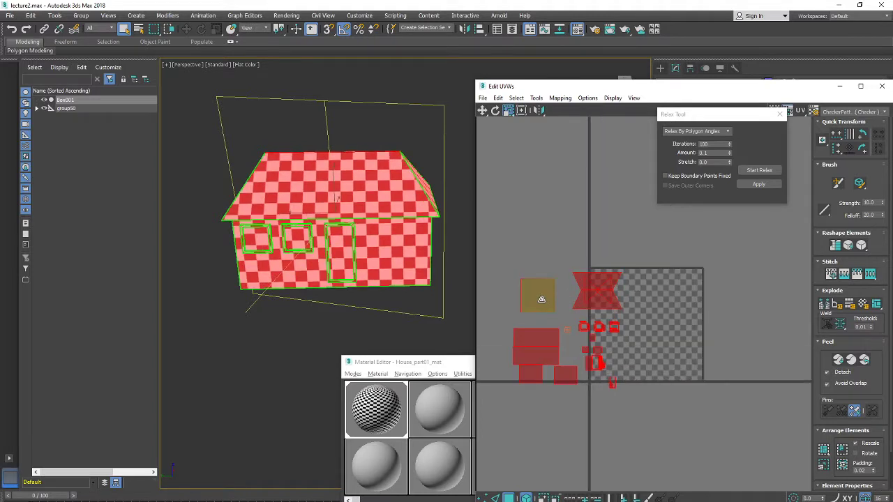
Move all the scaled UV islands together inside the checkered texture square.
right_click(538, 297)
click(550, 308)
click(525, 217)
drag(502, 242, 690, 452)
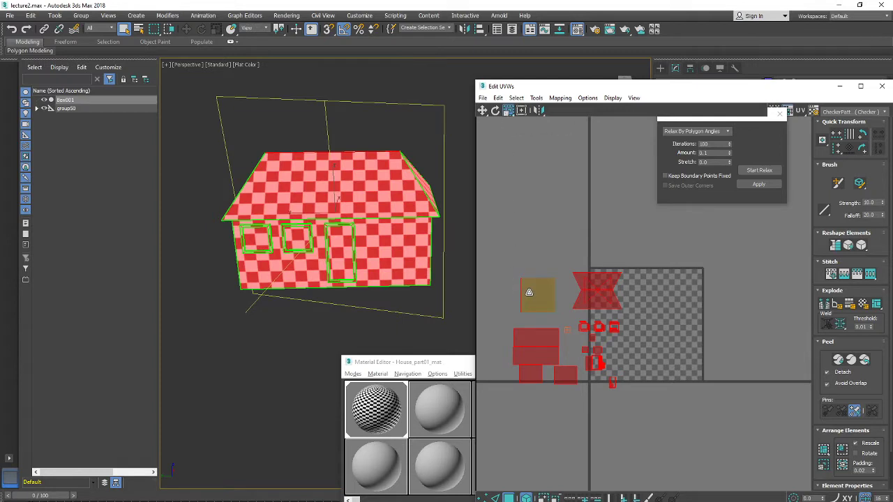
right_click(527, 291)
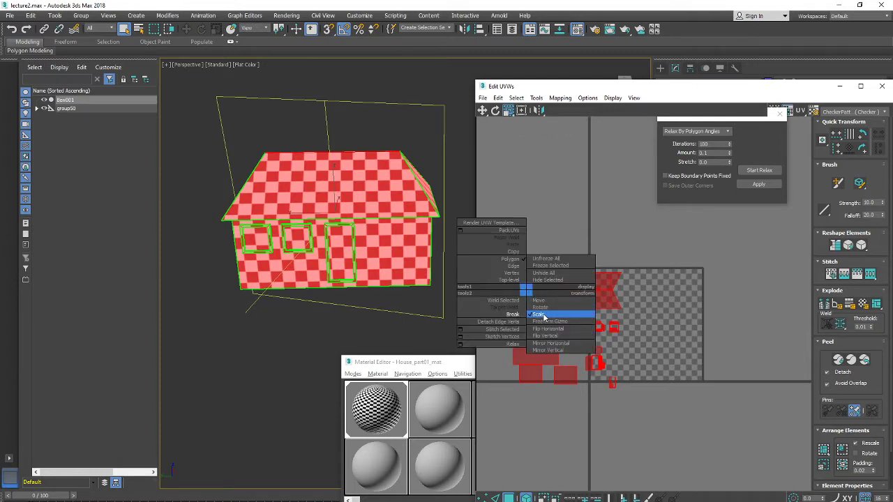
click(543, 315)
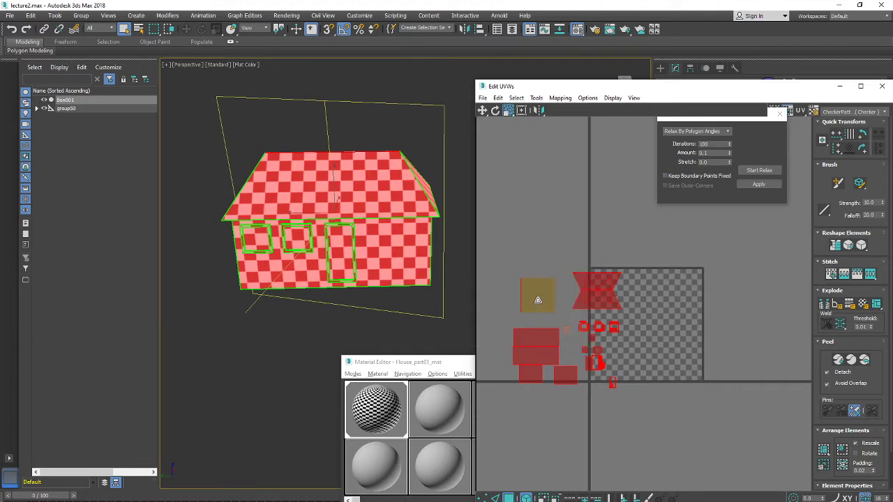
right_click(538, 300)
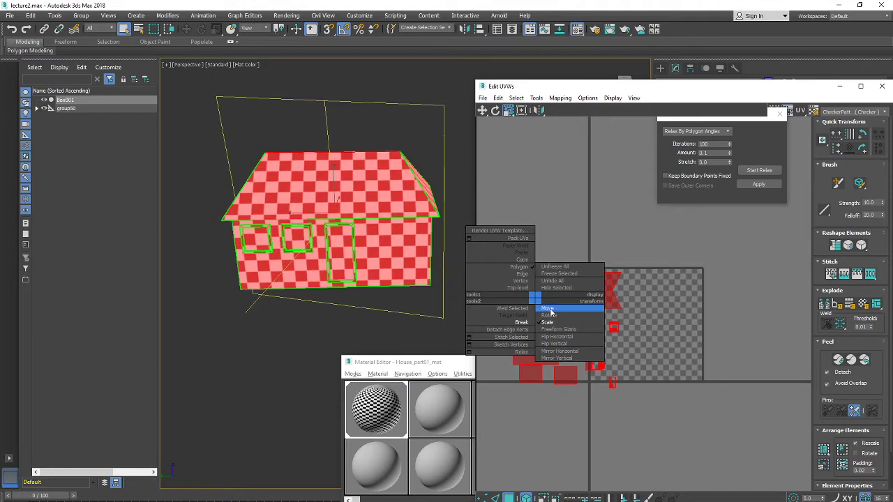
click(548, 309)
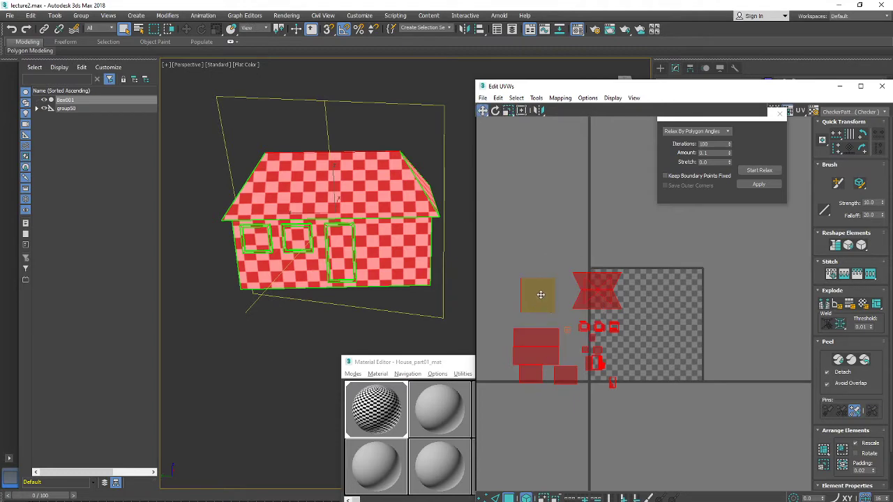
drag(537, 296, 616, 289)
middle_drag(632, 305, 585, 287)
scroll(585, 287, down, 2)
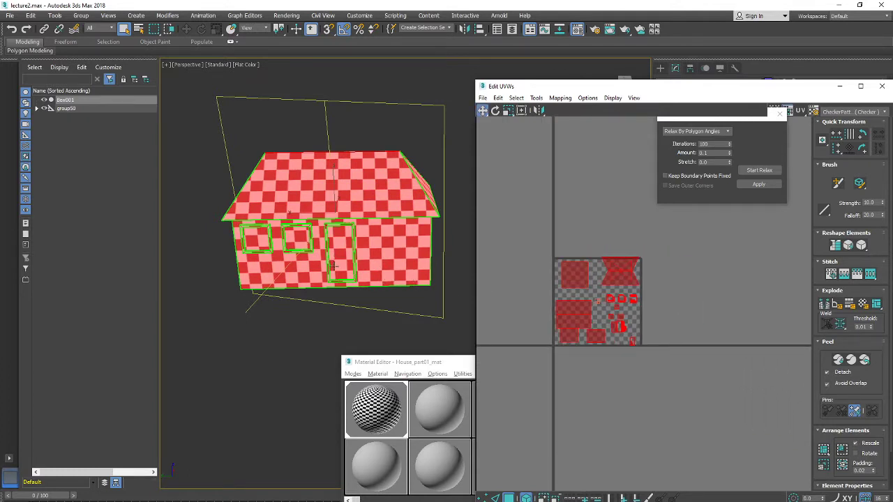
Select only the two long walls and two short walls on the house model.
alt+middle_drag(334, 265, 393, 269)
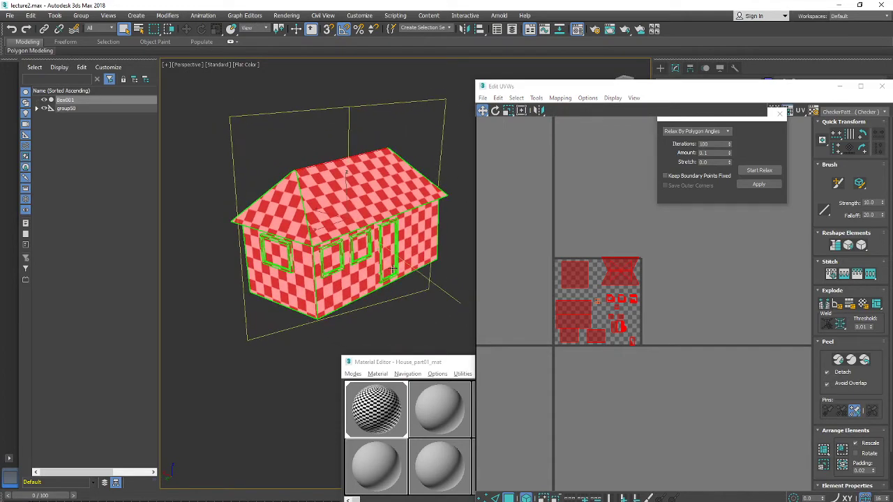
click(340, 288)
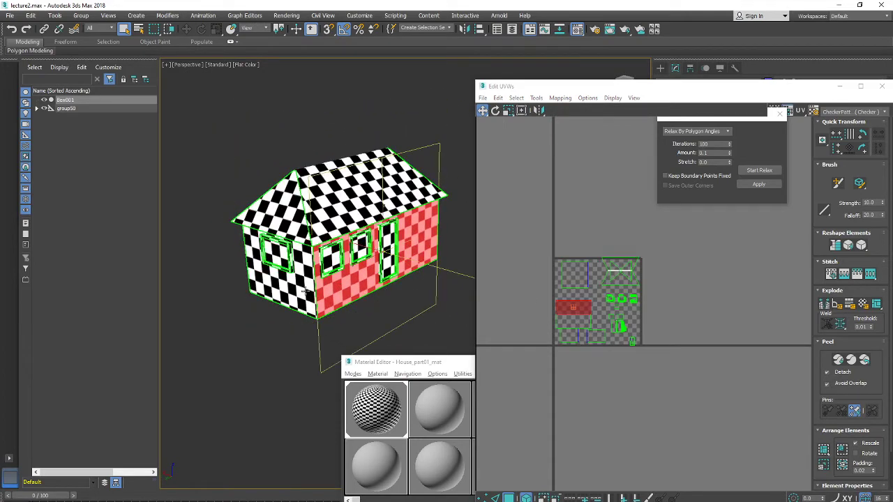
ctrl+click(302, 290)
alt+middle_drag(302, 289, 395, 287)
ctrl+click(343, 284)
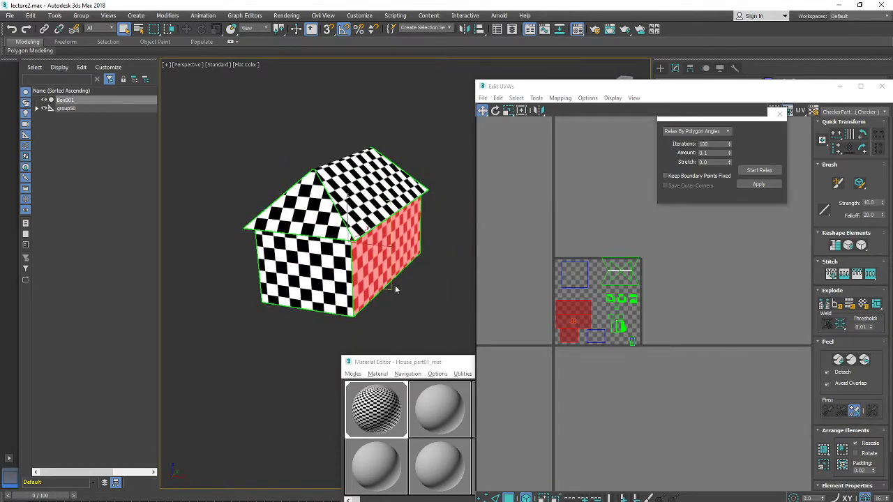
ctrl+click(319, 293)
alt+middle_drag(319, 292, 399, 292)
alt+middle_drag(282, 263, 326, 265)
Align one short wall island and the lower long wall island to the texture square's left edge with a small gap between them.
scroll(621, 359, up, 3)
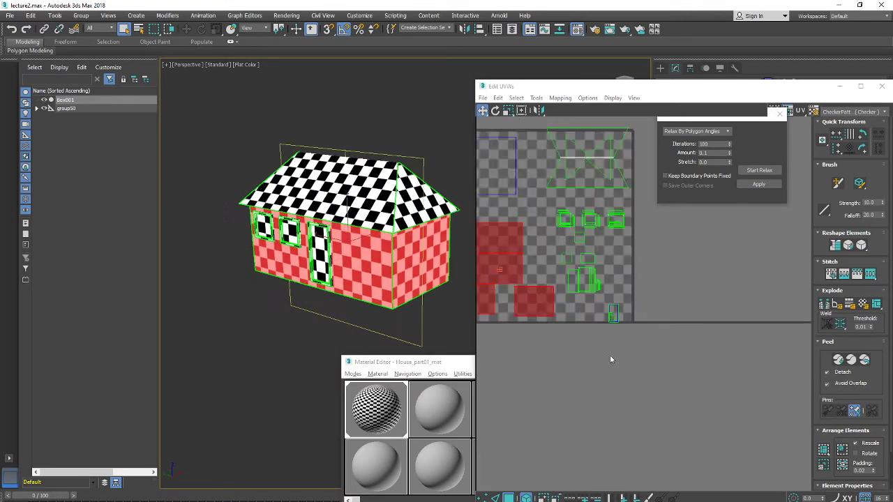
scroll(517, 317, up, 1)
middle_drag(517, 312, 607, 361)
click(577, 344)
drag(592, 345, 572, 351)
drag(596, 311, 590, 313)
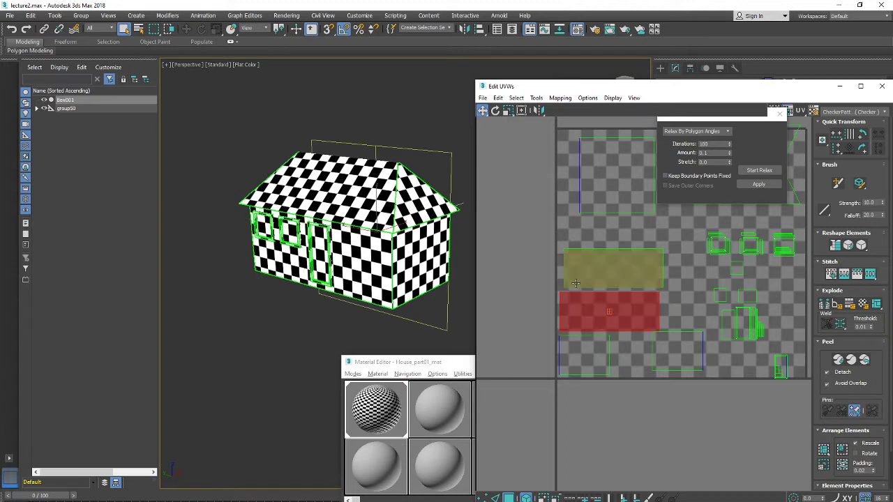
Place the upper long wall and other short wall islands tightly beside their neighbours, and select all four wall islands.
click(601, 267)
drag(601, 267, 600, 270)
click(670, 352)
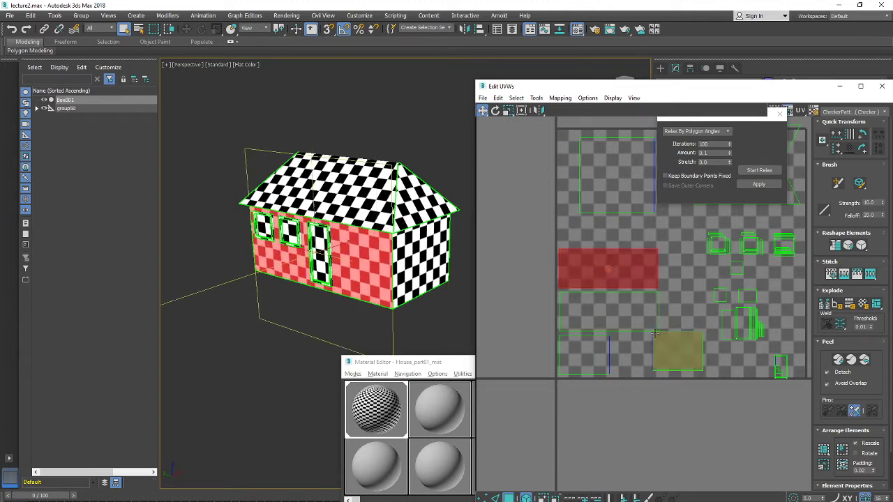
drag(670, 353, 631, 358)
drag(665, 394, 567, 243)
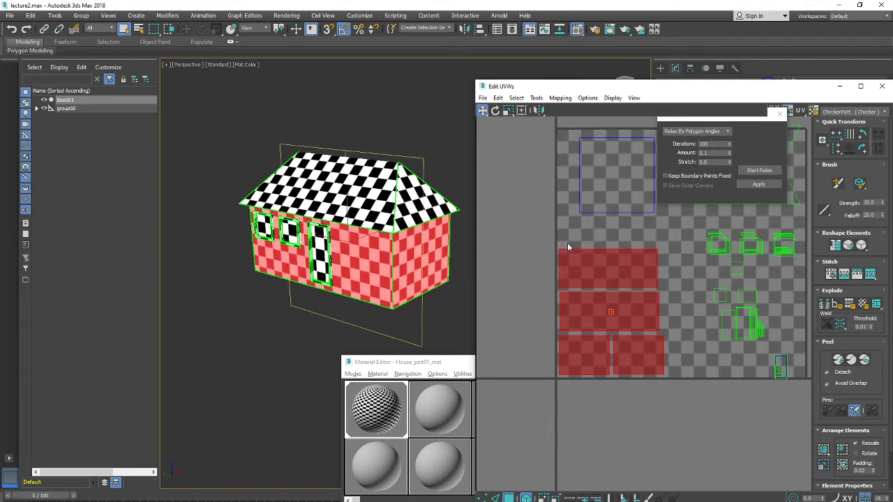
Select all the small window, door and trim islands together and examine which parts of the house they cover.
scroll(567, 241, down, 3)
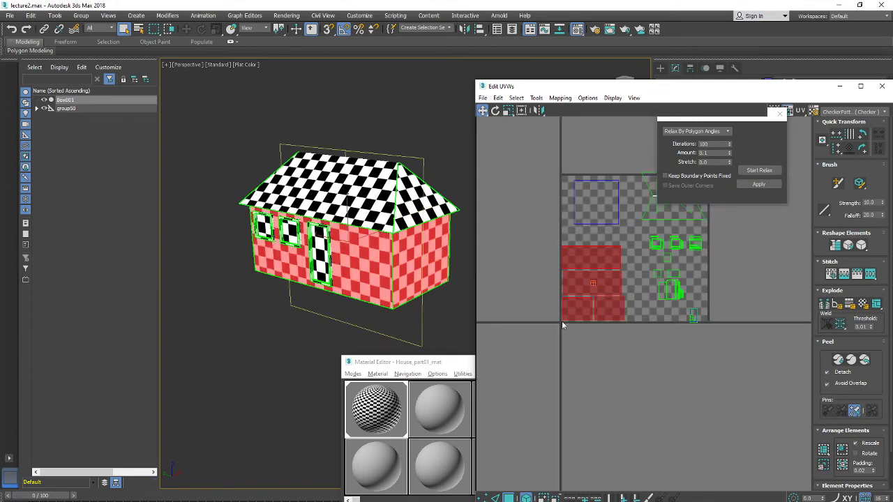
alt+middle_drag(334, 248, 310, 251)
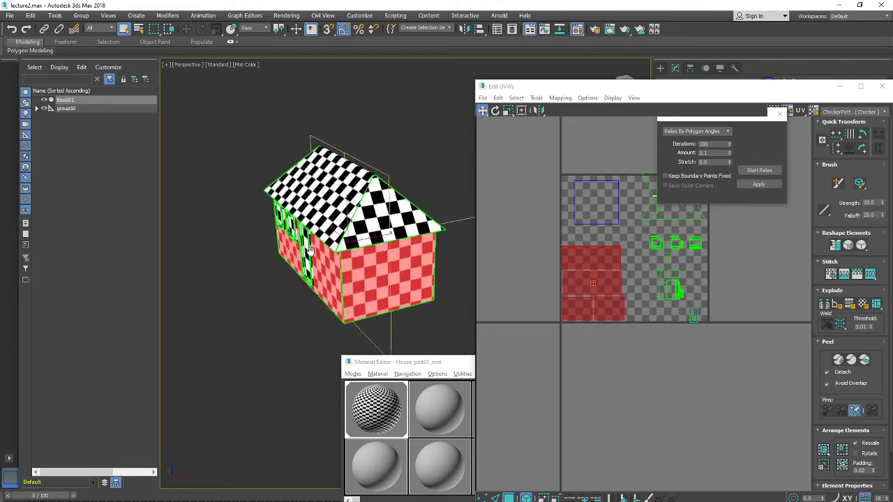
alt+middle_drag(271, 208, 442, 219)
scroll(586, 253, up, 3)
middle_drag(623, 245, 625, 291)
drag(656, 352, 723, 458)
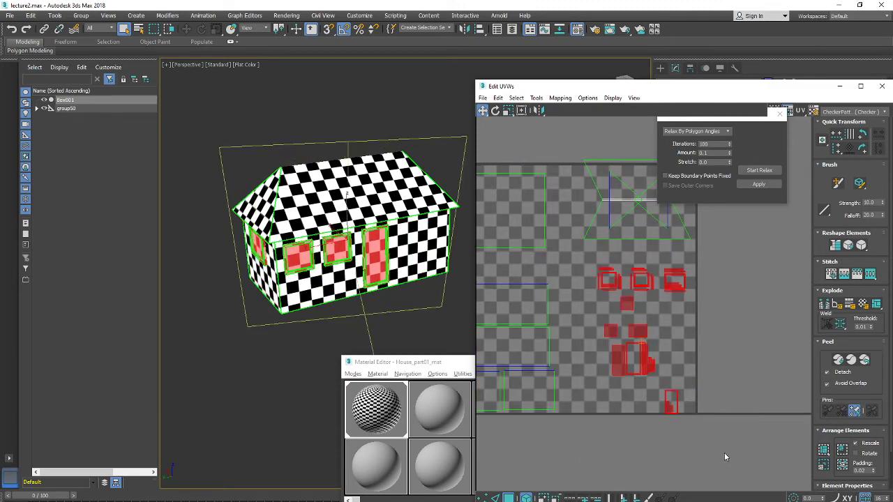
alt+middle_drag(256, 281, 259, 262)
scroll(365, 292, up, 5)
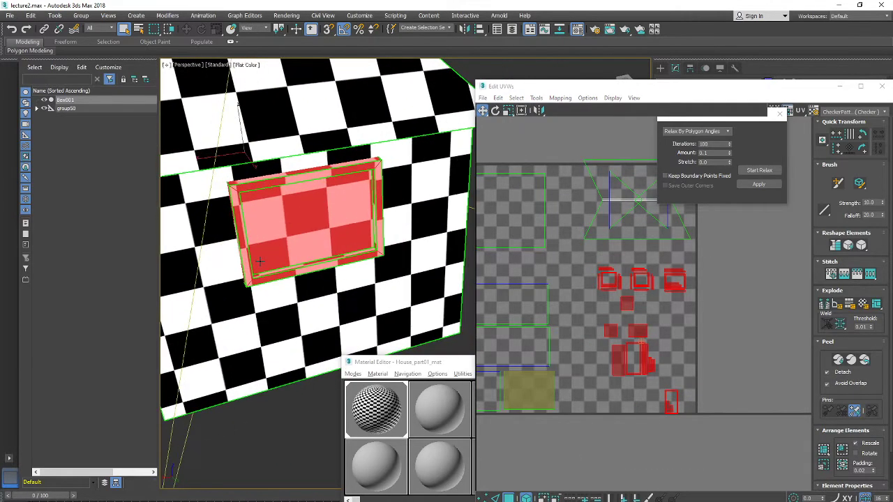
Select only the three window pane faces on the house model: one on the short wall and two on the long wall.
click(297, 218)
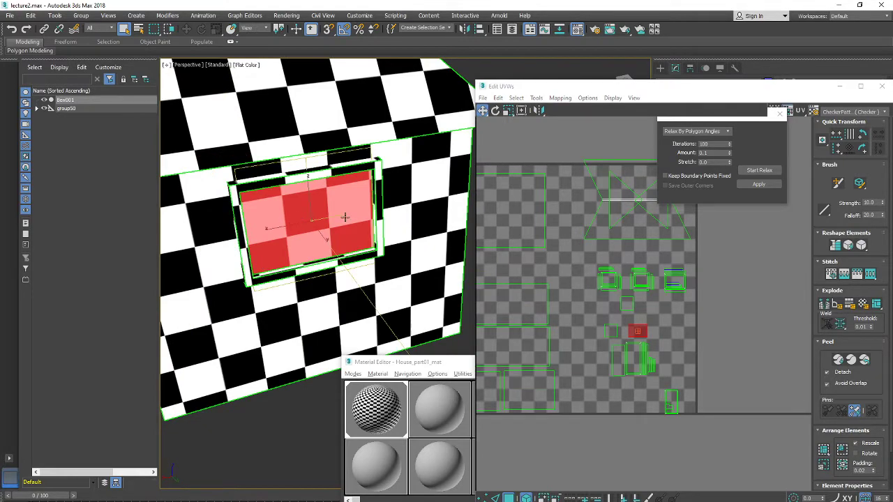
scroll(356, 225, down, 6)
alt+middle_drag(372, 230, 316, 218)
middle_drag(411, 232, 329, 230)
scroll(328, 230, up, 4)
ctrl+click(313, 224)
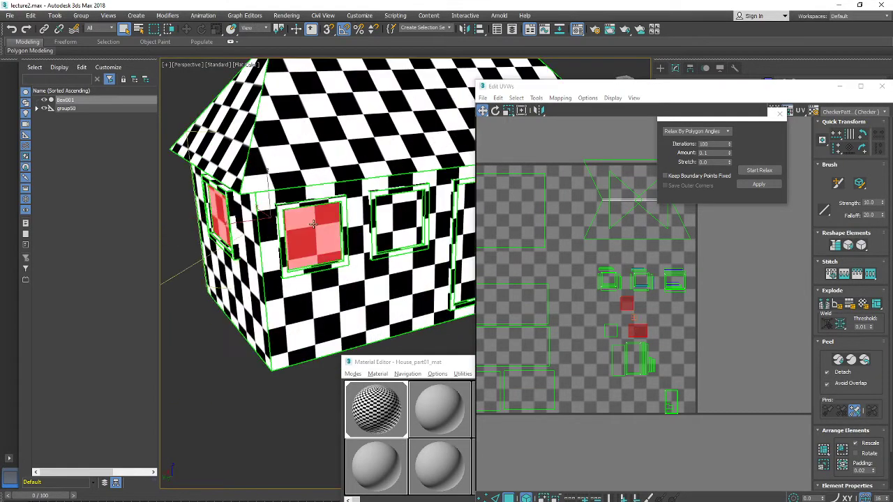
ctrl+click(403, 222)
scroll(421, 228, down, 3)
middle_drag(420, 228, 296, 238)
alt+middle_drag(392, 226, 411, 219)
middle_drag(622, 331, 609, 292)
scroll(609, 292, up, 1)
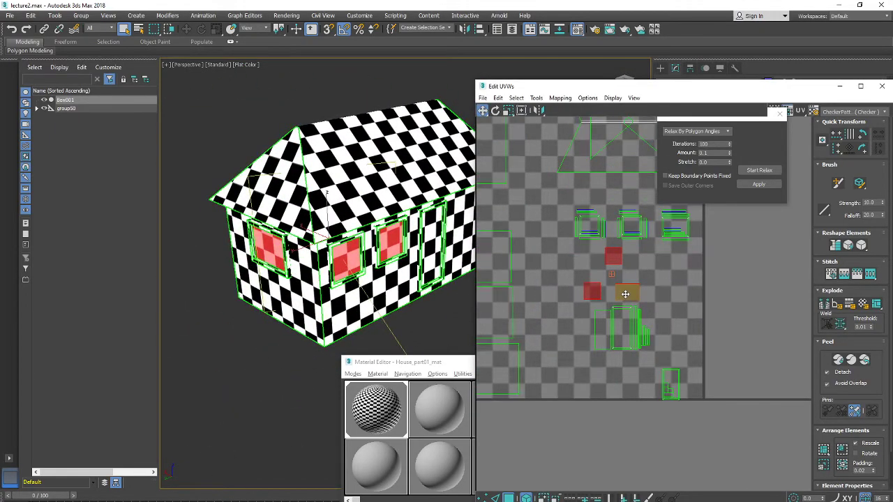
Move the window pane islands beside the short wall islands and stack them in a vertical column.
drag(625, 294, 579, 387)
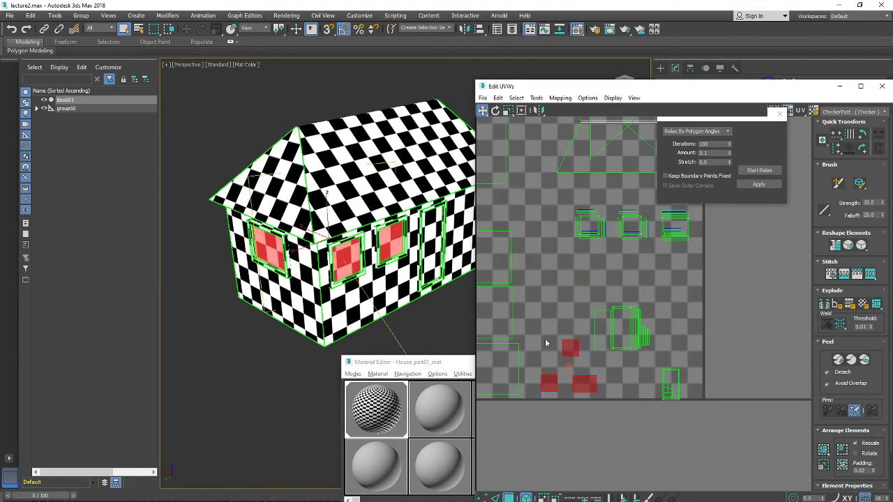
middle_drag(537, 361, 612, 333)
drag(643, 320, 617, 349)
scroll(631, 314, down, 3)
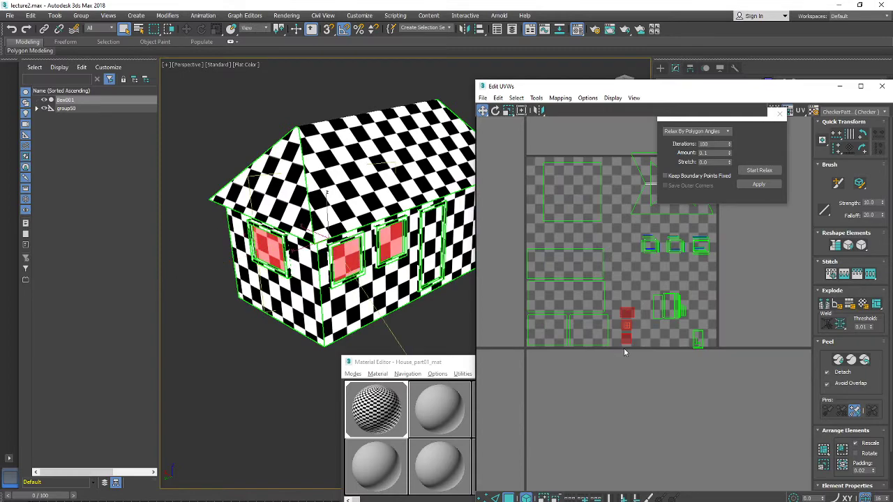
Select the door panel face on the long wall and frame it in a close view.
middle_drag(328, 255, 262, 254)
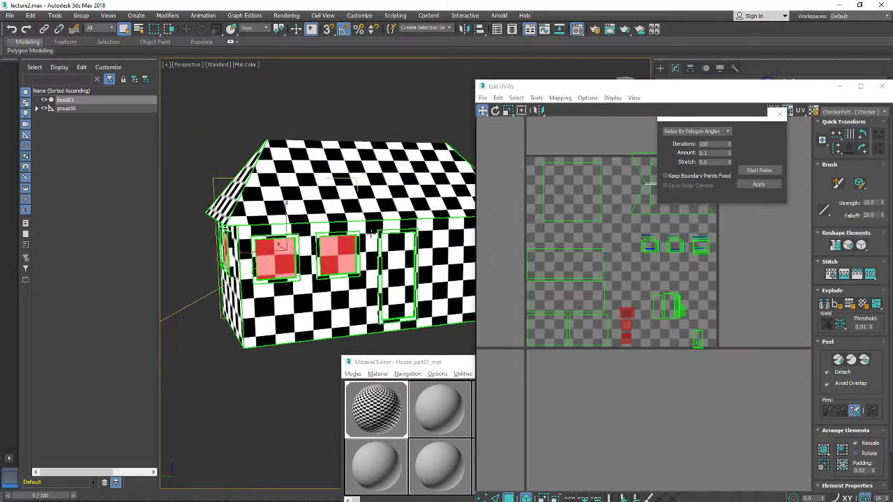
click(390, 254)
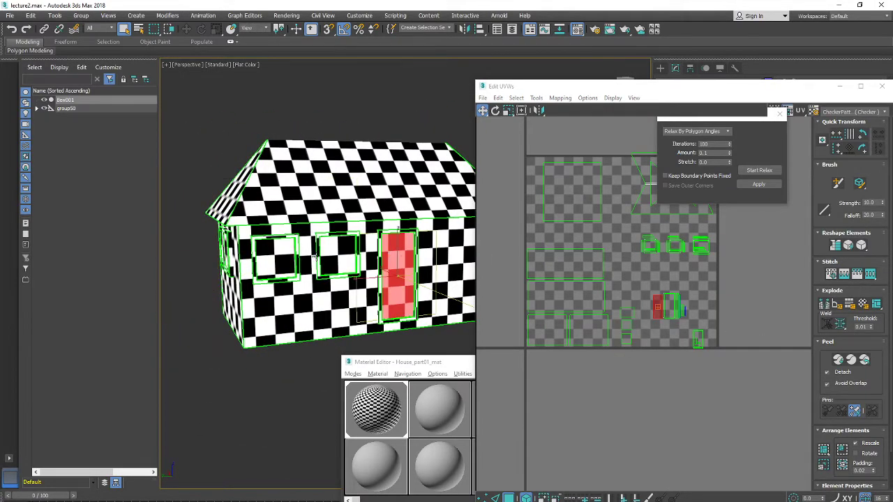
key(z)
mouse_move(283, 225)
alt+middle_down()
mouse_move(269, 226)
mouse_move(295, 233)
alt+middle_up()
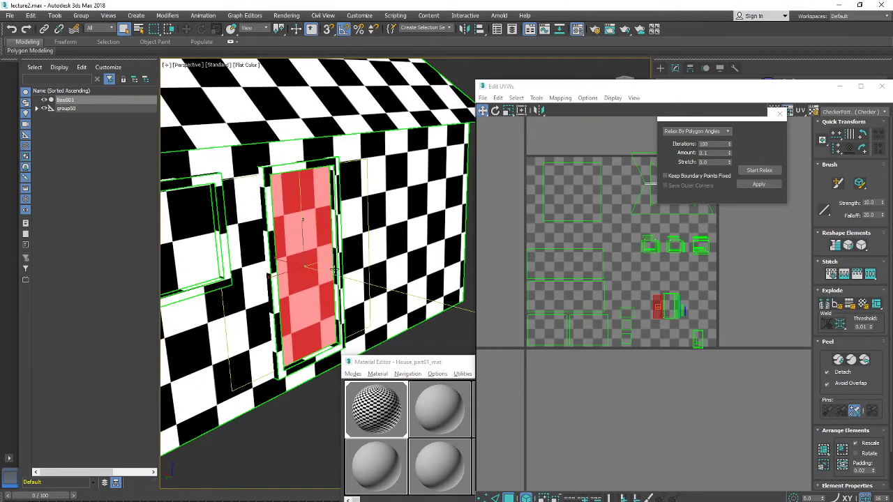
alt+middle_drag(335, 270, 394, 300)
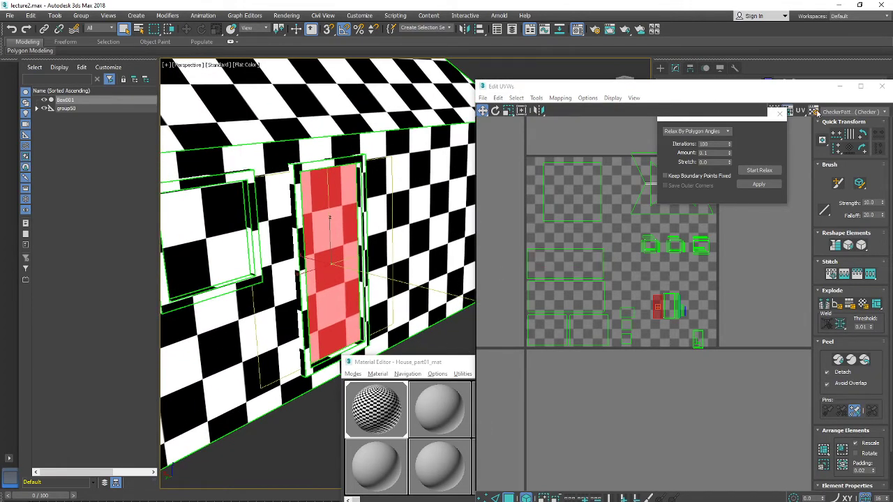
Uncover the Material Editor and turn off the display of the House_part01_mat checker map on the house model.
drag(783, 93, 783, 75)
alt+middle_drag(327, 246, 334, 252)
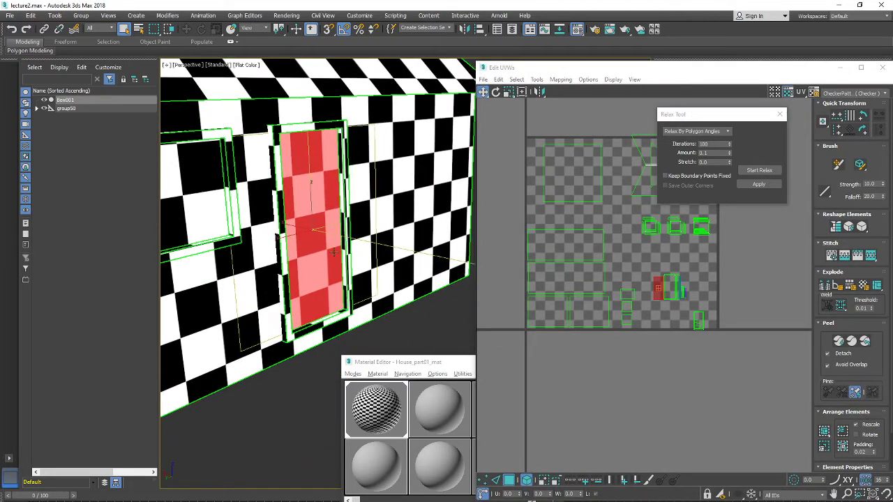
drag(382, 357, 502, 263)
scroll(416, 299, down, 5)
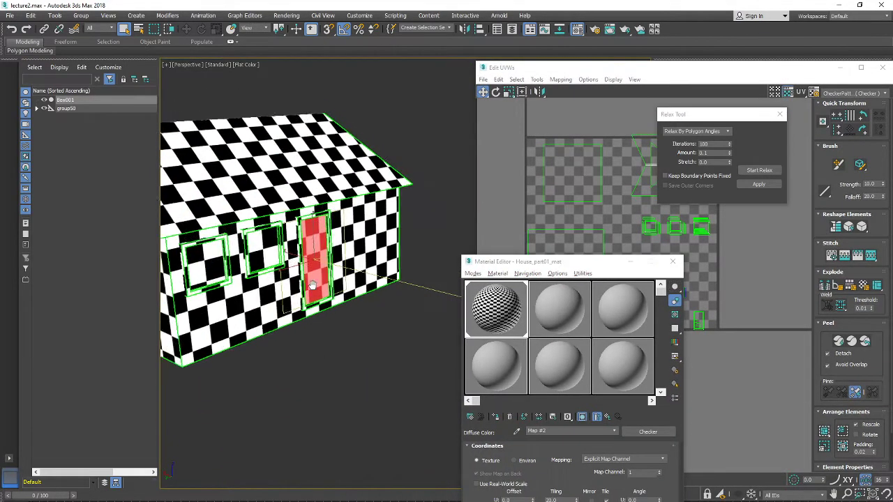
alt+middle_drag(321, 231, 312, 225)
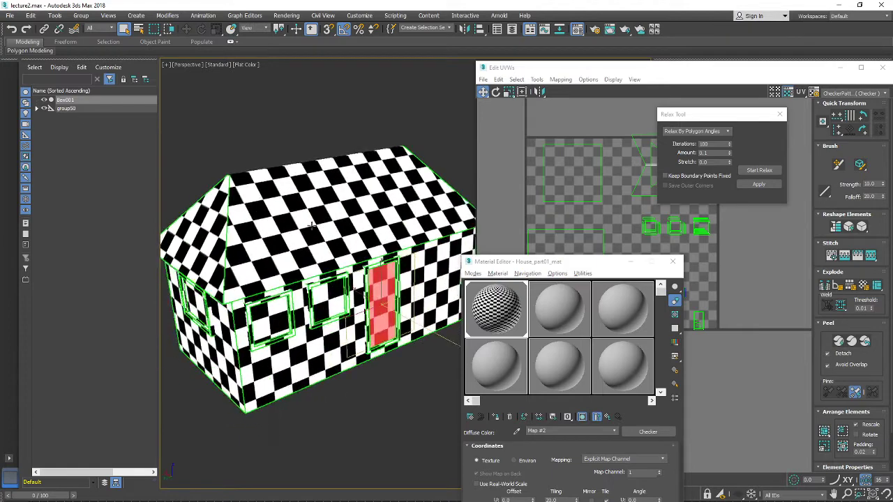
alt+middle_drag(383, 305, 380, 280)
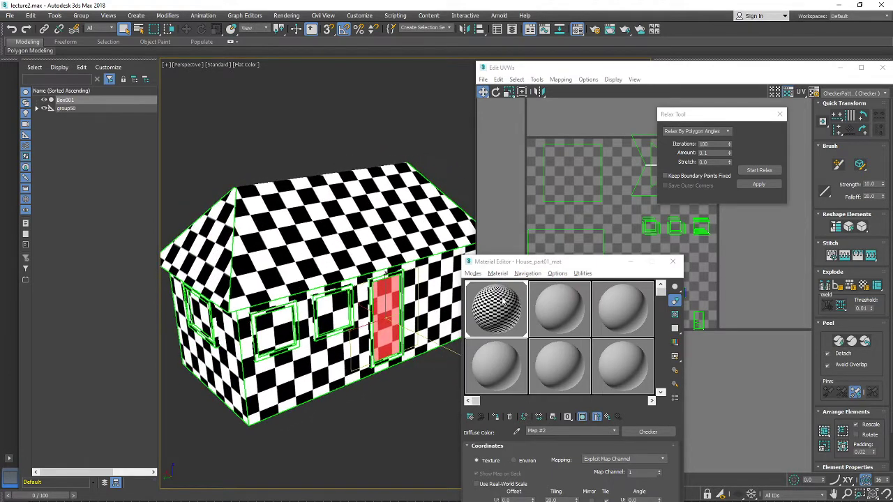
alt+middle_drag(294, 208, 280, 199)
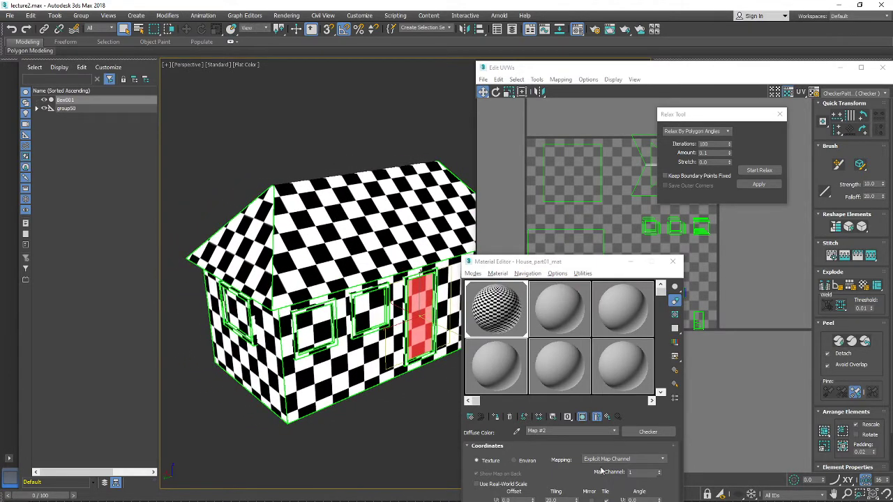
click(583, 417)
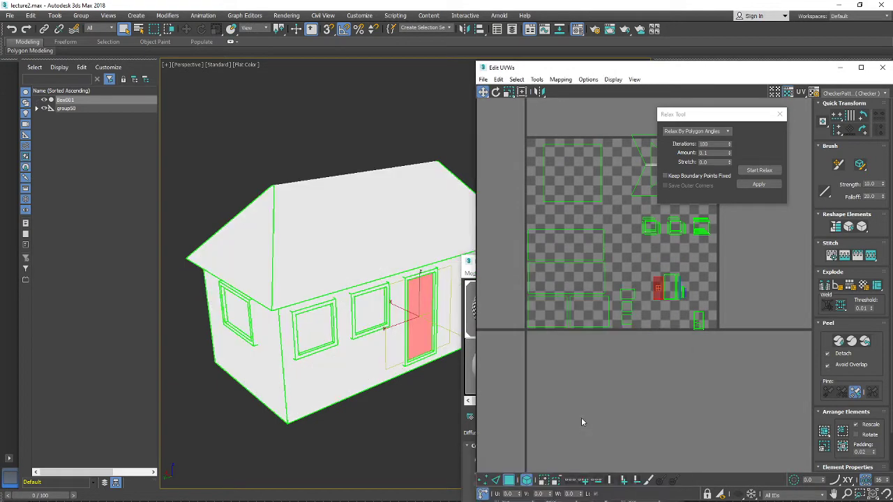
Shift the UV editor window aside to uncover more of the house viewport.
scroll(349, 333, down, 2)
middle_drag(395, 323, 371, 304)
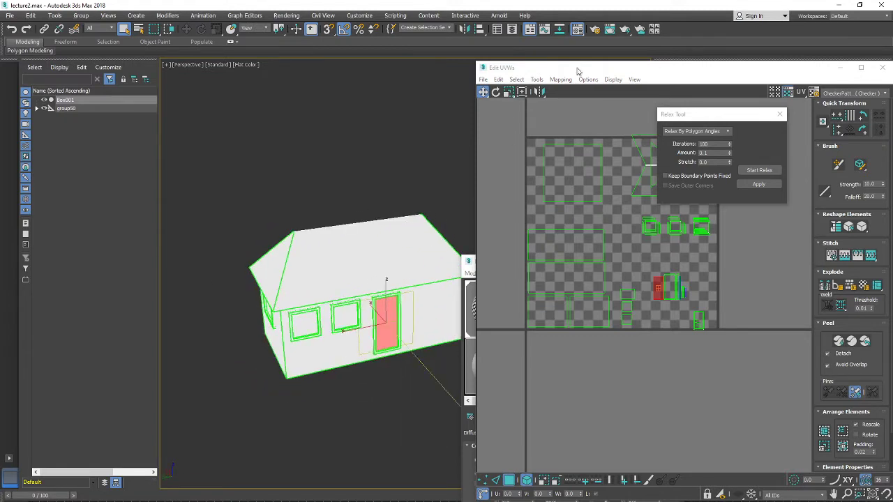
drag(578, 71, 663, 90)
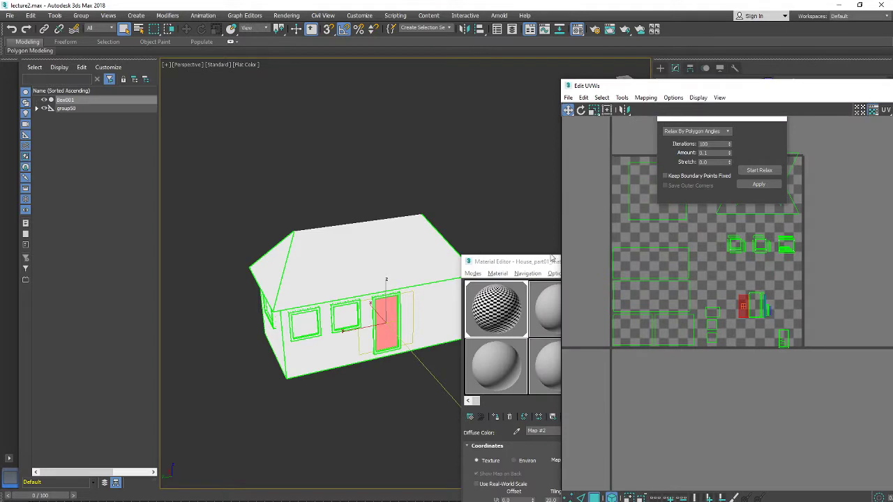
scroll(386, 322, up, 2)
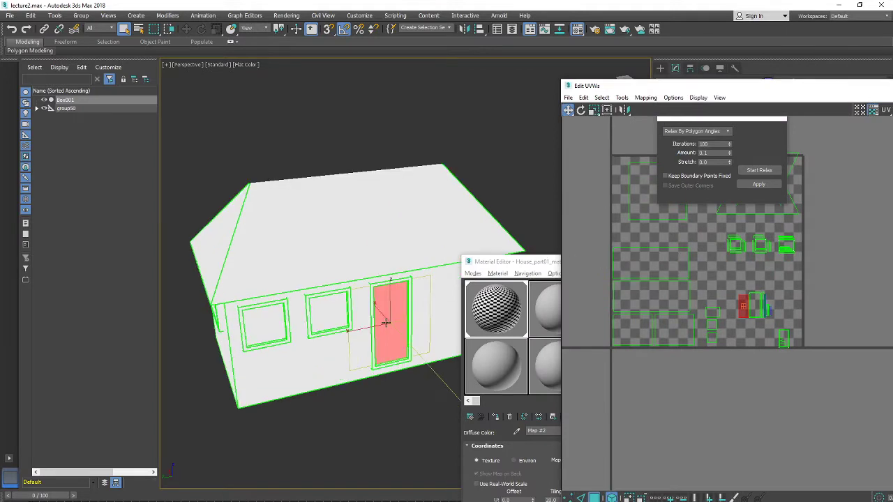
Place the door panel island above the window pane column, and select all four islands to check them on the house.
scroll(711, 314, up, 3)
drag(738, 299, 689, 270)
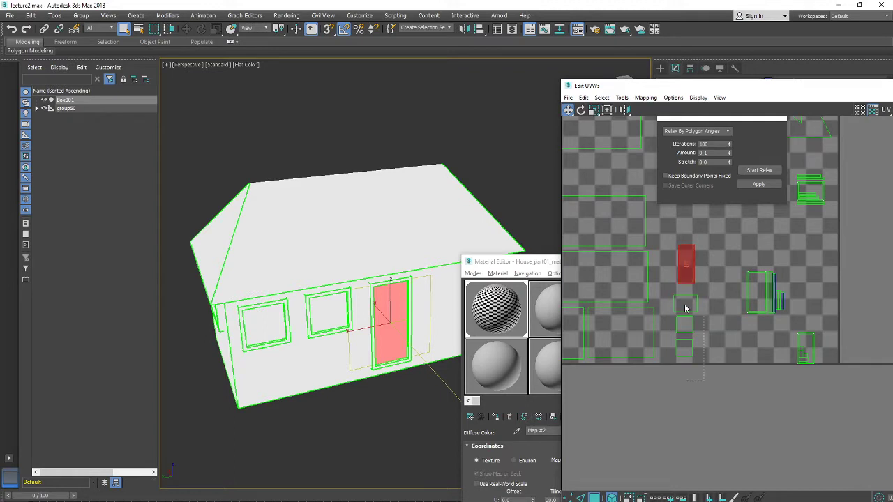
drag(685, 308, 668, 230)
scroll(398, 361, up, 2)
scroll(382, 357, down, 2)
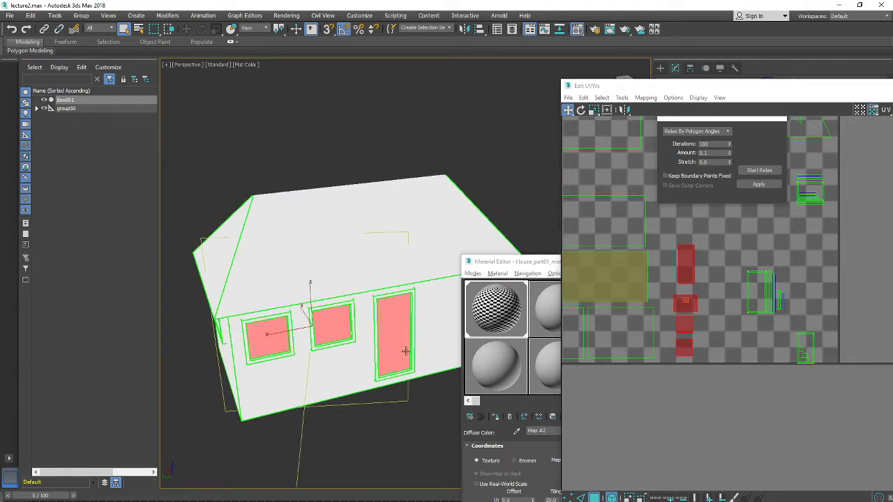
scroll(407, 351, down, 2)
alt+middle_drag(406, 351, 380, 349)
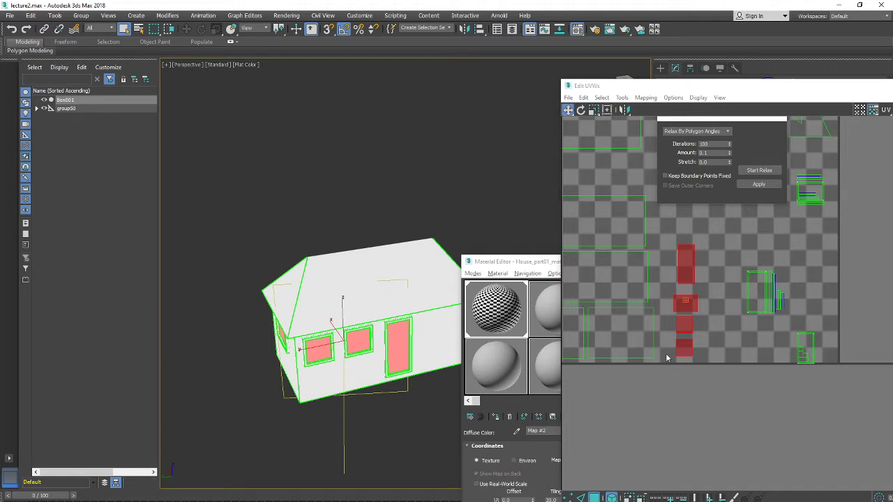
alt+middle_drag(423, 320, 454, 328)
scroll(751, 280, up, 4)
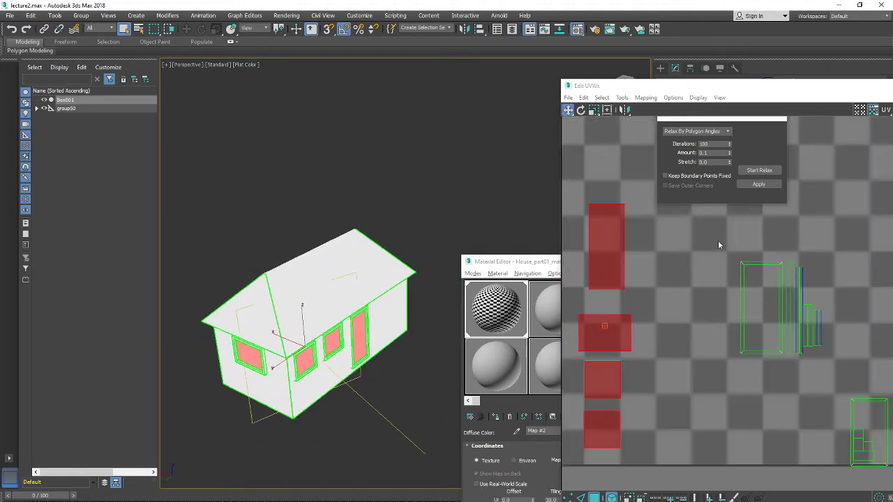
Select the door frame islands and move them right beside the door panel island.
drag(717, 237, 840, 384)
scroll(324, 337, down, 3)
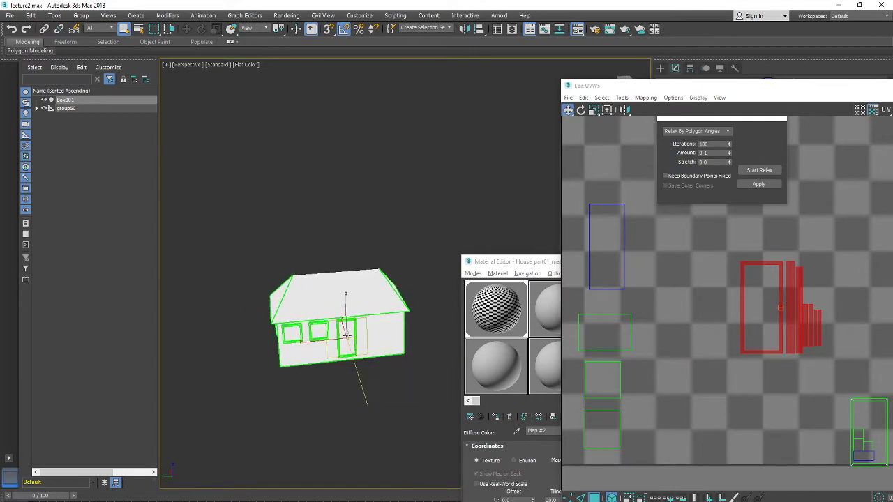
scroll(349, 325, up, 8)
alt+middle_drag(334, 288, 437, 302)
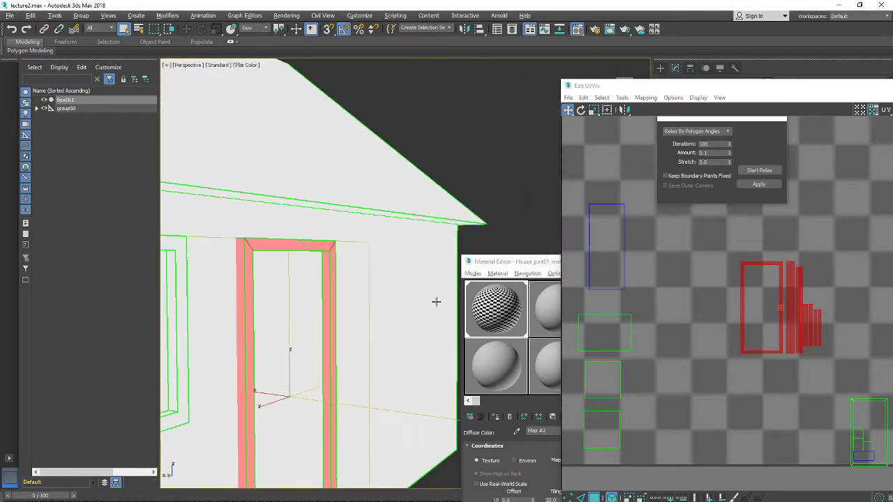
middle_drag(815, 356, 791, 366)
scroll(818, 325, down, 2)
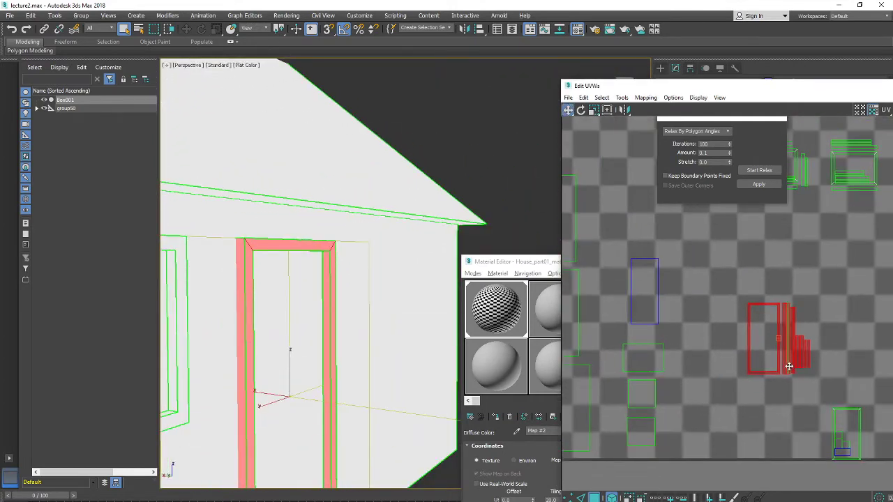
drag(788, 366, 703, 315)
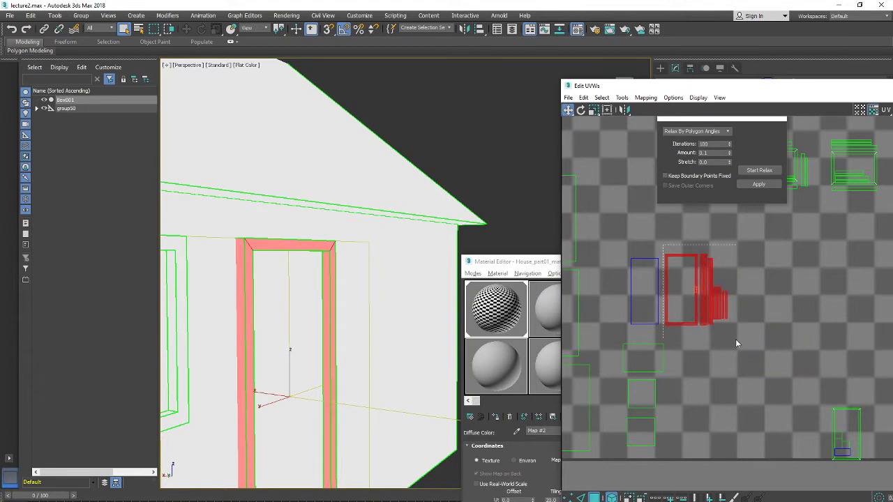
Select the roof edge trim islands in the texture square's lower corner and move them beside the window pane column.
scroll(371, 339, down, 5)
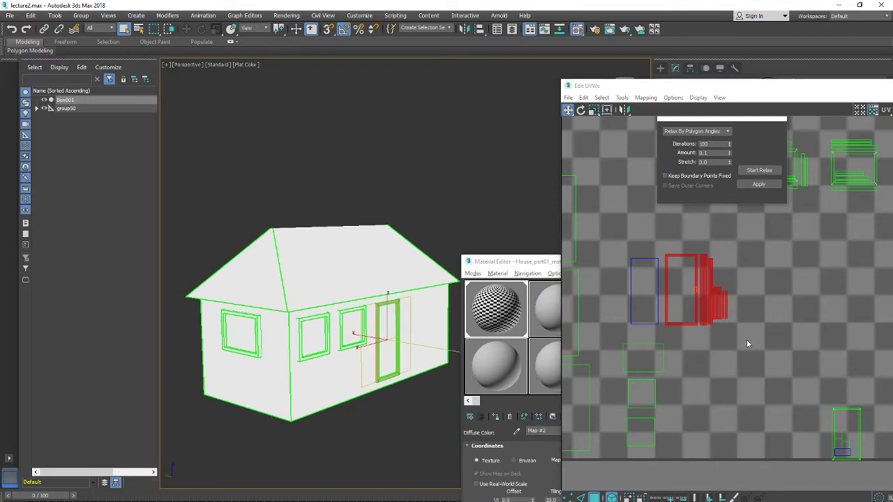
scroll(810, 372, down, 1)
middle_drag(811, 372, 724, 317)
scroll(732, 349, down, 3)
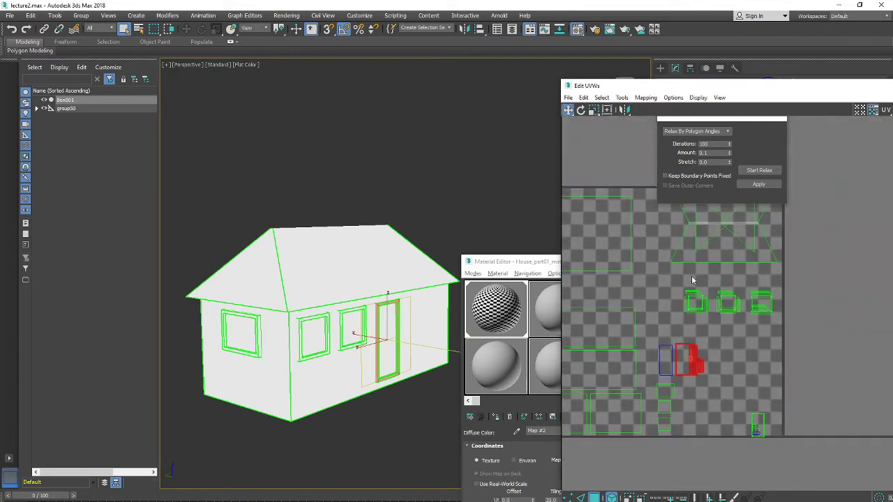
drag(780, 324, 781, 328)
drag(742, 468, 744, 465)
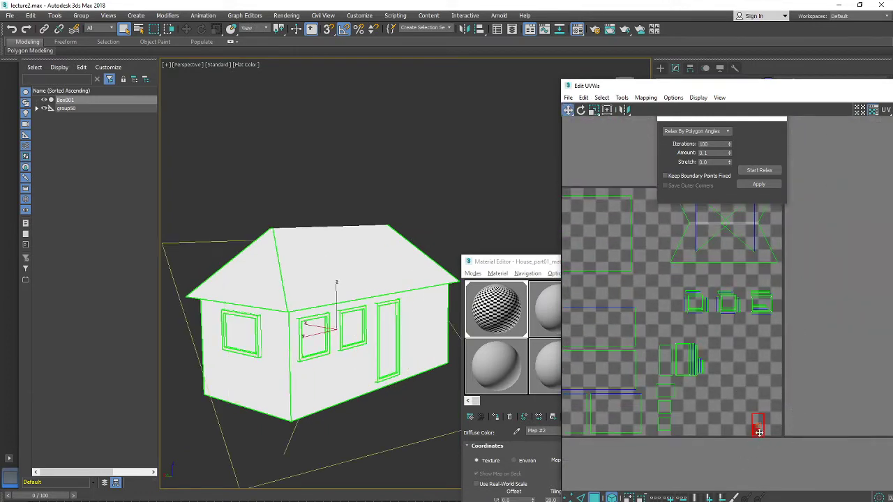
drag(757, 432, 703, 420)
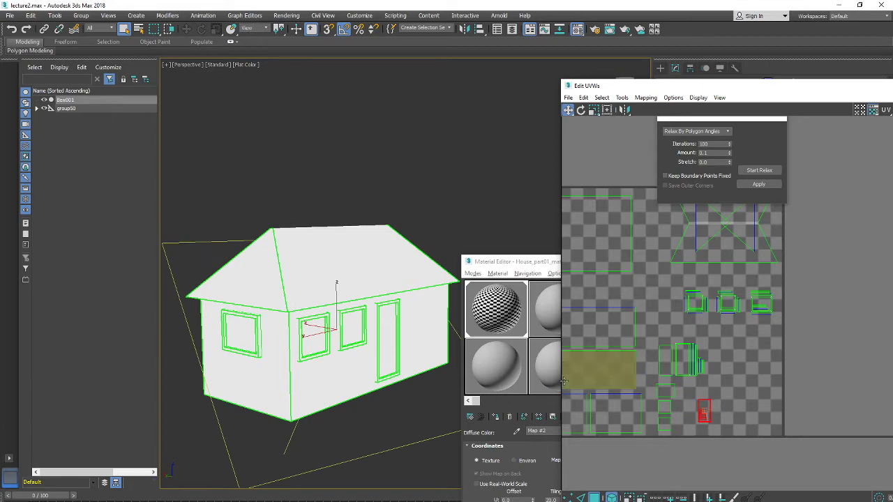
alt+middle_drag(315, 321, 371, 244)
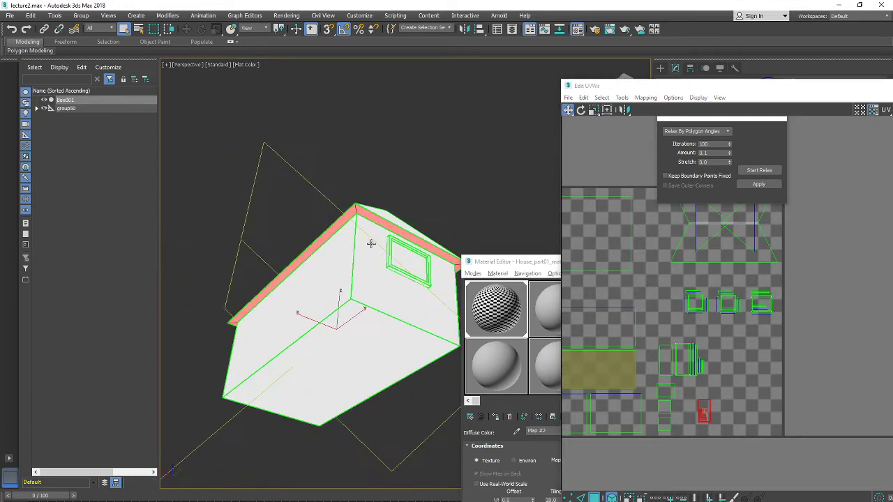
Examine the selected trim faces on the house from several sides, switching between shaded and wireframe display.
scroll(348, 249, up, 5)
alt+middle_drag(394, 210, 354, 221)
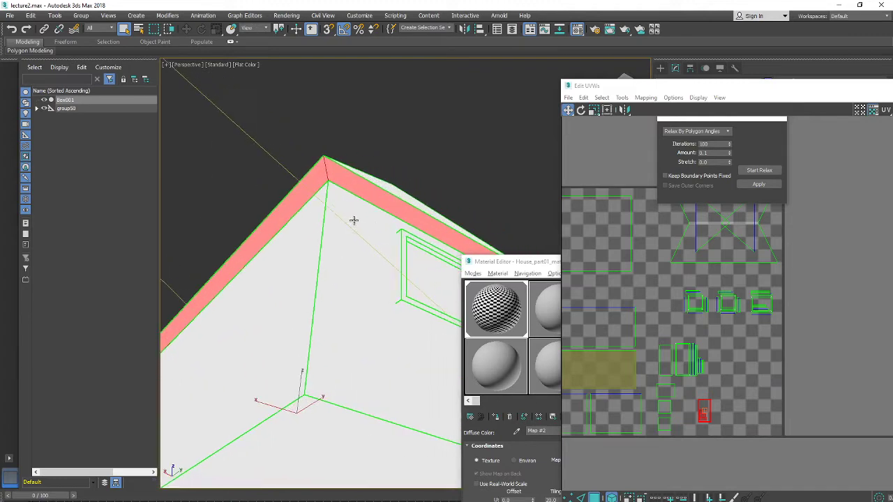
key(F3)
scroll(414, 247, down, 5)
alt+middle_drag(412, 252, 331, 311)
scroll(342, 314, up, 6)
scroll(337, 318, down, 5)
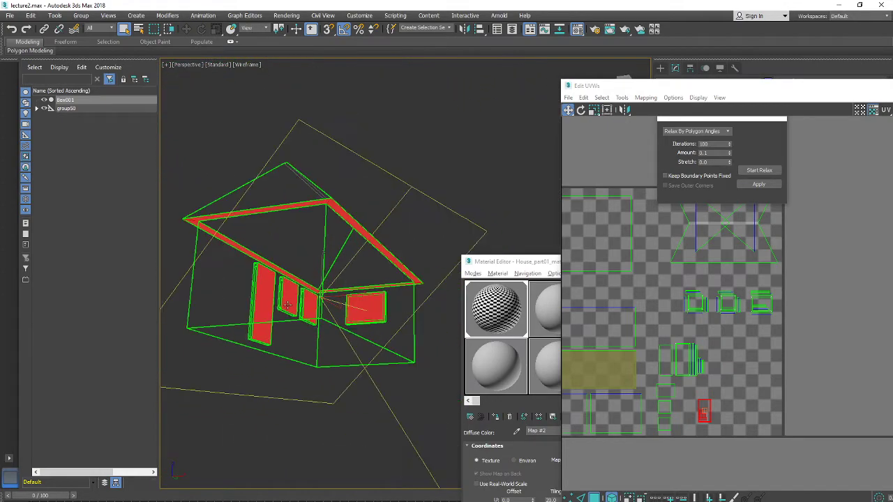
alt+middle_drag(283, 277, 274, 295)
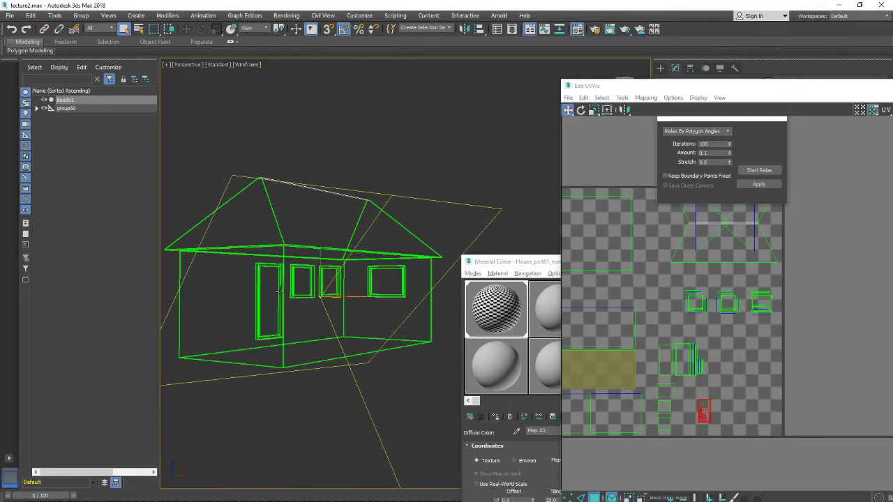
key(F3)
key(F3)
key(F3)
key(F3)
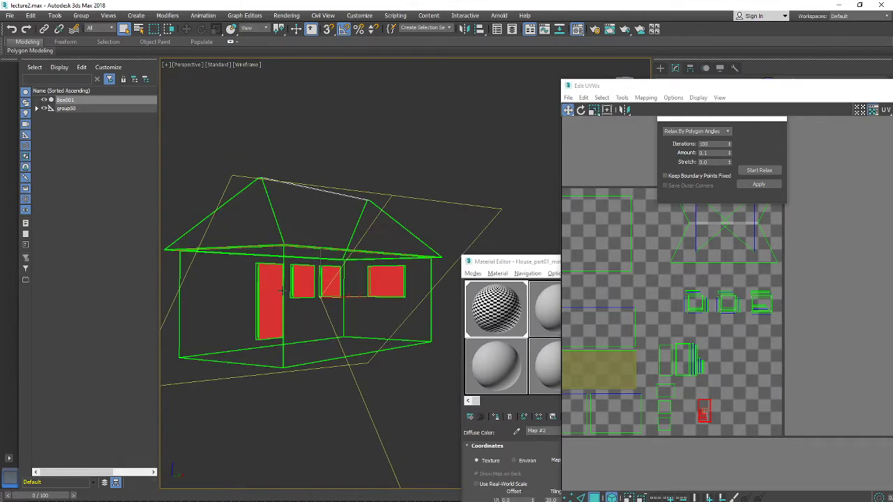
key(F3)
key(F3)
Inspect the faces hidden behind the door and windows and along the roof edge in wireframe display.
alt+middle_drag(334, 306, 482, 326)
scroll(358, 318, up, 5)
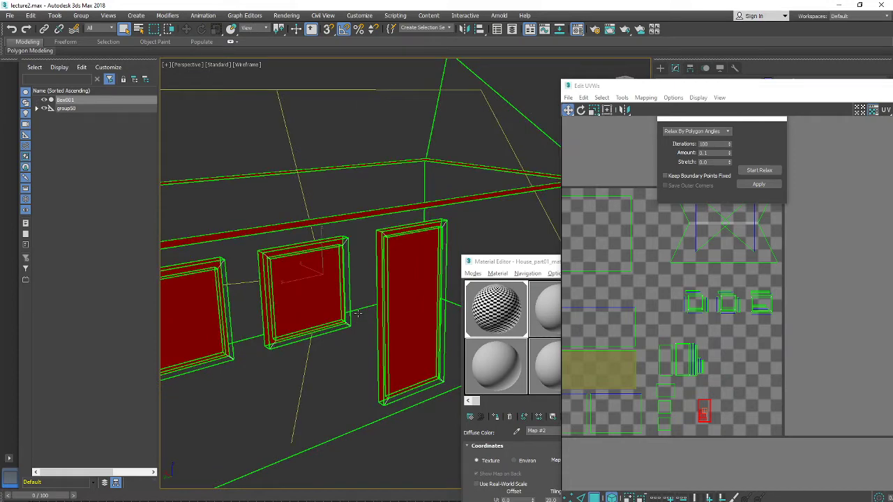
key(F3)
scroll(373, 320, down, 5)
alt+middle_drag(379, 300, 412, 314)
drag(736, 439, 703, 403)
mouse_move(409, 281)
alt+middle_down()
mouse_move(273, 275)
mouse_move(399, 313)
mouse_move(477, 292)
mouse_move(355, 284)
mouse_move(454, 285)
mouse_move(439, 280)
mouse_move(328, 293)
mouse_move(400, 295)
alt+middle_up()
key(F3)
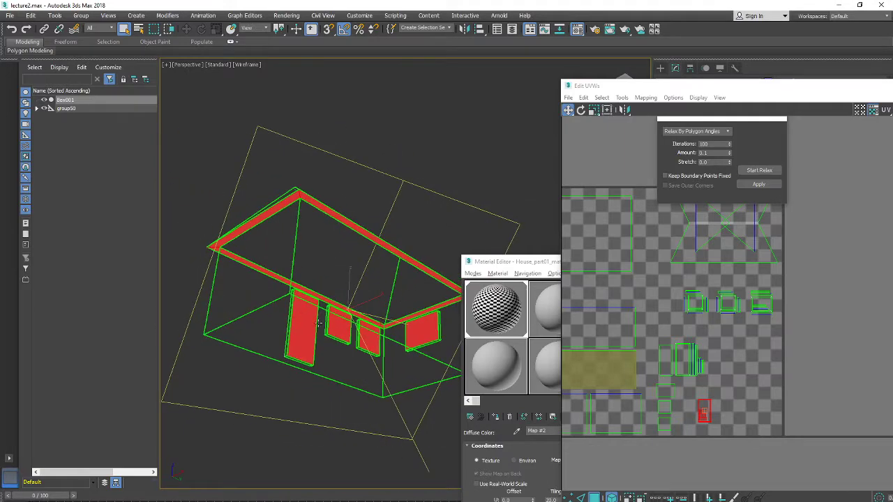
alt+middle_drag(312, 336, 276, 329)
scroll(304, 329, up, 5)
scroll(361, 344, down, 4)
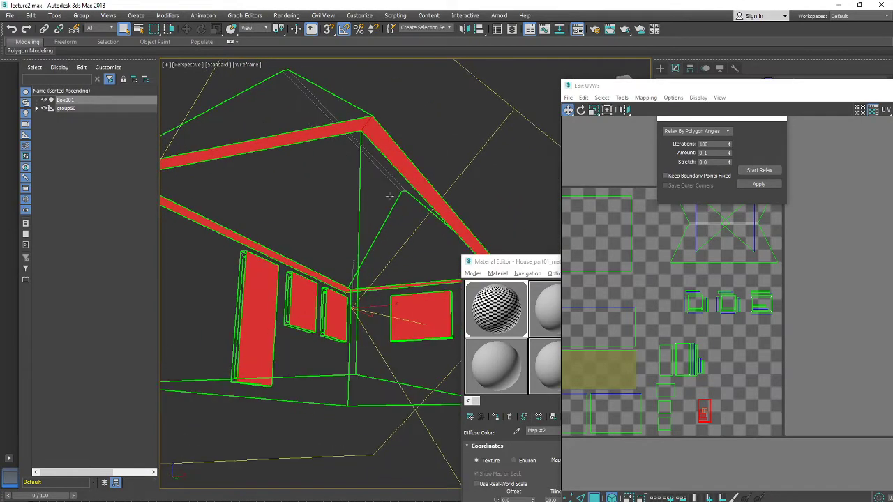
Move the selected trim and hidden-face islands into the empty lower corner of the texture square.
middle_drag(706, 353, 714, 305)
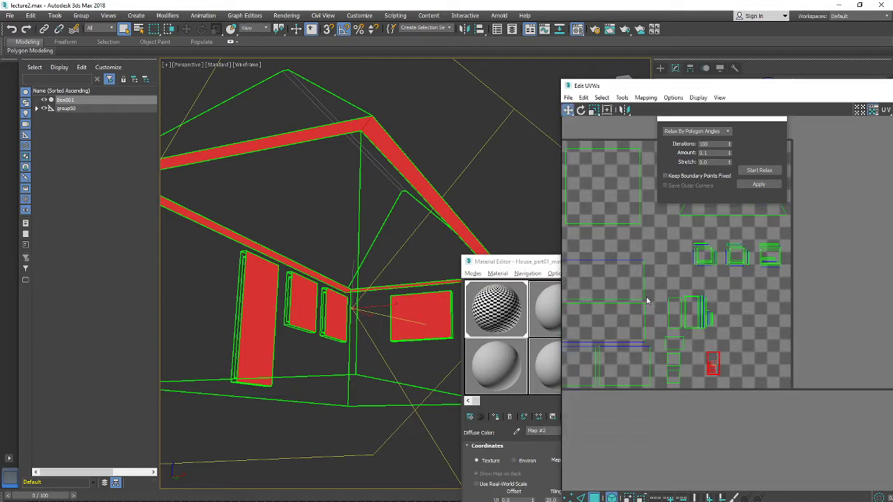
scroll(685, 364, up, 3)
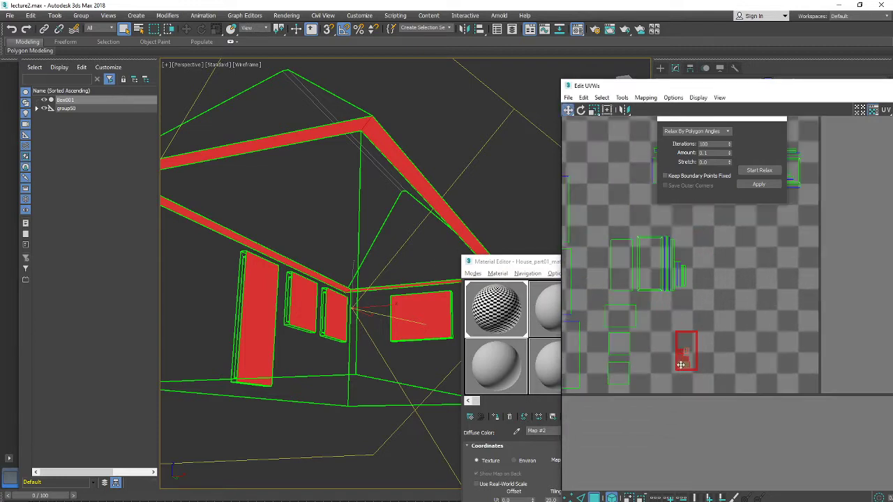
drag(680, 364, 799, 388)
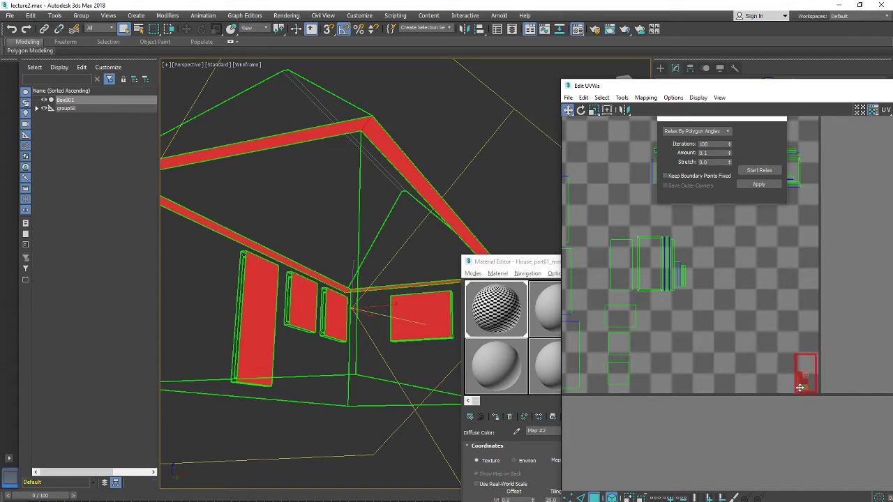
scroll(801, 382, down, 5)
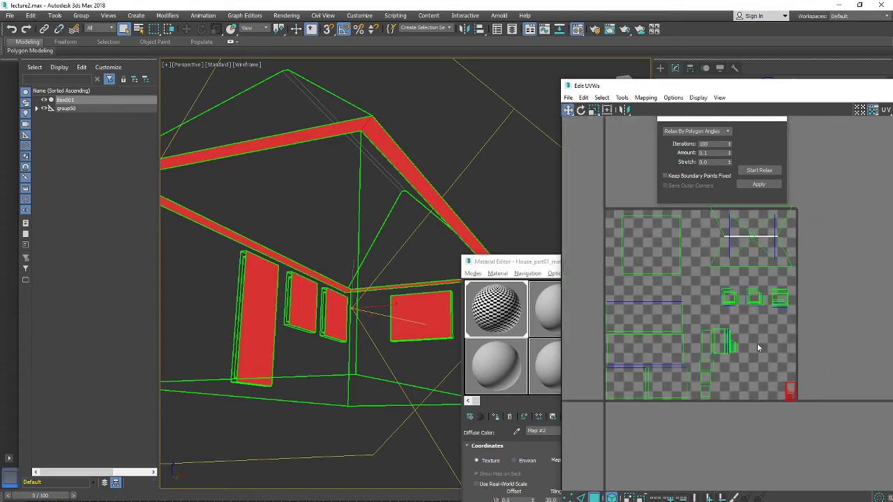
middle_drag(726, 359, 727, 361)
Check the selected corner islands on the shaded house from the front and sides.
middle_drag(323, 238, 324, 272)
key(F3)
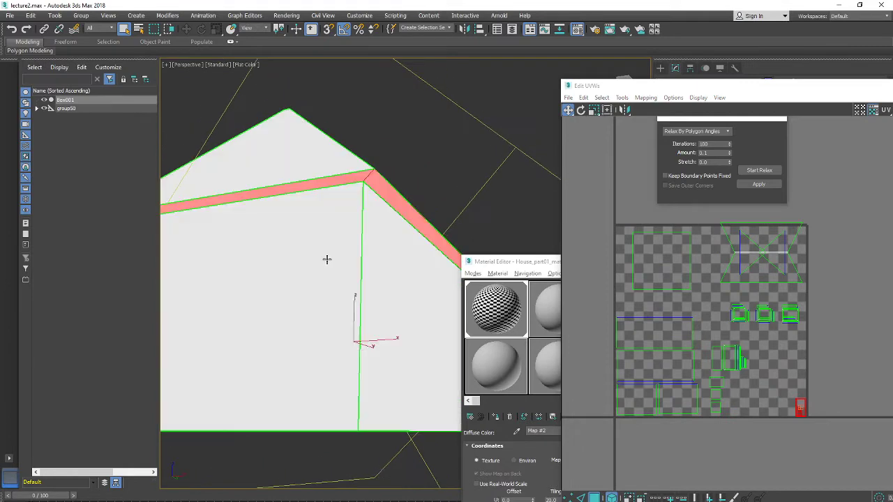
scroll(350, 242, down, 3)
alt+middle_drag(350, 242, 447, 278)
scroll(356, 281, down, 4)
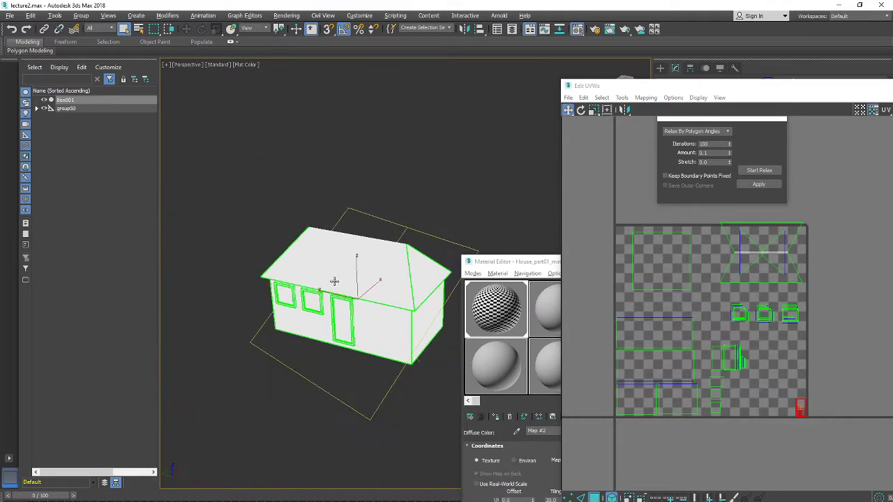
alt+middle_drag(335, 281, 387, 241)
scroll(278, 235, up, 4)
Select the roof overhang's underside faces on the house and locate them among the corner islands.
alt+middle_drag(275, 225, 263, 208)
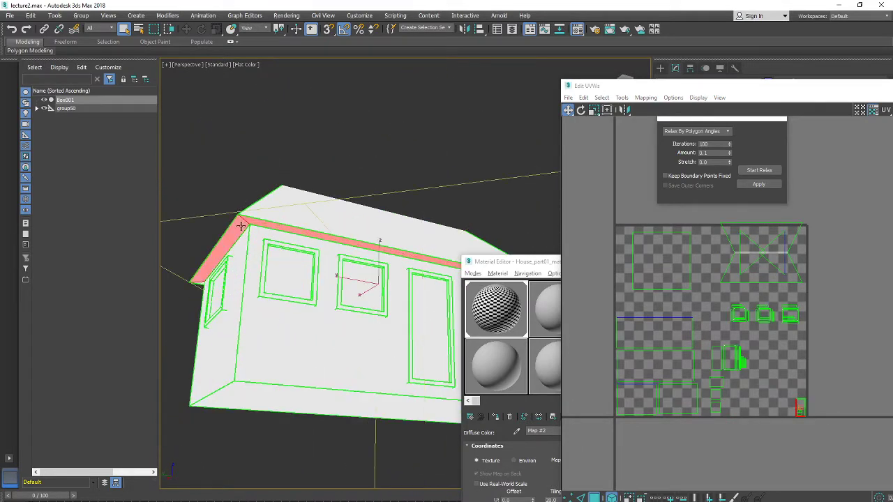
alt+middle_drag(238, 241, 335, 206)
ctrl+click(358, 194)
alt+middle_drag(276, 242, 312, 223)
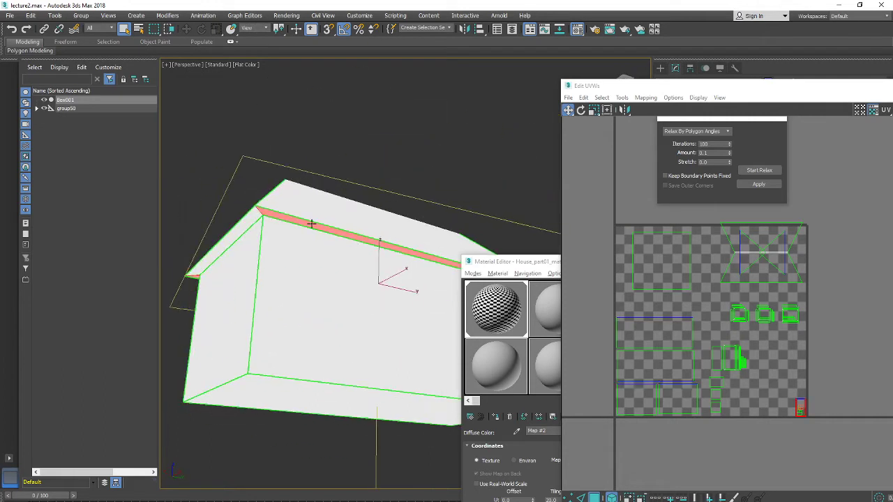
scroll(408, 262, down, 4)
alt+middle_drag(409, 265, 270, 271)
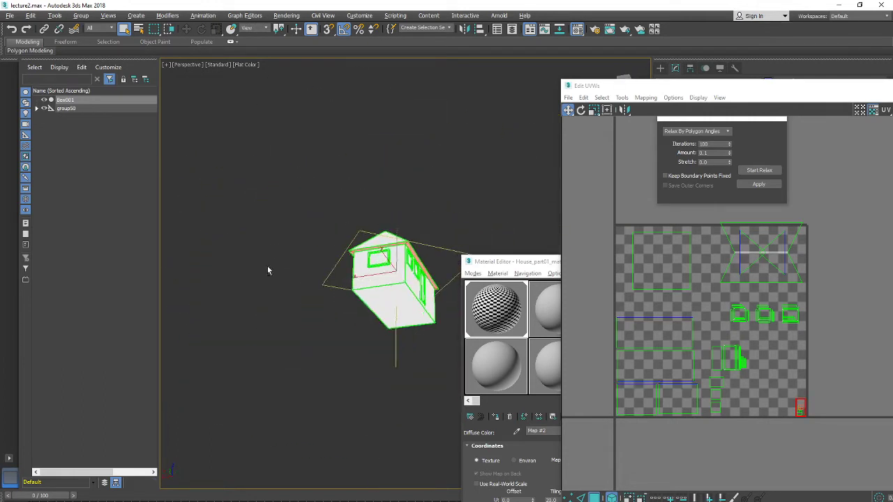
scroll(400, 301, up, 2)
mouse_move(400, 301)
middle_down()
mouse_move(360, 293)
mouse_move(377, 318)
mouse_move(363, 325)
middle_up()
mouse_move(421, 268)
alt+middle_down()
mouse_move(373, 242)
mouse_move(412, 241)
alt+middle_up()
scroll(617, 352, up, 3)
scroll(737, 345, up, 2)
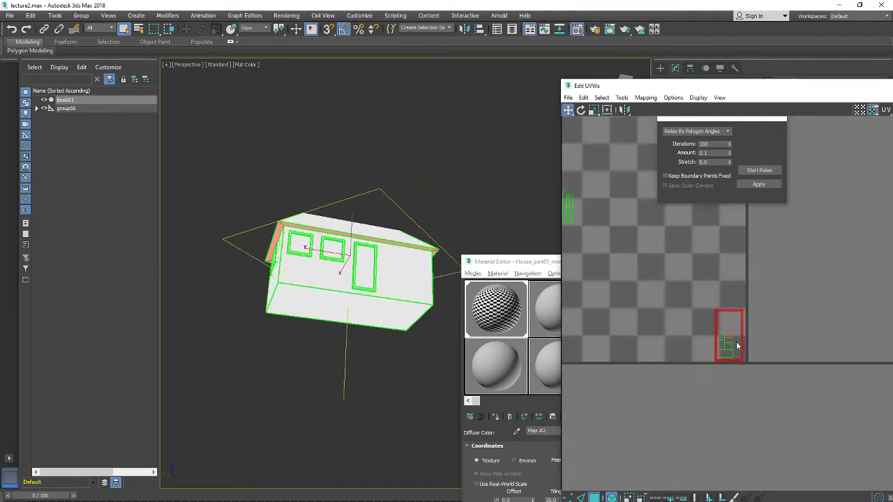
Select the three window frame islands and examine them on the house in shaded and wireframe display.
scroll(736, 342, down, 4)
middle_drag(695, 260, 713, 335)
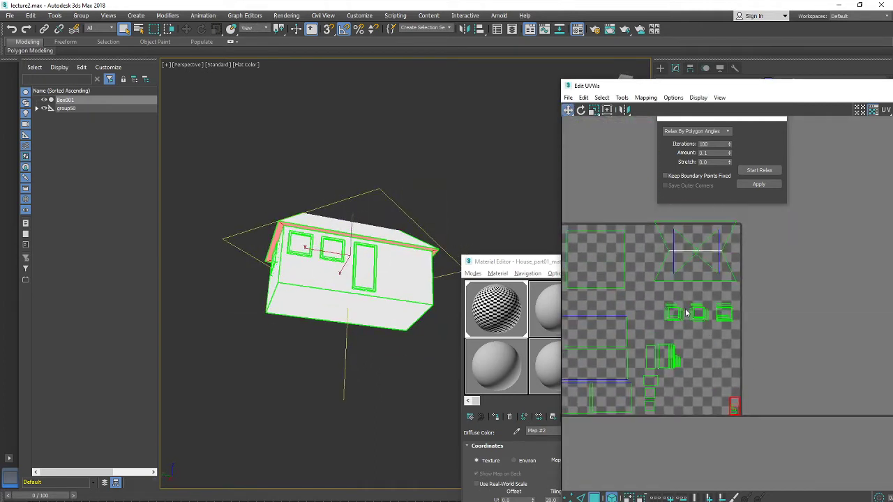
scroll(687, 313, up, 2)
middle_drag(652, 313, 677, 299)
drag(792, 342, 785, 343)
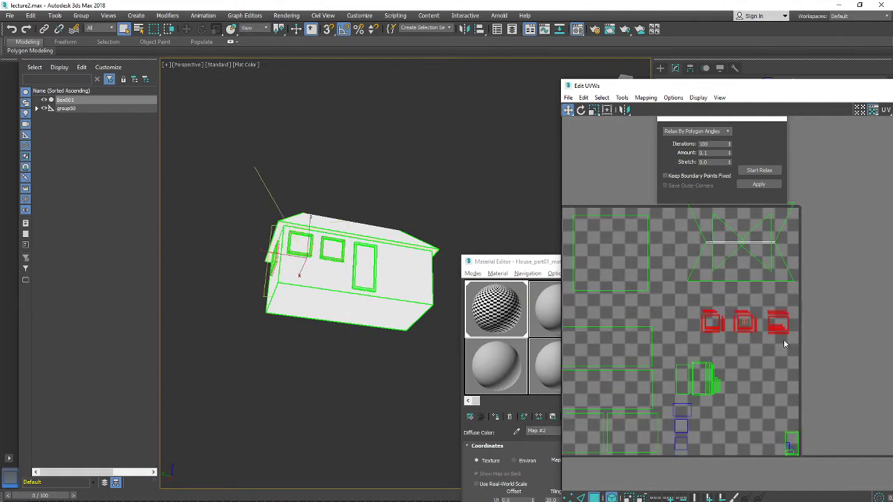
alt+middle_drag(365, 275, 368, 282)
key(F3)
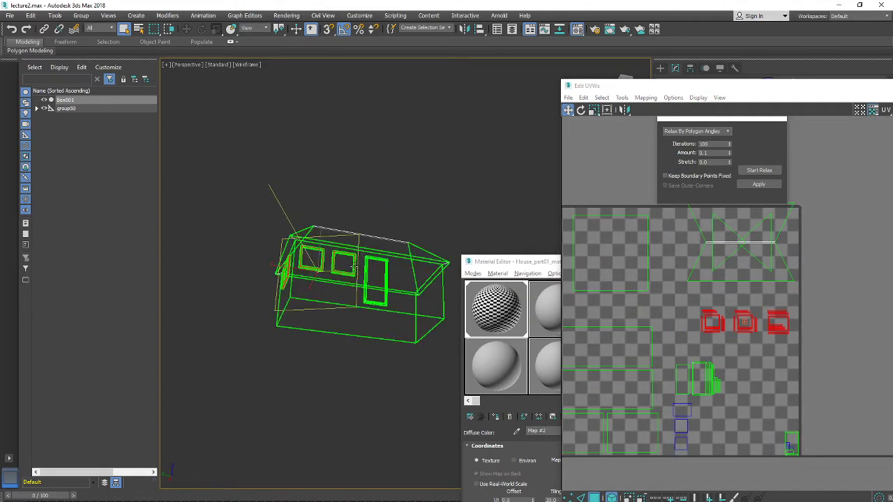
scroll(348, 272, up, 3)
key(F3)
key(F3)
key(F3)
scroll(334, 265, down, 5)
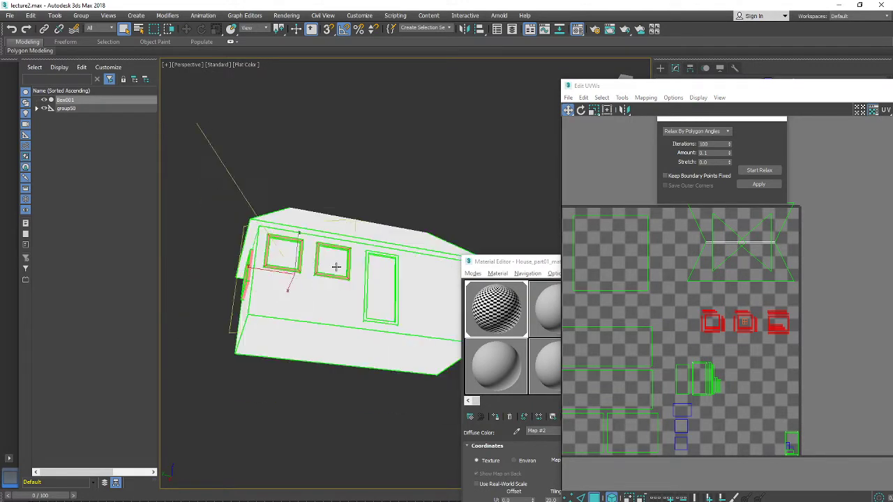
scroll(358, 288, up, 5)
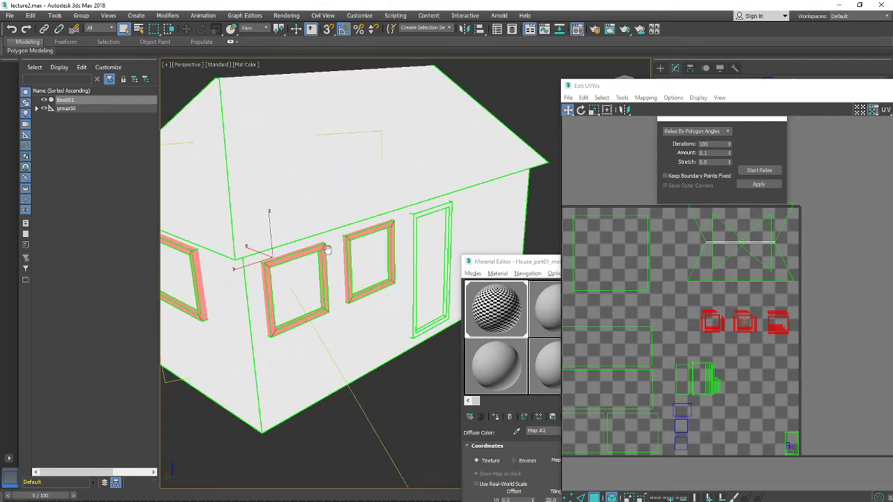
middle_drag(327, 250, 376, 248)
Move the three window frame islands closer together in a row just above the door islands.
middle_drag(740, 336, 756, 328)
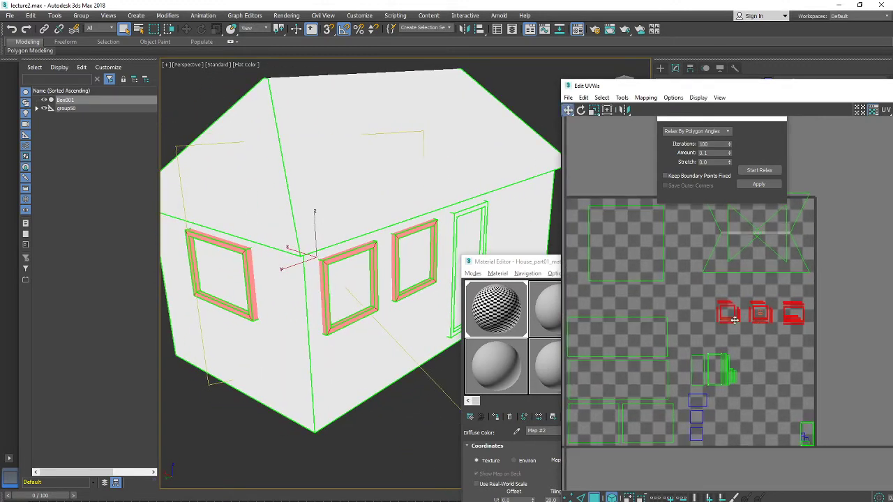
mouse_move(730, 322)
mouse_down()
mouse_move(695, 337)
mouse_move(743, 344)
mouse_move(725, 330)
mouse_up()
scroll(741, 341, up, 3)
drag(802, 363, 759, 340)
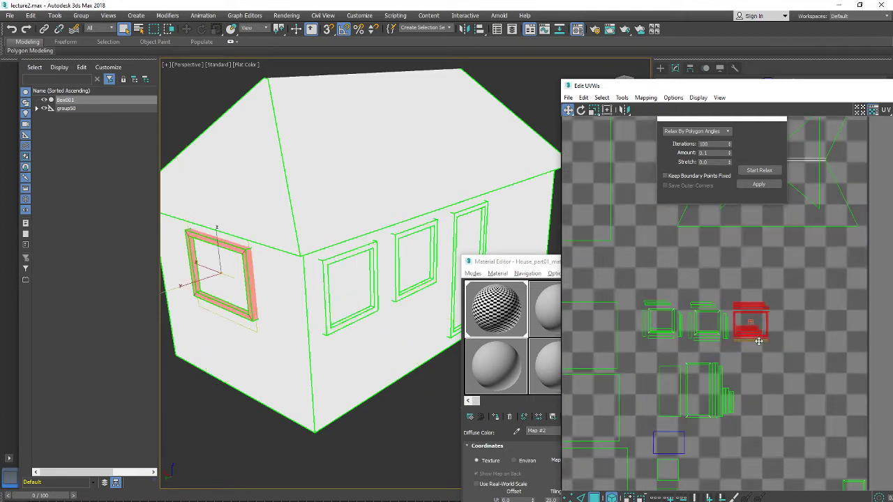
Select the four wall islands to check them on the house.
scroll(759, 342, down, 4)
middle_drag(759, 342, 772, 350)
middle_drag(703, 387, 706, 370)
scroll(706, 370, up, 1)
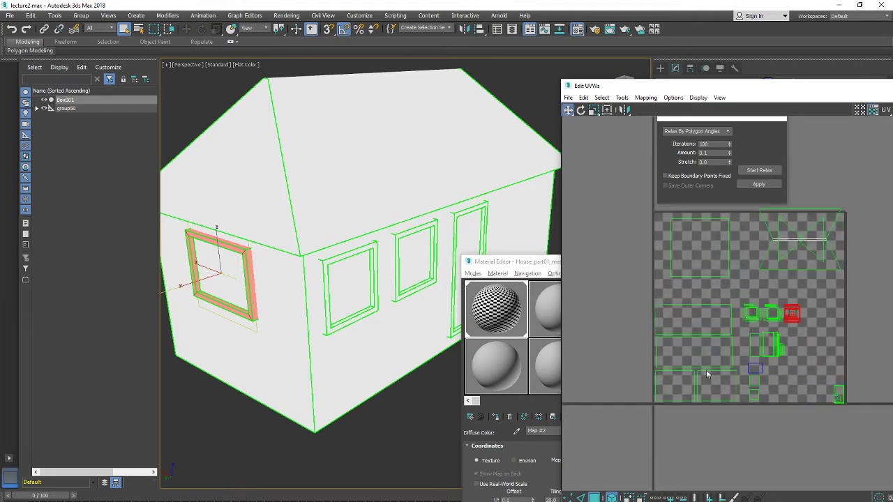
drag(734, 402, 735, 406)
scroll(740, 403, up, 1)
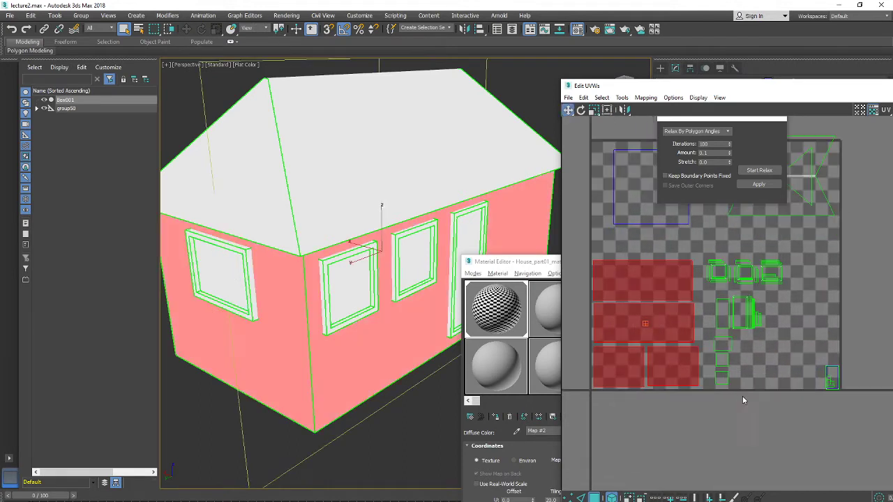
Move the window frame islands down beside the window pane column, and select the frames and panes together.
drag(716, 341, 742, 301)
middle_drag(421, 249, 395, 271)
drag(702, 249, 794, 380)
middle_drag(789, 377, 694, 344)
drag(768, 377, 769, 380)
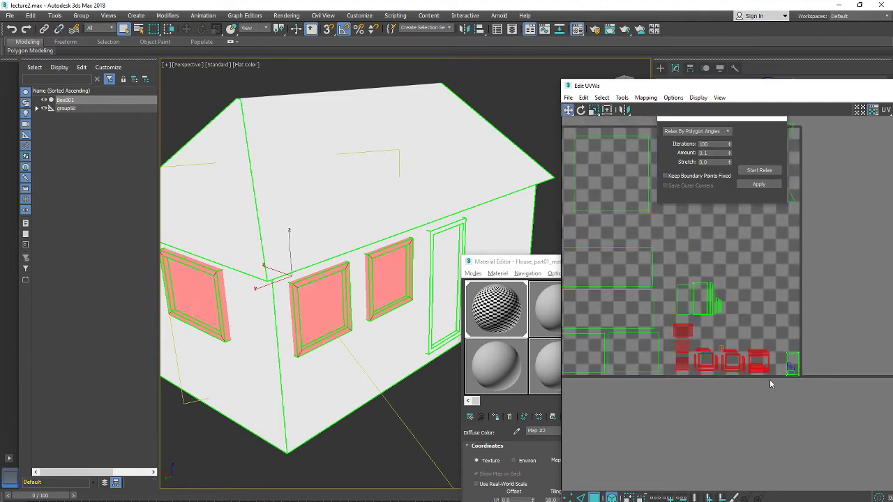
Select the door panel and door frame islands to check them on the house.
click(687, 303)
scroll(684, 305, down, 2)
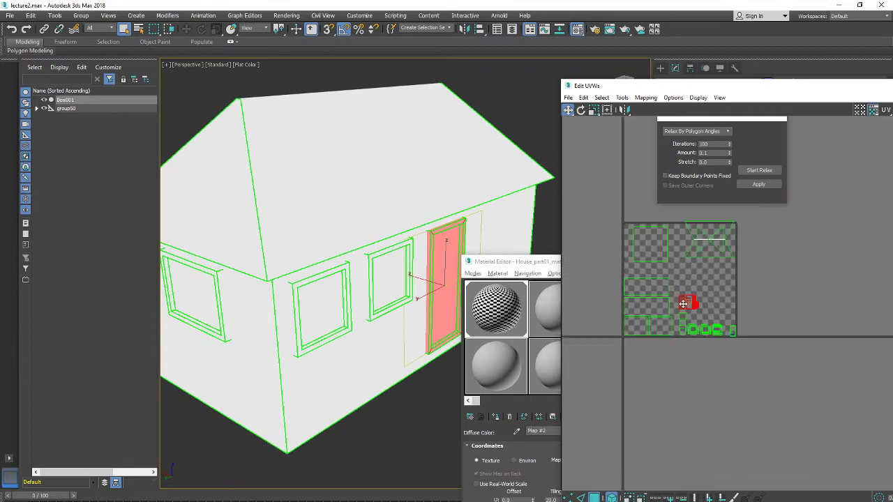
middle_drag(683, 304, 682, 353)
middle_drag(359, 287, 345, 294)
Select the house's floor island, move it onto the trim group in the texture square's corner, and scale it down to fit.
drag(626, 260, 659, 309)
alt+middle_drag(311, 209, 565, 278)
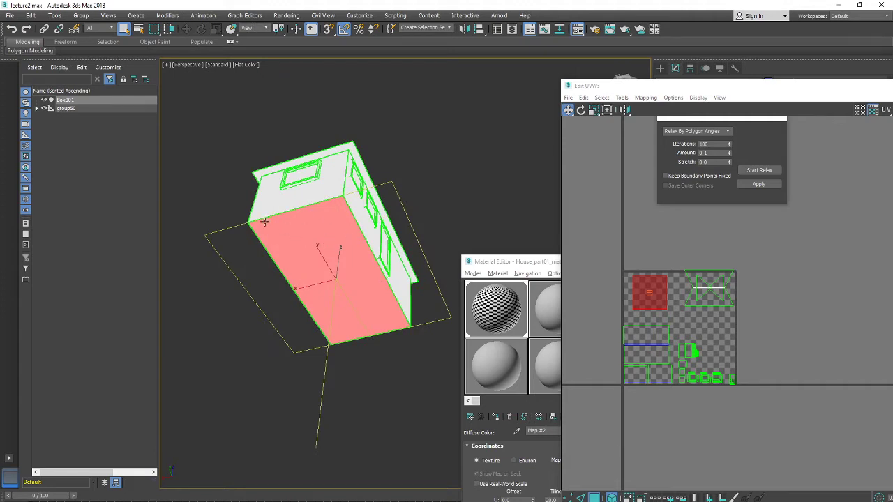
middle_drag(650, 297, 642, 276)
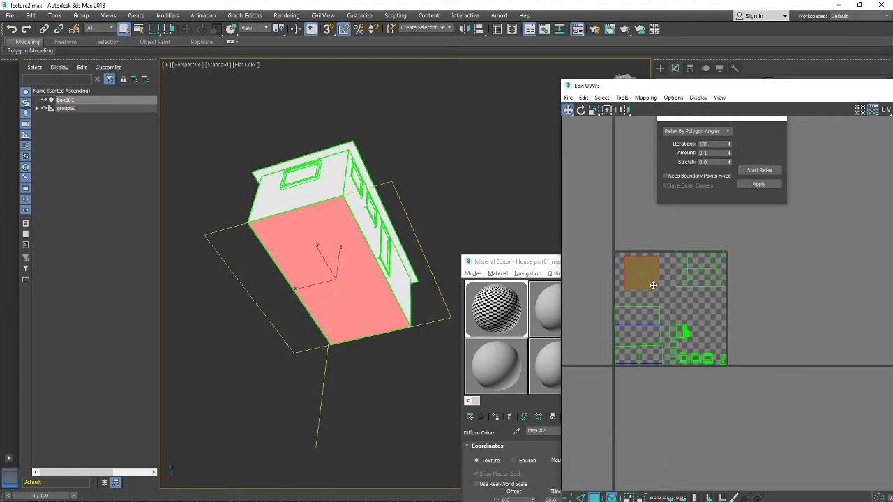
drag(641, 276, 722, 395)
right_click(730, 363)
click(732, 386)
scroll(733, 369, up, 3)
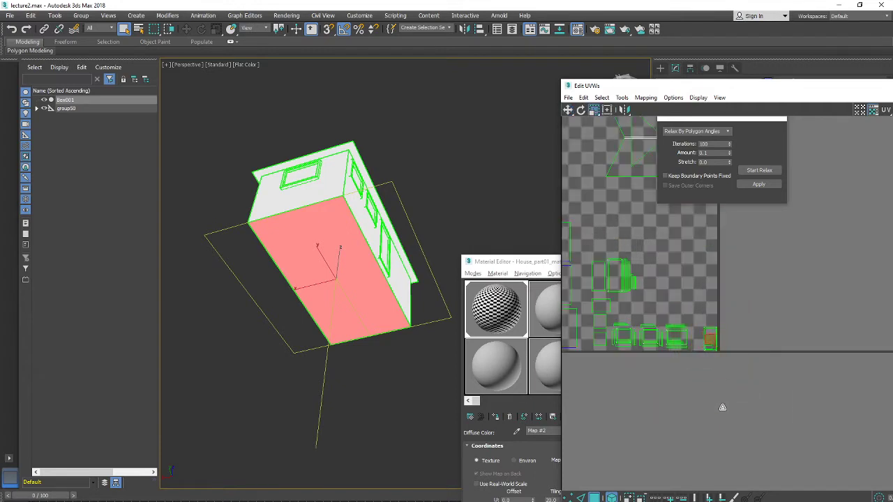
Select all the islands grouped in the corner and check the house from several sides for their faces.
scroll(718, 347, up, 5)
alt+middle_drag(426, 261, 411, 301)
scroll(359, 266, up, 3)
alt+middle_drag(358, 267, 381, 272)
middle_drag(381, 272, 391, 305)
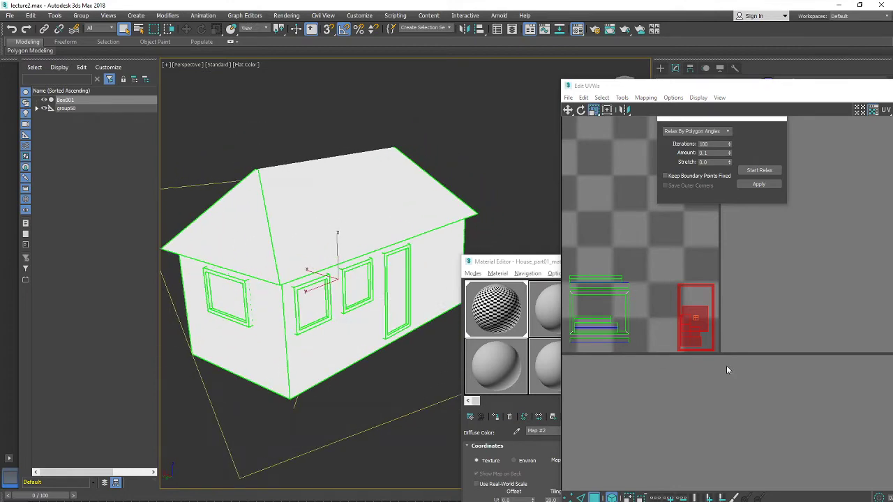
alt+middle_drag(311, 221, 349, 288)
scroll(342, 233, down, 4)
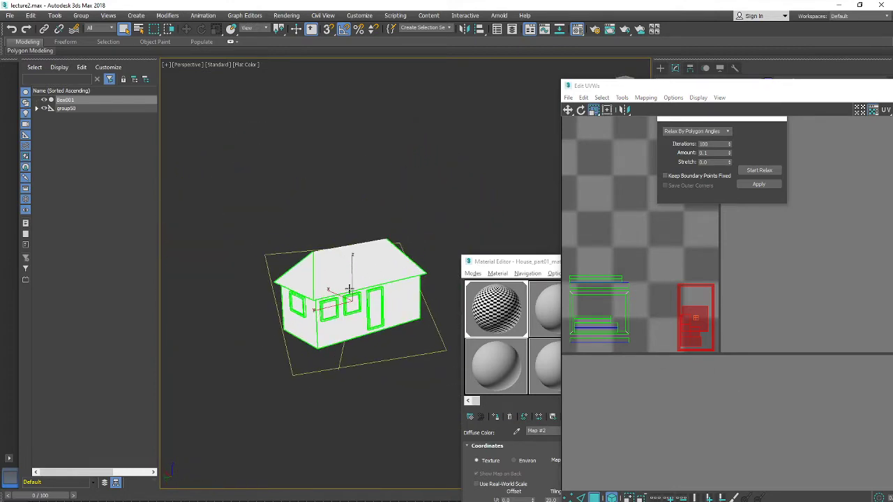
Move the UV editor window back to uncover its tool panels and frame the whole texture square.
drag(661, 86, 554, 75)
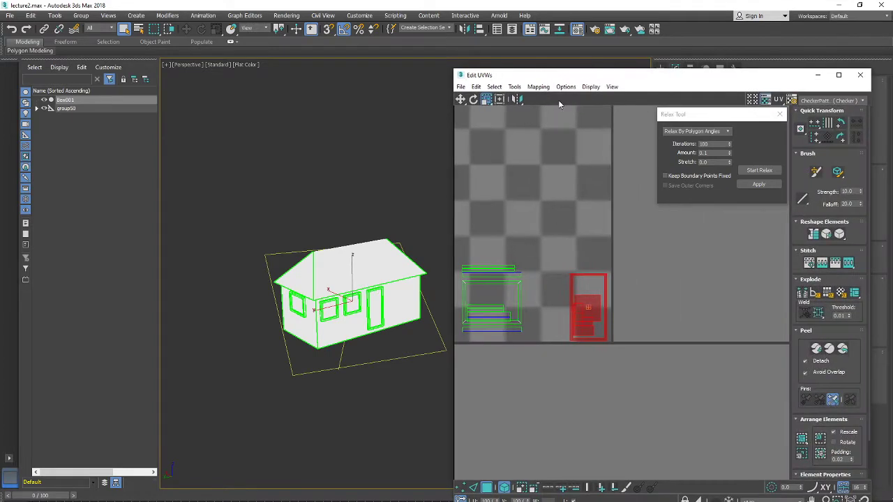
scroll(561, 212, down, 6)
middle_drag(561, 212, 615, 327)
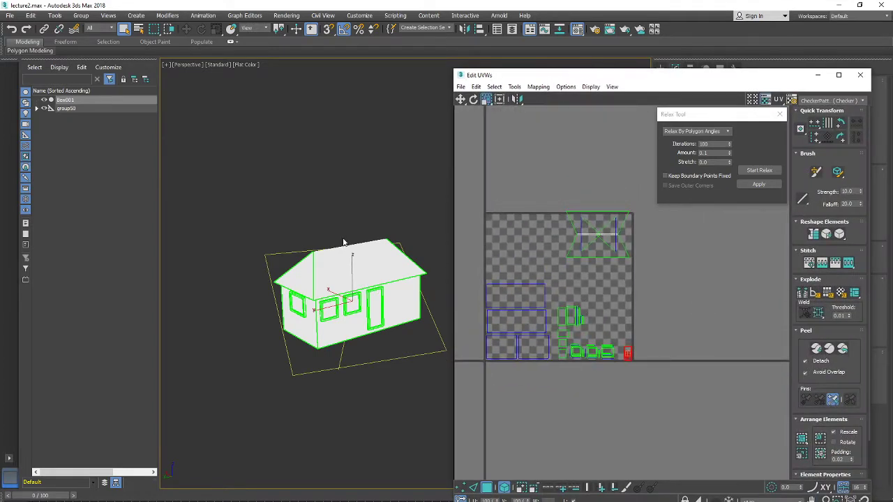
Examine the house from below and above to check which faces the corner islands and roof islands cover.
alt+middle_drag(318, 258, 324, 302)
scroll(324, 270, up, 5)
scroll(325, 272, down, 5)
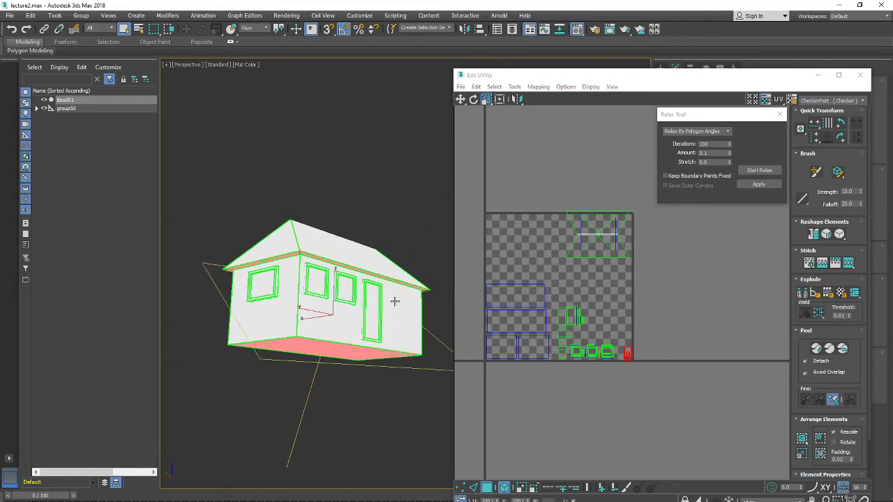
mouse_move(395, 301)
alt+middle_down()
mouse_move(391, 327)
mouse_move(385, 308)
mouse_move(413, 307)
mouse_move(343, 300)
mouse_move(352, 307)
mouse_move(360, 296)
alt+middle_up()
key(F3)
key(F3)
click(582, 225)
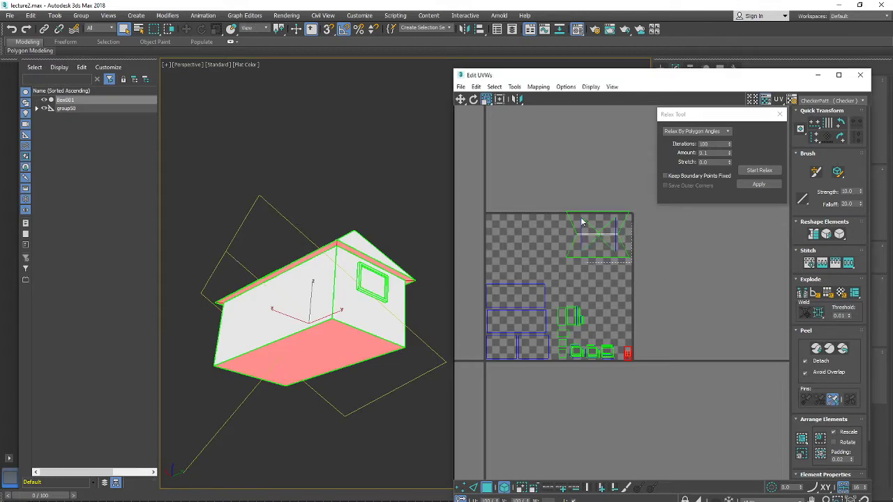
alt+middle_drag(342, 235, 328, 267)
alt+middle_drag(383, 280, 419, 309)
scroll(676, 303, up, 2)
click(629, 309)
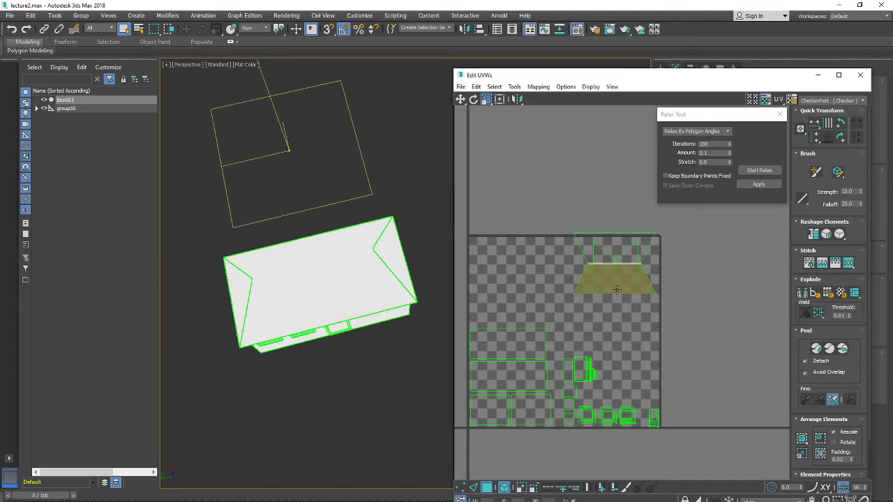
Move the two large roof slope islands down beside the door islands at the texture square's edge and rotate them 90 degrees.
click(618, 285)
drag(619, 284, 608, 325)
key(ctrl+z)
right_click(637, 284)
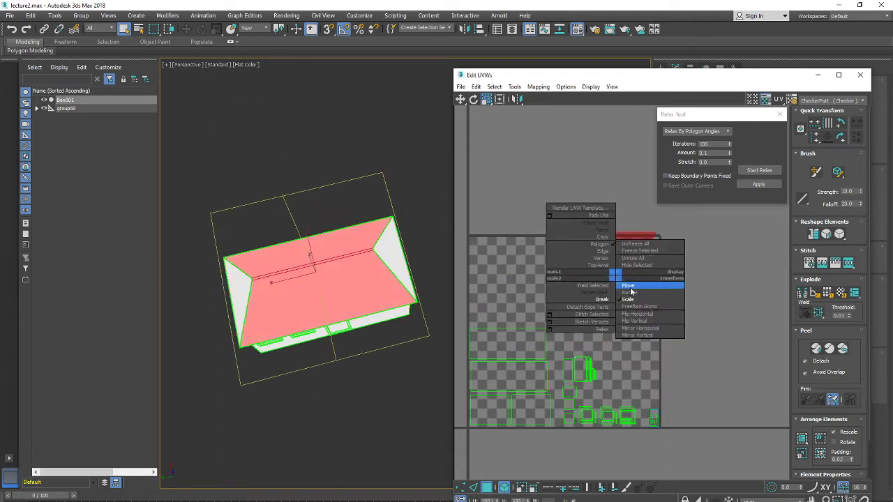
click(663, 286)
drag(630, 283, 643, 375)
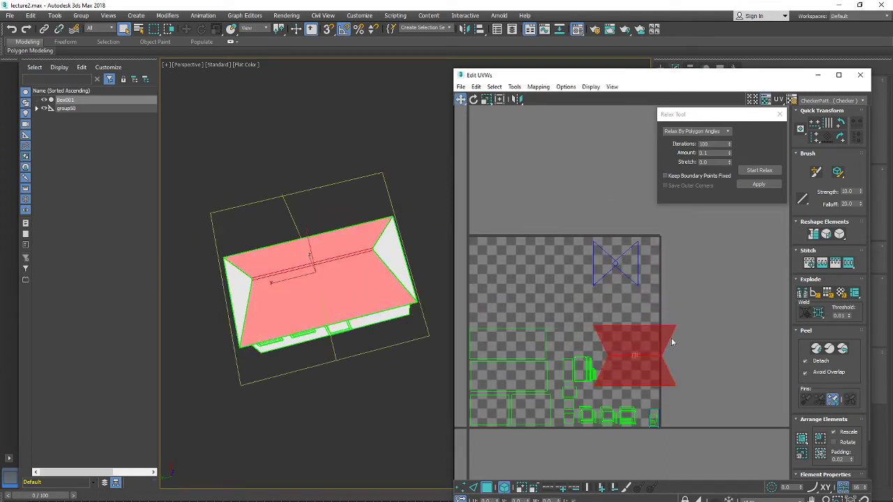
click(840, 137)
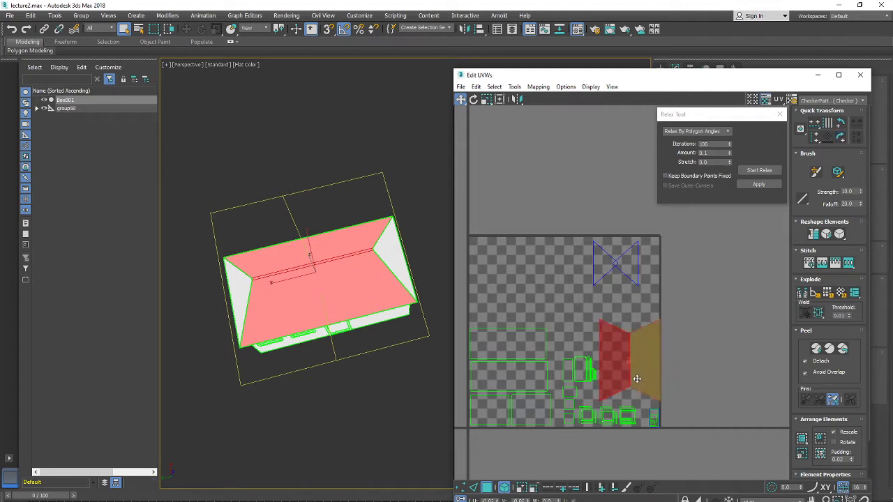
Shift the door panel and door frame islands slightly away from the roof slope islands.
scroll(630, 361, up, 3)
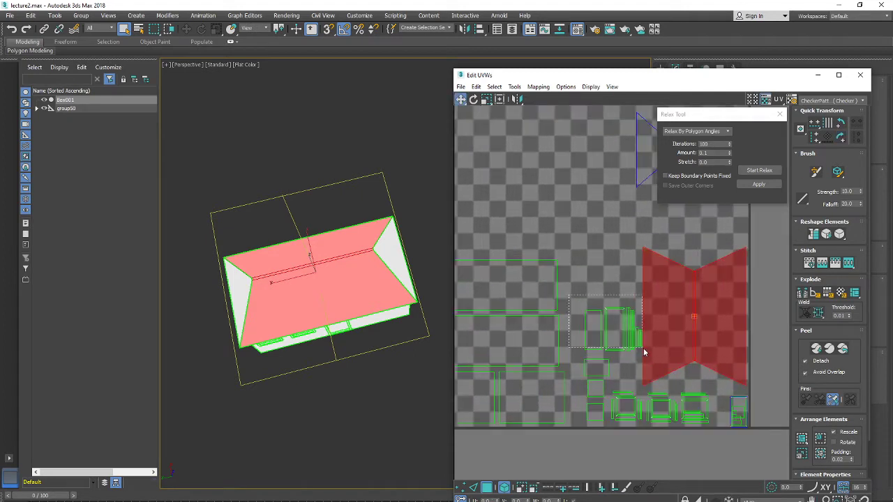
click(621, 330)
drag(631, 337, 622, 347)
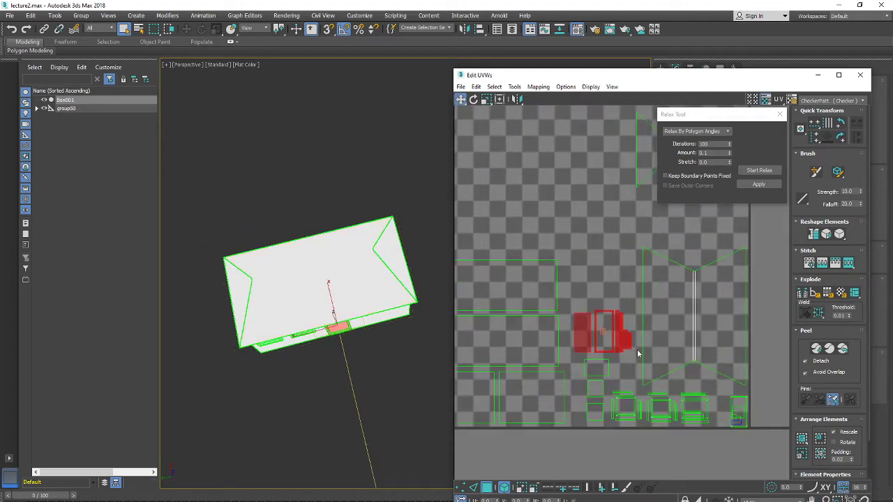
Select the door, roof slope and window islands in turn to check which faces they cover on the house.
scroll(635, 350, up, 2)
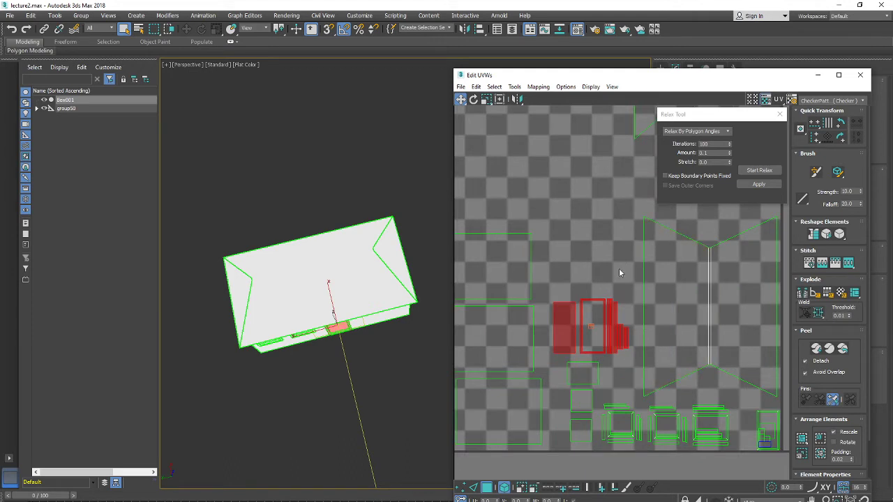
ctrl+click(670, 353)
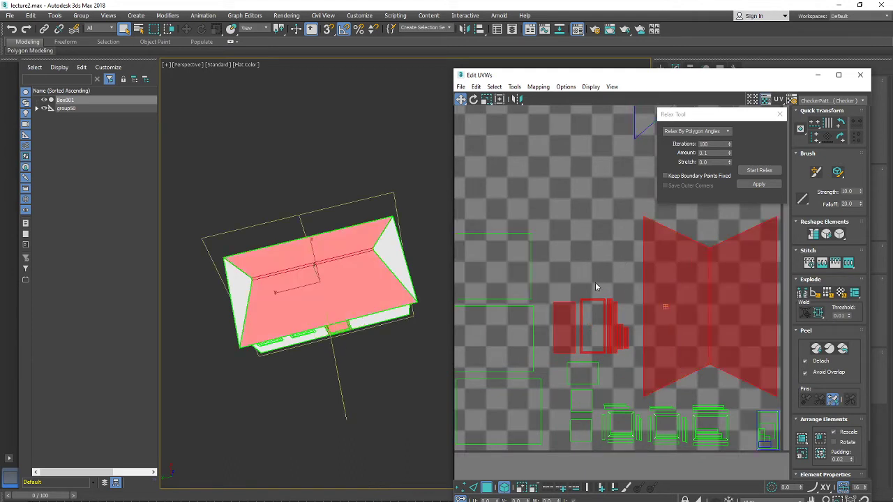
middle_drag(629, 272, 572, 262)
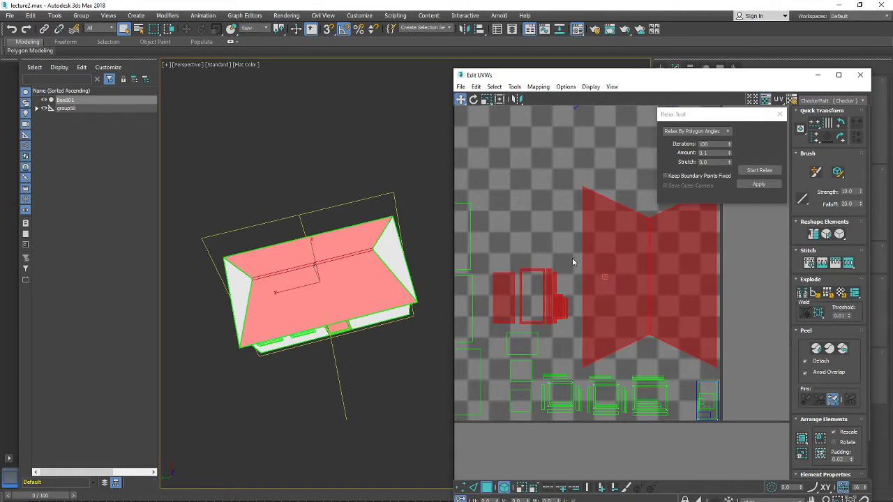
alt+click(614, 268)
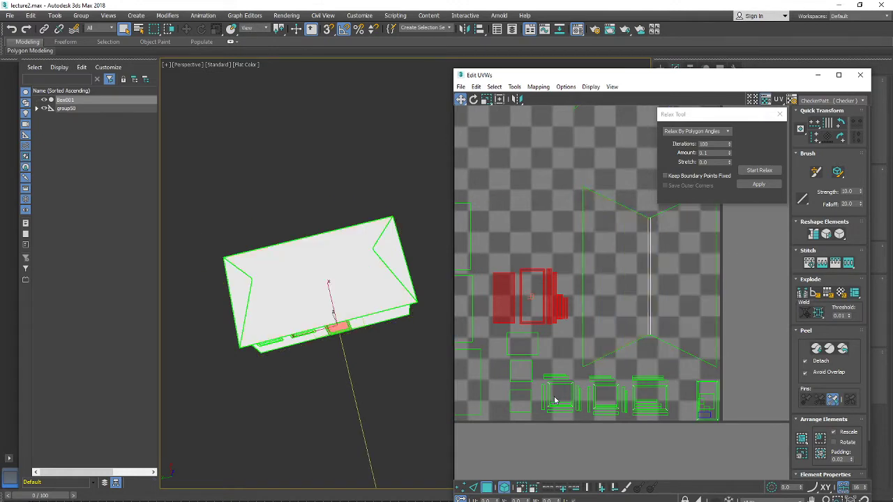
alt+middle_drag(370, 334, 365, 271)
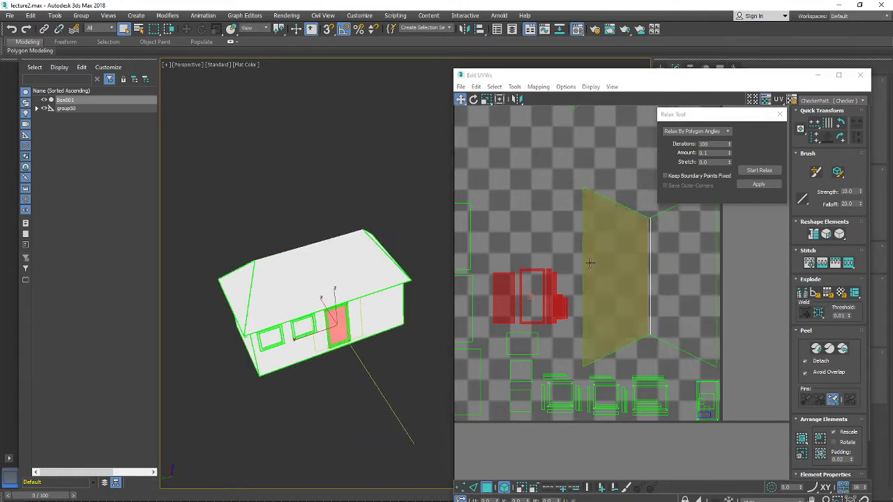
click(637, 302)
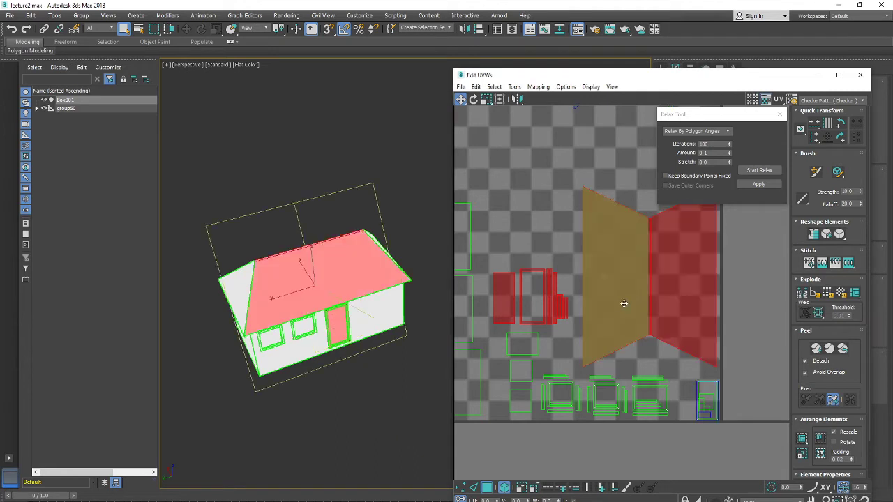
middle_drag(519, 346, 555, 335)
ctrl+click(570, 337)
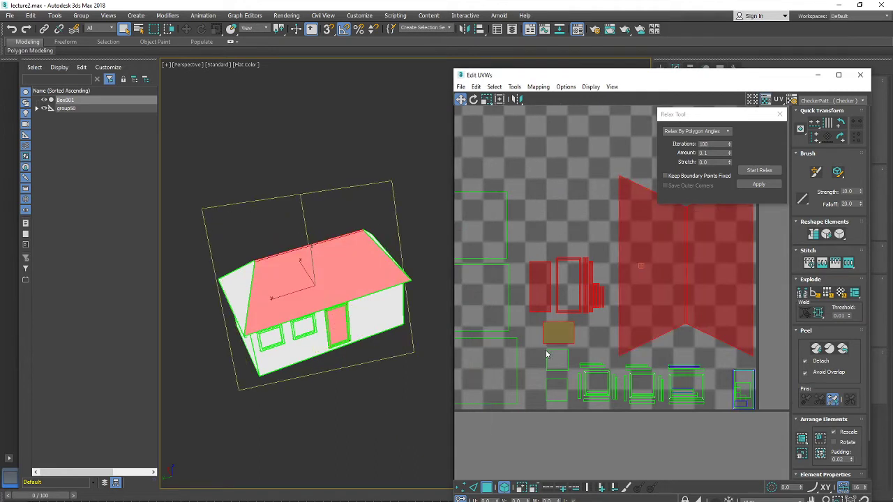
ctrl+click(557, 359)
ctrl+click(557, 390)
ctrl+click(597, 384)
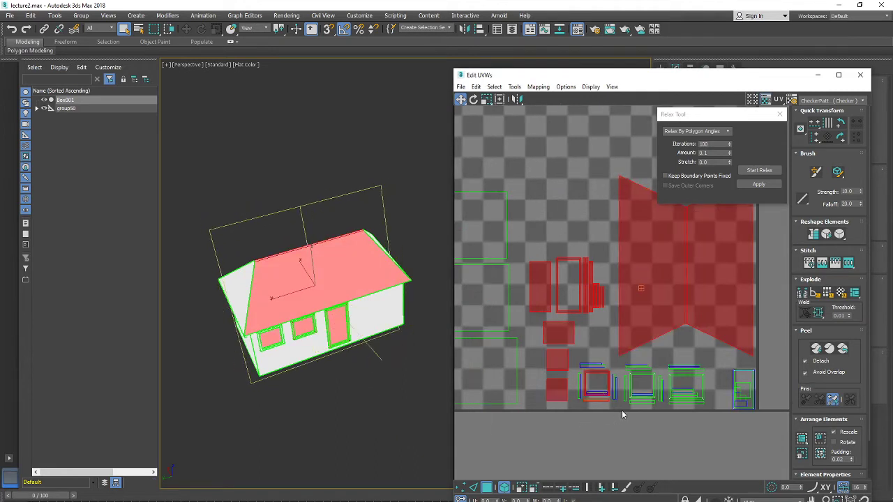
scroll(636, 293, down, 3)
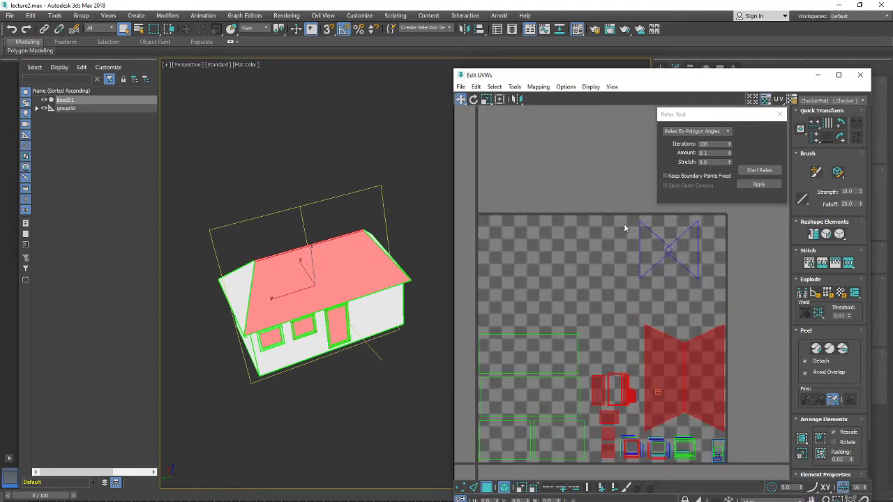
Rotate one triangular roof end island 90 degrees above the roof slope islands and move the other triangle beside them.
click(652, 252)
drag(654, 260, 691, 317)
click(840, 137)
click(693, 247)
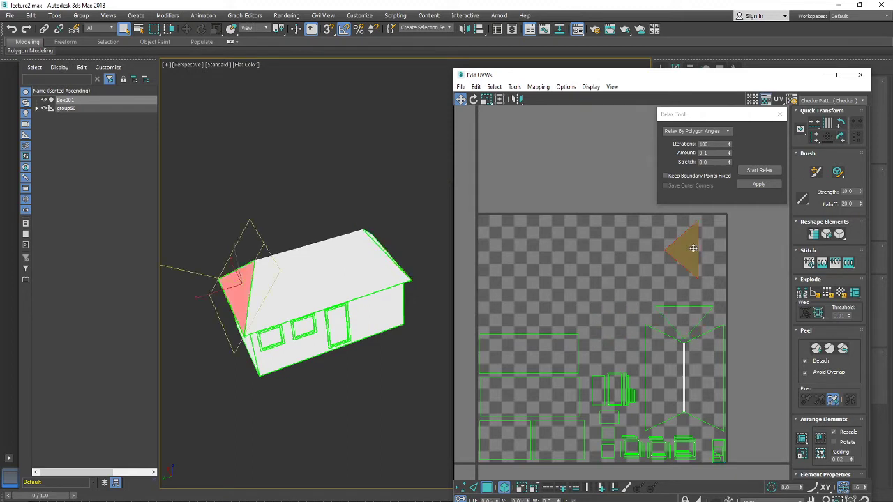
drag(693, 248, 630, 343)
Select all the islands and examine the full layout and the house from several sides.
scroll(636, 346, down, 4)
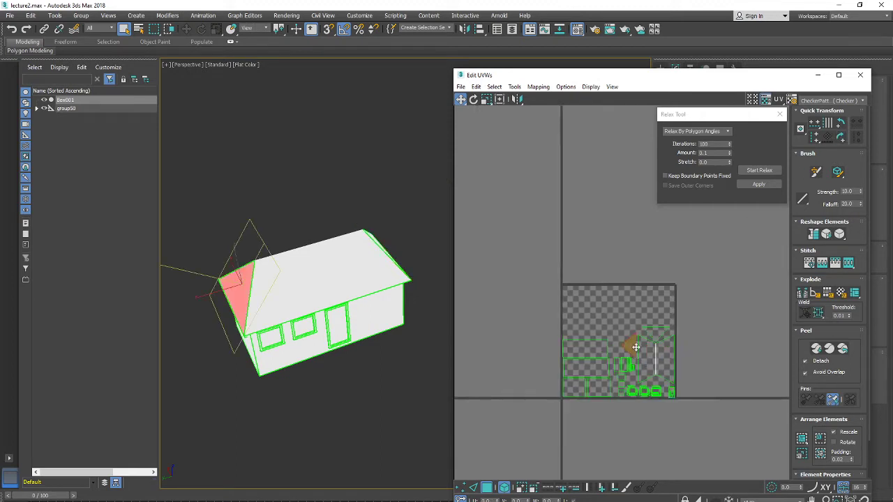
scroll(607, 335, up, 2)
drag(532, 290, 734, 445)
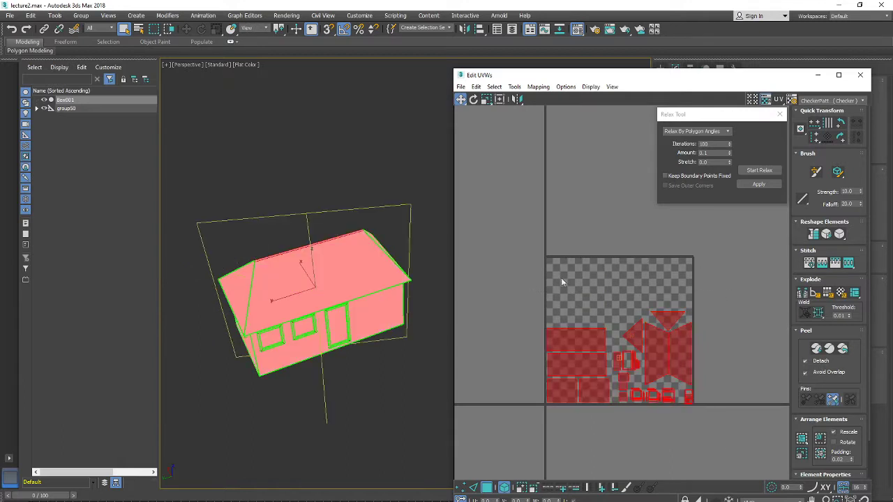
alt+middle_drag(312, 311, 412, 304)
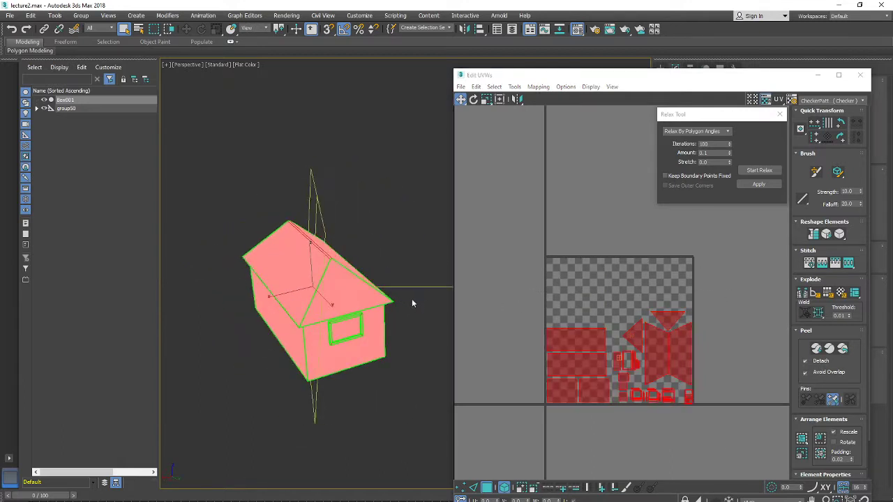
scroll(621, 370, up, 5)
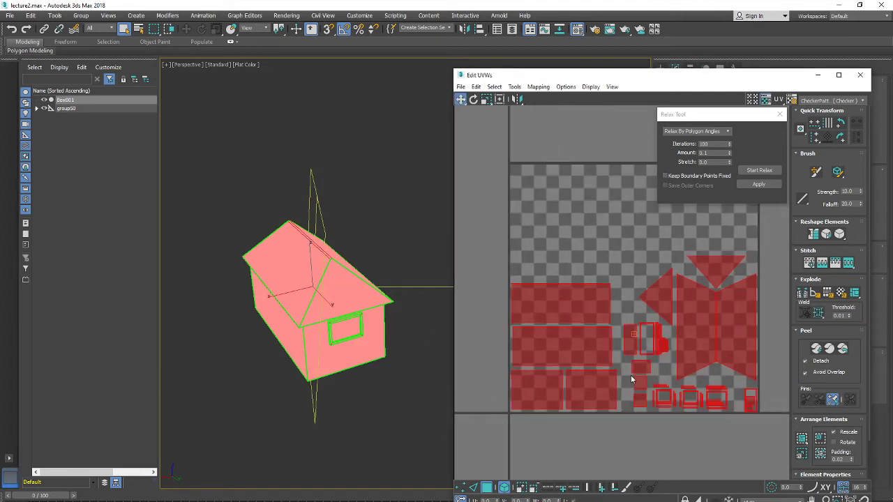
scroll(595, 298, down, 3)
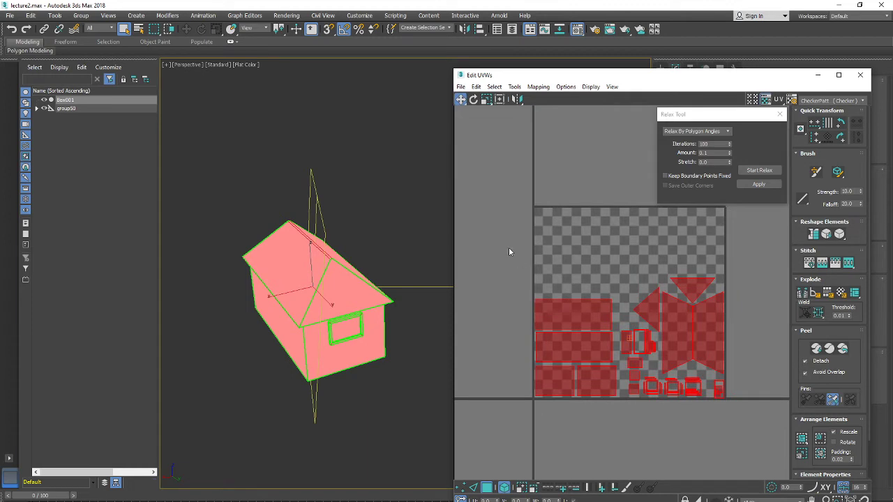
alt+middle_drag(340, 300, 524, 303)
scroll(604, 356, up, 1)
mouse_move(619, 361)
middle_down()
mouse_move(604, 357)
mouse_move(631, 371)
middle_up()
scroll(620, 365, down, 2)
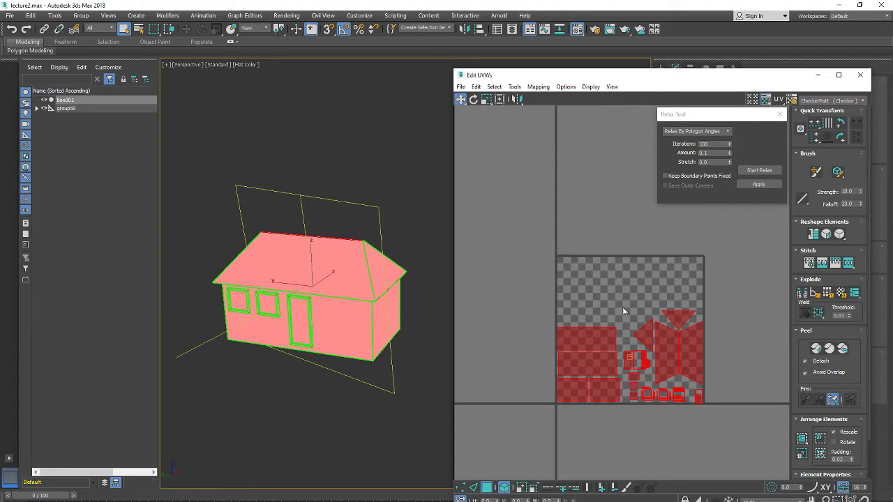
Select the islands beside the wall group, the door and window islands, and the door panel alone to check their faces.
drag(621, 296, 723, 416)
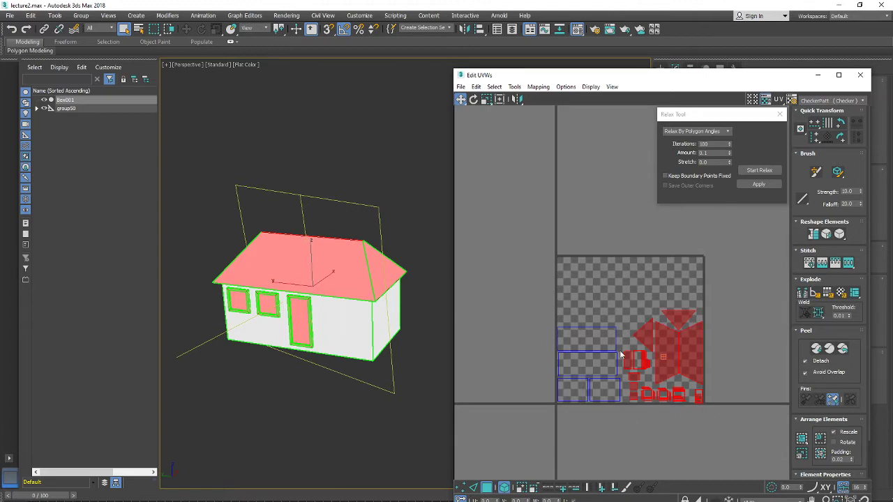
click(641, 394)
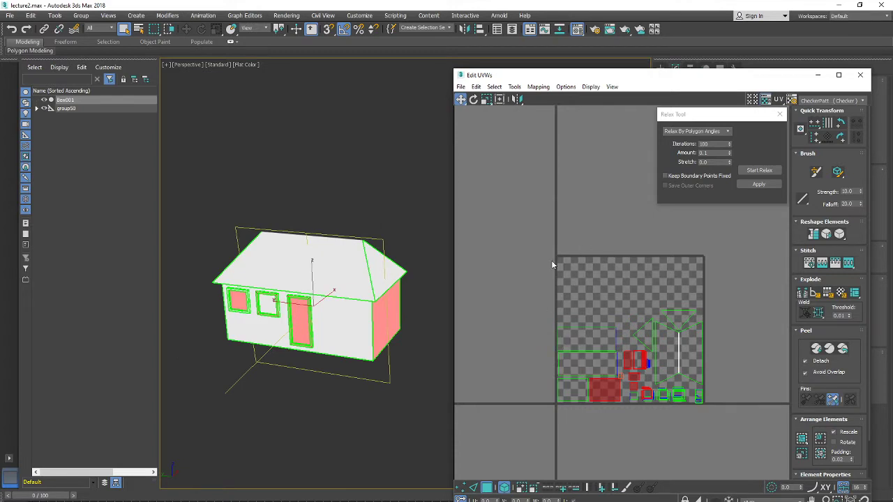
scroll(623, 331, up, 3)
middle_drag(678, 365, 634, 330)
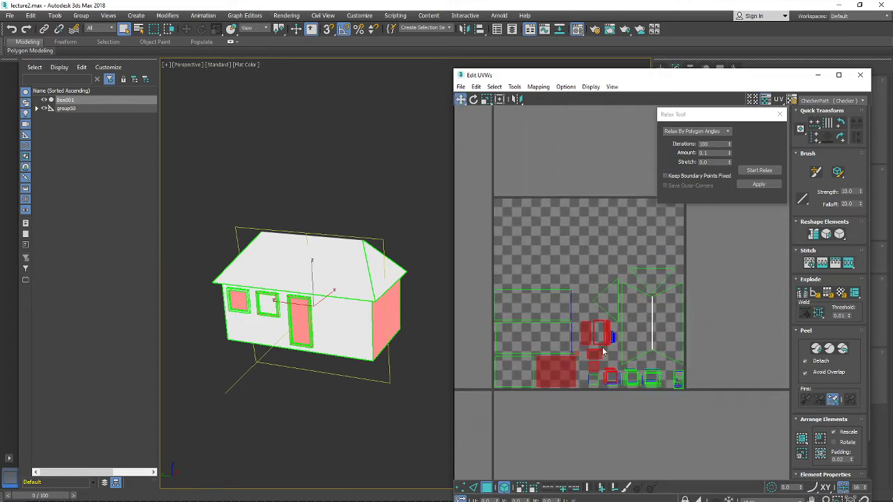
scroll(602, 349, up, 3)
middle_drag(578, 317, 593, 321)
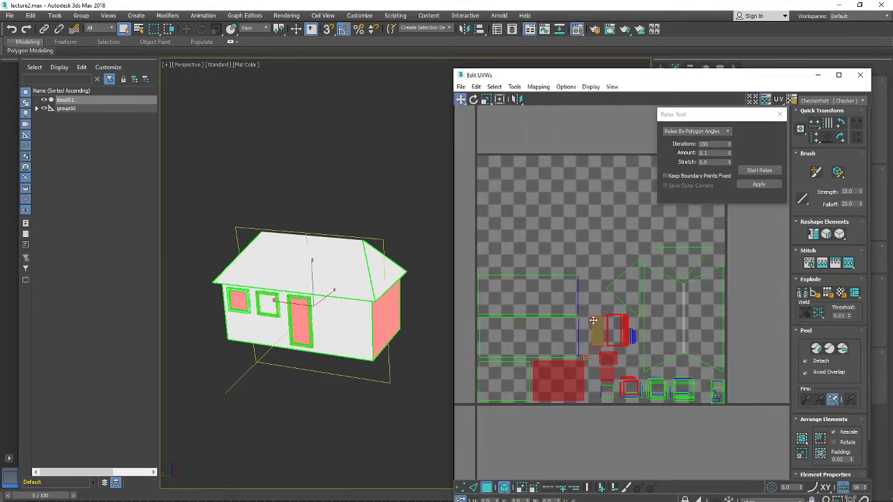
click(637, 391)
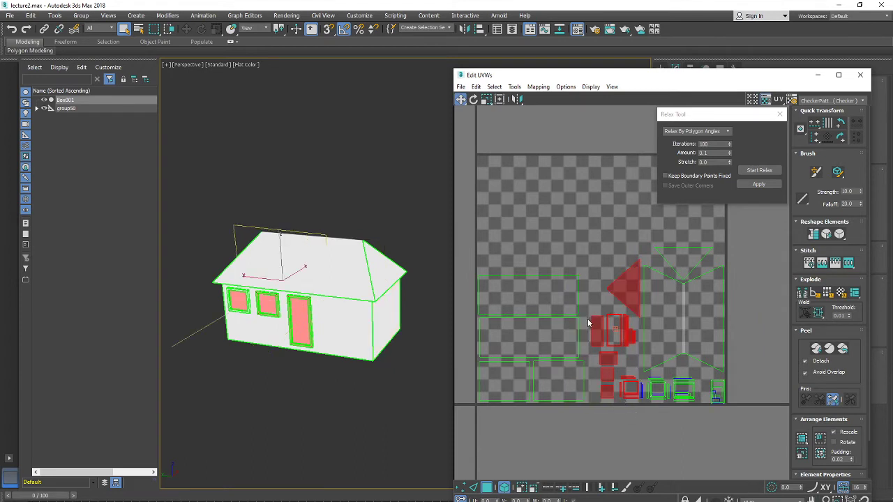
click(590, 322)
scroll(636, 337, up, 1)
scroll(637, 337, up, 1)
middle_drag(637, 337, 639, 313)
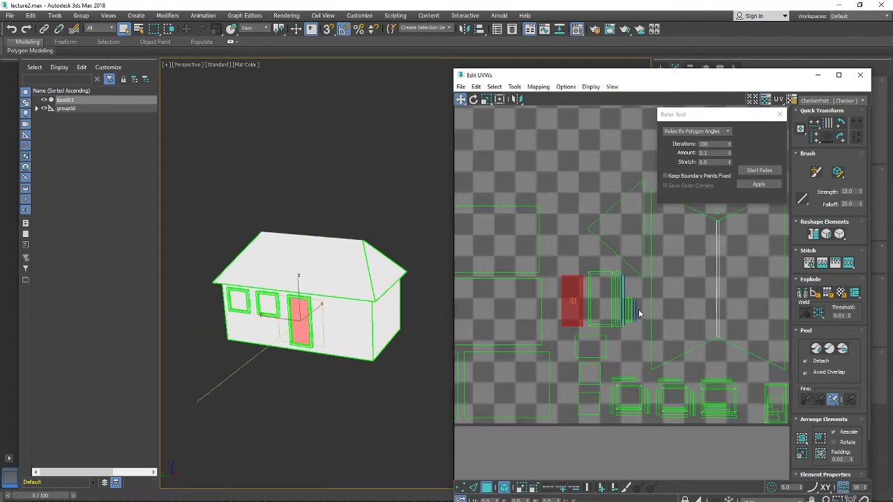
Select the door frame, window frame and corner trim islands together and move them below the texture square.
click(588, 329)
scroll(588, 328, down, 2)
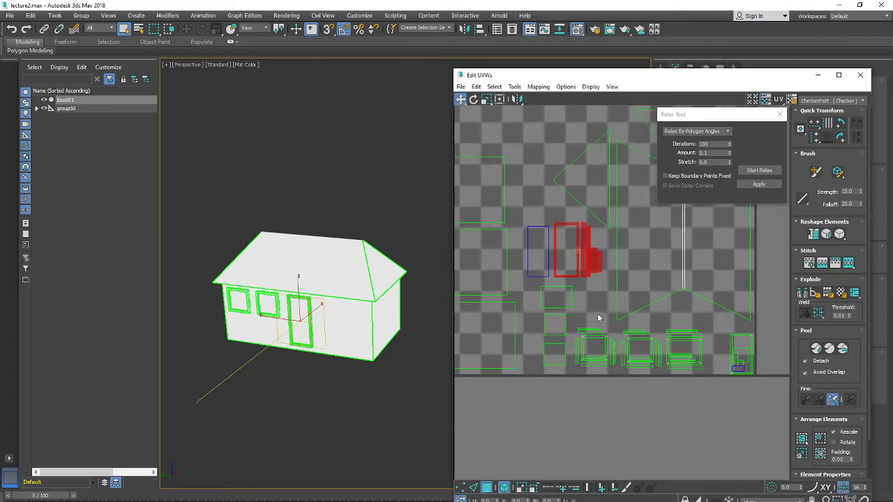
click(597, 340)
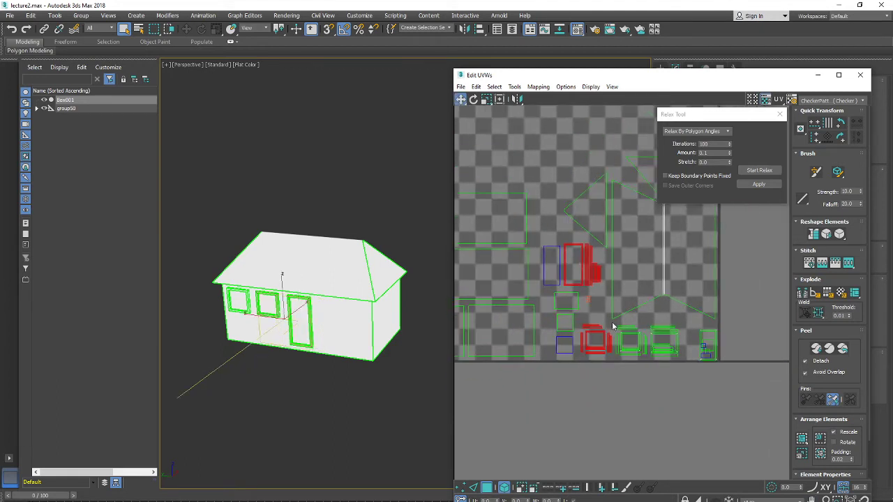
ctrl+drag(655, 369, 682, 371)
ctrl+drag(688, 325, 726, 375)
scroll(667, 361, down, 3)
drag(663, 355, 671, 396)
Line up the door frame islands beside the window frame islands below the texture square.
scroll(709, 410, up, 3)
click(669, 422)
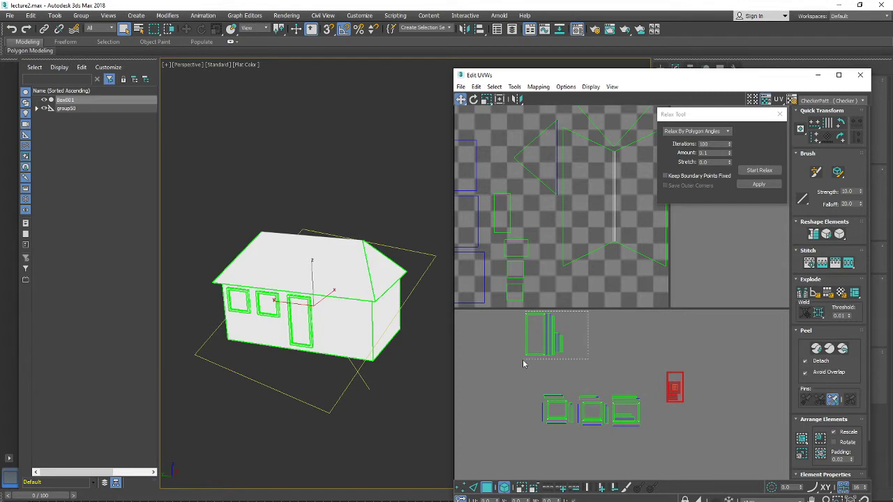
drag(523, 361, 524, 421)
scroll(540, 400, down, 3)
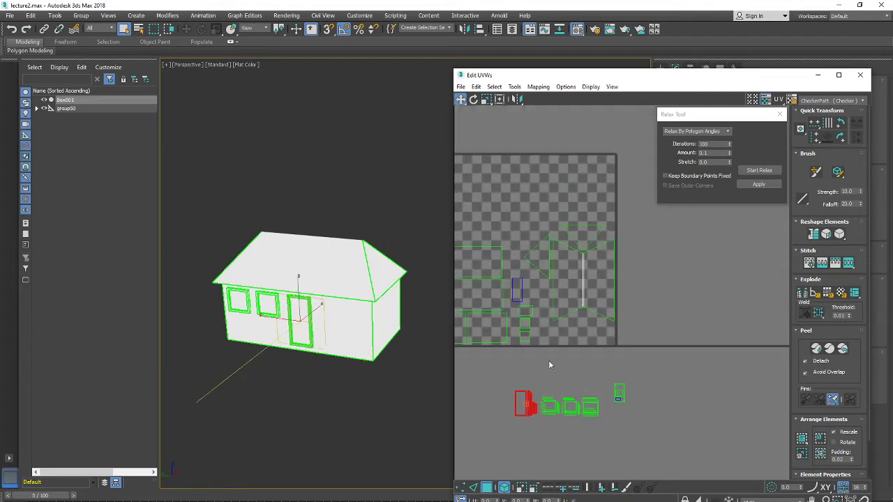
Select all the islands remaining inside the texture square and check their faces on the house.
middle_drag(555, 363, 656, 359)
scroll(658, 358, down, 4)
drag(543, 257, 706, 354)
alt+middle_drag(337, 298, 269, 324)
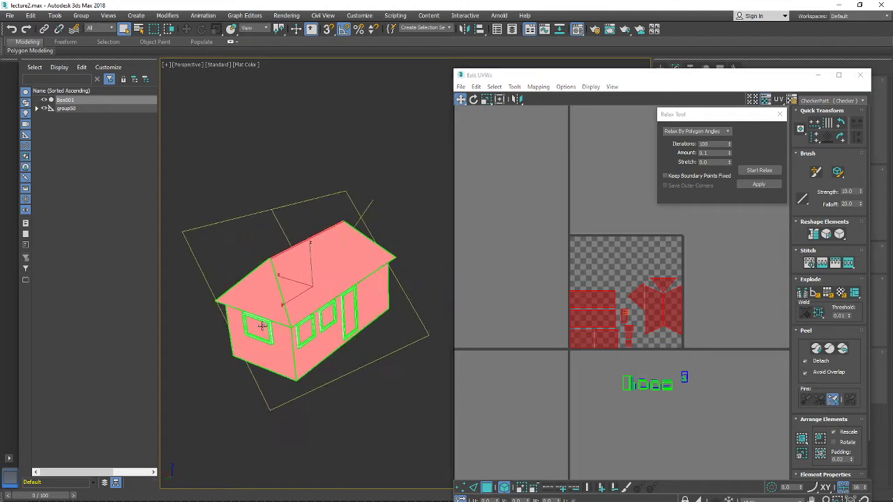
Try packing all the UV islands, frames and trim included, across the texture square and undo it.
scroll(272, 324, up, 4)
scroll(637, 338, up, 4)
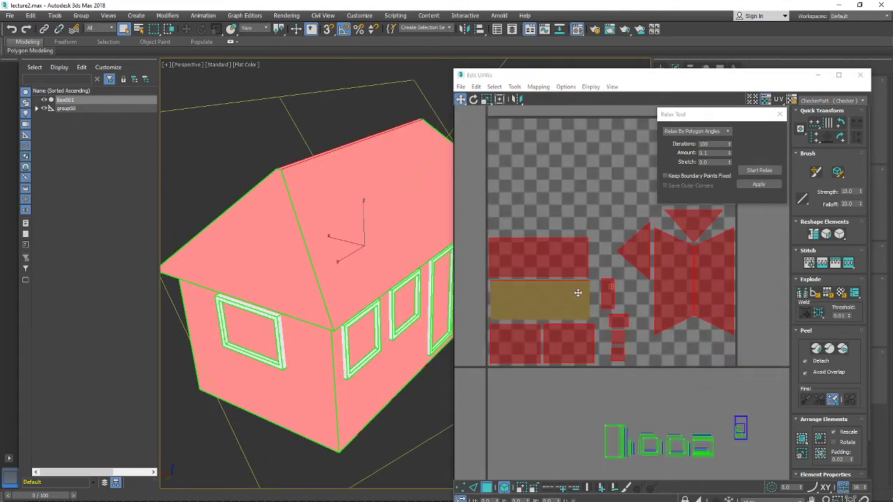
alt+middle_drag(373, 297, 385, 294)
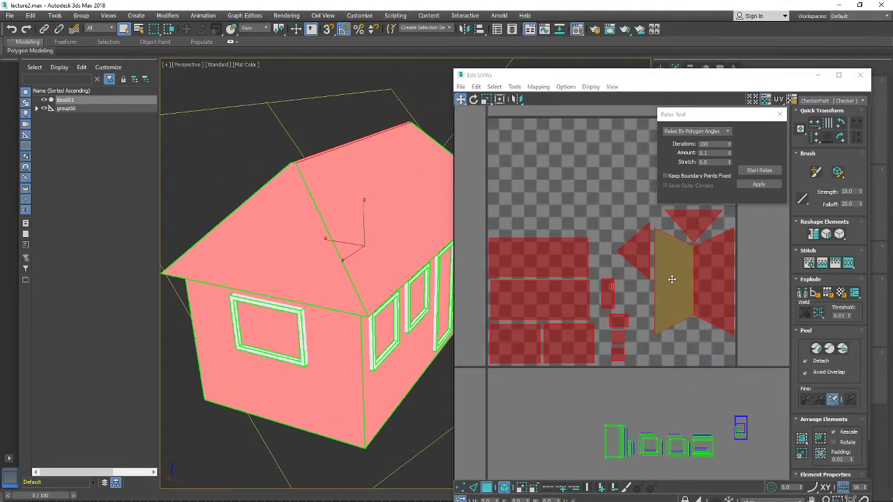
middle_drag(593, 284, 605, 283)
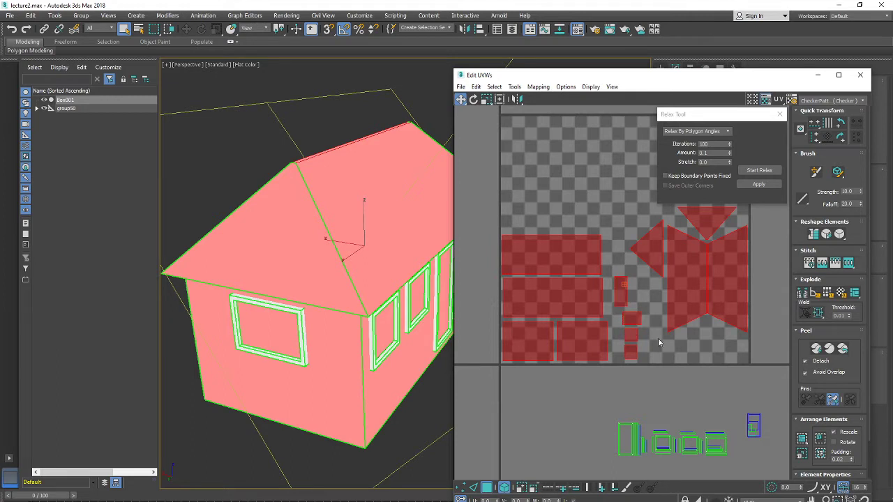
scroll(661, 344, down, 2)
middle_drag(683, 342, 619, 339)
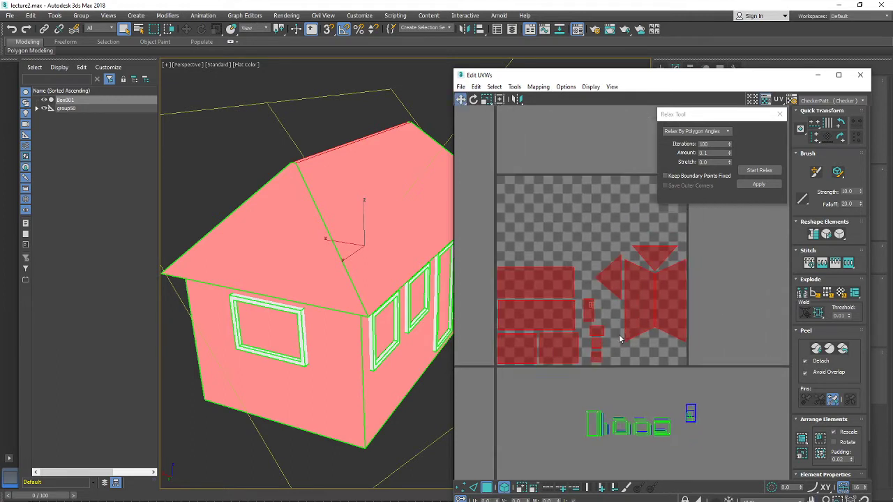
click(820, 454)
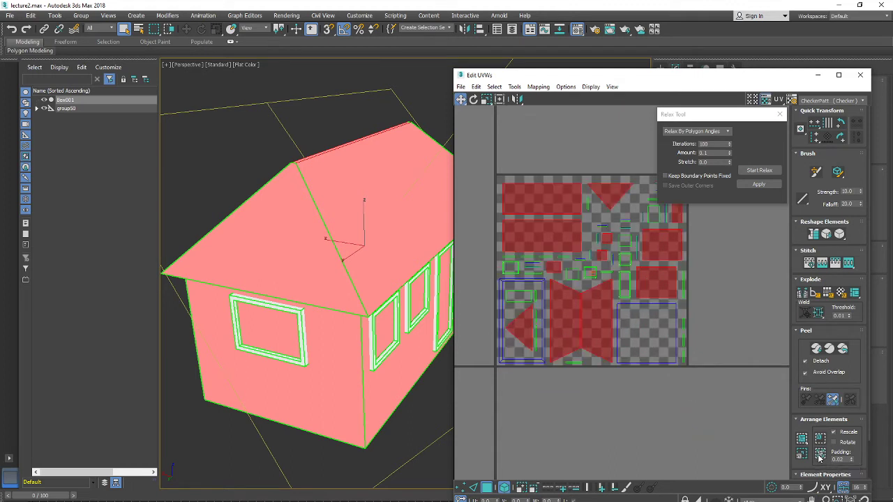
key(ctrl+z)
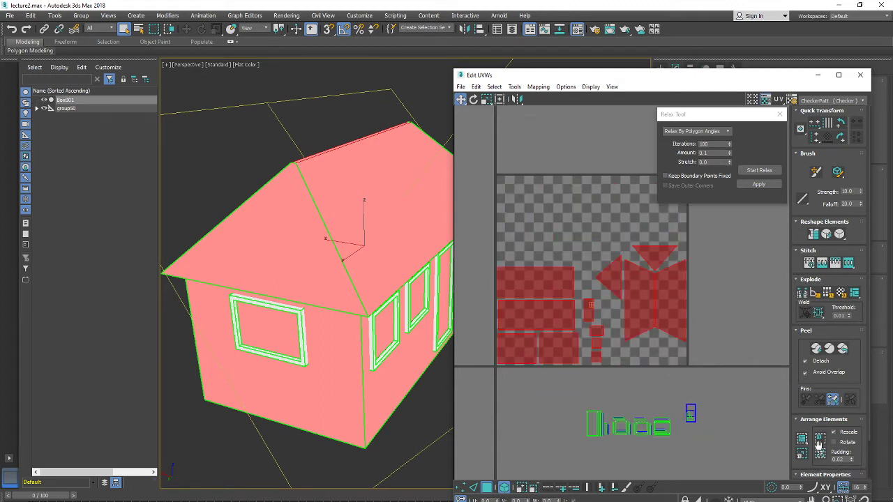
Pack only the selected wall, roof, door and window islands to fill the texture square, using Pack: Custom with Rescale on.
click(821, 442)
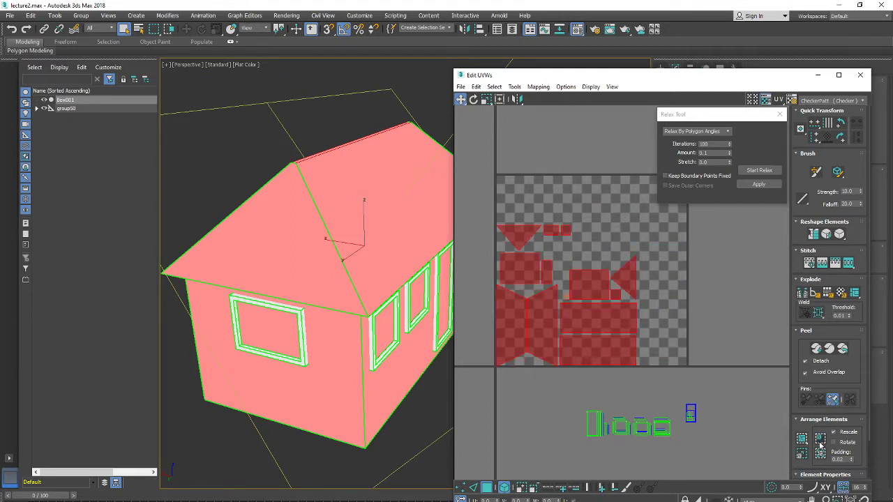
click(804, 438)
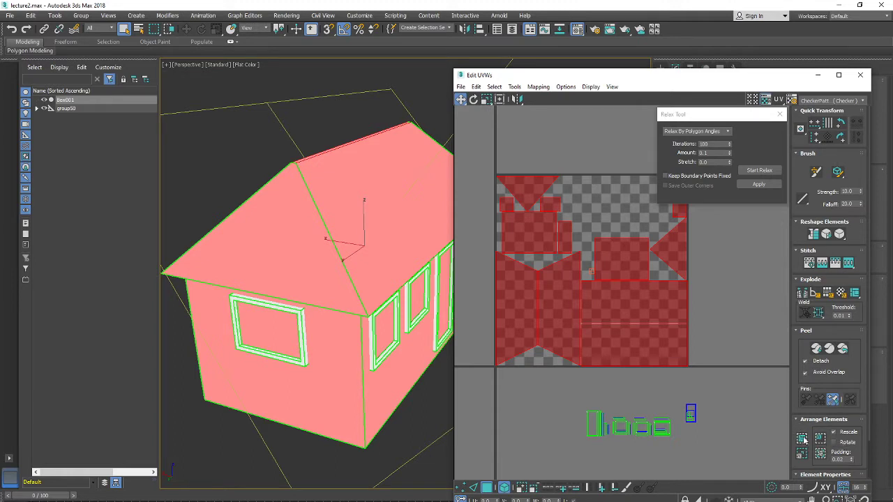
scroll(814, 447, down, 1)
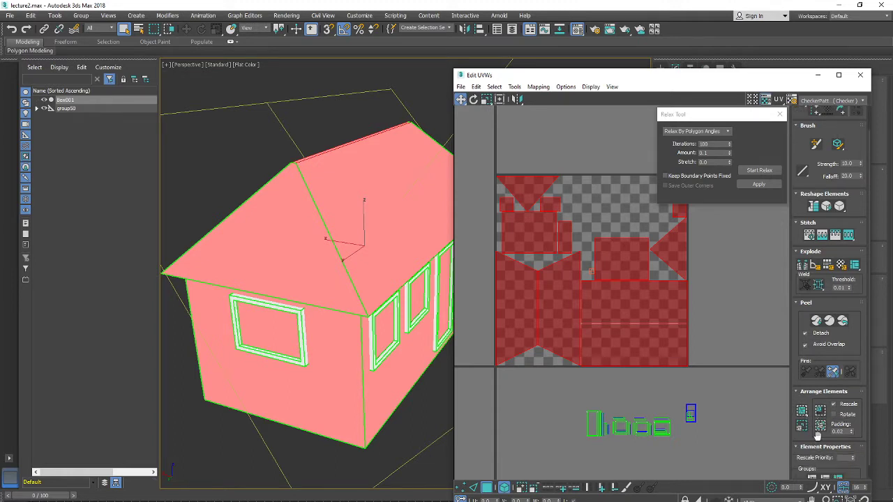
scroll(828, 462, down, 1)
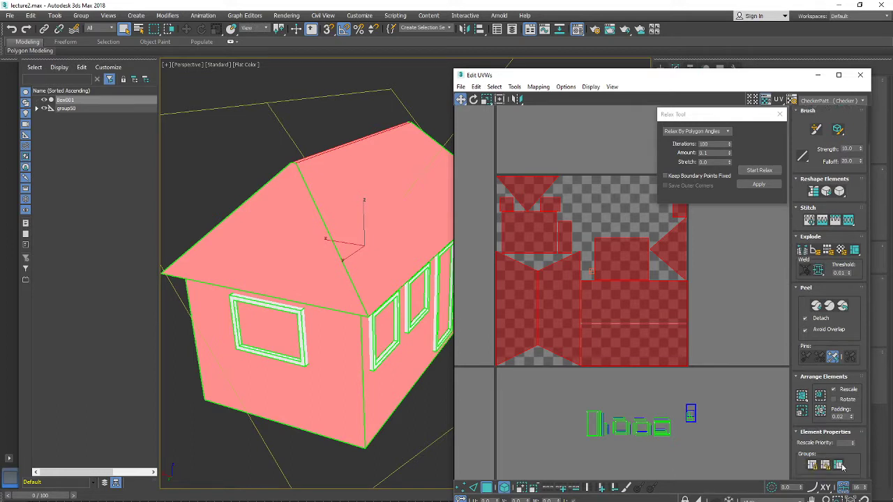
middle_drag(642, 291, 633, 308)
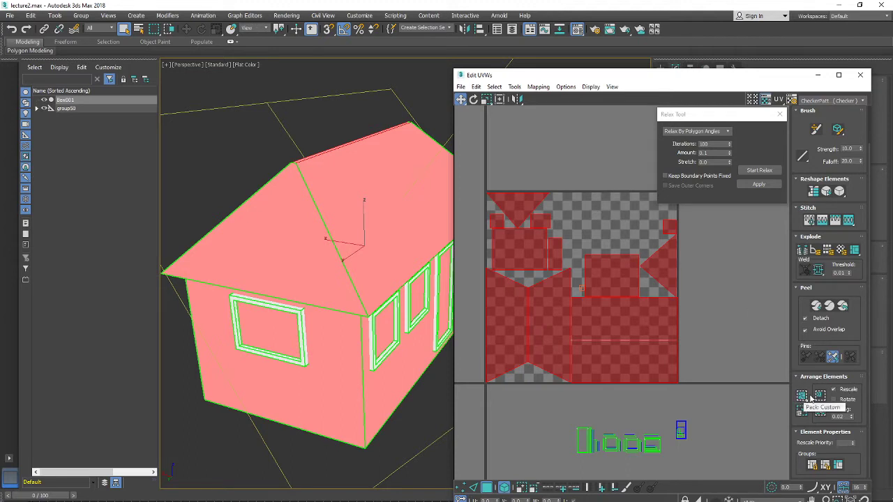
middle_drag(638, 343, 666, 344)
scroll(666, 343, down, 2)
scroll(666, 343, up, 1)
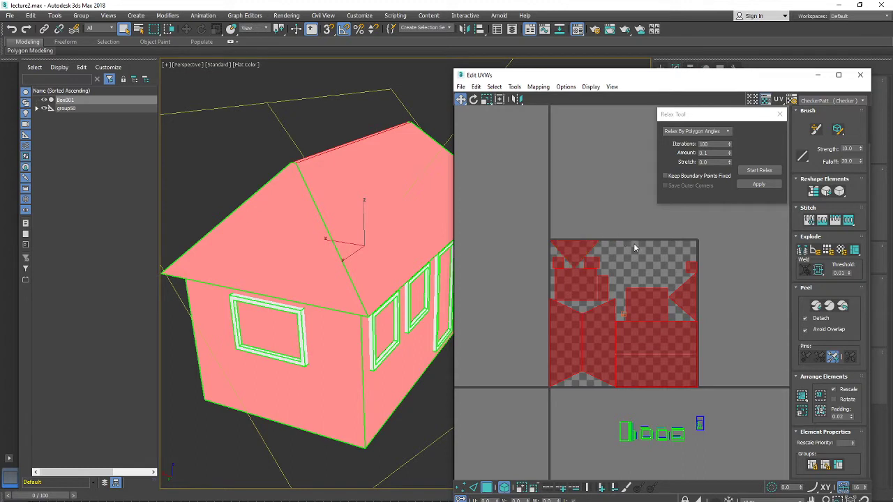
scroll(695, 273, up, 3)
middle_drag(639, 280, 661, 267)
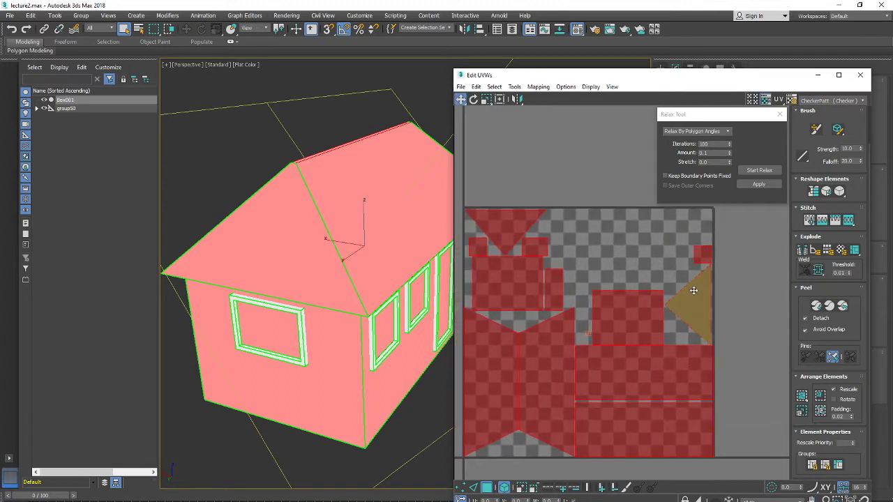
Move the door frame and window frame islands from below the texture square into the empty area along its upper edge.
scroll(692, 293, down, 2)
click(643, 266)
click(652, 314)
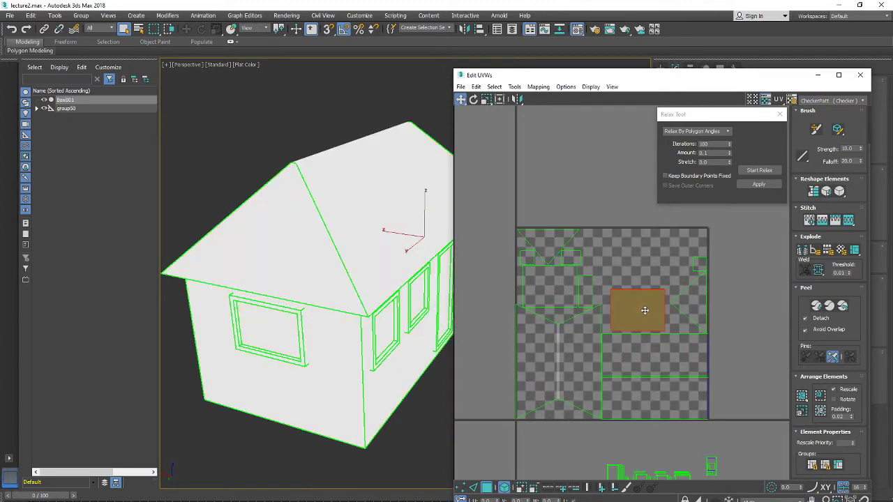
scroll(638, 318, down, 3)
middle_drag(619, 334, 614, 342)
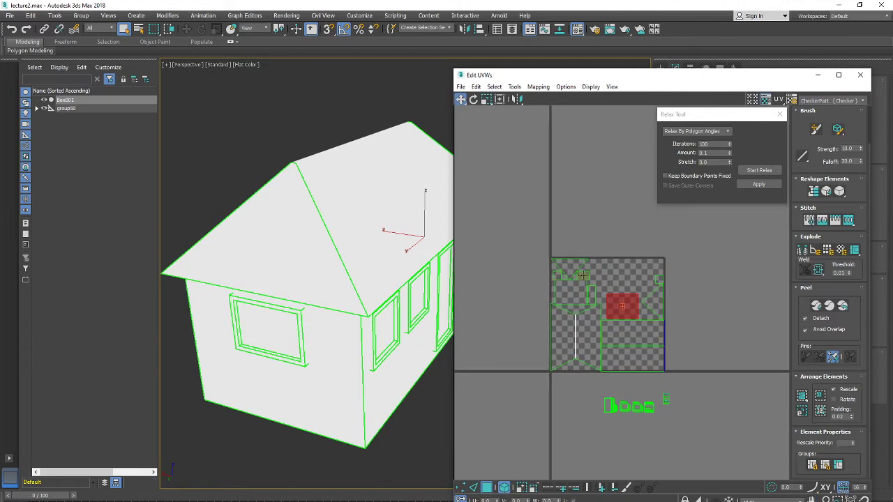
middle_drag(377, 280, 361, 281)
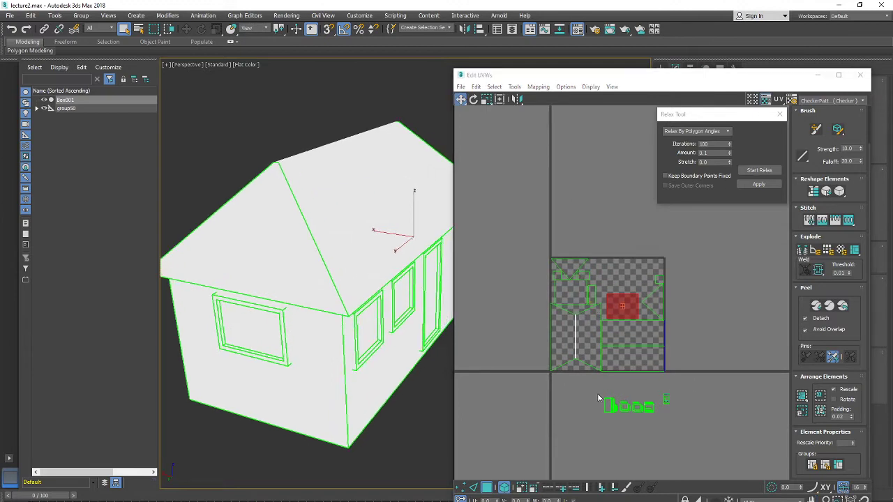
drag(597, 393, 587, 273)
scroll(601, 267, up, 5)
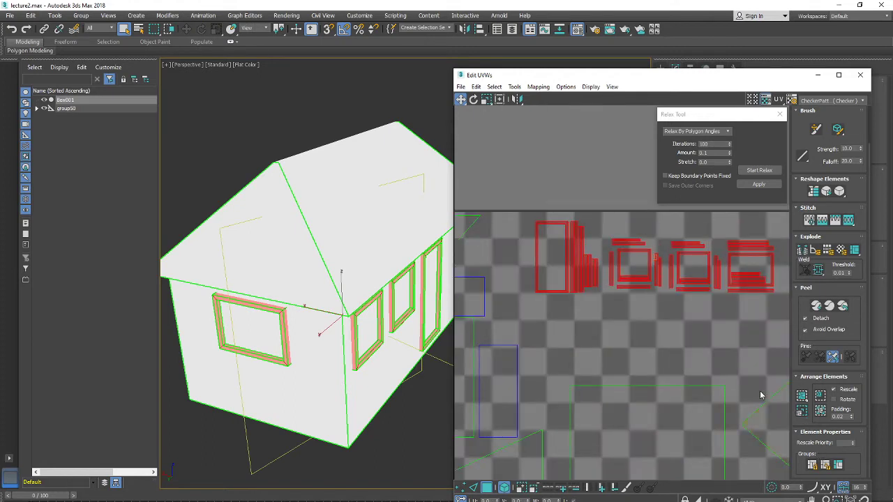
Try rescaling the frame islands together with the rectangular island below them, and undo the rescale.
scroll(681, 377, down, 4)
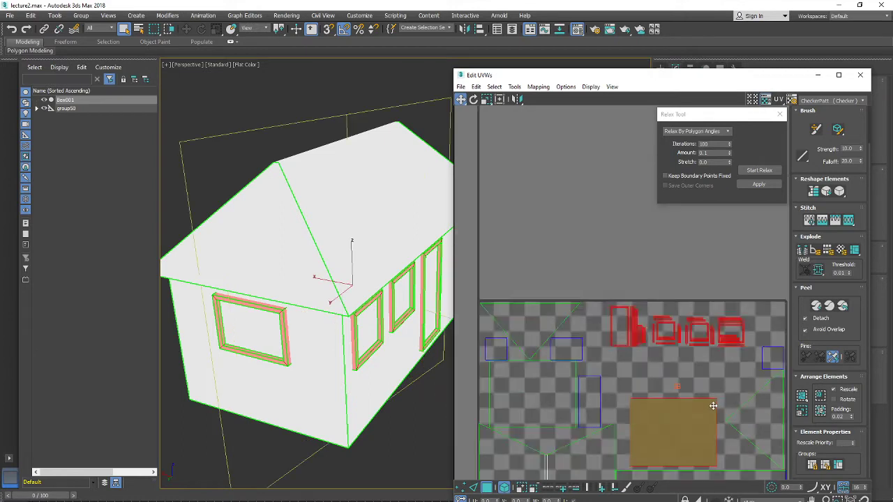
scroll(713, 406, down, 2)
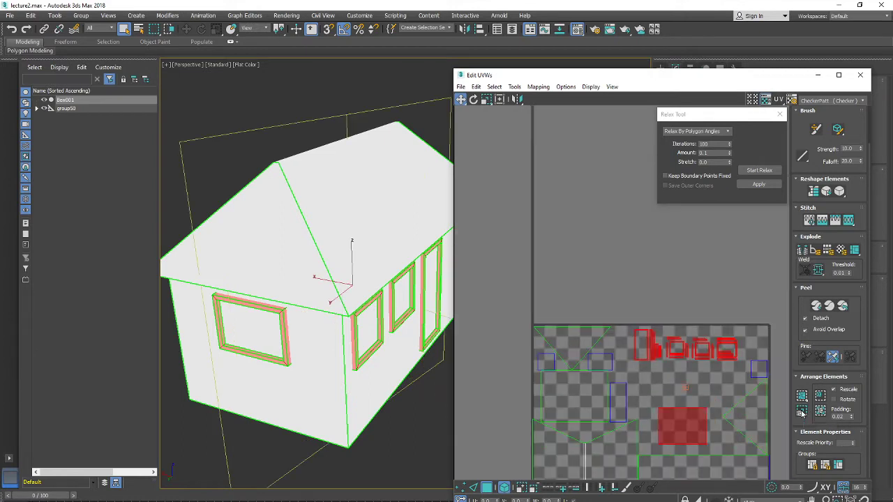
click(801, 412)
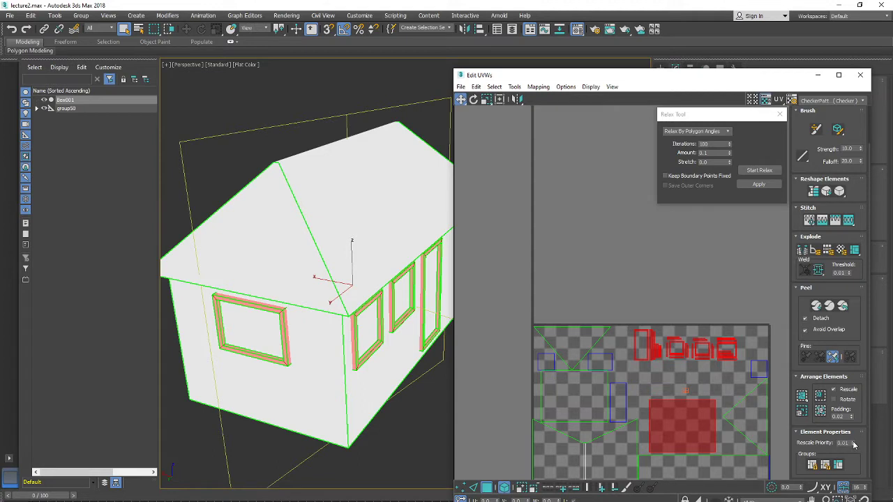
click(802, 412)
key(ctrl+z)
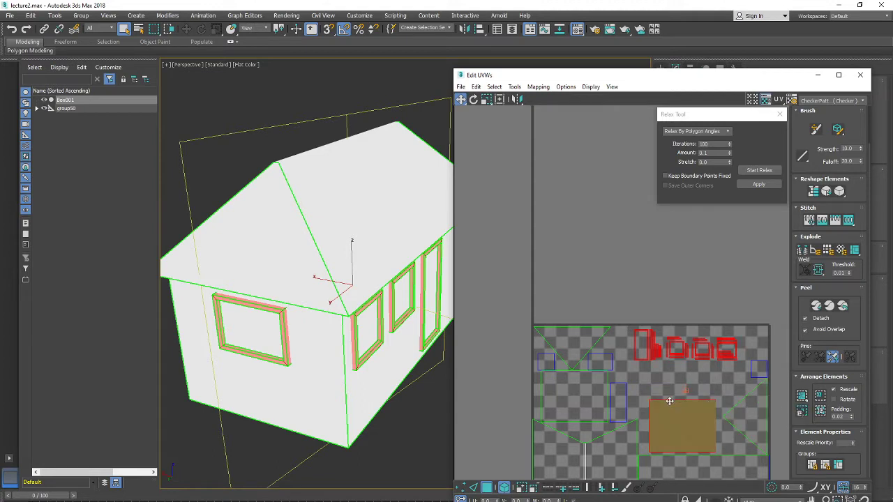
middle_drag(676, 381, 654, 385)
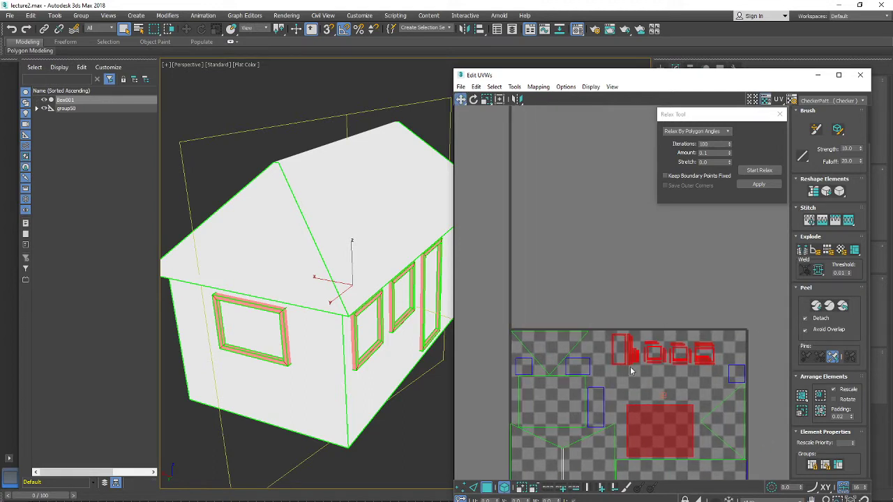
Select only the door and window frame islands and show the checker material on the house to compare their texture scale.
drag(607, 326, 722, 376)
right_click(702, 361)
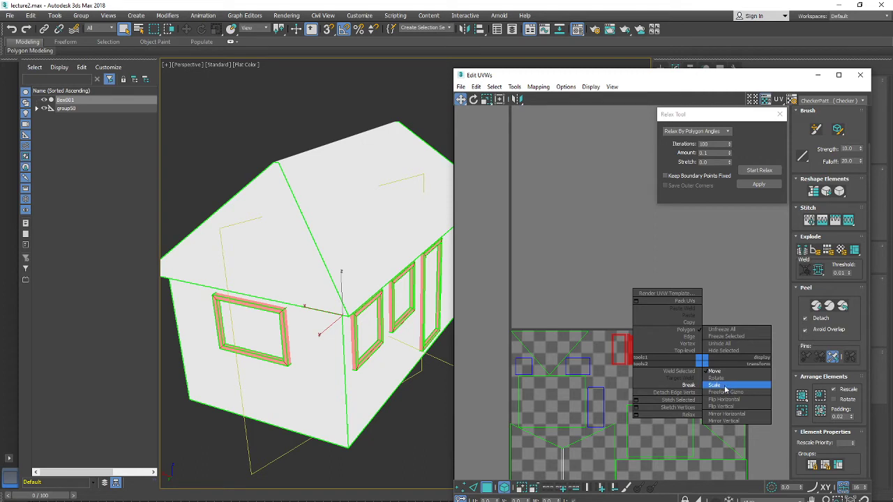
click(725, 389)
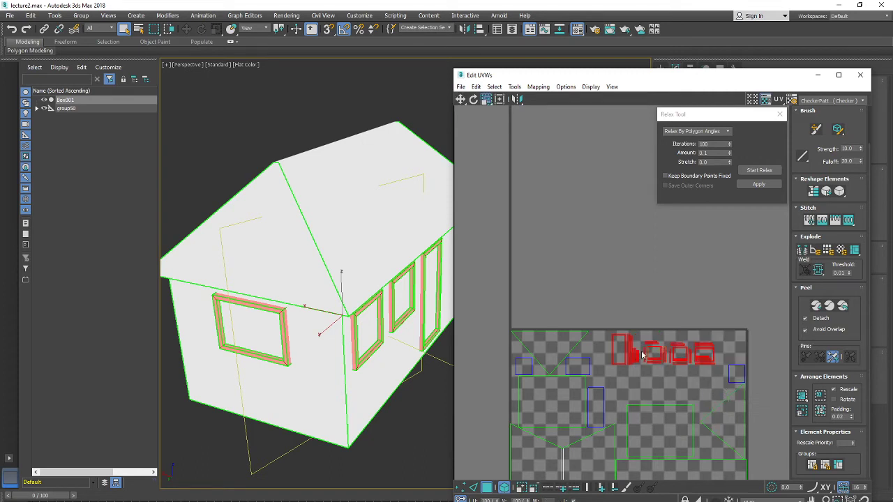
middle_drag(441, 291, 431, 291)
key(F3)
key(F3)
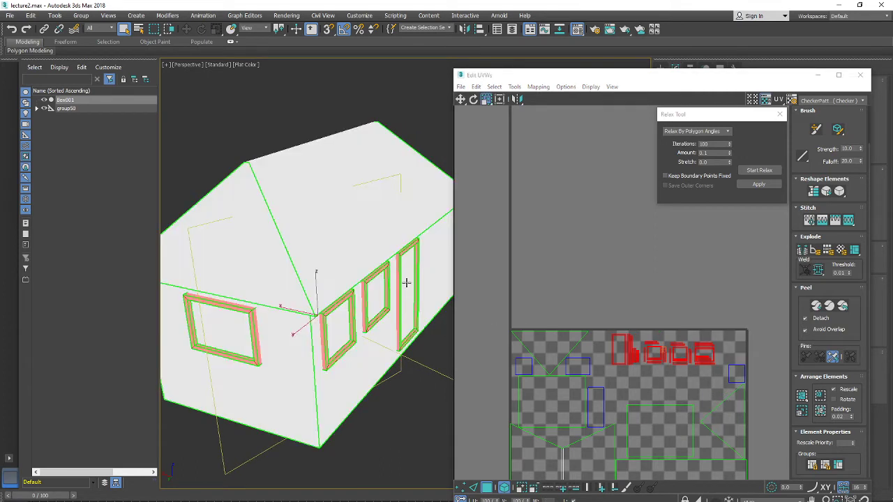
drag(580, 69, 729, 301)
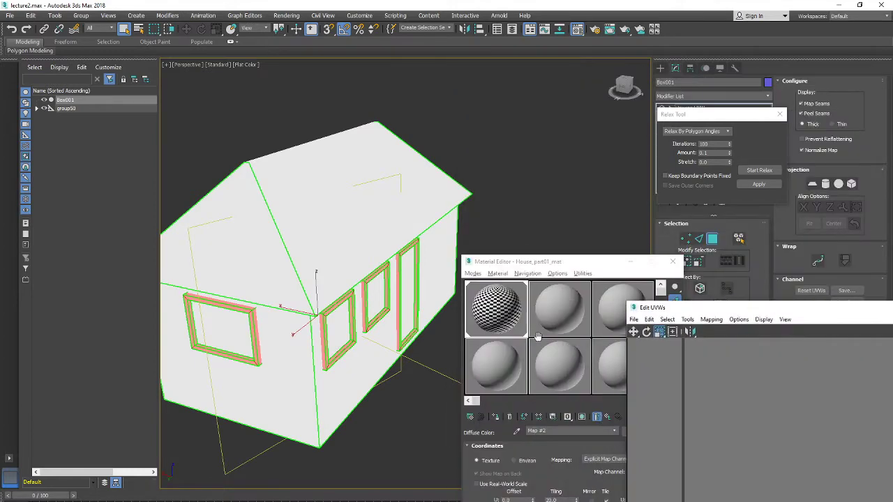
drag(538, 265, 553, 158)
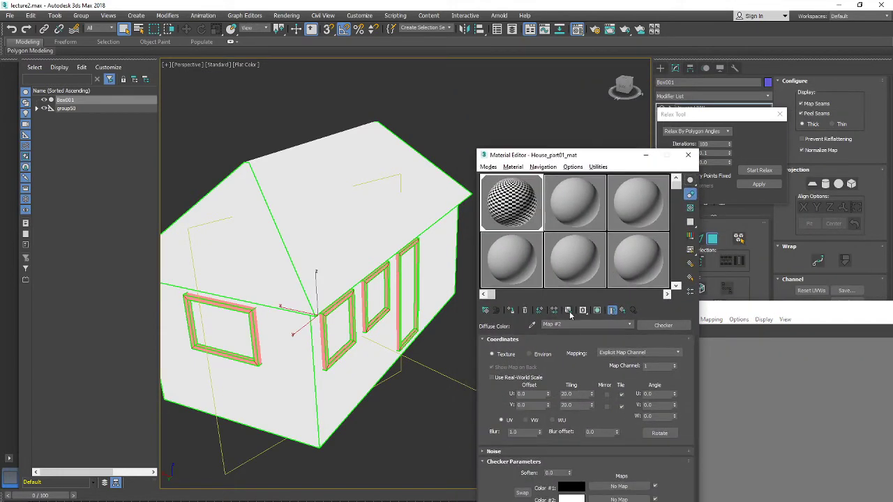
click(597, 311)
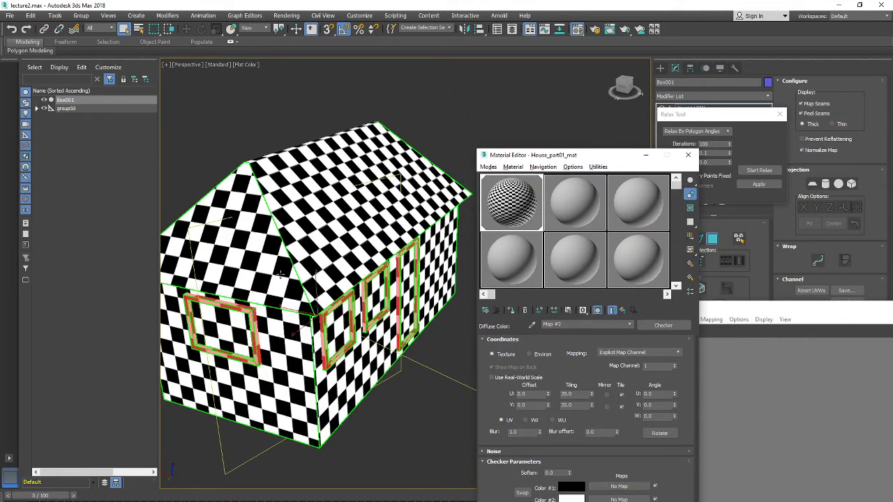
alt+middle_drag(280, 275, 272, 285)
scroll(272, 283, up, 8)
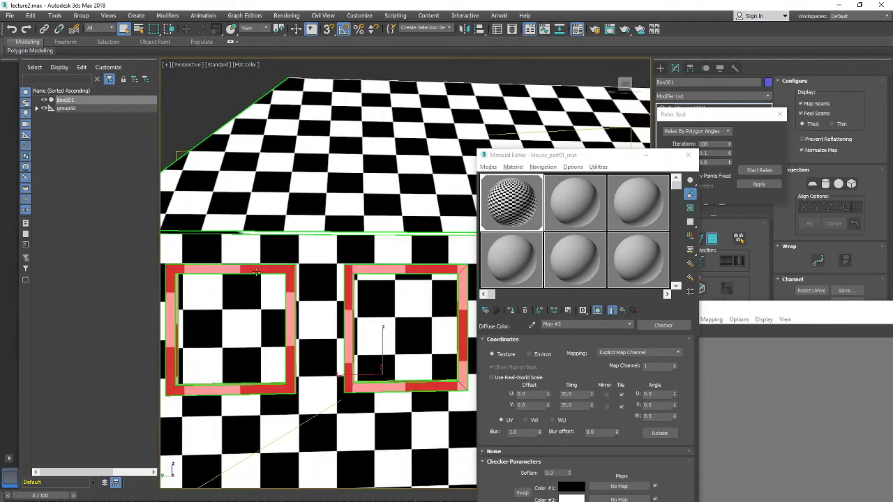
middle_drag(248, 273, 333, 271)
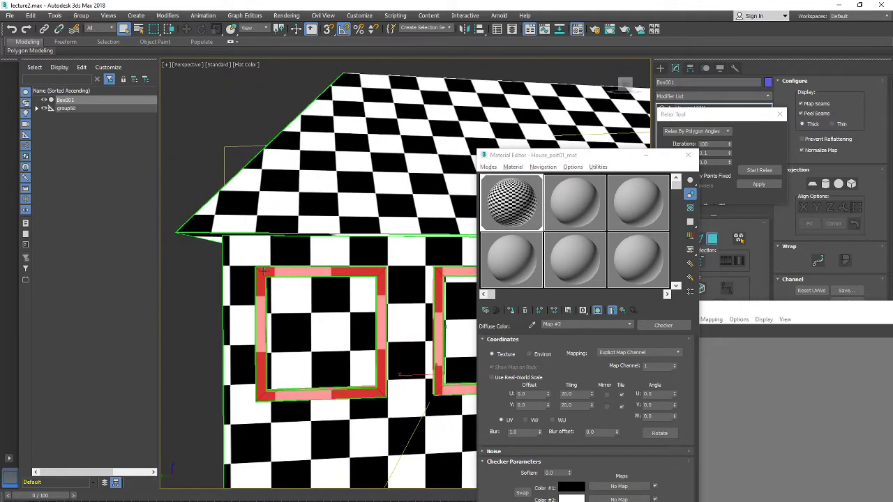
Scale up the door and window frame islands uniformly and reposition them along the upper edge of the texture square.
drag(753, 305, 614, 99)
right_click(664, 379)
click(677, 402)
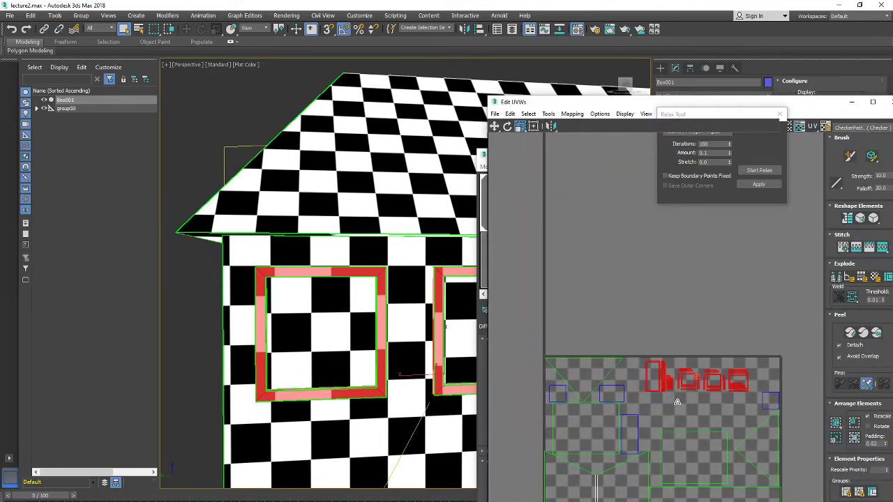
drag(667, 387, 671, 374)
right_click(653, 382)
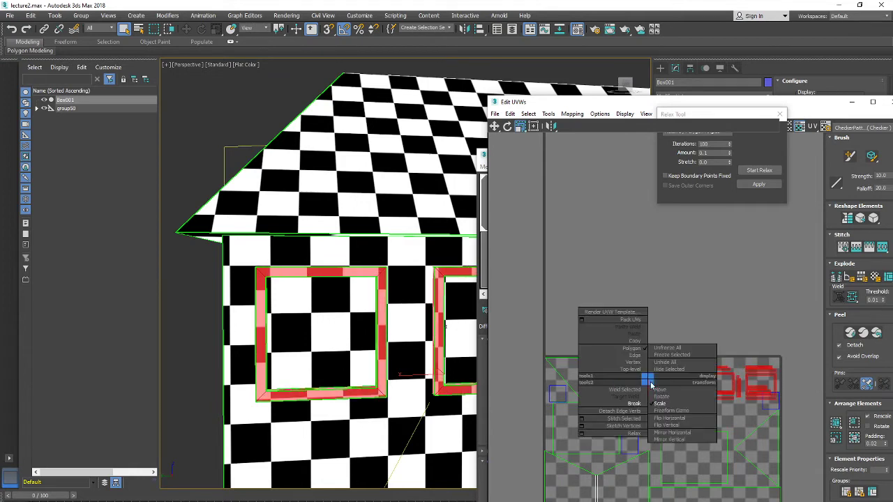
click(680, 393)
mouse_move(649, 400)
mouse_down()
mouse_move(673, 402)
mouse_move(661, 403)
mouse_up()
Move the window frame groups closer together and shift the whole row of frame islands inside the texture square.
scroll(694, 403, up, 3)
drag(669, 345, 734, 420)
middle_drag(721, 403, 664, 406)
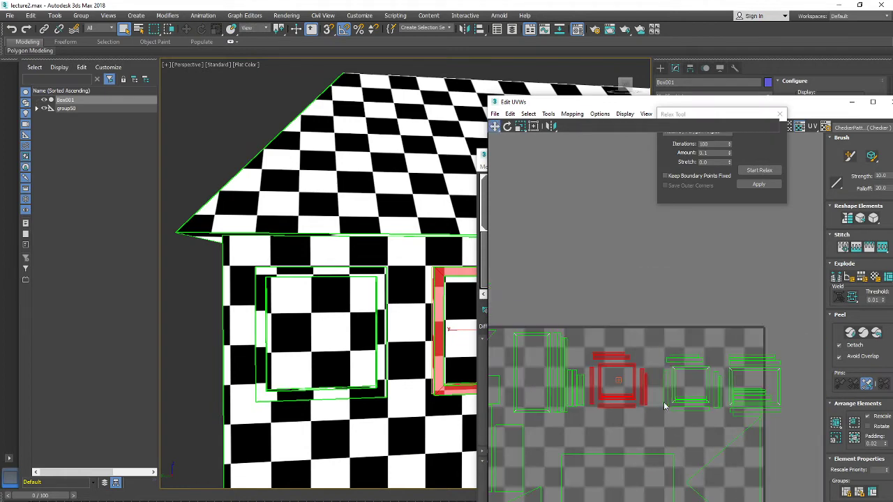
click(718, 407)
click(715, 401)
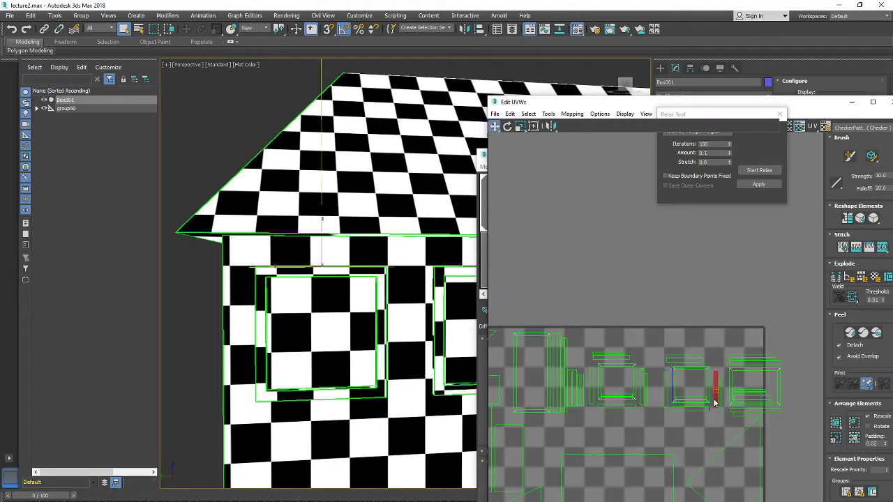
drag(718, 414, 709, 394)
drag(782, 408, 761, 400)
drag(780, 342, 514, 421)
drag(557, 402, 549, 394)
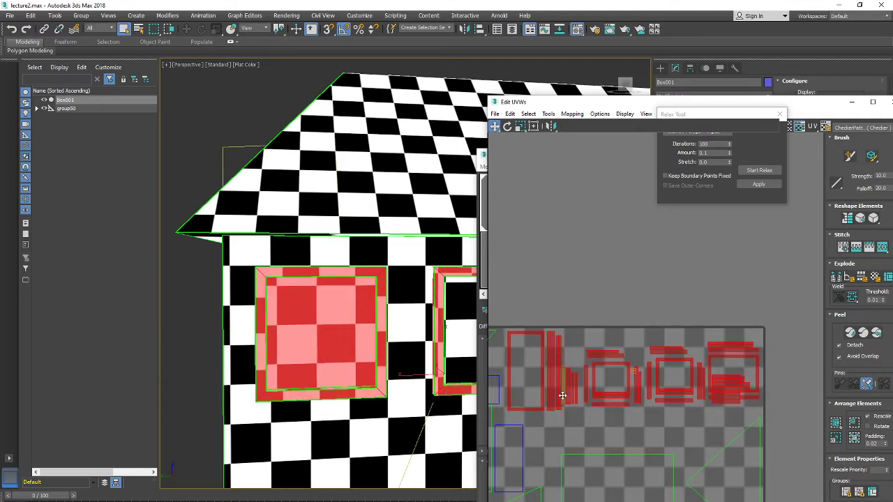
Move the square window pane island out of the frame row into the free space just below it.
scroll(551, 391, down, 2)
scroll(705, 307, up, 5)
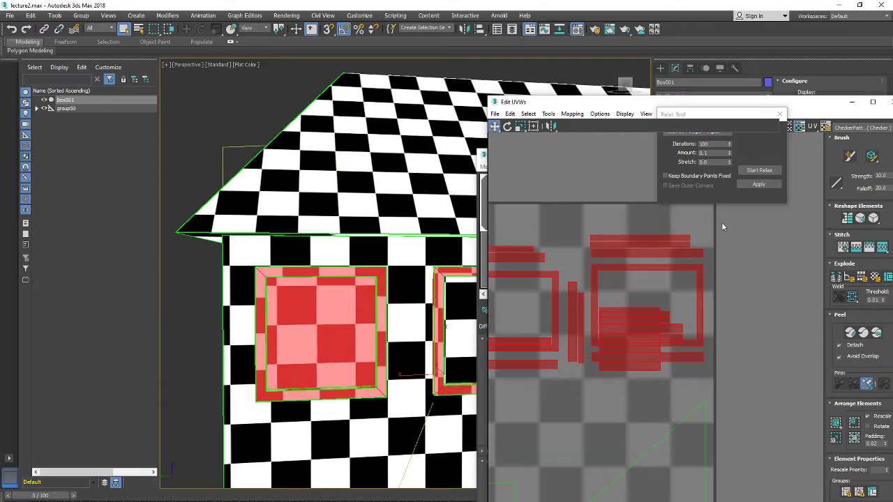
scroll(720, 225, down, 2)
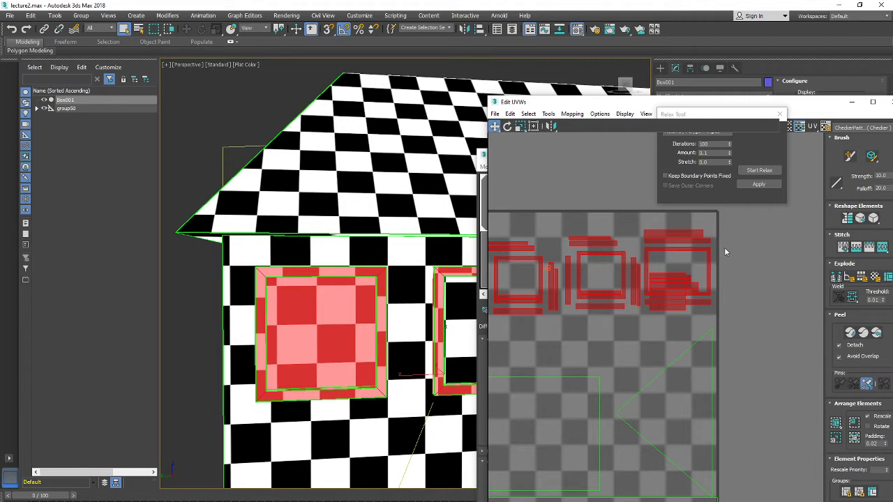
scroll(717, 226, down, 8)
scroll(716, 267, up, 5)
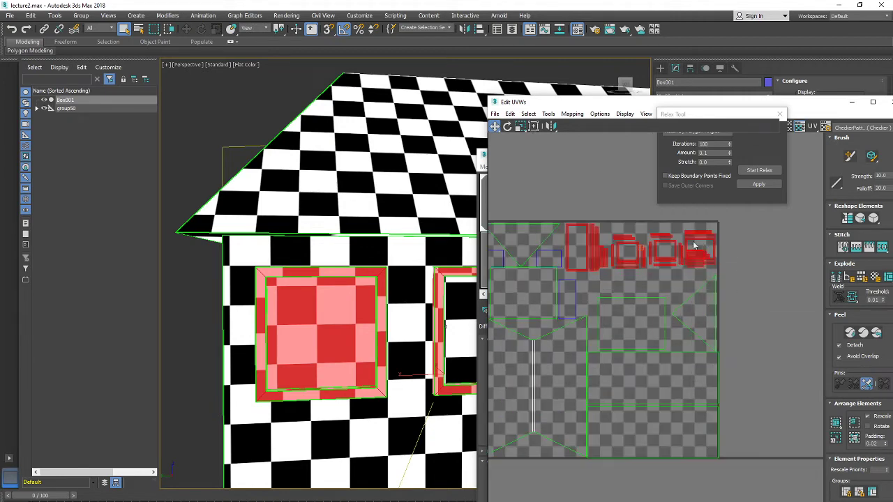
middle_drag(635, 240, 699, 243)
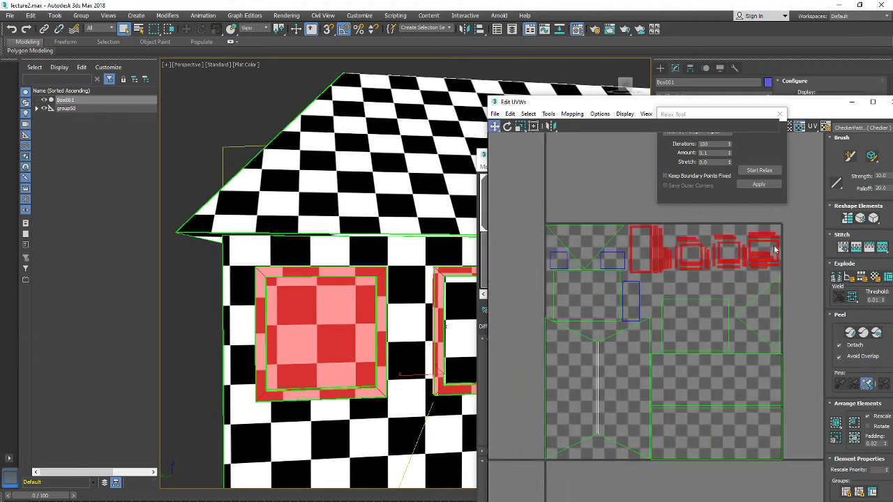
scroll(701, 257, up, 5)
drag(678, 271, 677, 268)
drag(678, 268, 657, 327)
scroll(656, 329, down, 5)
middle_drag(644, 356, 675, 290)
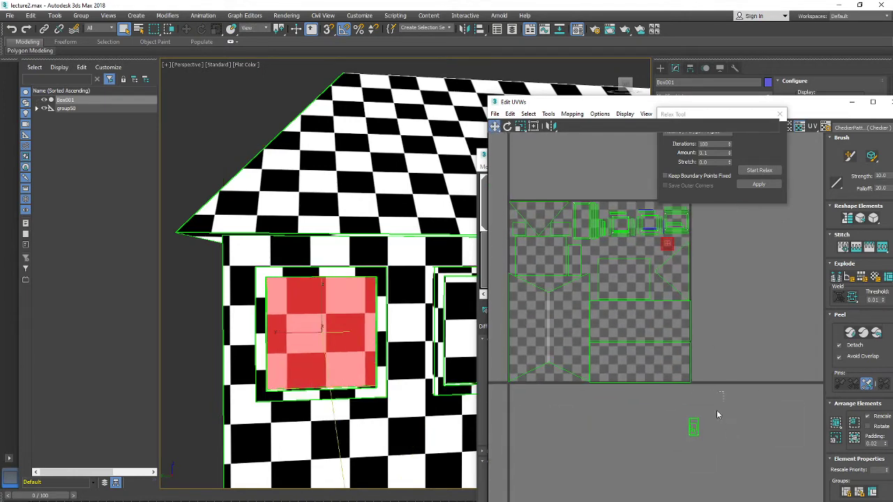
Move the small leftover island from below the texture square into the free space beside the window pane island.
click(692, 426)
drag(691, 426, 638, 231)
click(643, 309)
scroll(660, 254, up, 6)
scroll(645, 235, down, 4)
scroll(649, 304, down, 2)
middle_drag(647, 244, 723, 319)
scroll(710, 317, down, 2)
Select all UV islands and examine the layout and the checker scale across the whole house.
drag(610, 106, 614, 69)
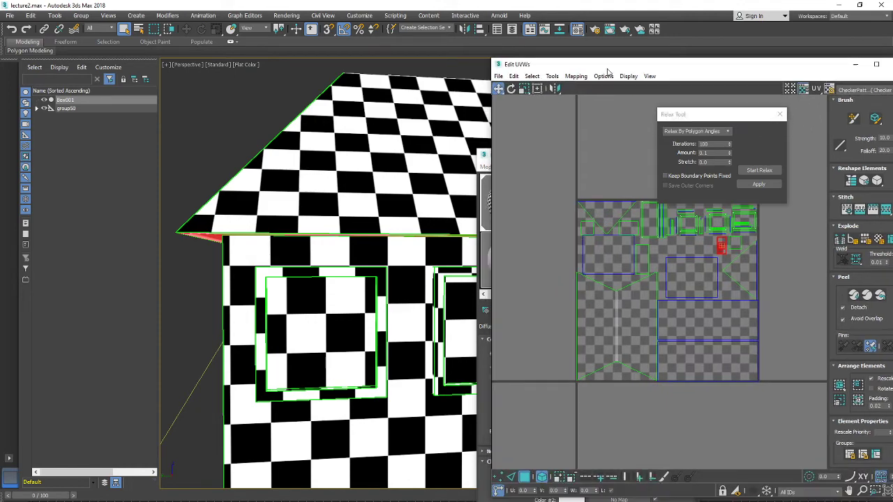
scroll(433, 153, down, 5)
middle_drag(434, 164, 325, 237)
scroll(345, 197, down, 4)
middle_drag(619, 283, 595, 284)
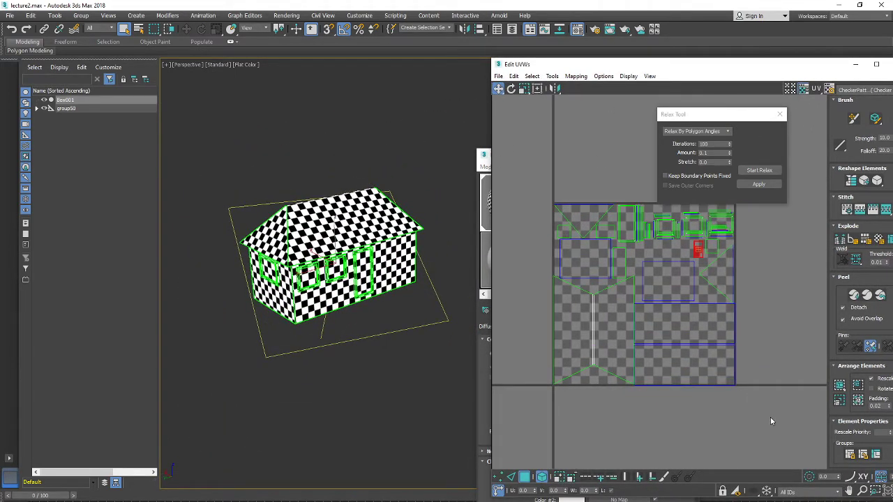
drag(773, 421, 529, 197)
scroll(424, 273, down, 3)
alt+middle_drag(424, 273, 400, 282)
scroll(343, 261, up, 4)
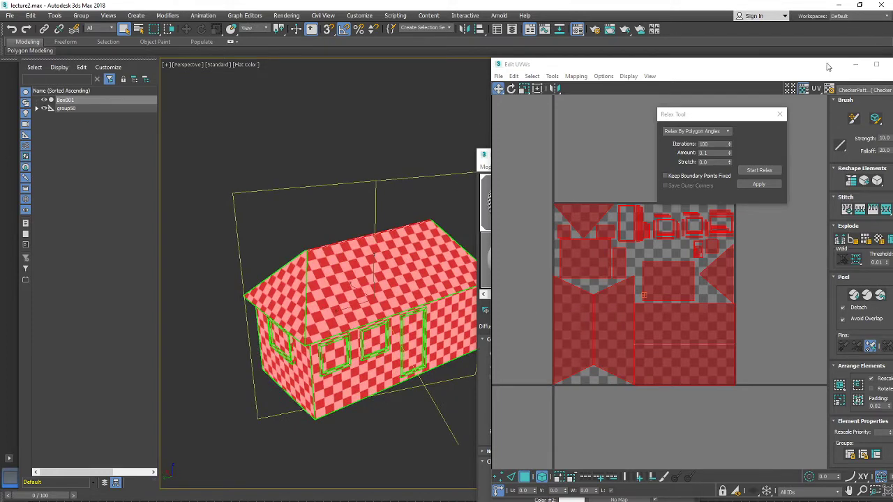
Close the UV editor and collapse the Unwrap UVW modifier into the house's Editable Poly.
drag(791, 66, 686, 67)
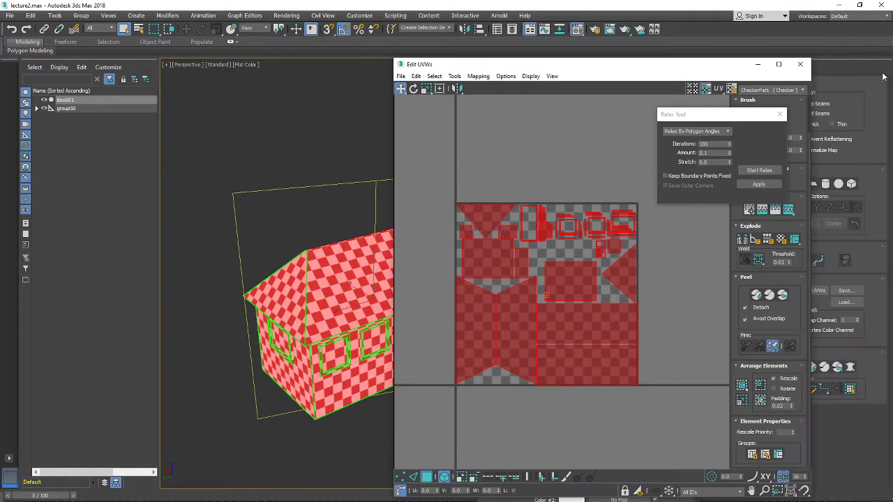
click(801, 65)
right_click(712, 111)
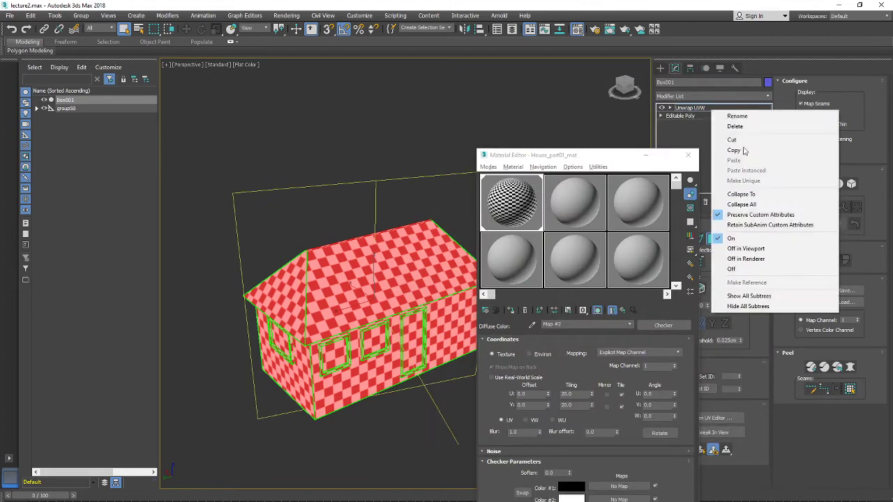
click(743, 194)
click(492, 312)
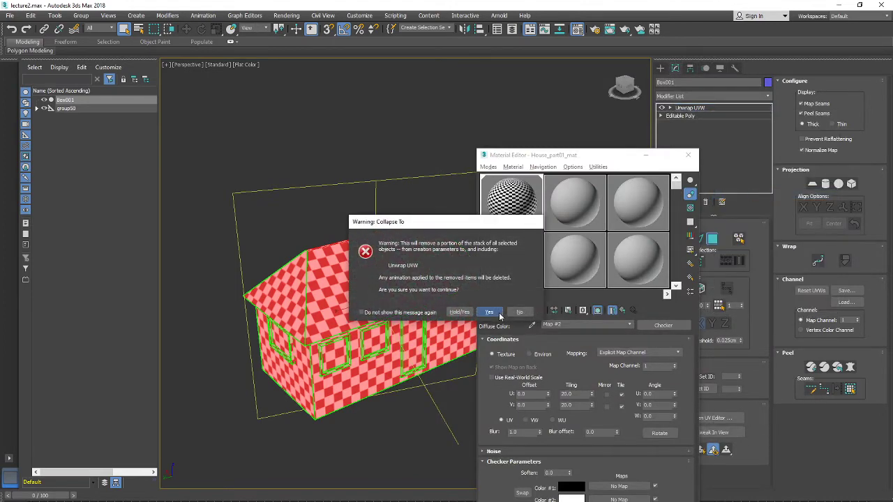
Turn on edged-face display, hide the Material Editor and inspect the checkered house from several sides.
middle_drag(359, 333, 395, 290)
scroll(327, 330, down, 3)
key(F4)
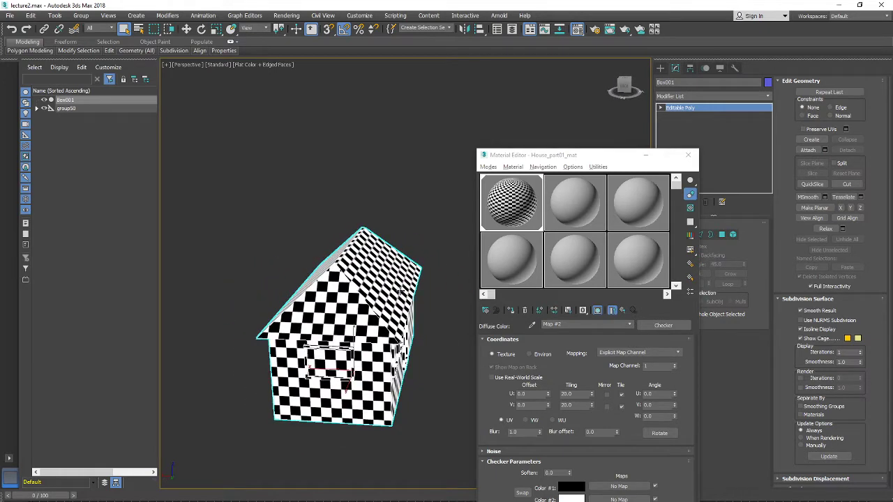
click(638, 160)
alt+middle_drag(419, 321, 389, 279)
scroll(389, 279, up, 3)
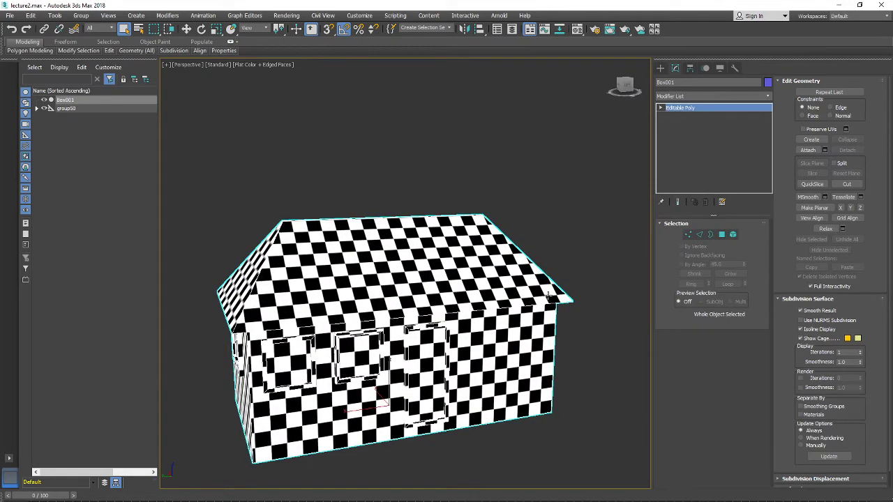
alt+middle_drag(543, 283, 277, 232)
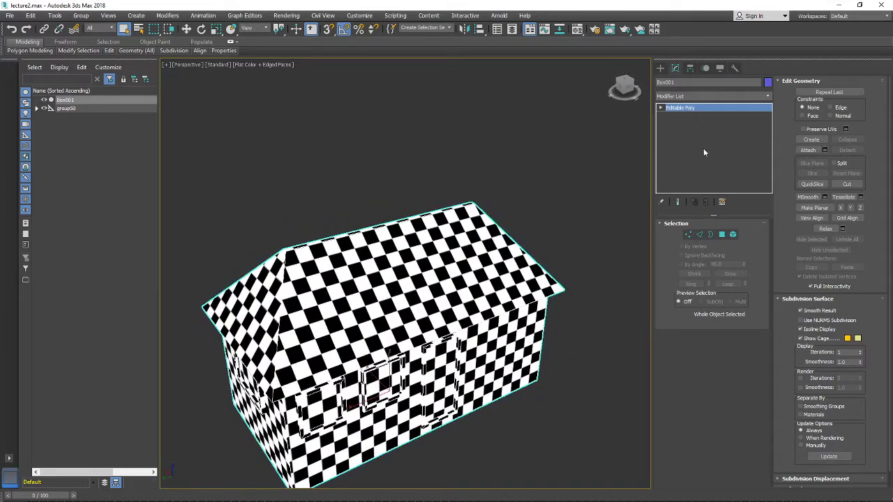
middle_drag(380, 277, 393, 278)
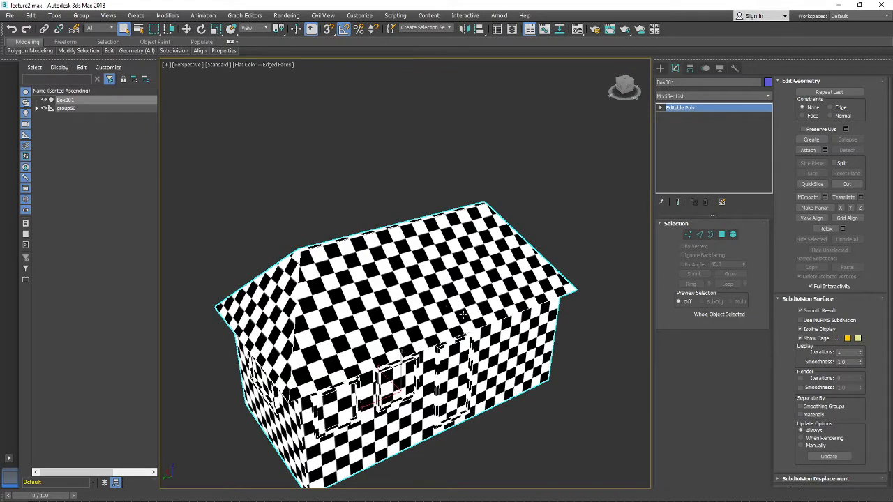
scroll(438, 295, down, 3)
mouse_move(438, 294)
alt+middle_down()
mouse_move(426, 286)
mouse_move(447, 290)
mouse_move(417, 276)
mouse_move(431, 295)
alt+middle_up()
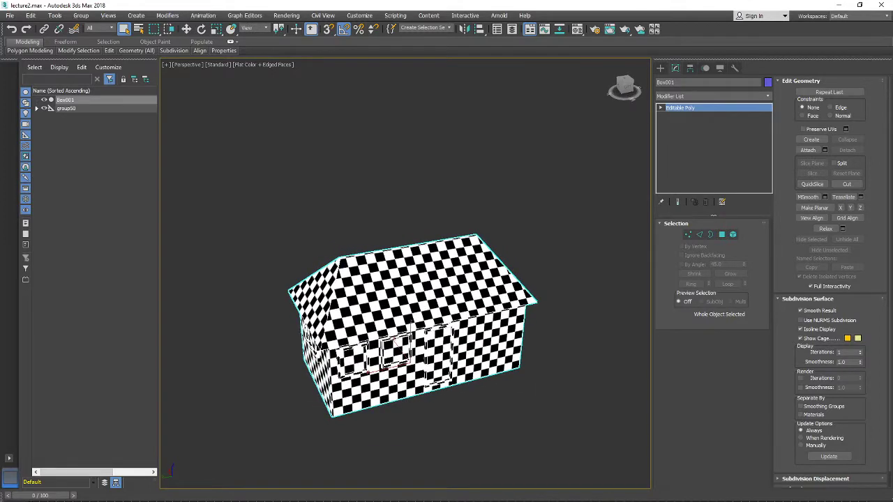
Switch to the Chrome browser and run a search for "google" in a new tab.
mouse_move(98, 501)
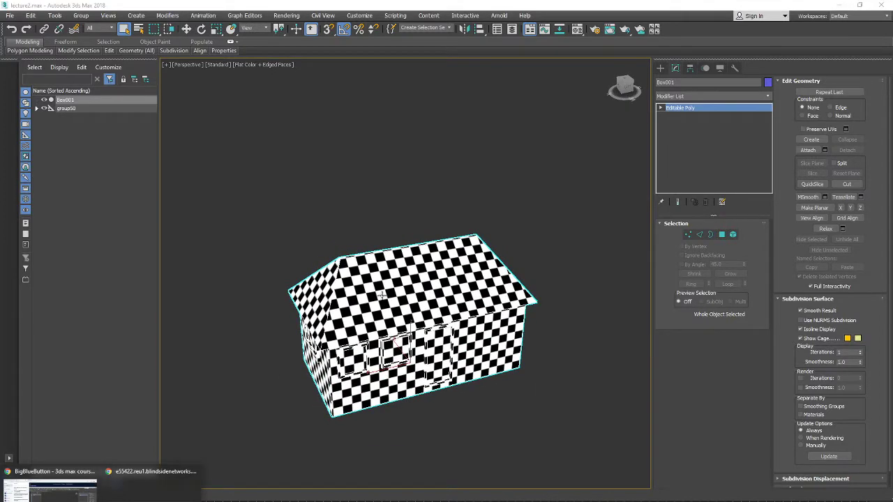
click(153, 471)
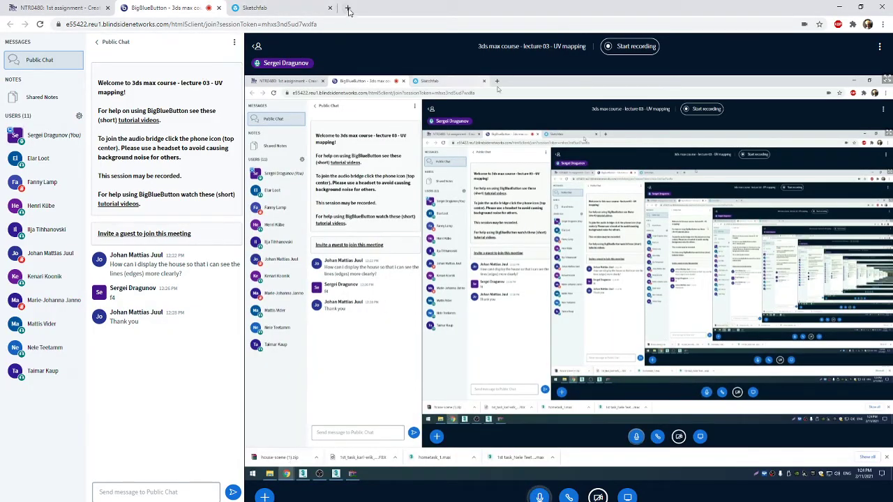
click(348, 8)
text(goo)
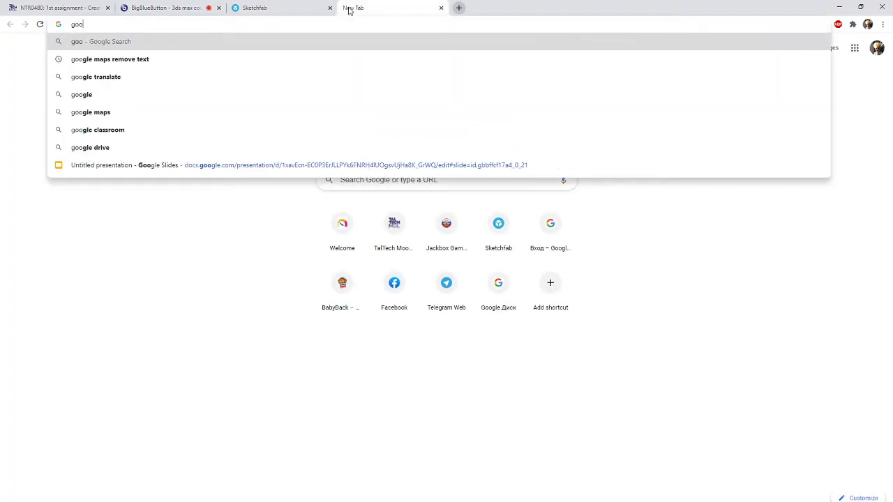
text(gle)
key(Return)
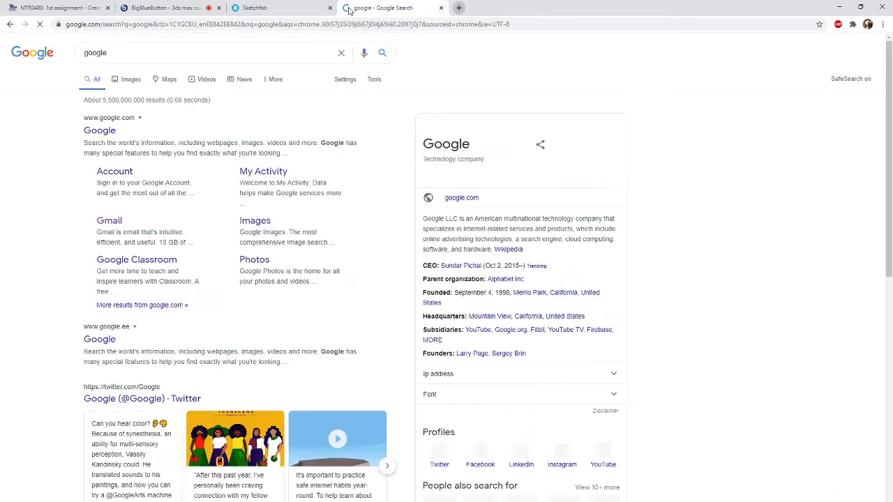
Search Google for "roof texture" and show the image results.
click(131, 60)
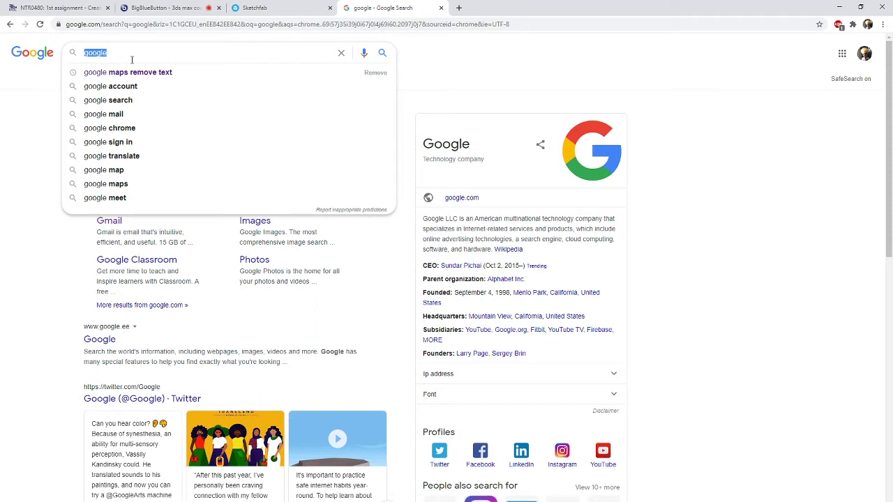
text(roof)
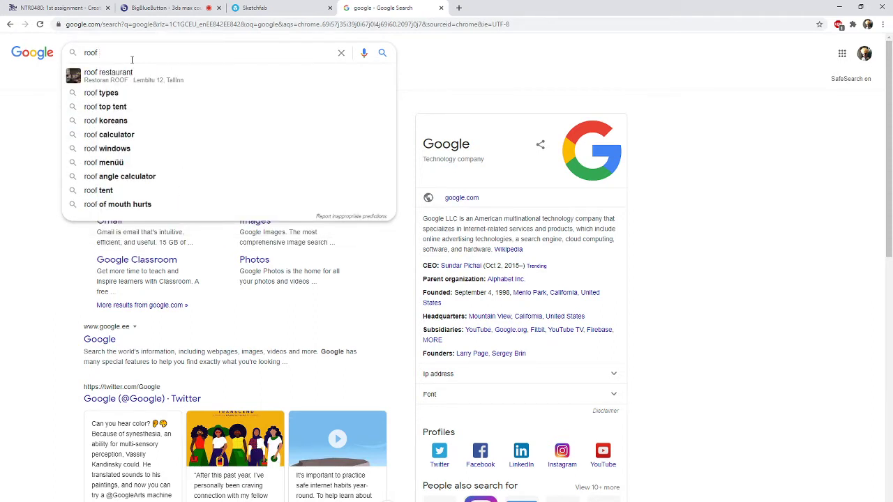
text( texture)
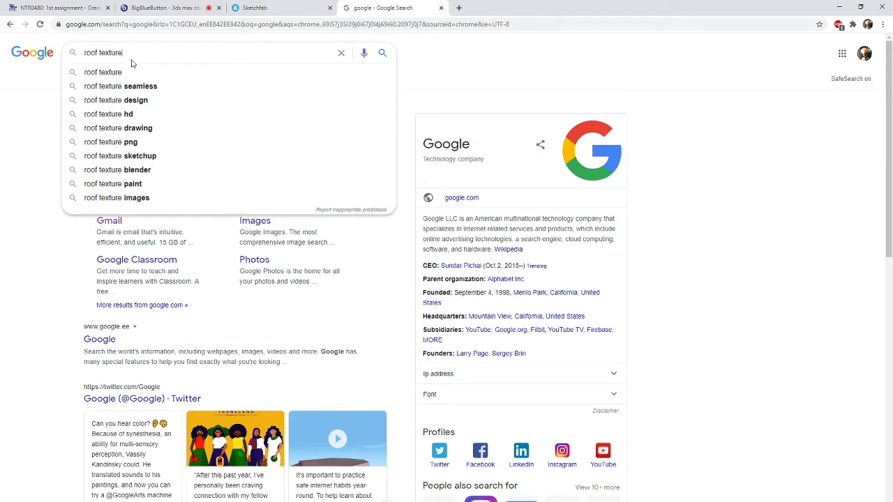
key(Return)
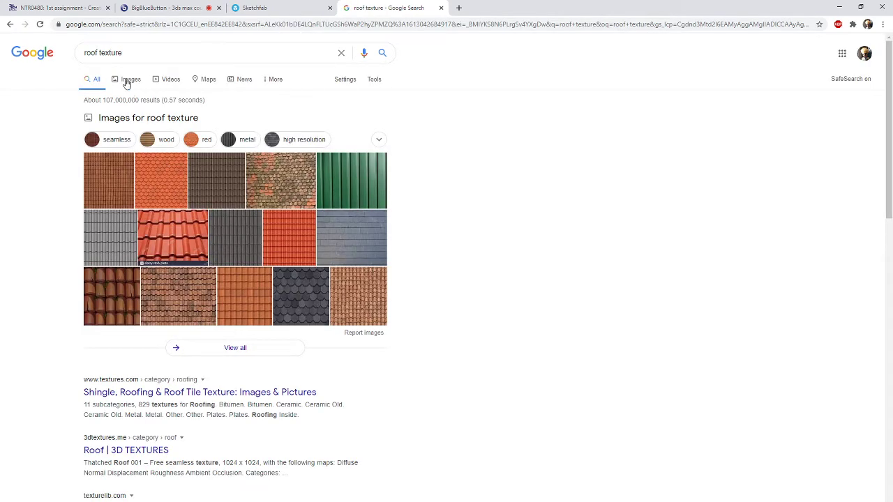
click(127, 80)
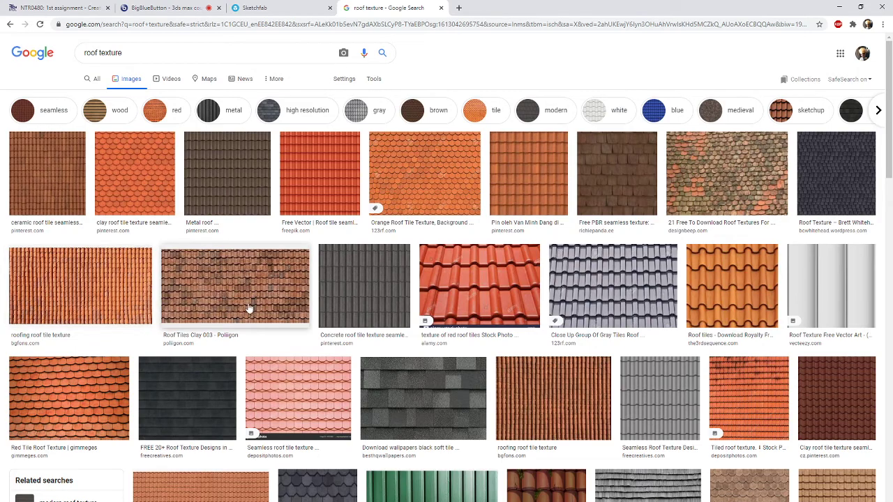
Browse the roof texture images and open the preview of the brown ceramic roof tile seamless texture.
scroll(297, 292, down, 4)
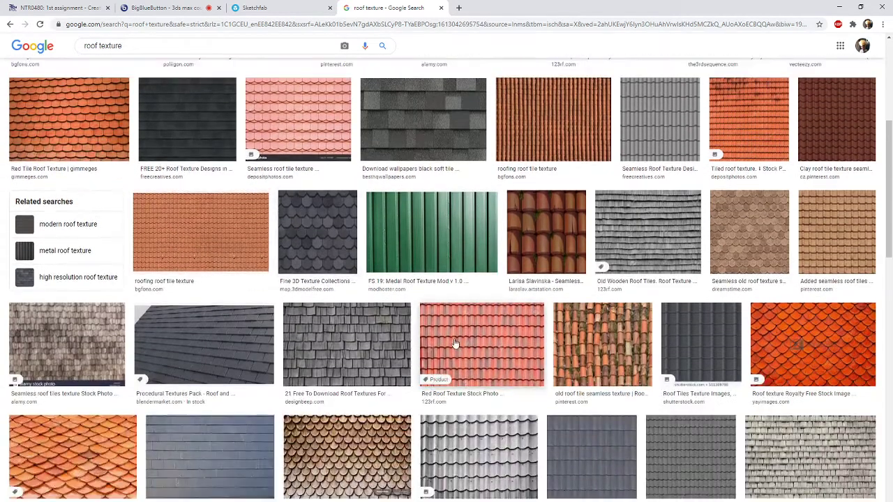
scroll(472, 356, down, 1)
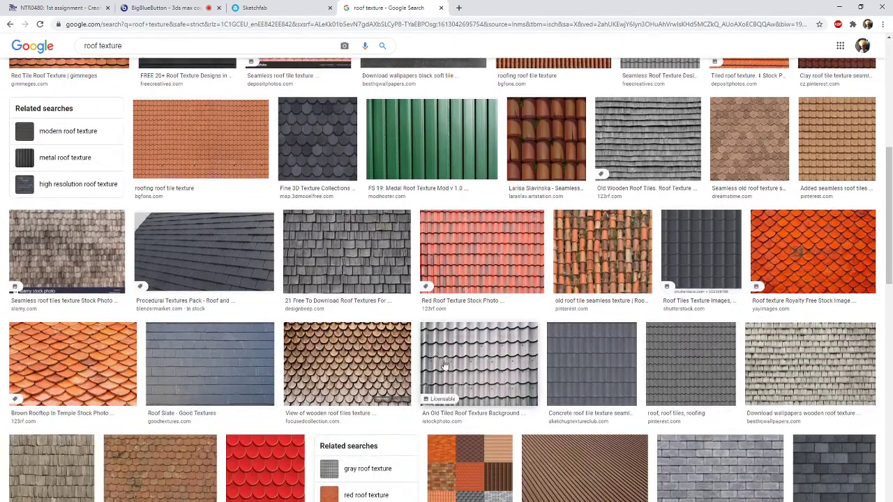
scroll(171, 352, up, 4)
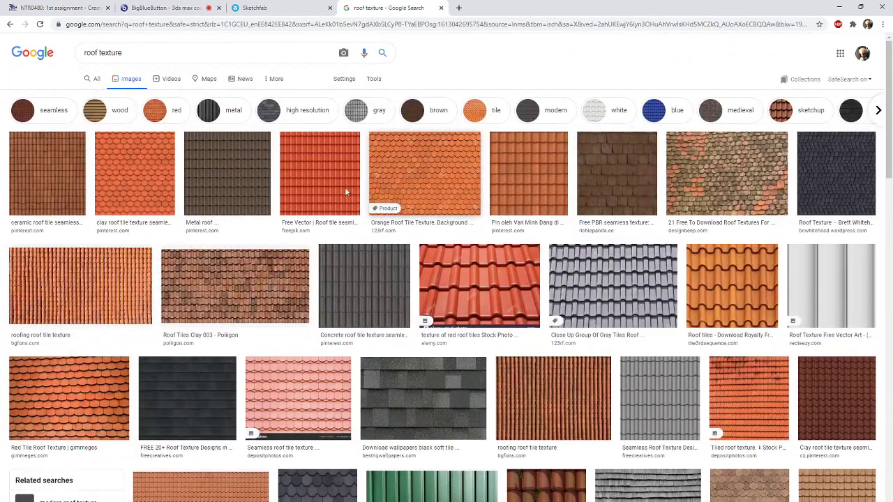
click(68, 190)
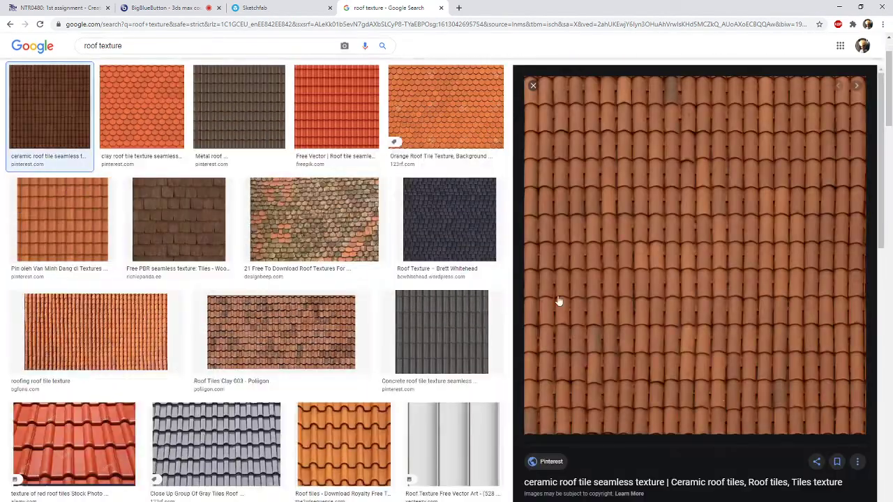
Start saving the full-size ceramic roof tile image and choose the lesson2 folder on the Desktop as its destination.
right_click(699, 286)
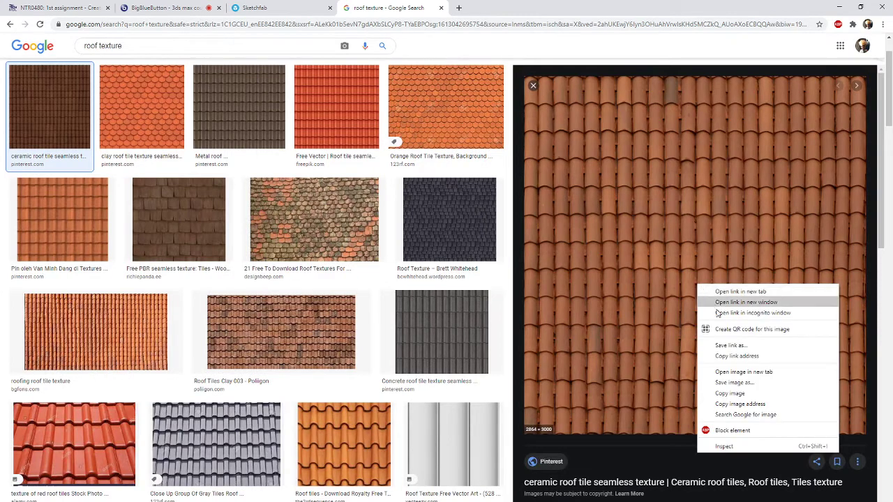
click(732, 383)
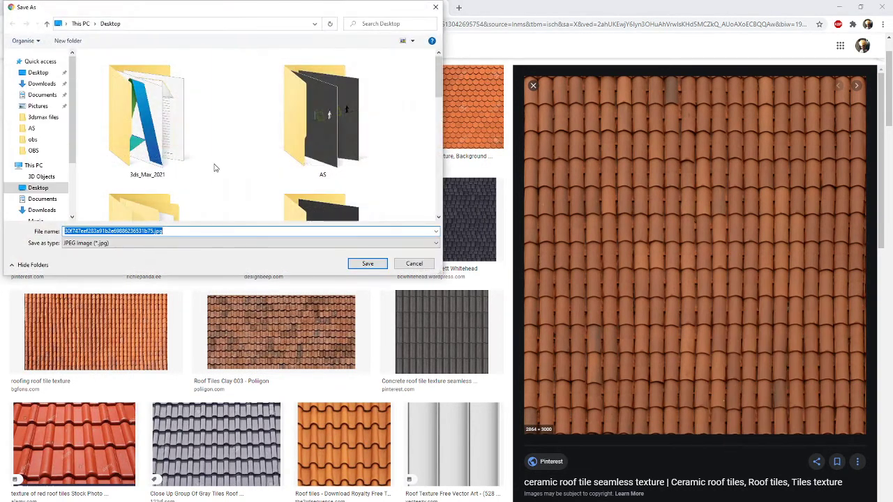
scroll(237, 137, down, 5)
scroll(155, 141, up, 3)
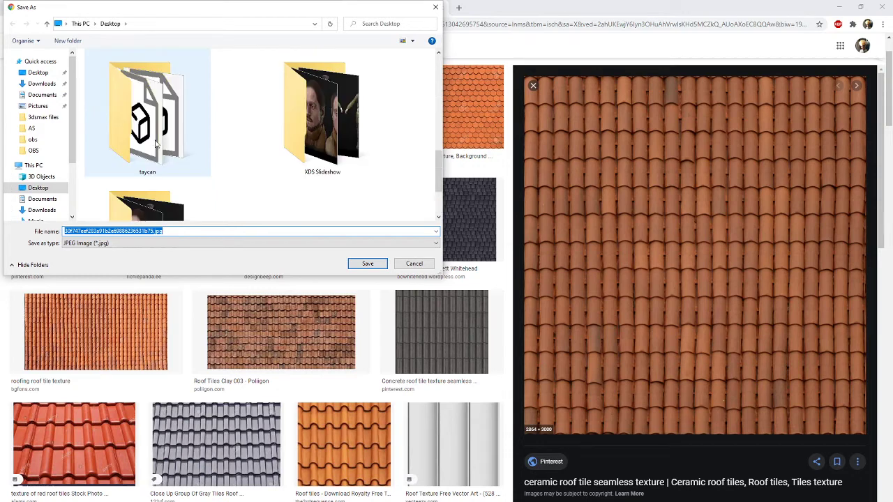
scroll(167, 145, up, 2)
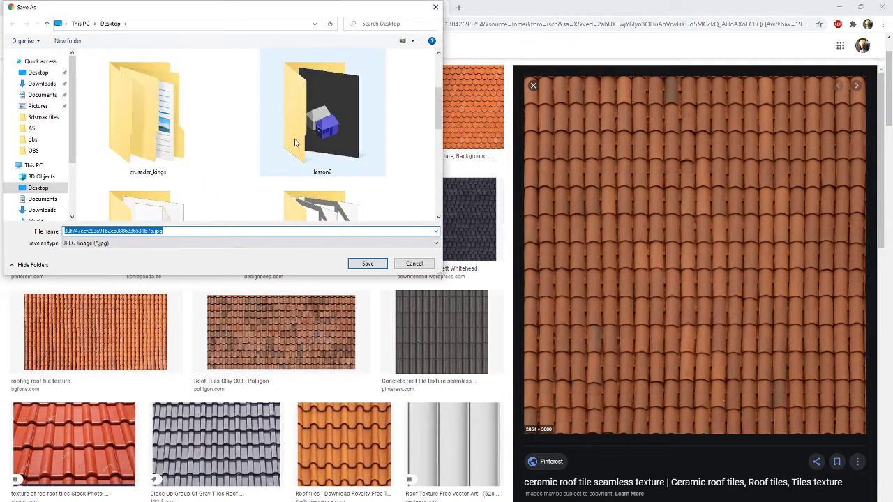
scroll(299, 143, up, 1)
scroll(314, 144, down, 1)
double_click(316, 147)
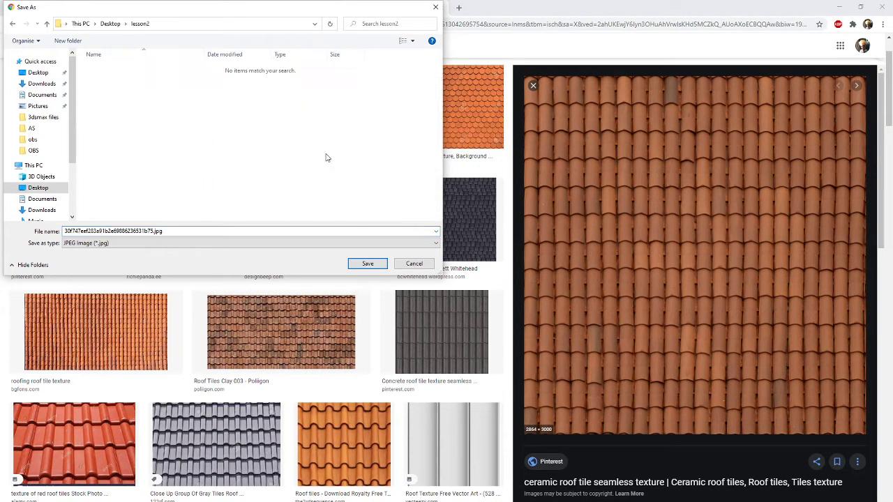
Name the image roof.jpg and save it in the lesson2 folder.
click(193, 234)
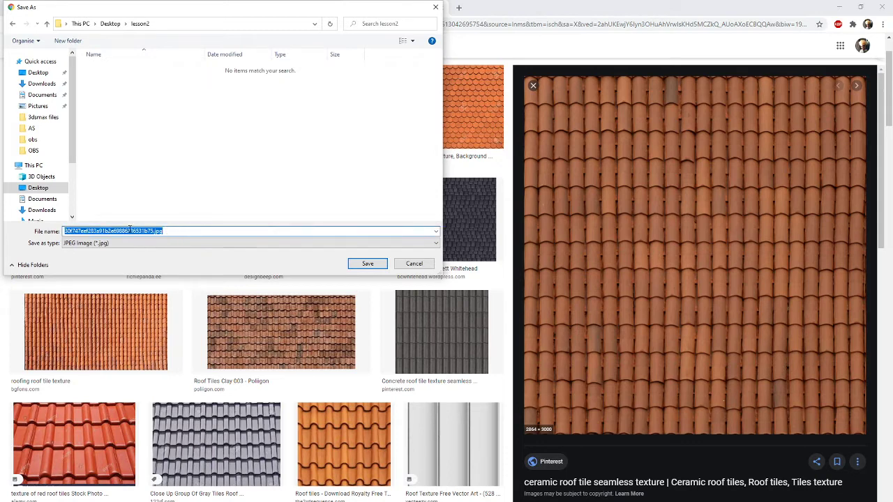
click(165, 233)
drag(153, 231, 51, 222)
text(roof)
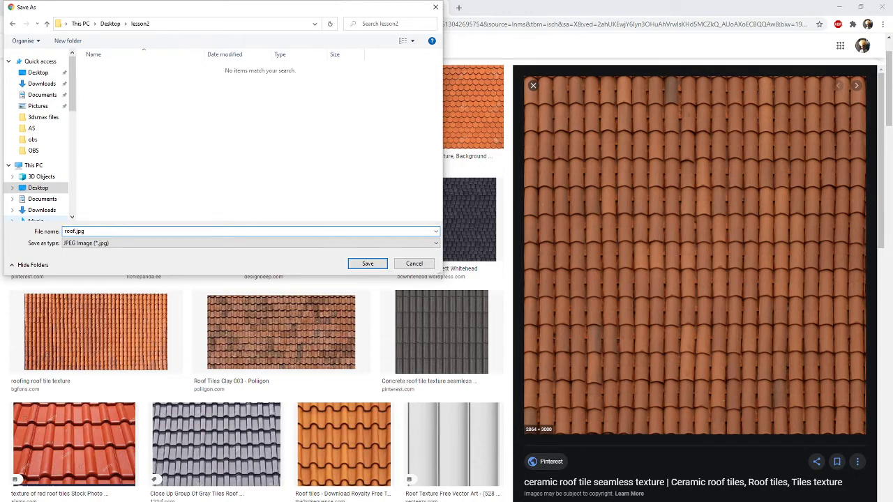
key(Return)
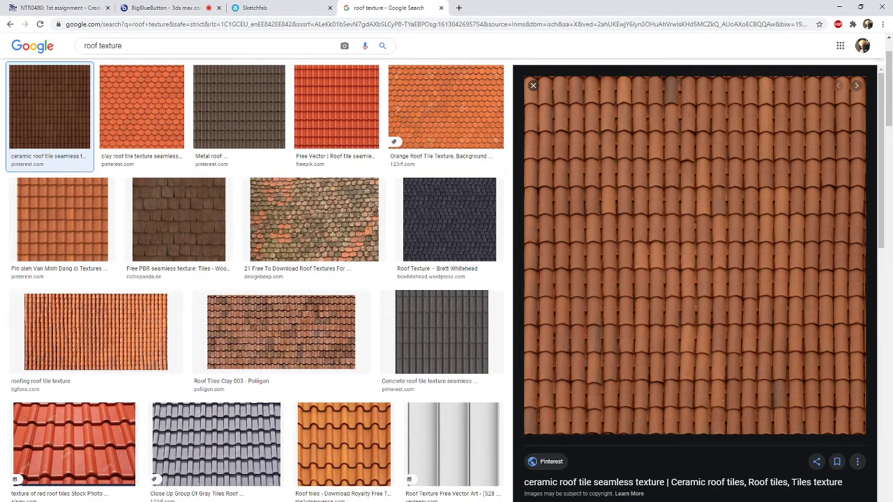
Switch to 3ds Max and close the homework 1 (1).max scene window without saving its changes.
key(alt+Tab)
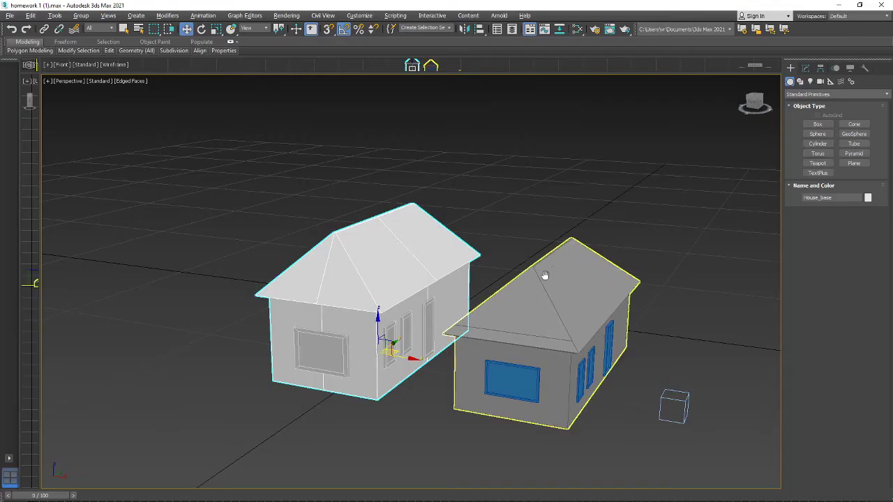
click(882, 6)
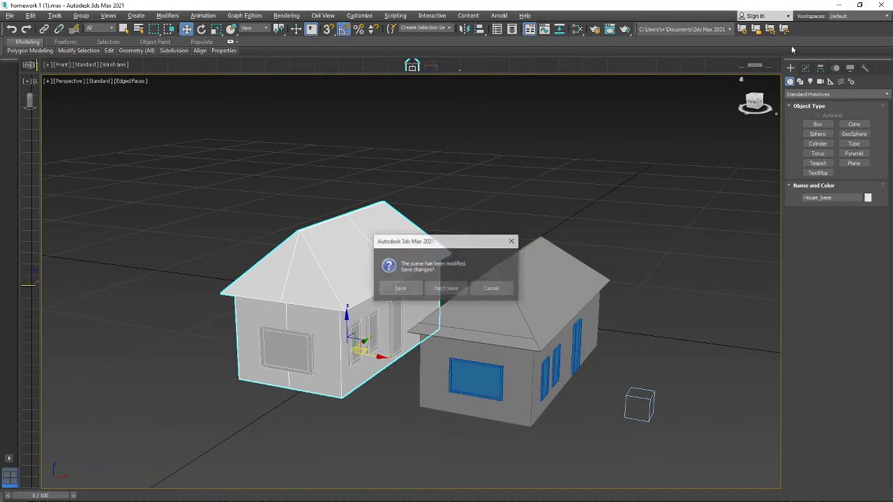
click(445, 289)
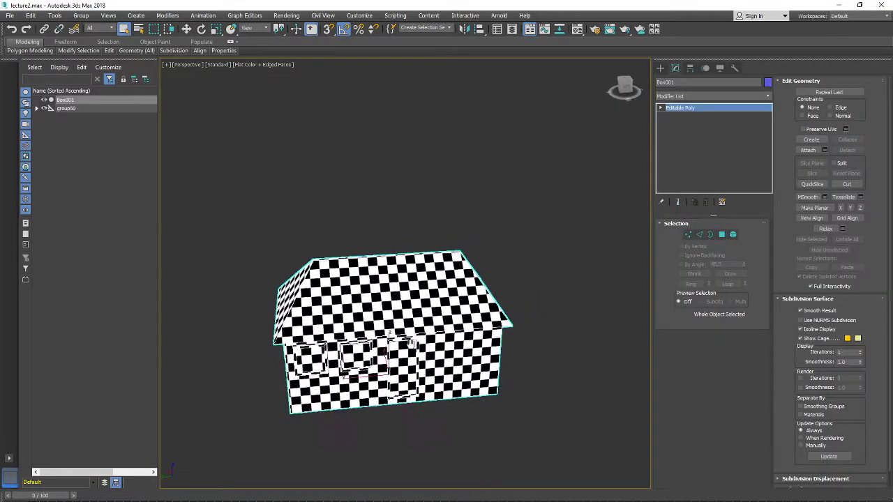
Open the Material Editor, place it clear of the checkered house and select the unused 02 - Default material slot.
alt+middle_drag(411, 344, 432, 322)
scroll(371, 349, up, 2)
scroll(432, 327, down, 2)
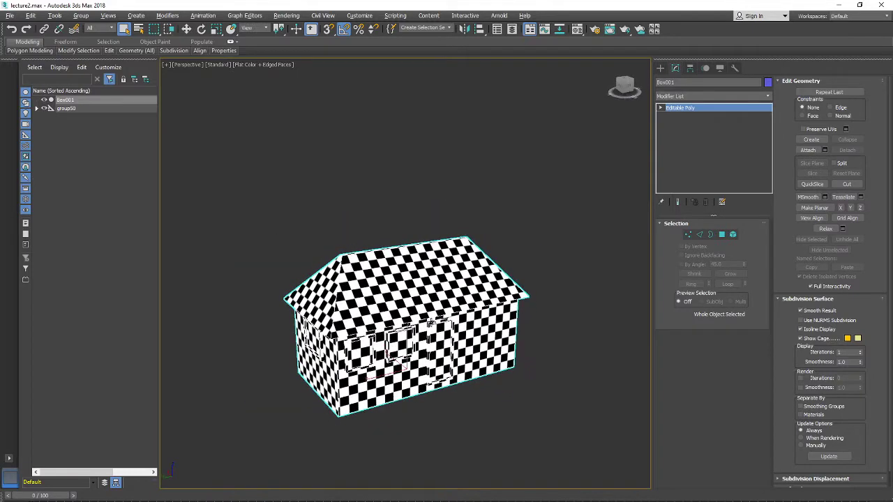
middle_drag(469, 271, 479, 243)
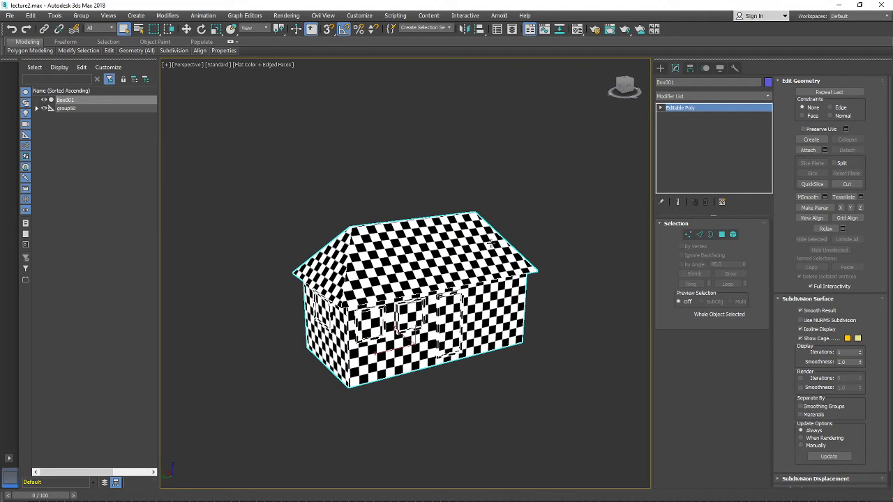
key(m)
drag(526, 159, 613, 136)
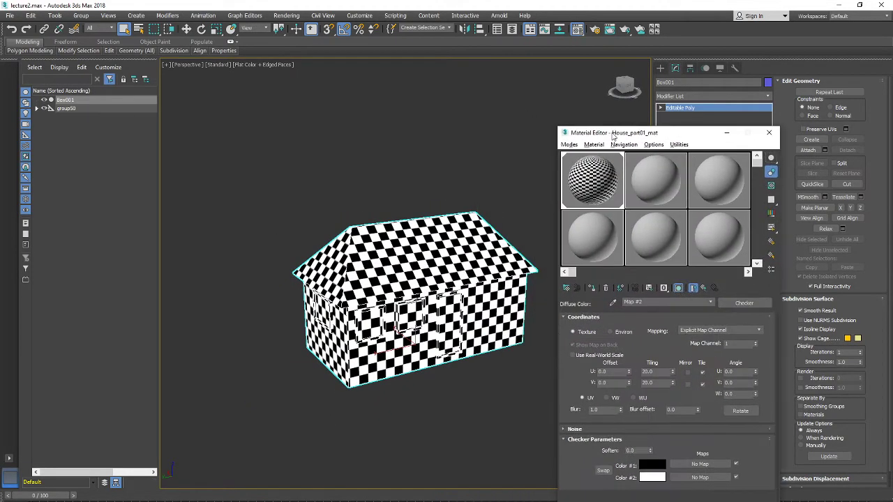
key(m)
key(m)
key(m)
key(m)
drag(618, 135, 617, 58)
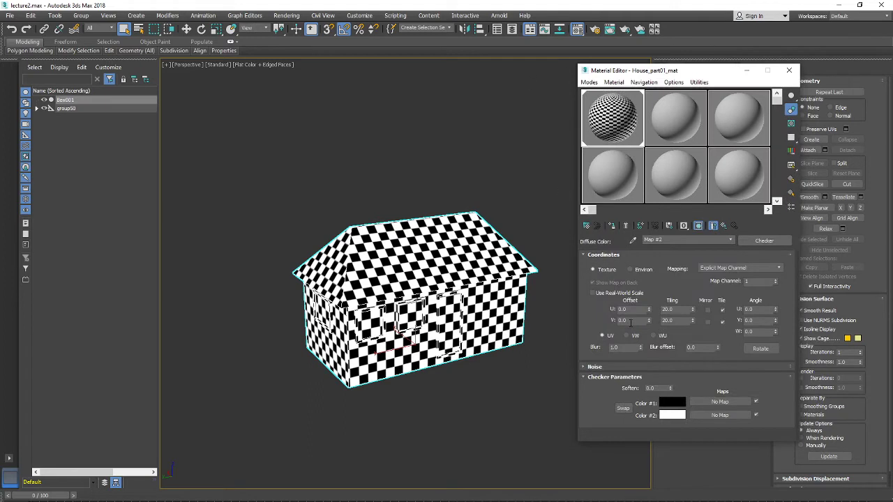
click(678, 122)
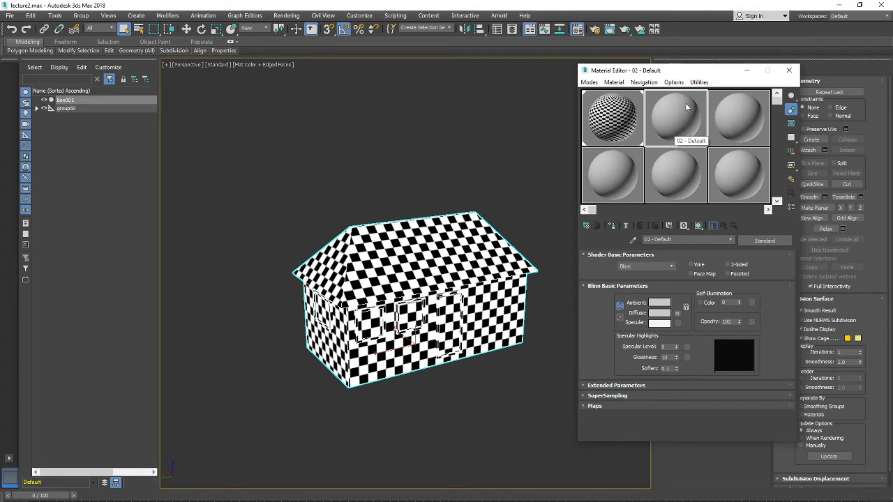
Apply the plain 02 - Default material to the house in place of the checker material and minimise the Material Editor.
drag(685, 103, 432, 249)
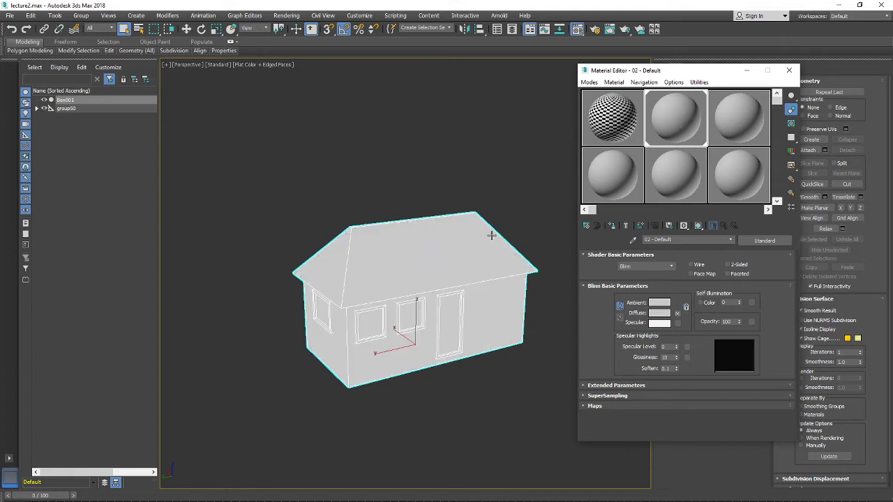
middle_drag(509, 222, 505, 205)
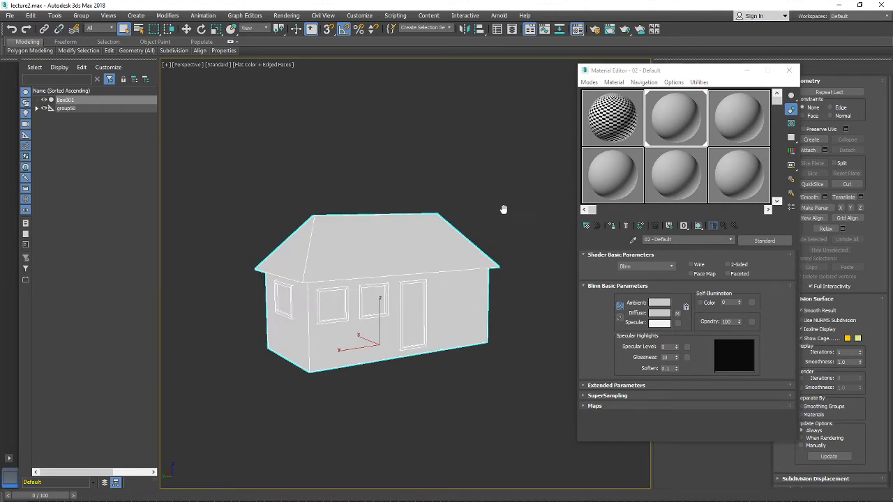
drag(694, 72, 663, 104)
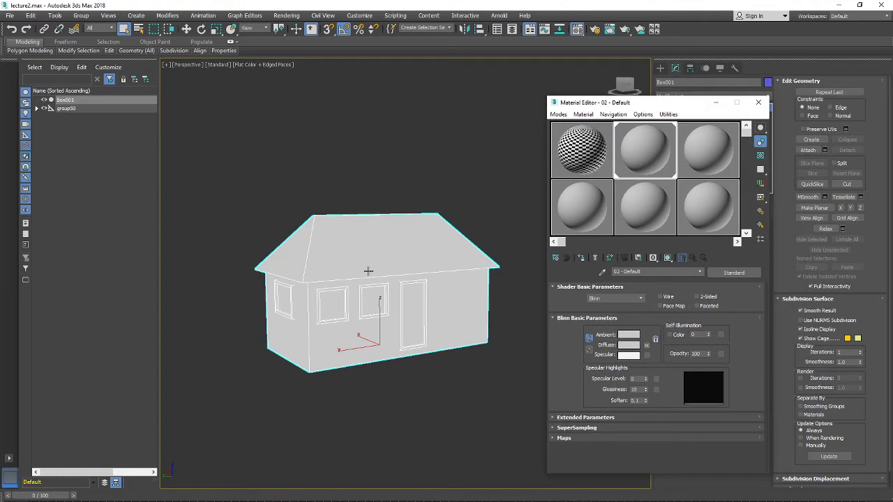
mouse_move(368, 269)
alt+middle_down()
mouse_move(372, 240)
mouse_move(363, 267)
mouse_move(383, 273)
mouse_move(354, 274)
alt+middle_up()
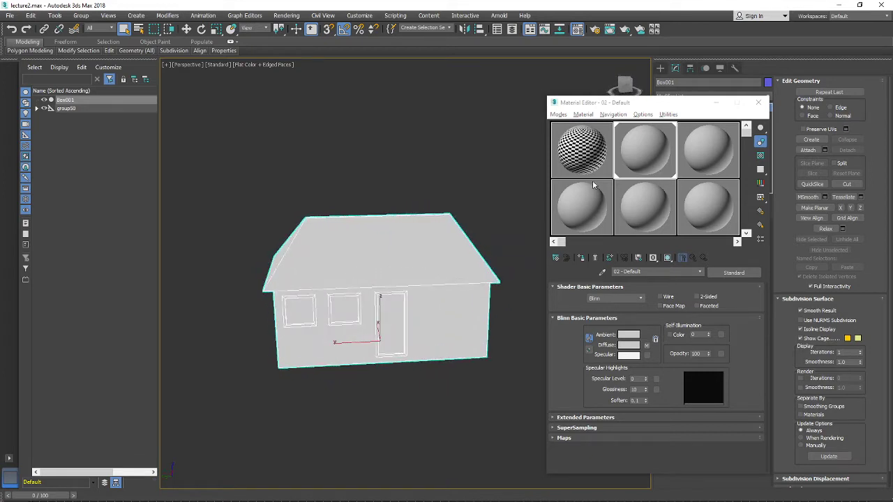
click(718, 105)
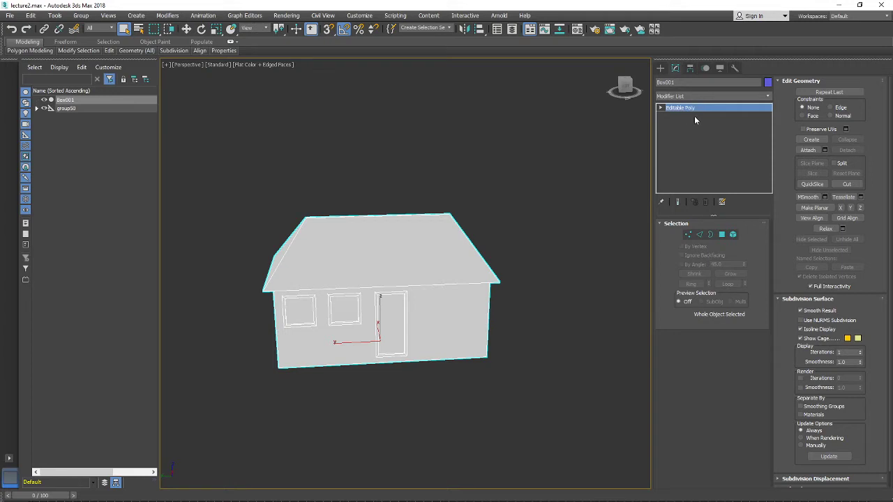
Add an Unwrap UVW modifier to the house and collapse it into the editable poly.
click(698, 96)
key(u)
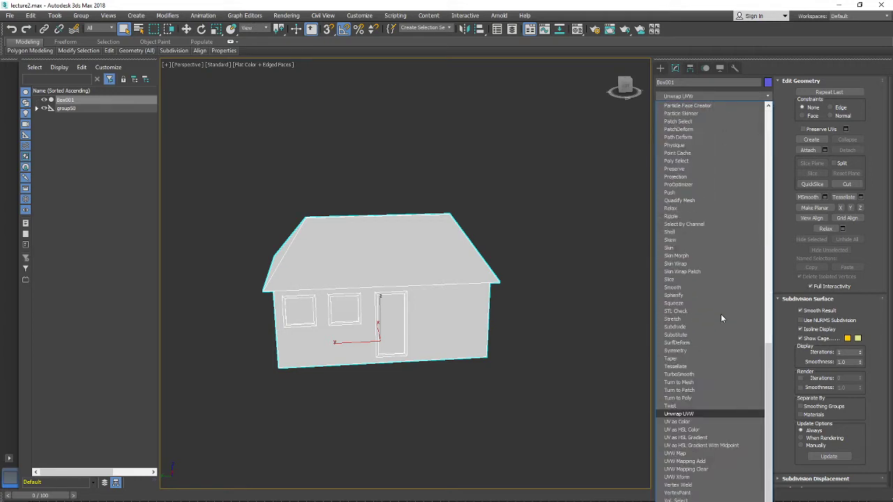
click(706, 413)
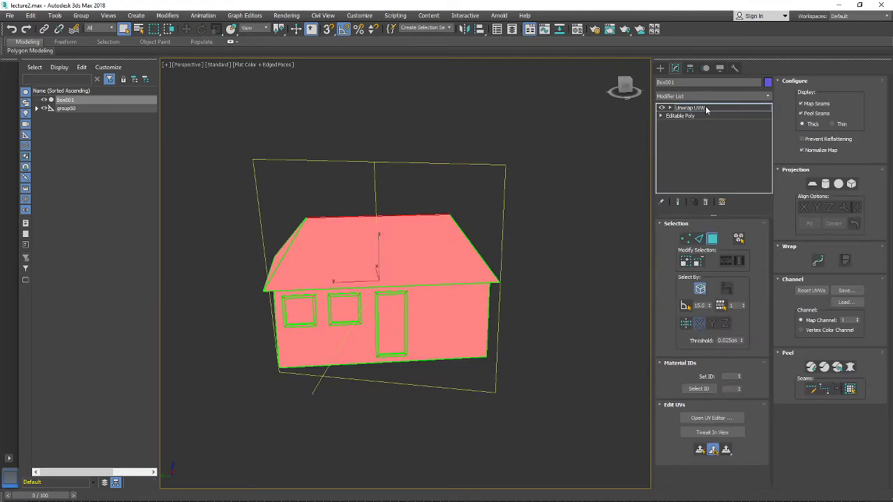
right_click(707, 109)
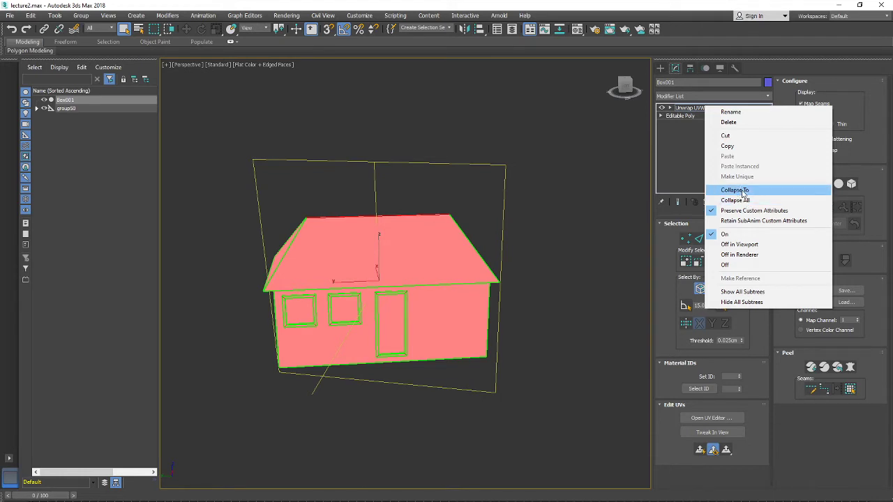
click(743, 192)
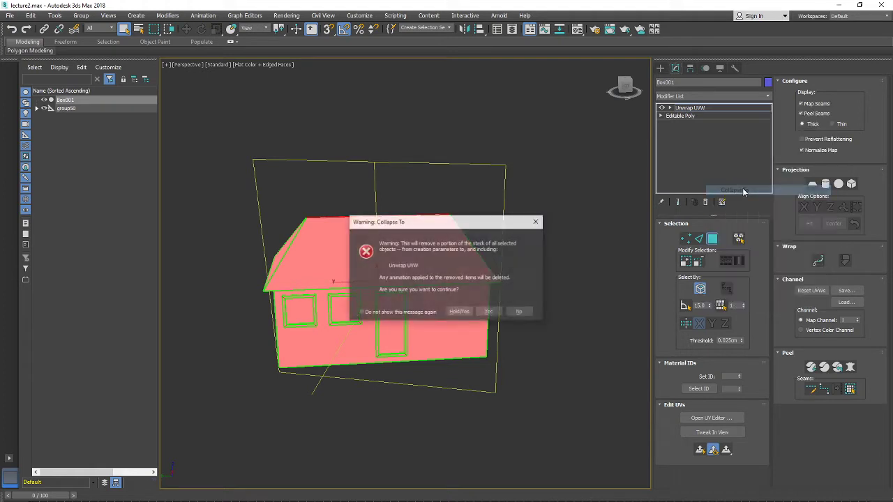
click(489, 315)
alt+middle_drag(461, 300, 439, 259)
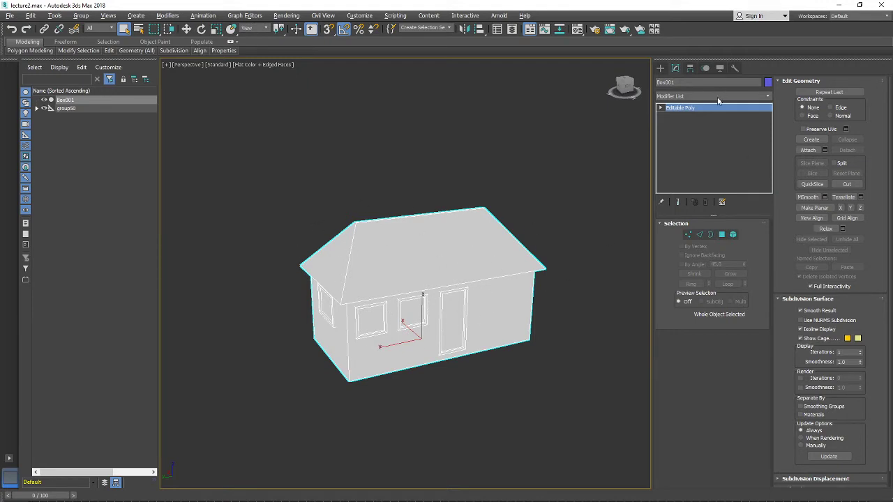
alt+middle_drag(423, 303, 468, 317)
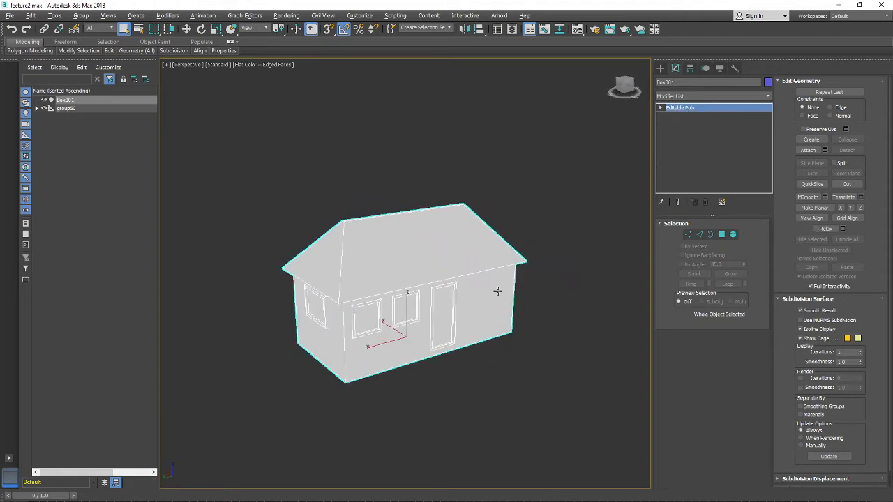
middle_drag(497, 291, 482, 289)
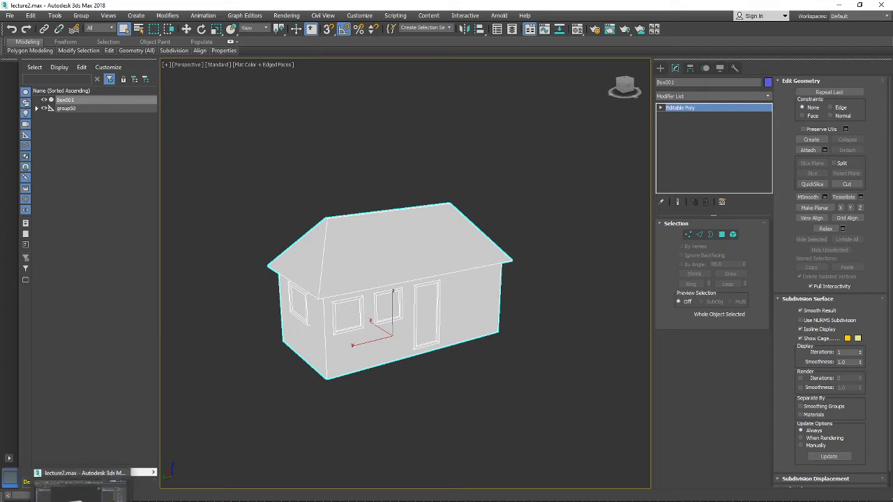
Open the Material Editor, view the 02 - Default diffuse bitmap, and replace that sample slot with a copy of 08 - Default.
key(m)
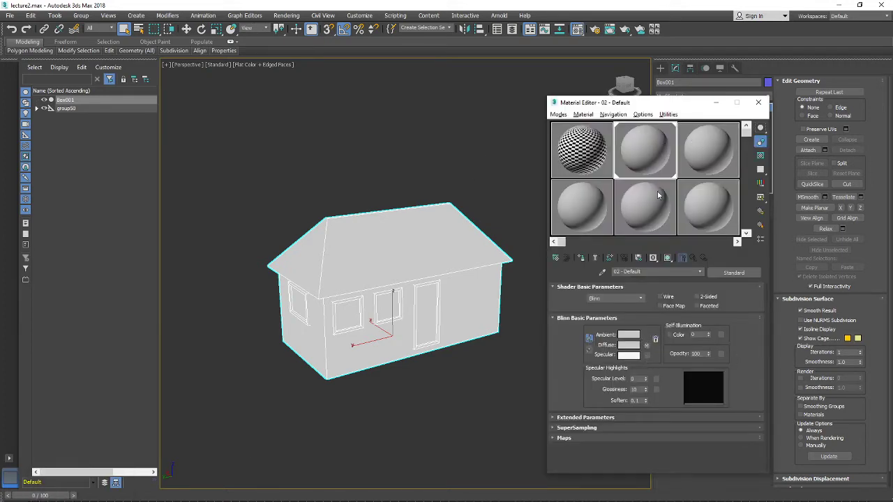
click(646, 346)
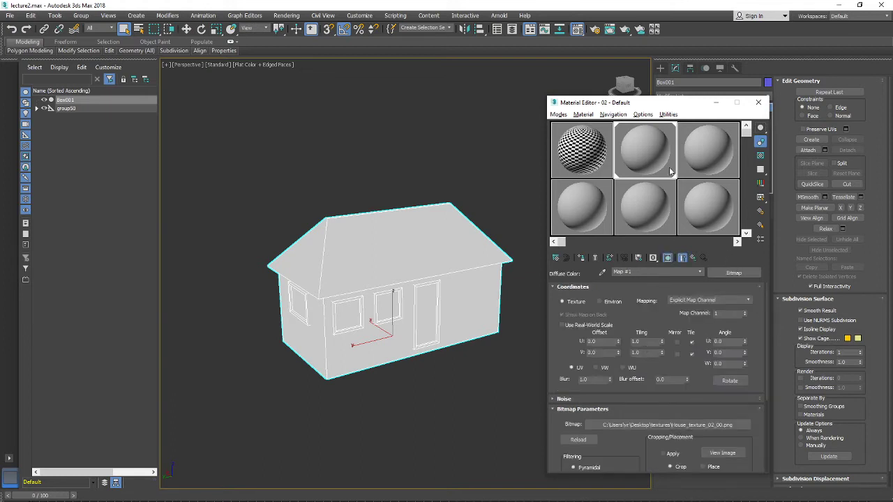
click(642, 209)
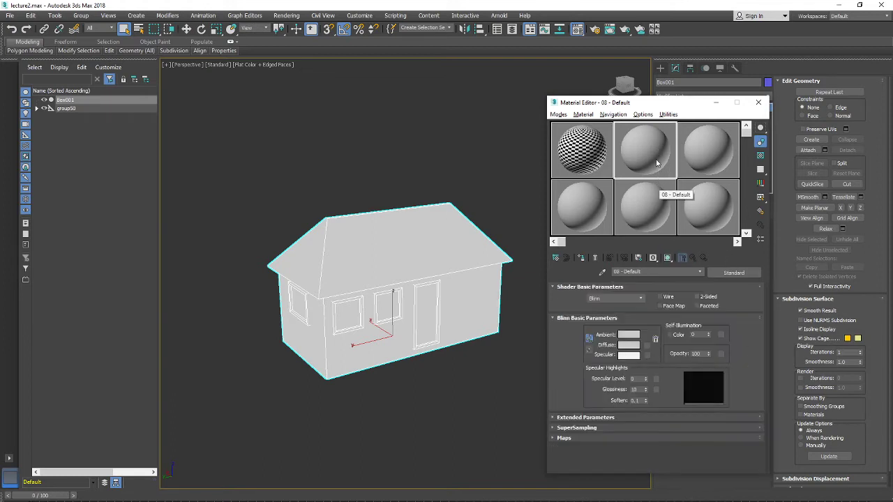
click(646, 346)
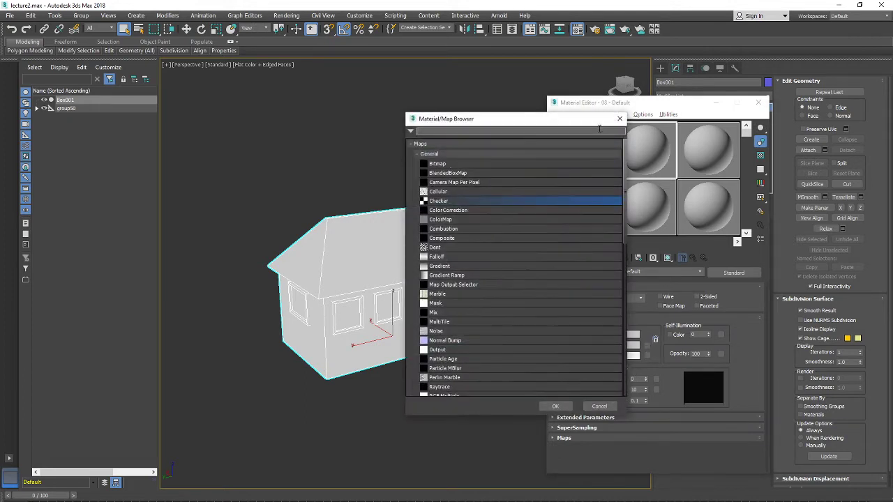
double_click(531, 201)
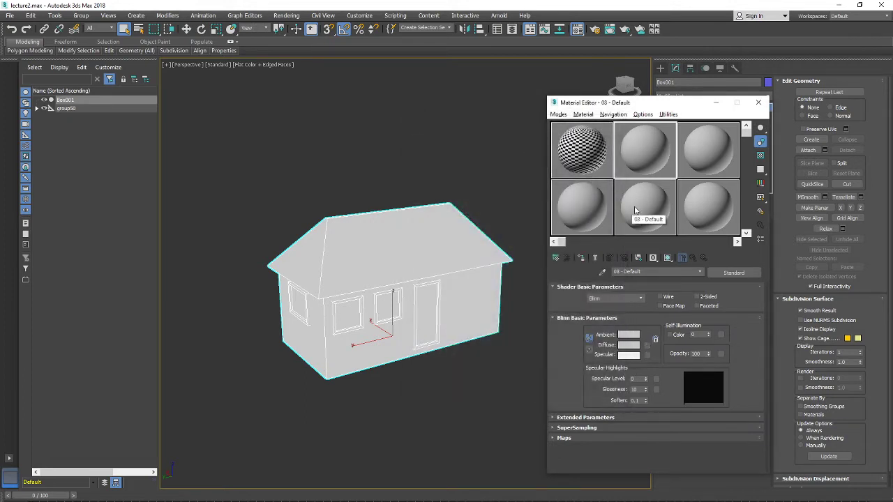
click(595, 211)
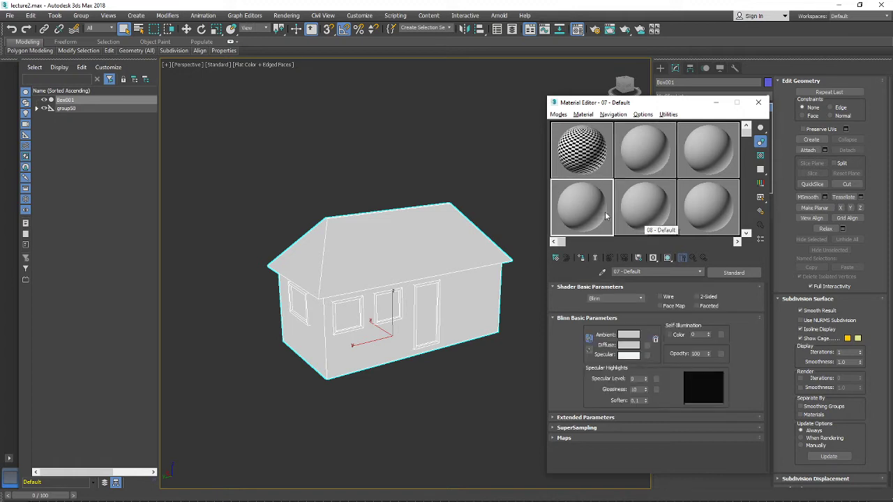
right_click(651, 165)
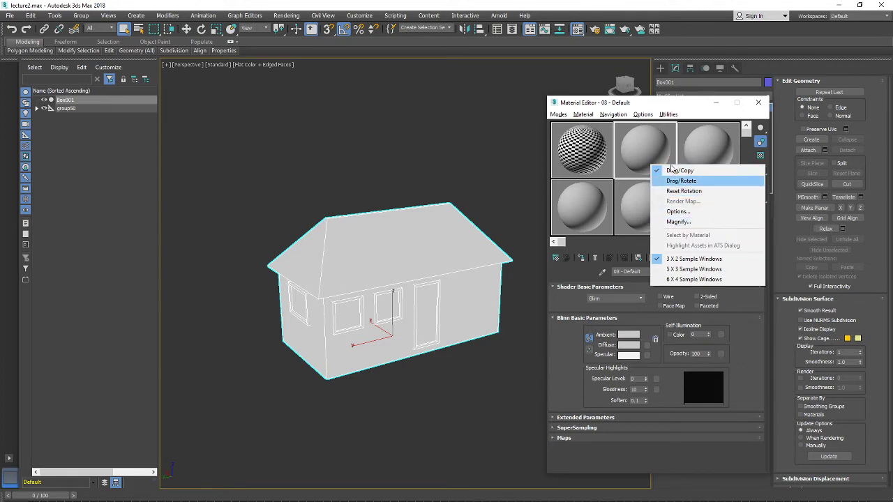
Reset all Material Editor slots to default materials.
click(642, 115)
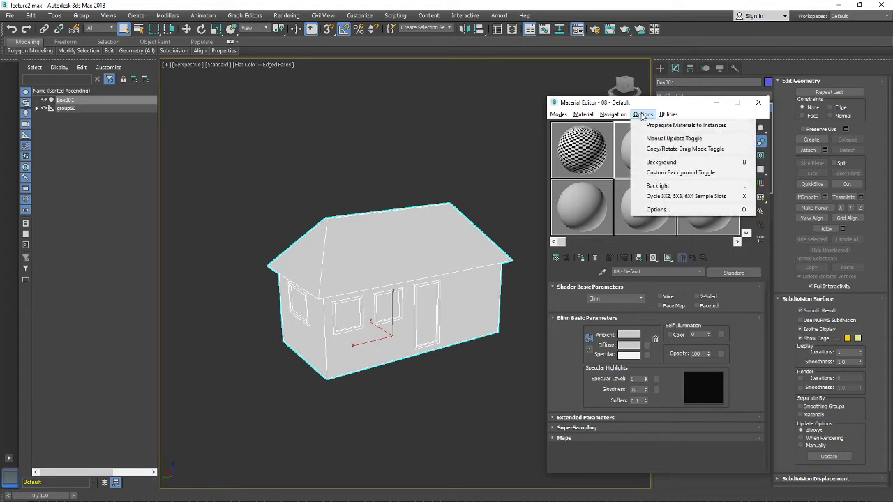
mouse_move(668, 116)
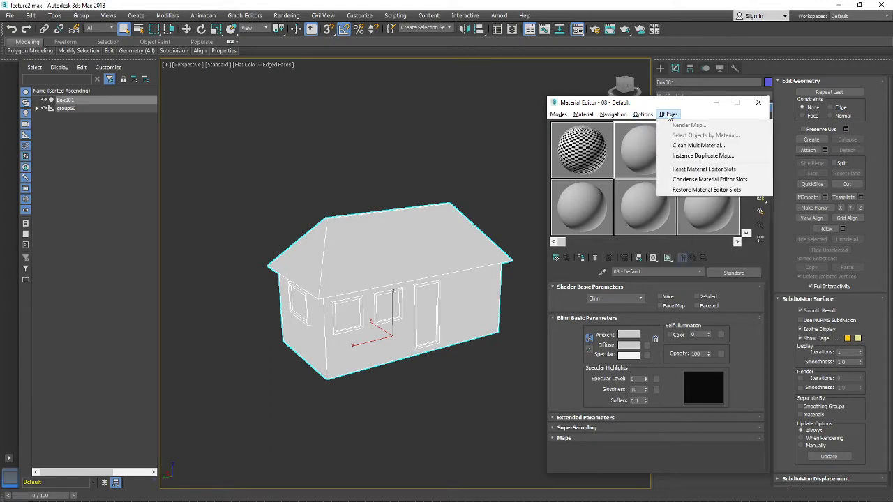
click(704, 170)
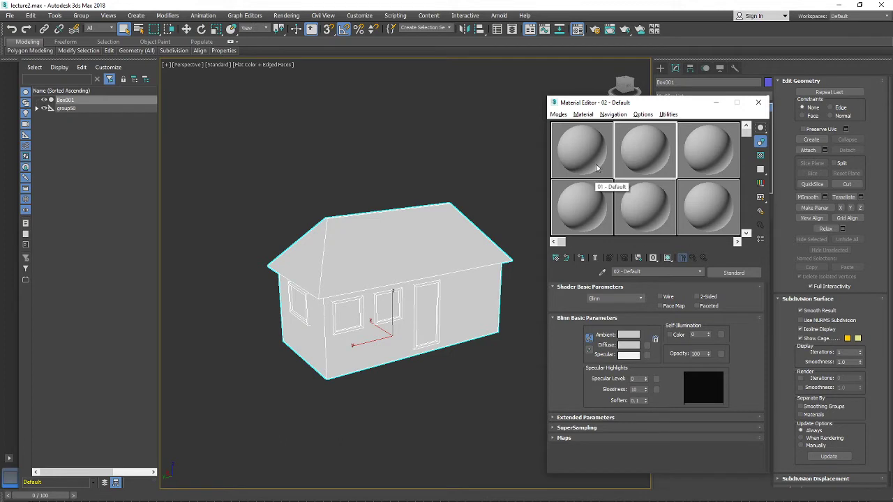
Apply the 01 - Default material to the house and keep the house selected.
click(588, 141)
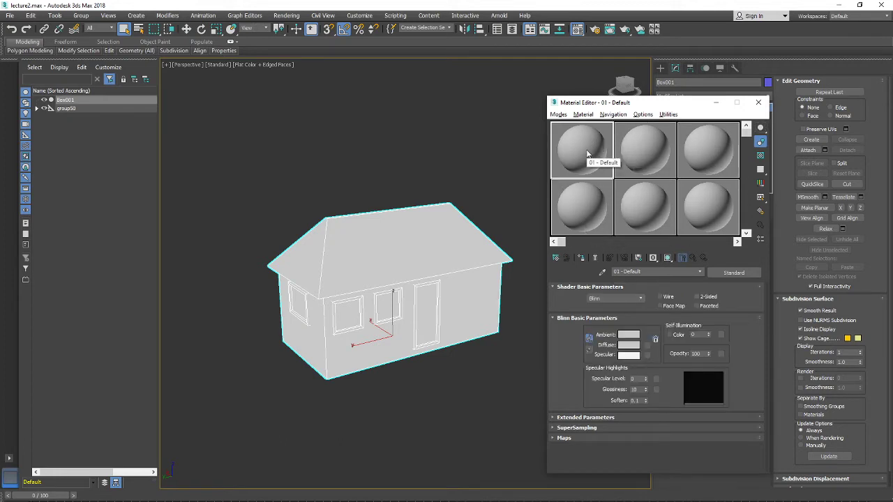
drag(588, 143, 412, 249)
click(485, 388)
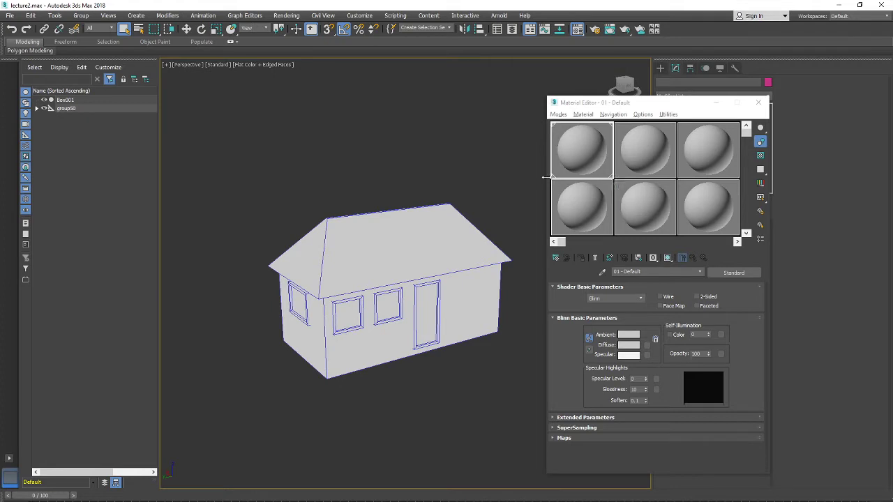
click(461, 276)
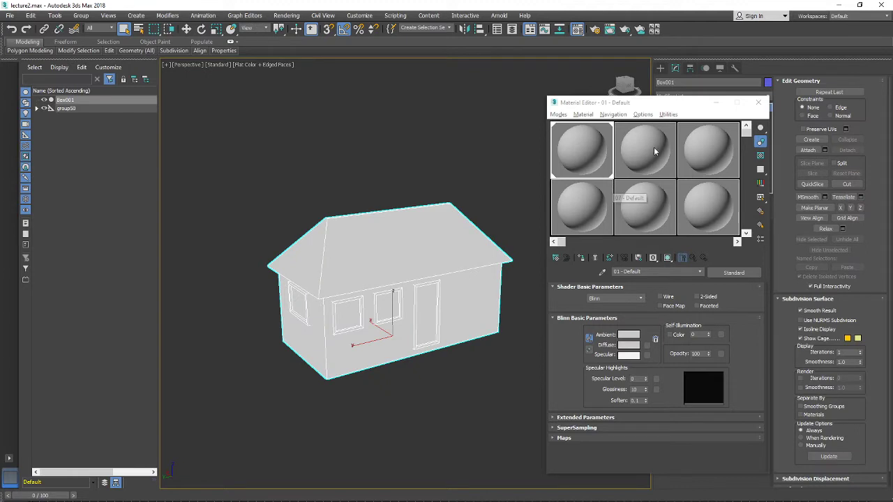
Assign roof.jpg from the lesson2 folder as a Bitmap map on the diffuse colour of 01 - Default.
click(647, 346)
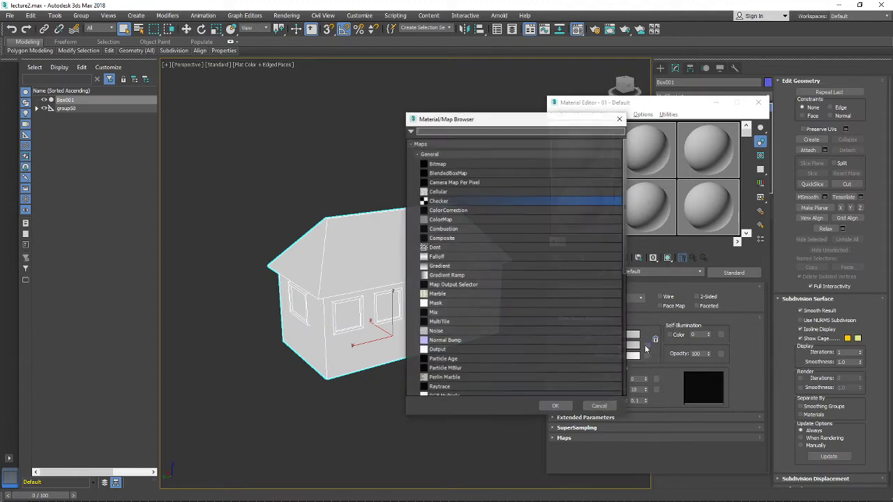
click(617, 118)
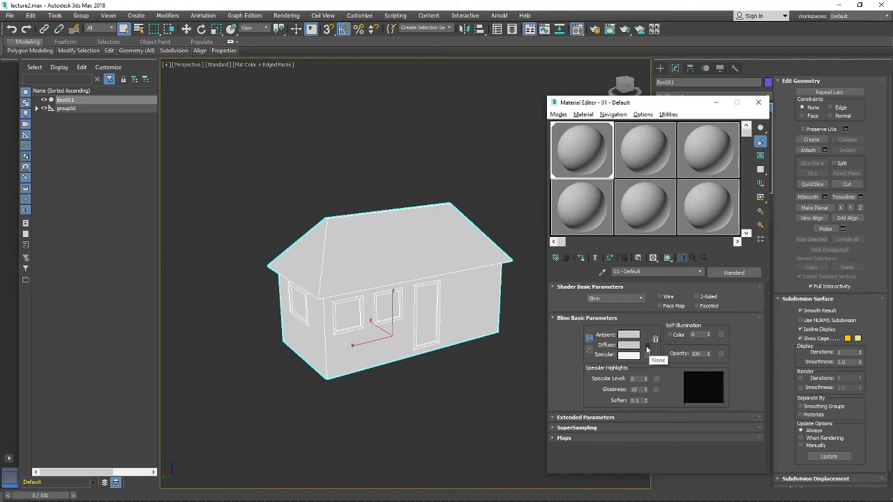
click(647, 346)
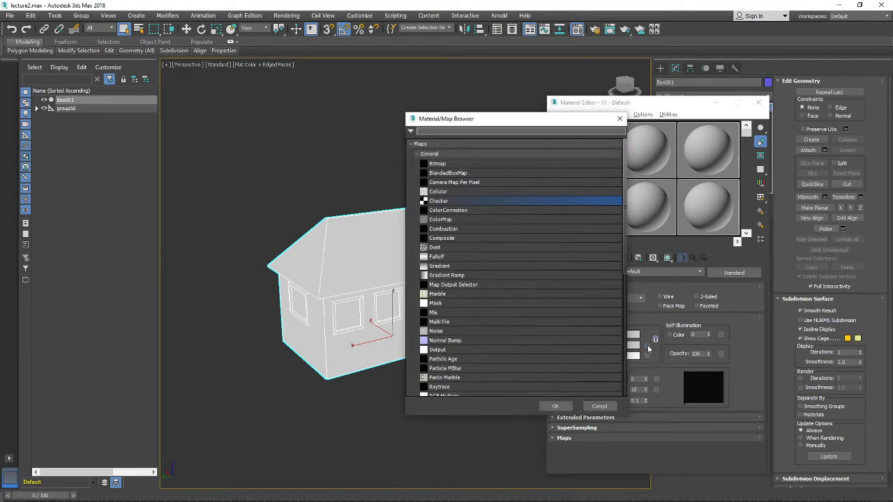
drag(446, 120, 577, 102)
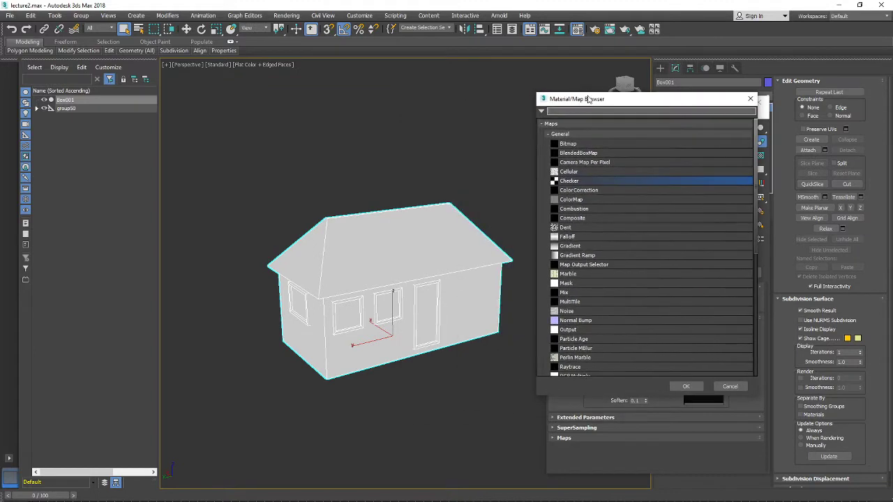
double_click(577, 144)
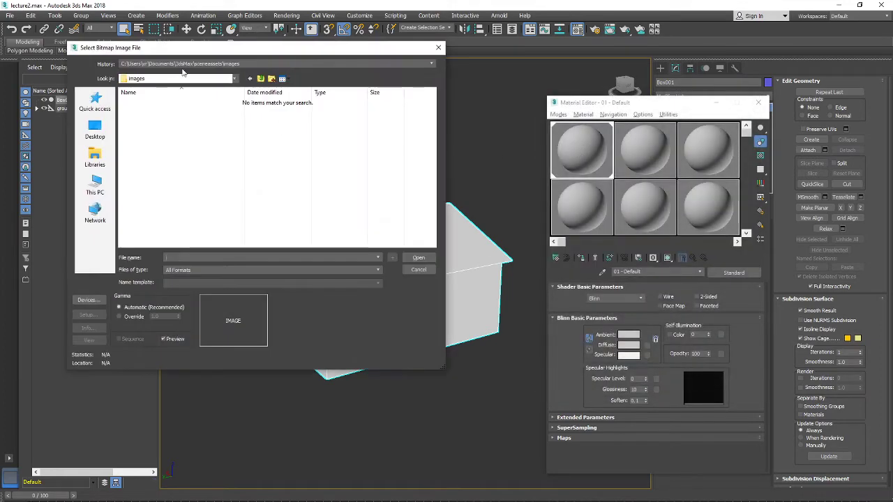
click(260, 64)
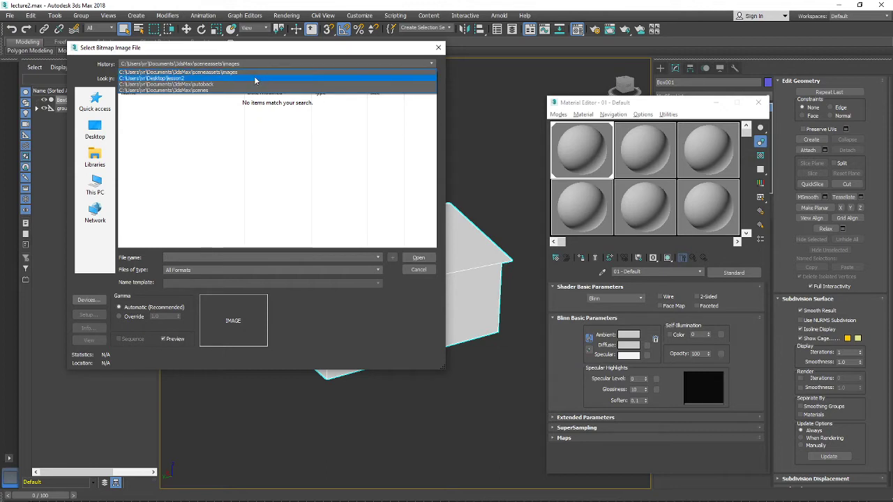
click(256, 78)
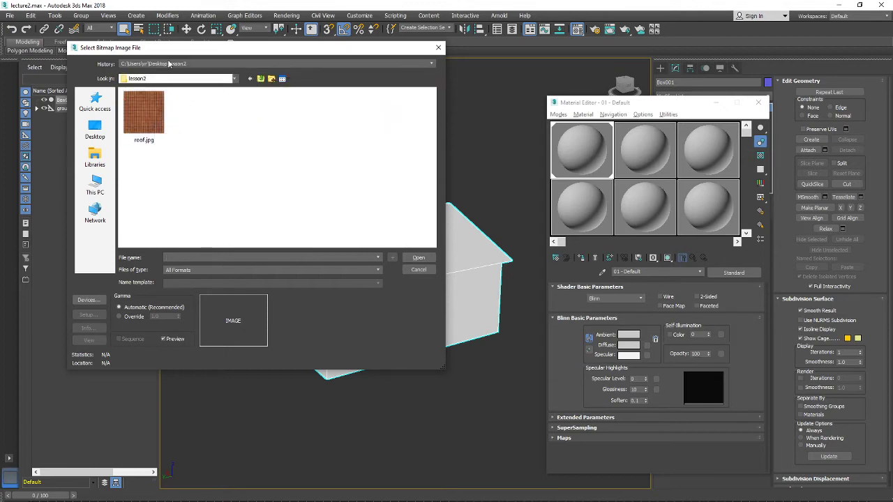
double_click(144, 115)
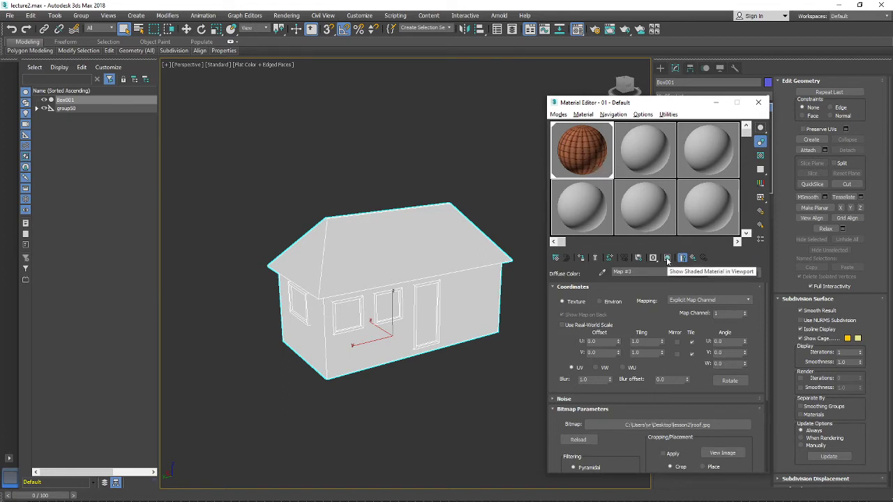
Show the roof tile material shaded in the viewport and check how the tiles lie on the roof and walls.
click(667, 258)
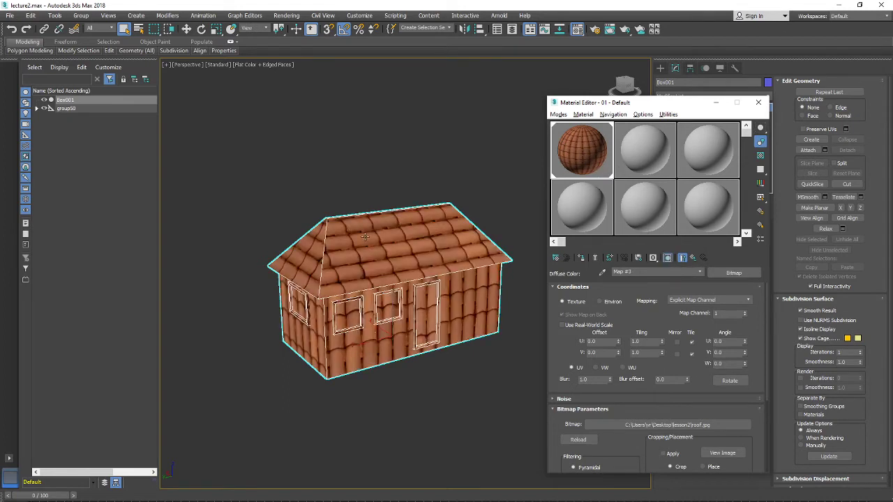
middle_drag(366, 236, 332, 243)
scroll(353, 246, down, 4)
mouse_move(394, 249)
alt+middle_down()
mouse_move(410, 249)
mouse_move(388, 252)
alt+middle_up()
scroll(386, 253, up, 4)
alt+middle_drag(322, 252, 473, 247)
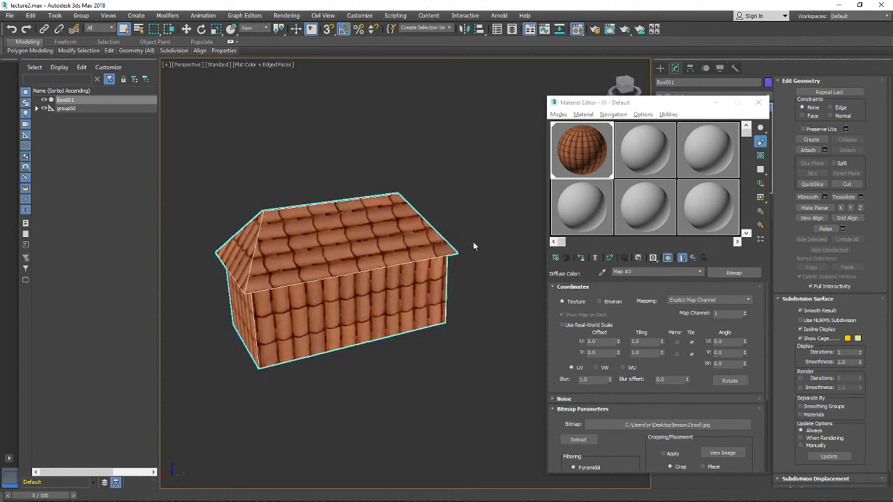
Examine the roof tile texture on the roof slopes and walls from all sides of the house.
scroll(369, 252, up, 4)
scroll(368, 252, down, 4)
alt+middle_drag(315, 253, 463, 261)
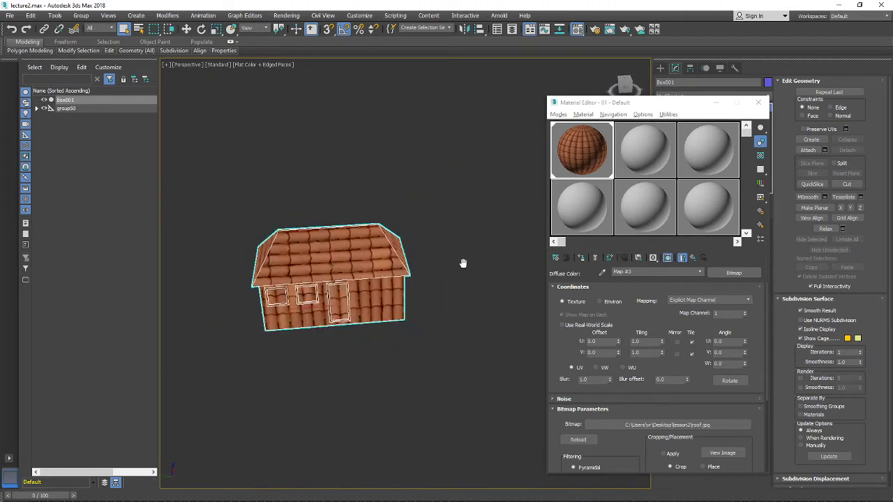
scroll(462, 261, up, 3)
scroll(543, 161, down, 1)
mouse_move(441, 225)
alt+middle_down()
mouse_move(470, 240)
mouse_move(453, 216)
alt+middle_up()
drag(660, 103, 768, 184)
alt+middle_drag(498, 223, 530, 207)
scroll(406, 269, down, 6)
scroll(406, 269, up, 3)
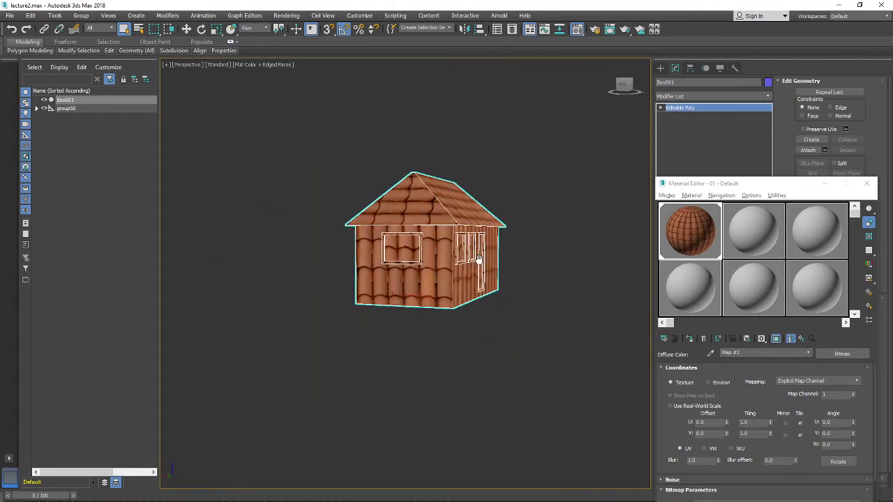
alt+middle_drag(406, 269, 436, 231)
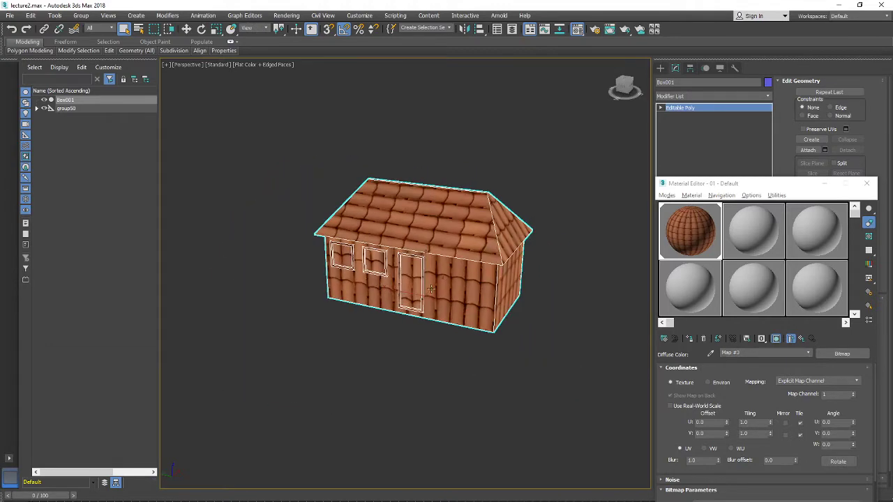
alt+middle_drag(431, 290, 460, 284)
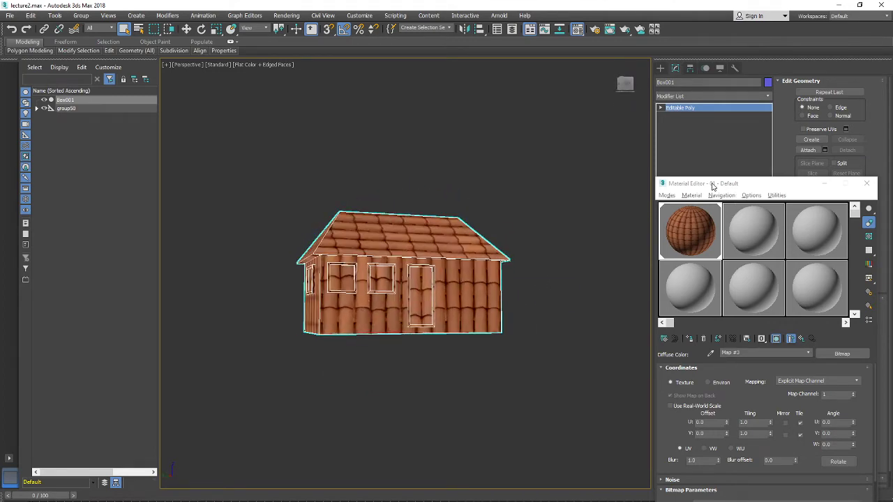
Select all the wall polygons of the house, including the window and door frames, leaving the roof unselected.
drag(713, 186, 731, 314)
alt+middle_drag(419, 311, 372, 312)
click(723, 236)
drag(523, 393, 304, 293)
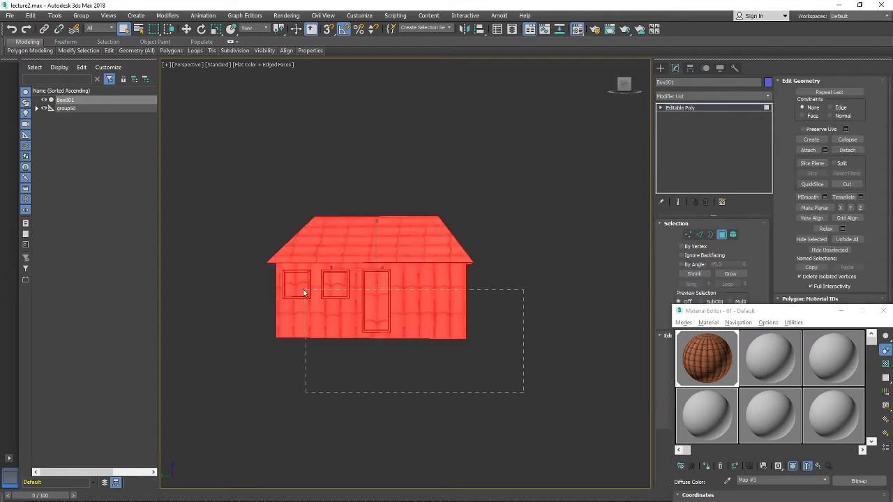
drag(257, 272, 265, 265)
alt+middle_drag(266, 265, 314, 275)
alt+middle_drag(392, 301, 430, 292)
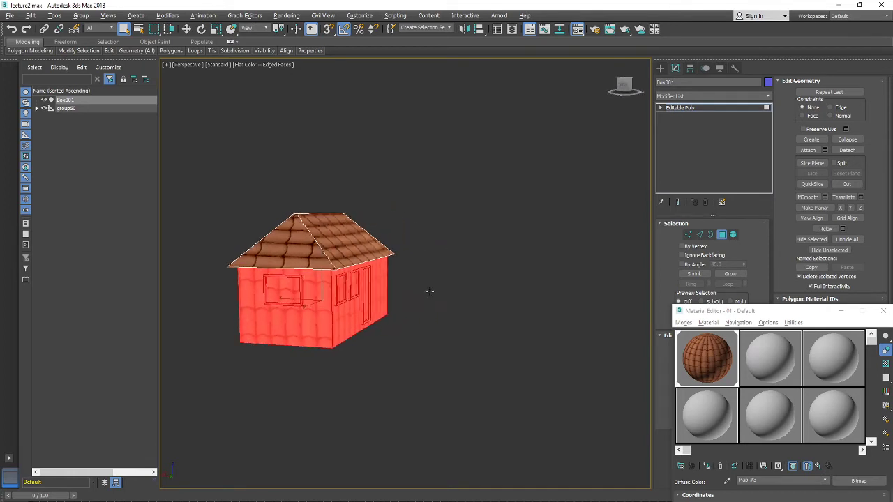
alt+middle_drag(365, 339, 521, 339)
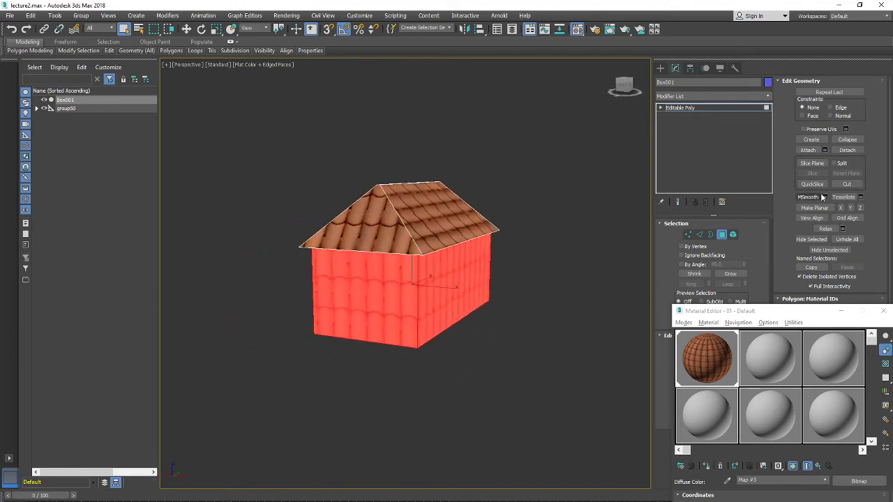
Detach the selected wall polygons as a separate object named walls and leave polygon editing.
click(848, 150)
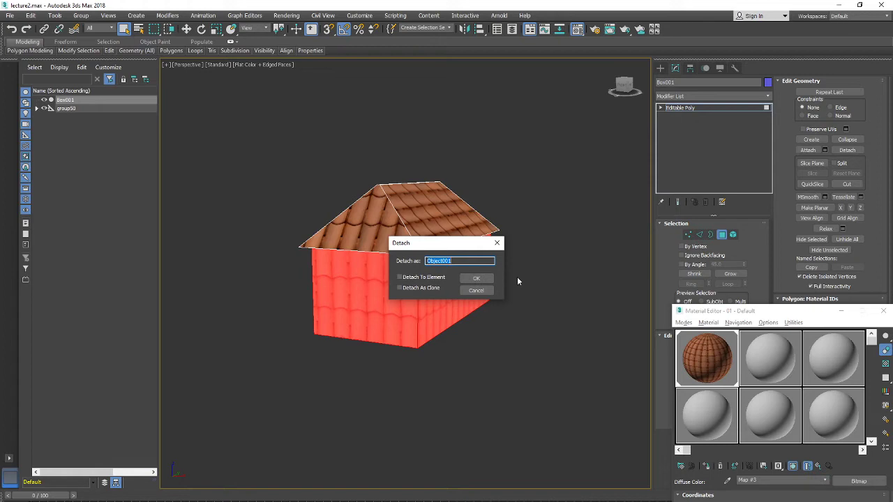
text(walls)
key(Return)
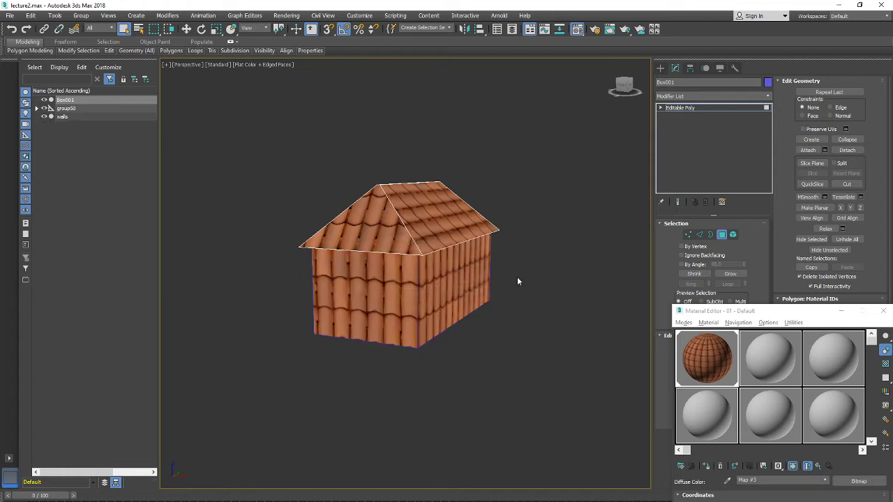
click(723, 235)
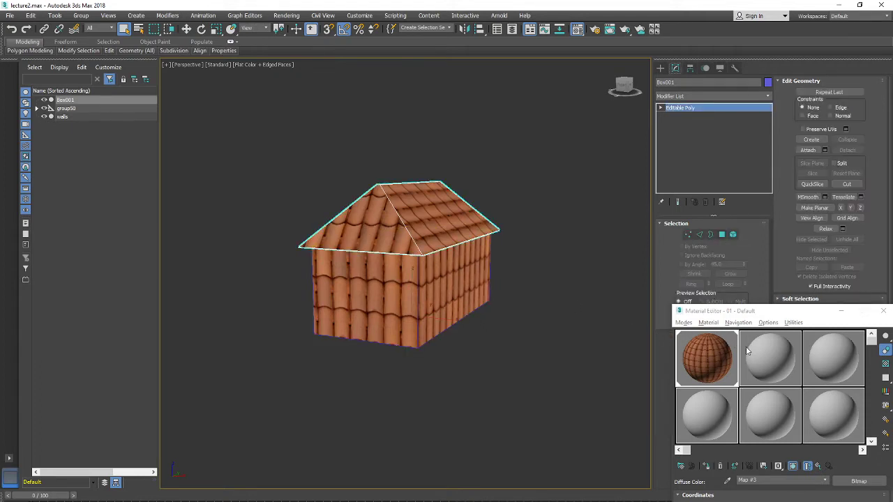
Apply the plain 02 - Default material to the detached walls.
click(772, 357)
drag(791, 313, 744, 172)
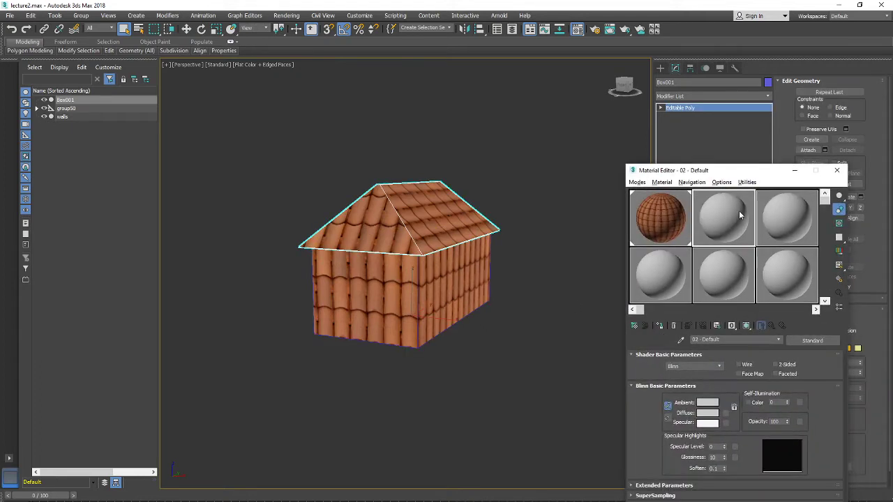
drag(439, 293, 418, 293)
alt+middle_drag(333, 289, 423, 263)
scroll(399, 277, up, 3)
scroll(409, 268, down, 5)
scroll(419, 261, up, 3)
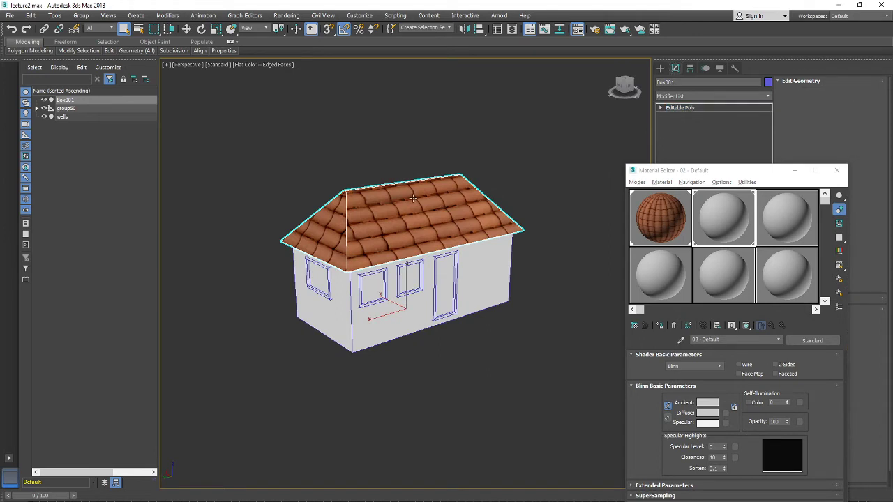
Select the tiled roof object Box001 and rename it as roof.
click(467, 270)
click(454, 198)
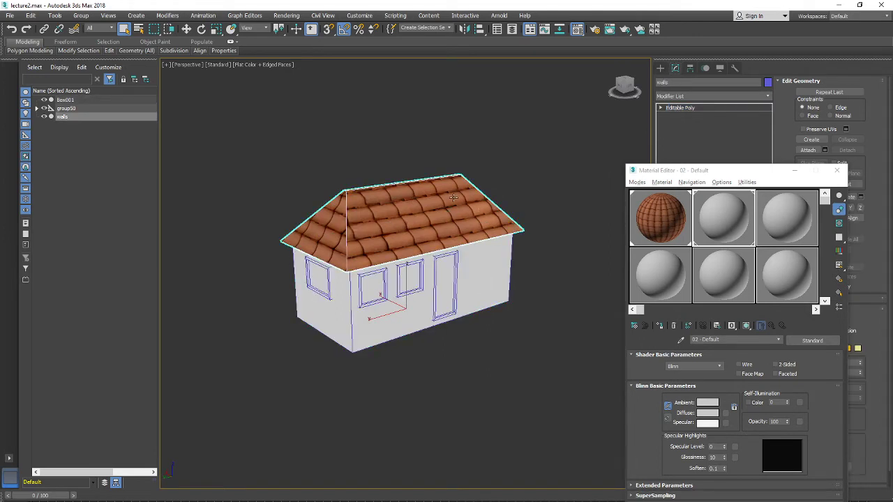
click(476, 267)
click(441, 198)
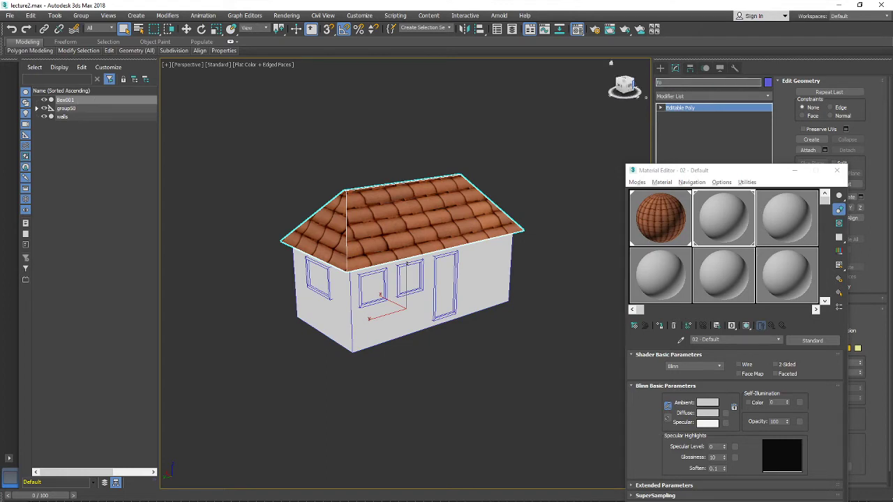
Rename the group50 dummy as Podlojka_01.
click(63, 116)
click(63, 109)
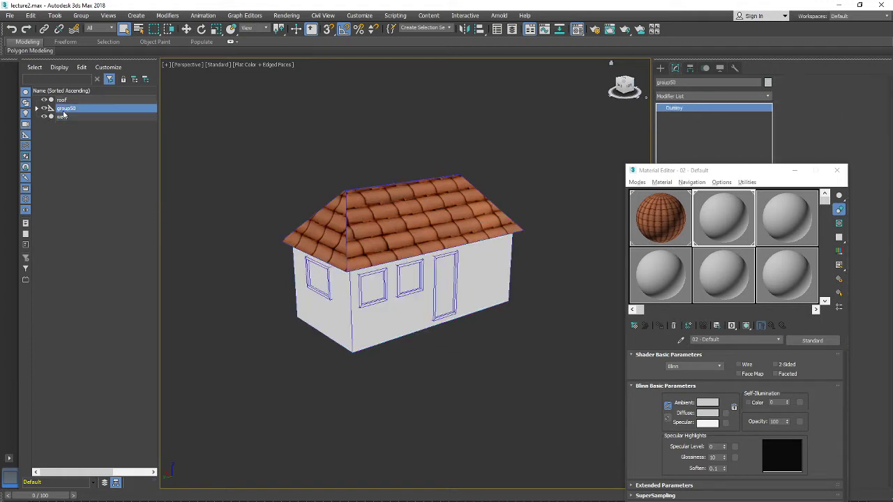
text(Podlojka_01)
key(Return)
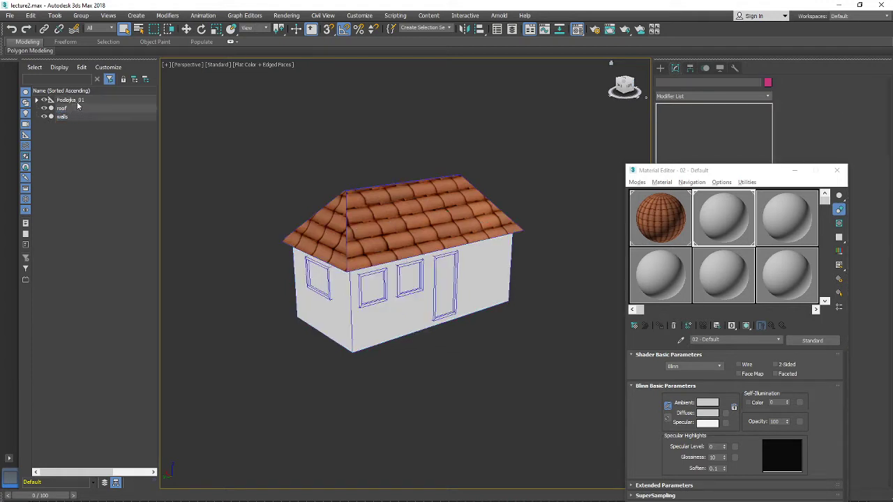
Delete the Podlojka_01 dummy together with its child transform361.
click(78, 101)
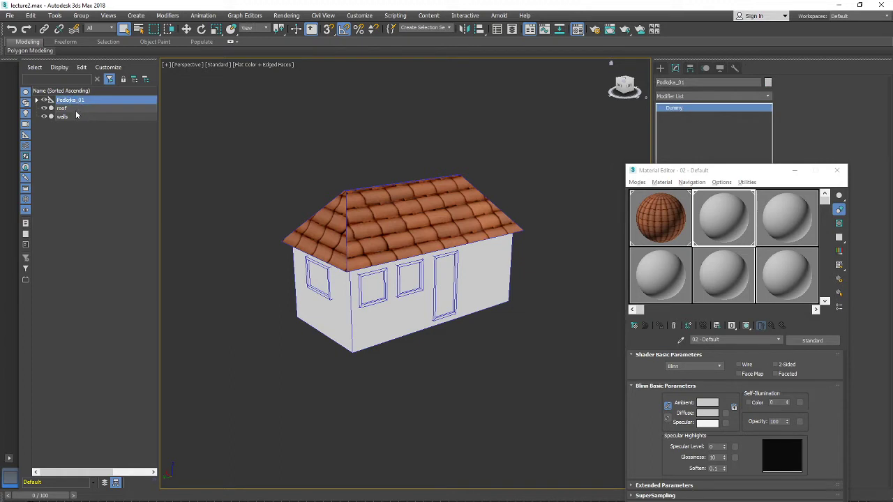
click(38, 101)
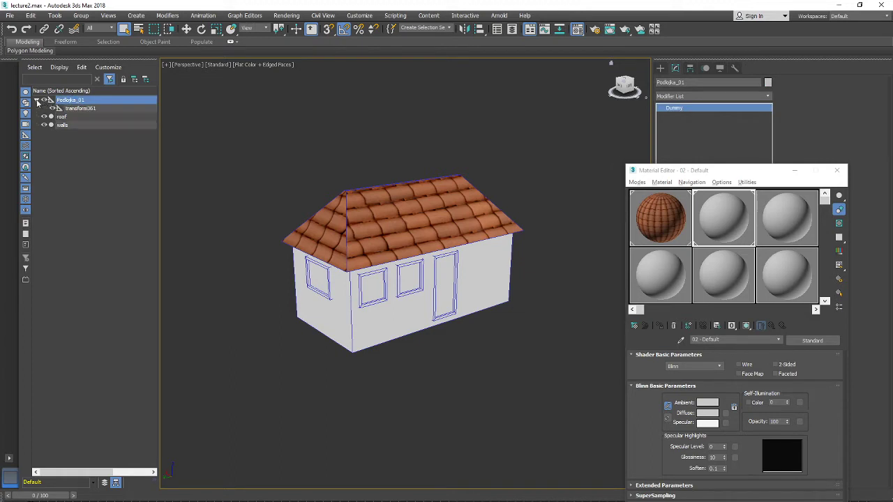
ctrl+click(80, 108)
right_click(87, 108)
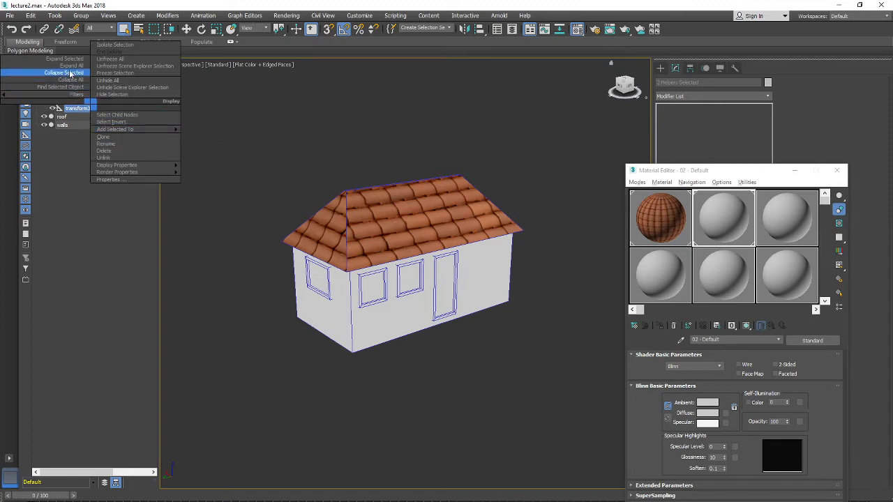
click(39, 187)
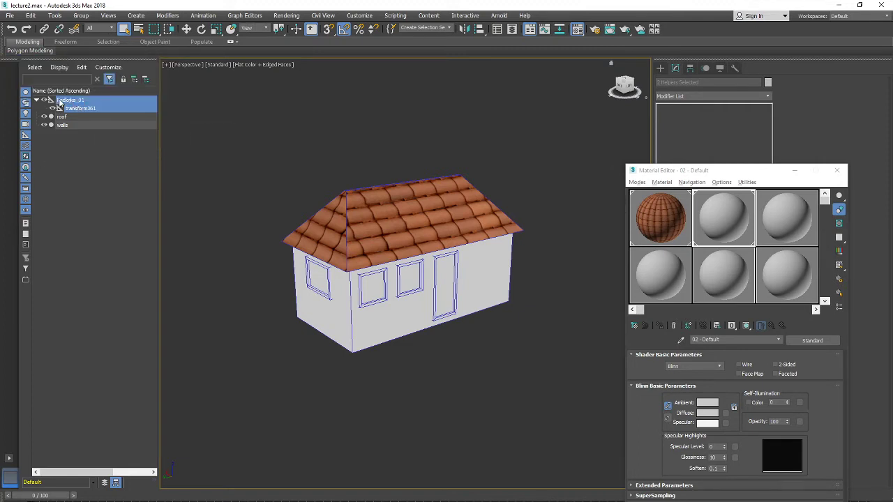
key(Delete)
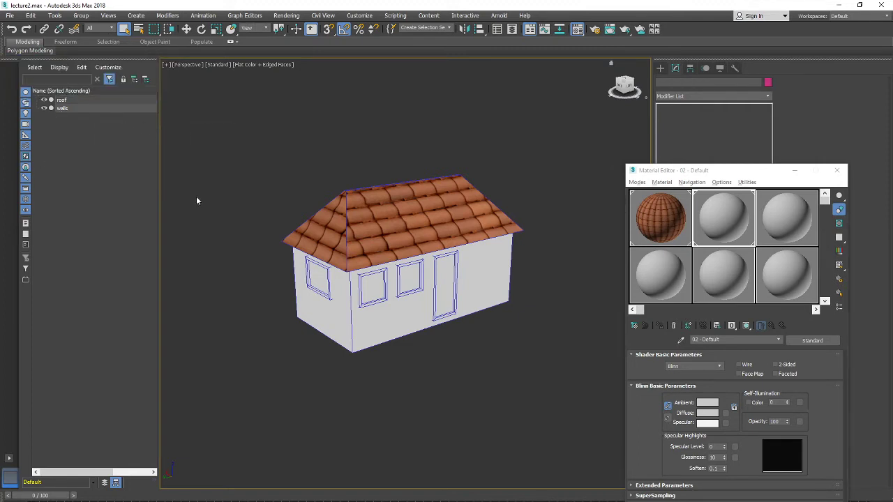
Select the roof and walls objects together and check the remaining house model.
click(61, 100)
ctrl+click(62, 109)
middle_drag(446, 258, 438, 261)
drag(694, 166, 665, 254)
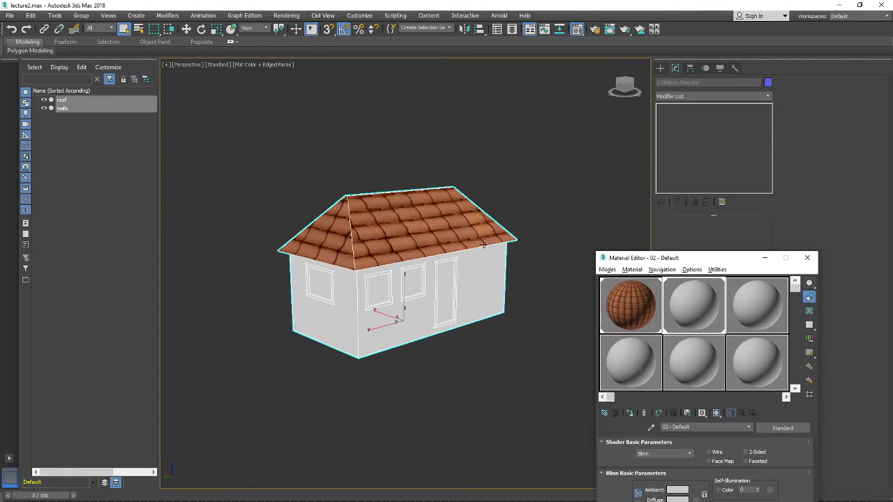
alt+middle_drag(483, 242, 462, 239)
Add an Unwrap UVW modifier to the roof object only.
click(430, 203)
alt+middle_drag(439, 201, 382, 191)
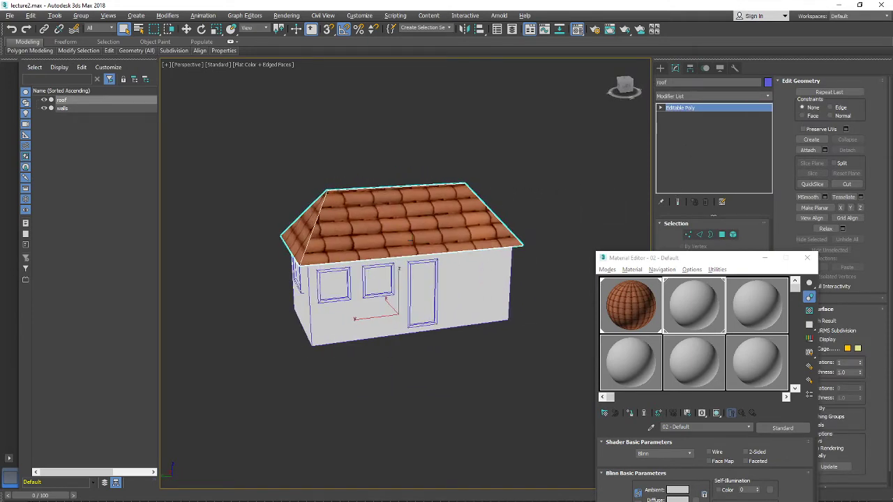
alt+middle_drag(410, 240, 393, 198)
click(703, 97)
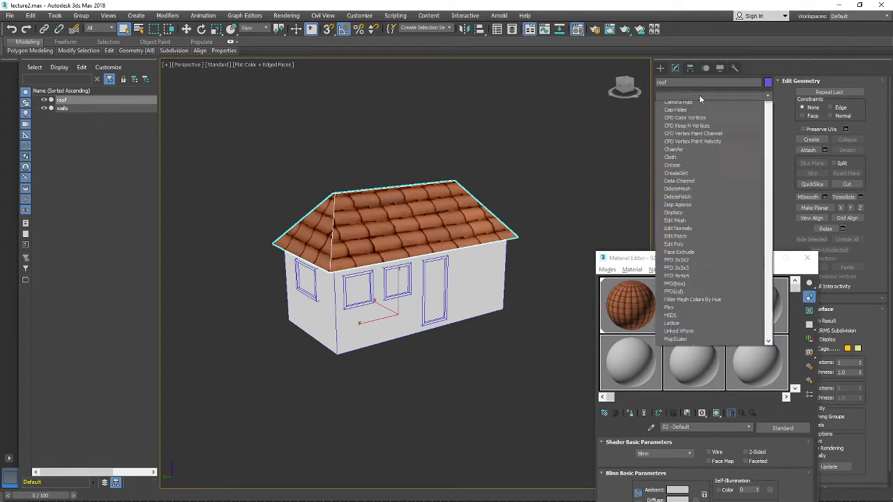
scroll(702, 479, down, 9)
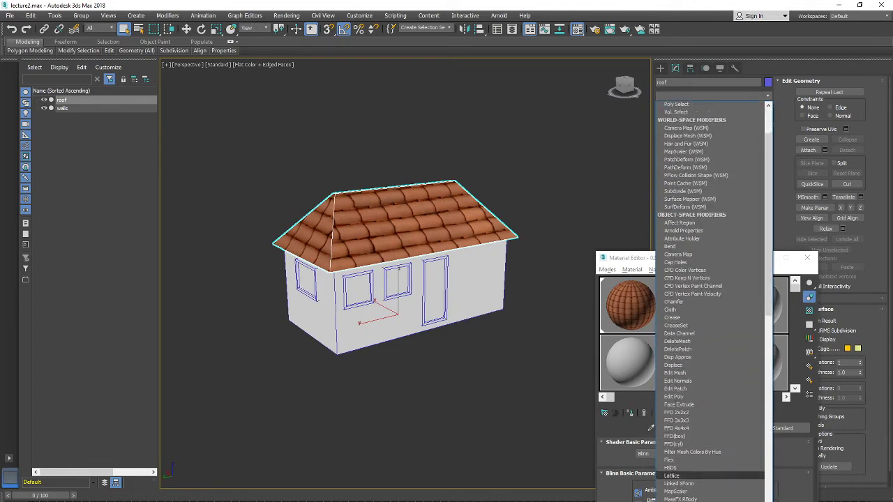
scroll(704, 475, down, 9)
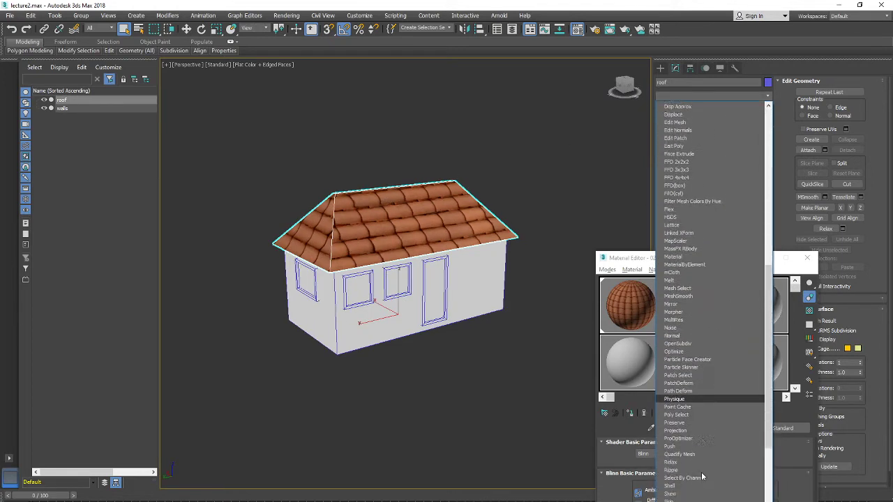
scroll(704, 469, down, 3)
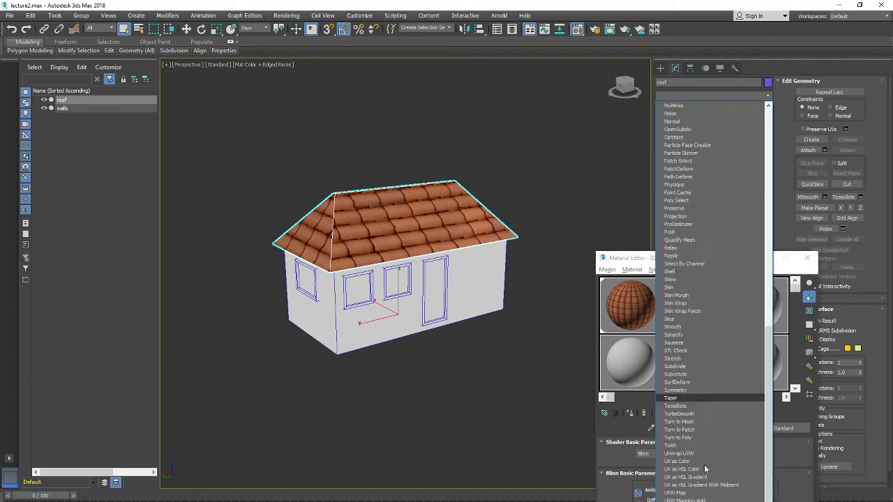
click(700, 455)
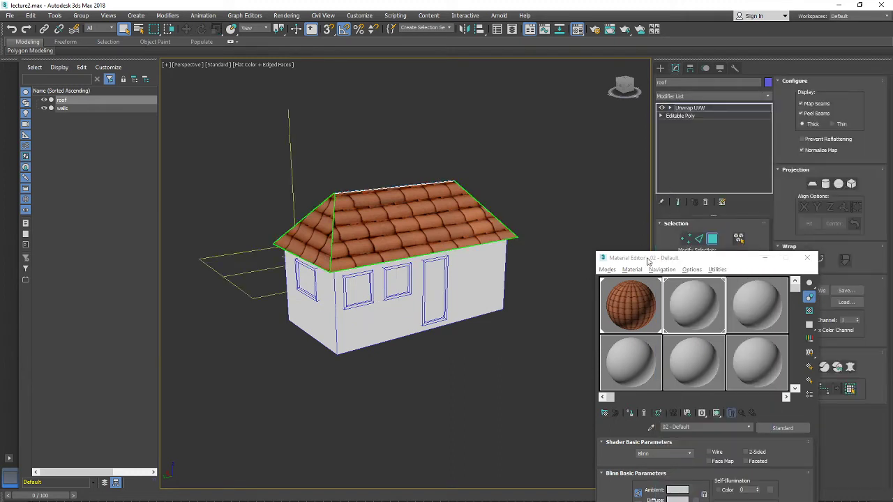
Open the roof's UV editor and arrange it beside the house so UVs and model are both visible.
drag(647, 261, 466, 355)
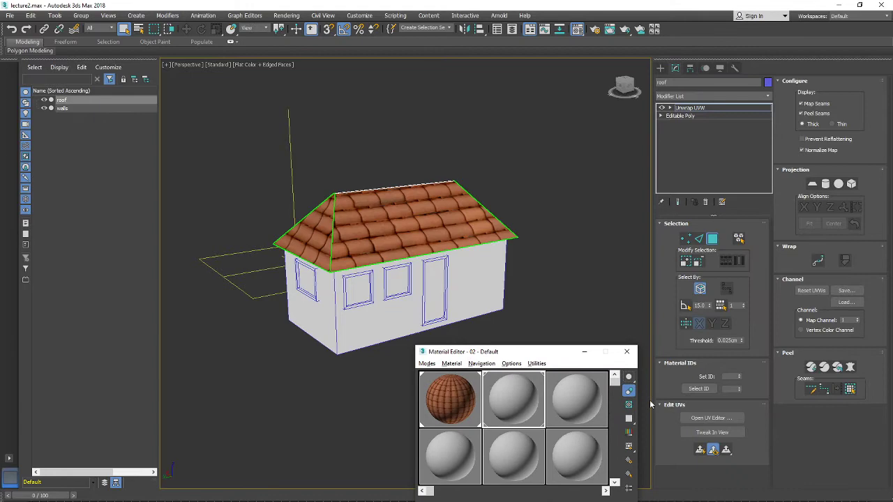
click(707, 418)
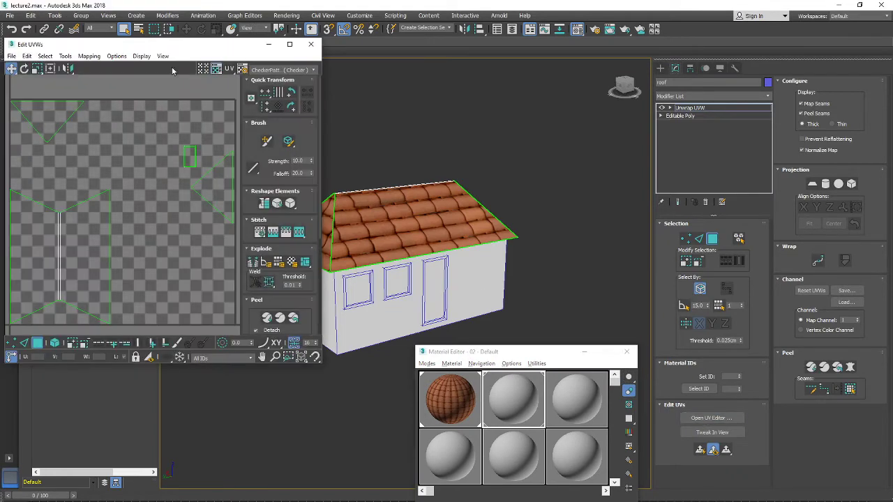
drag(127, 46, 680, 64)
scroll(447, 226, down, 4)
middle_drag(445, 226, 413, 226)
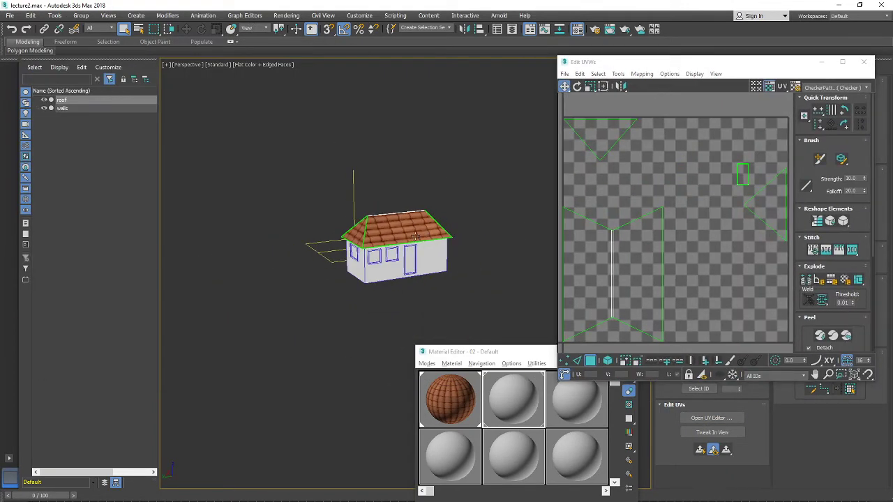
scroll(412, 226, up, 2)
middle_drag(685, 258, 686, 236)
scroll(686, 200, down, 2)
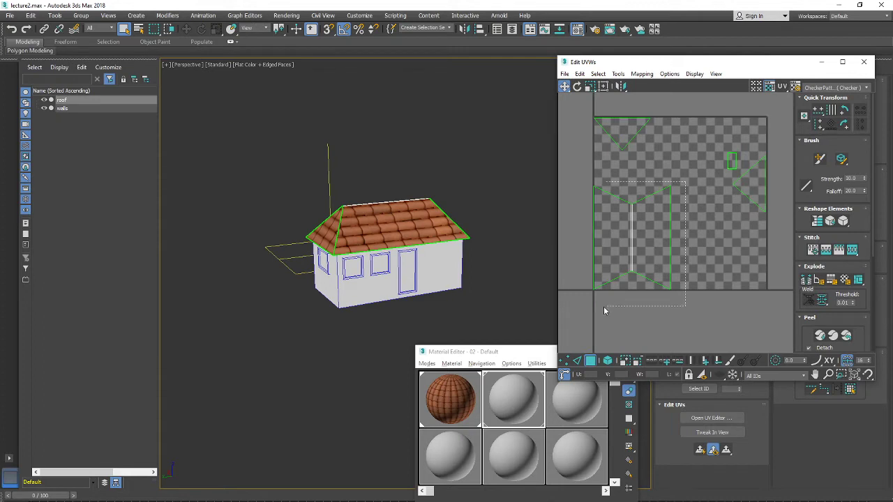
Select the joined UV shells of the two long roof slopes and rotate them 90 degrees.
drag(605, 307, 601, 306)
scroll(436, 234, up, 5)
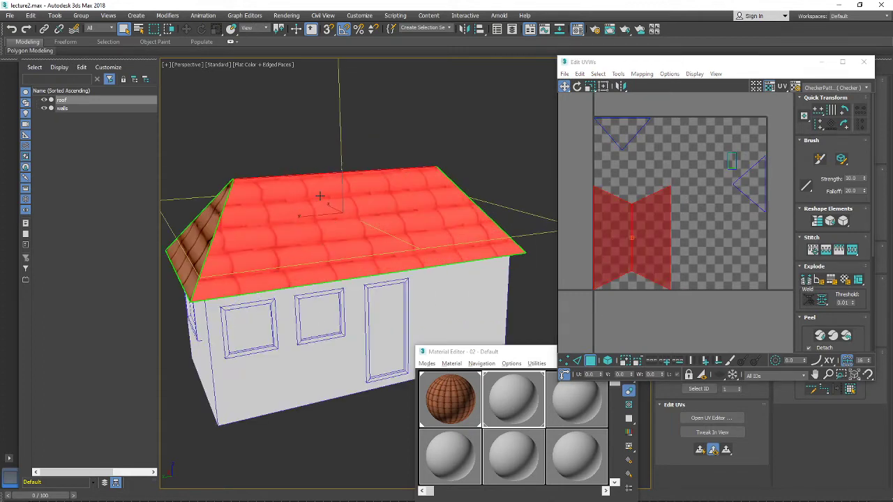
alt+middle_drag(309, 183, 371, 212)
scroll(300, 202, down, 3)
scroll(300, 202, up, 4)
scroll(291, 175, down, 4)
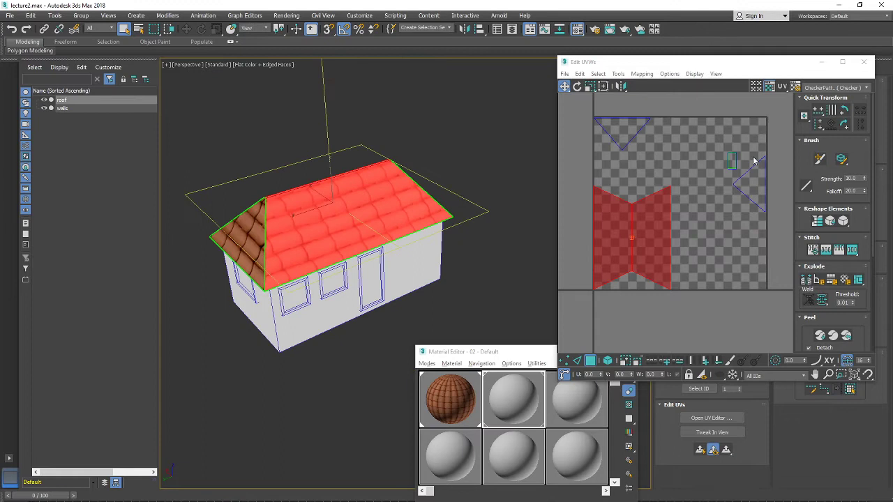
click(845, 126)
middle_drag(594, 252, 605, 252)
middle_drag(426, 237, 418, 244)
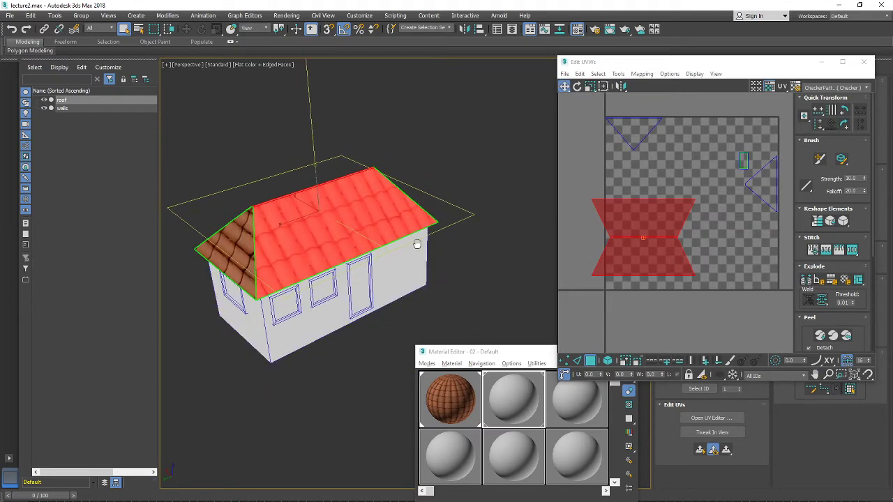
Select the UV shell of the triangular roof slope at the house's end and rotate it 90 degrees to align its tiles.
scroll(311, 277, up, 2)
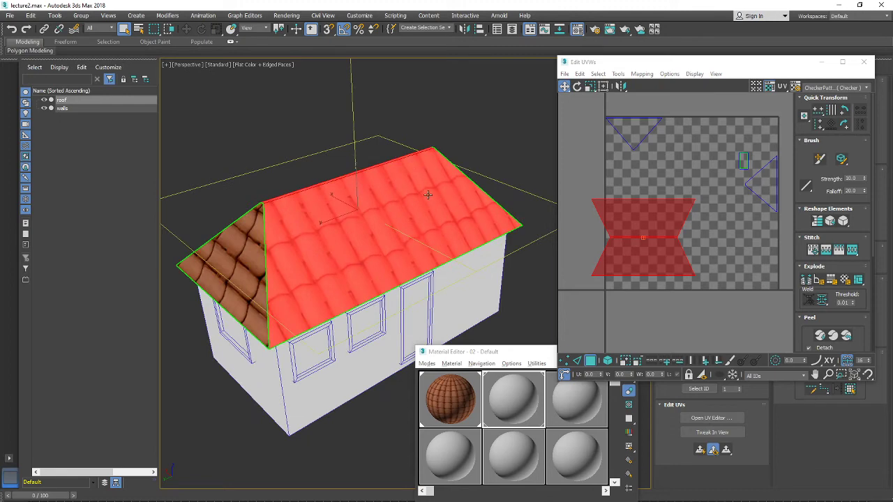
alt+middle_drag(428, 194, 436, 221)
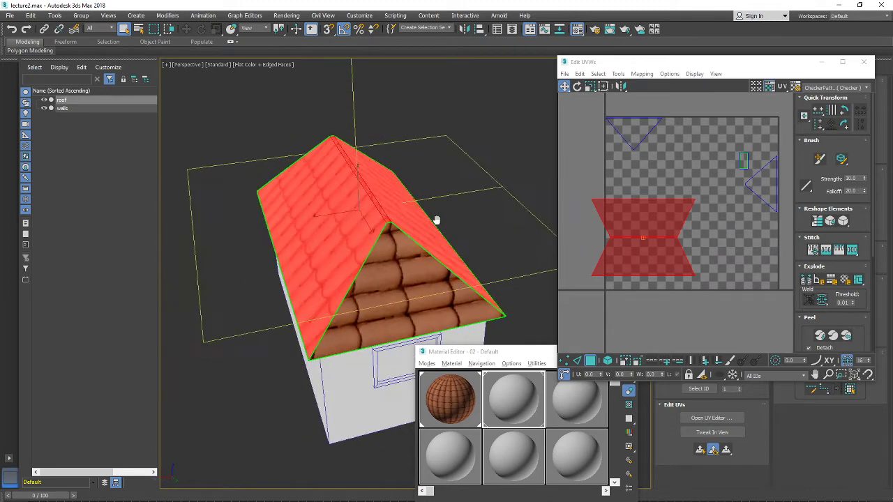
click(397, 277)
click(843, 125)
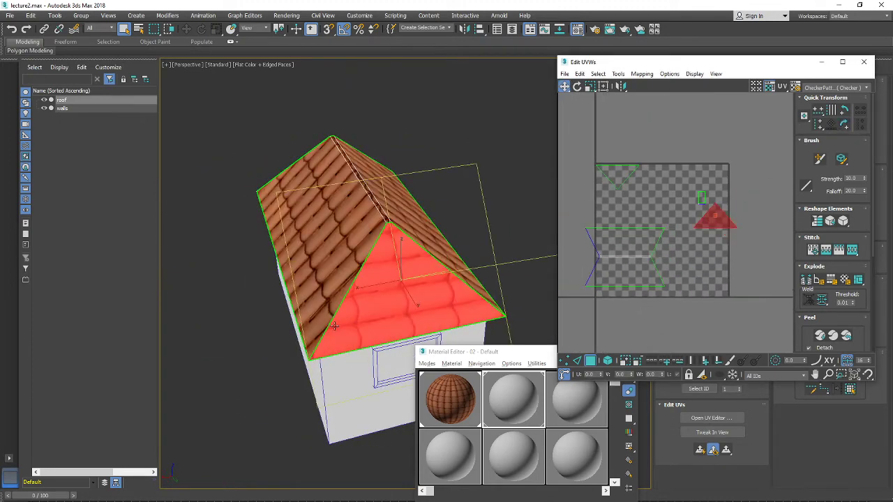
alt+middle_drag(447, 279, 177, 62)
middle_drag(680, 241, 680, 233)
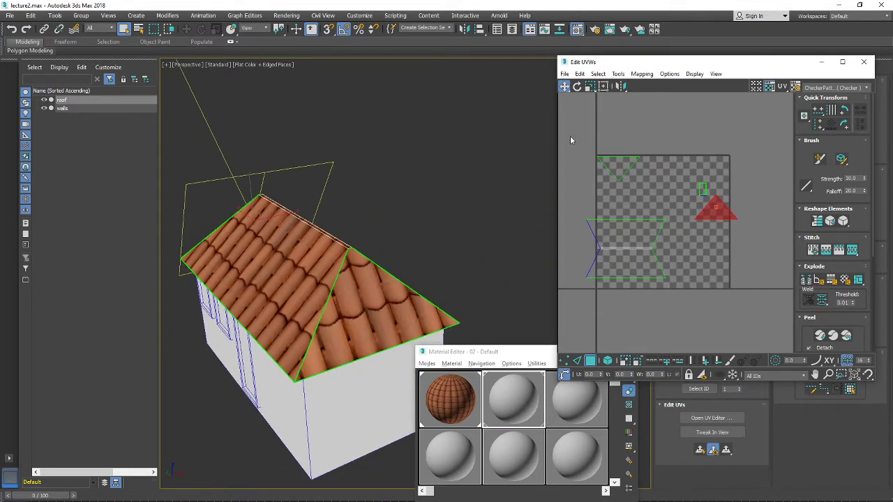
Select all the roof's UV shells and scale them up uniformly so the tiles become smaller on the roof.
drag(764, 322, 764, 321)
alt+middle_drag(312, 296, 369, 290)
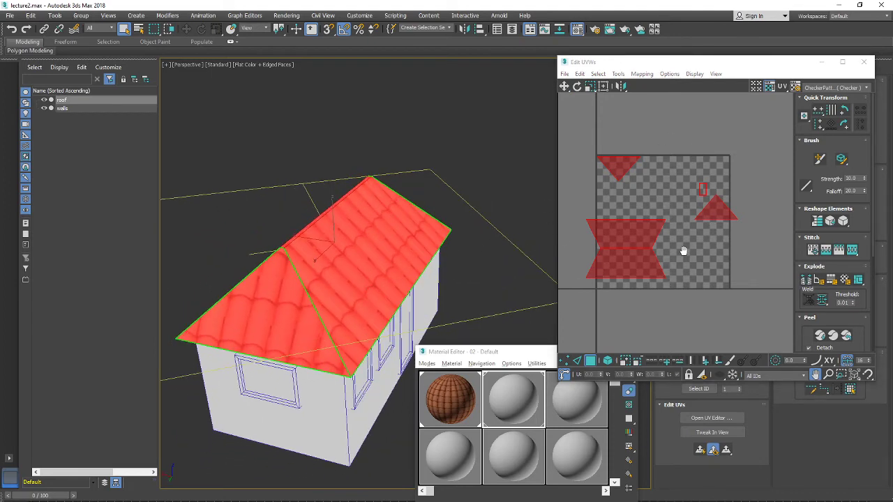
middle_drag(684, 251, 684, 250)
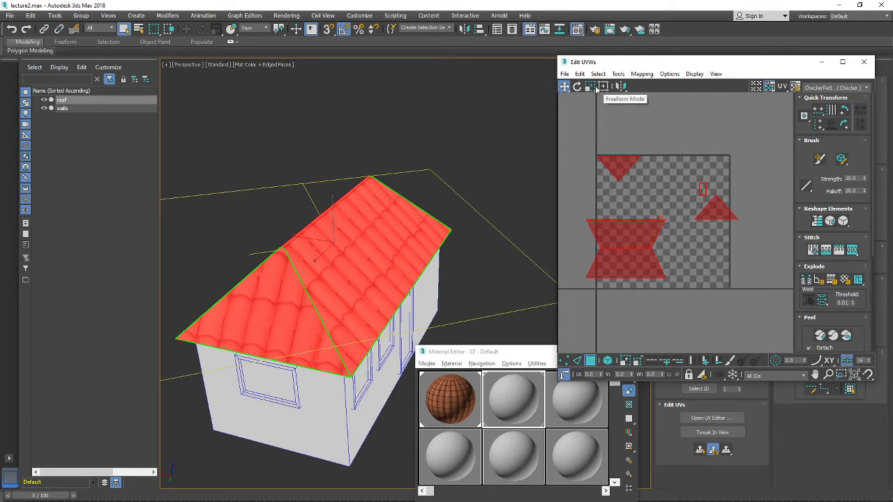
alt+middle_drag(339, 245, 363, 259)
key(F2)
scroll(312, 278, up, 2)
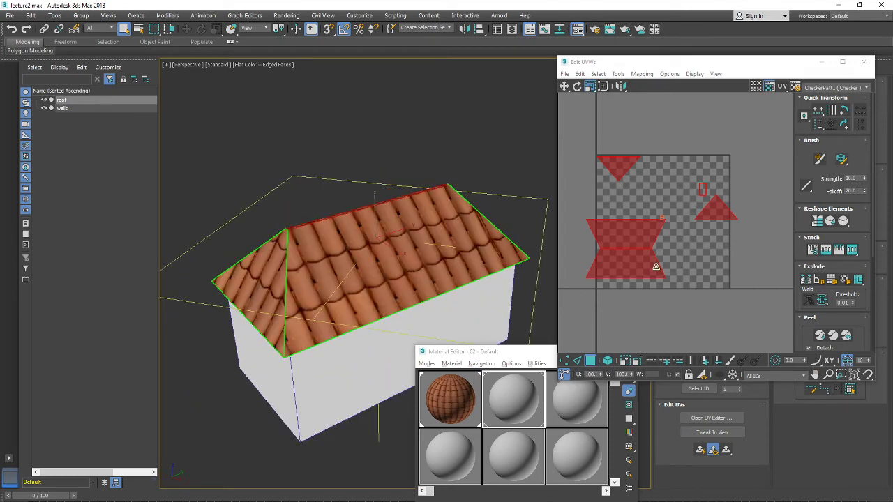
drag(656, 267, 653, 223)
Examine the tile size and direction on every roof slope and compare them with the enlarged UV shells.
scroll(417, 257, down, 2)
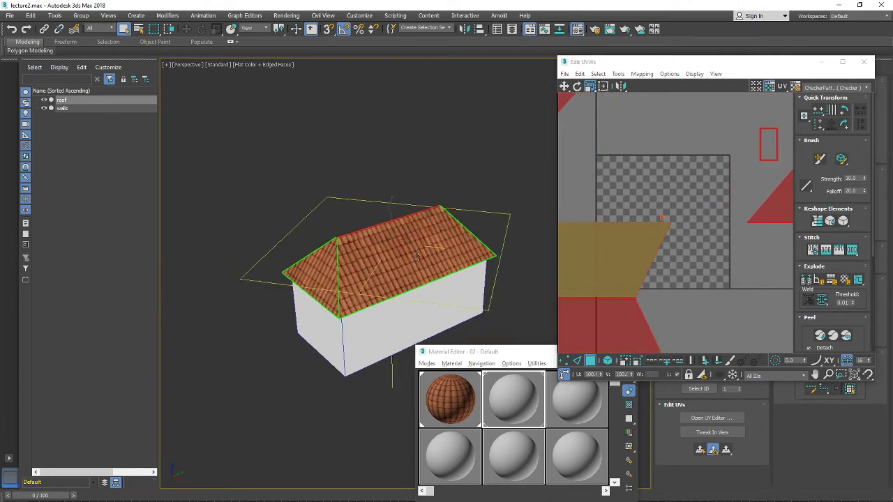
alt+middle_drag(304, 260, 433, 253)
scroll(295, 252, up, 3)
alt+middle_drag(307, 238, 382, 236)
alt+middle_drag(398, 272, 391, 253)
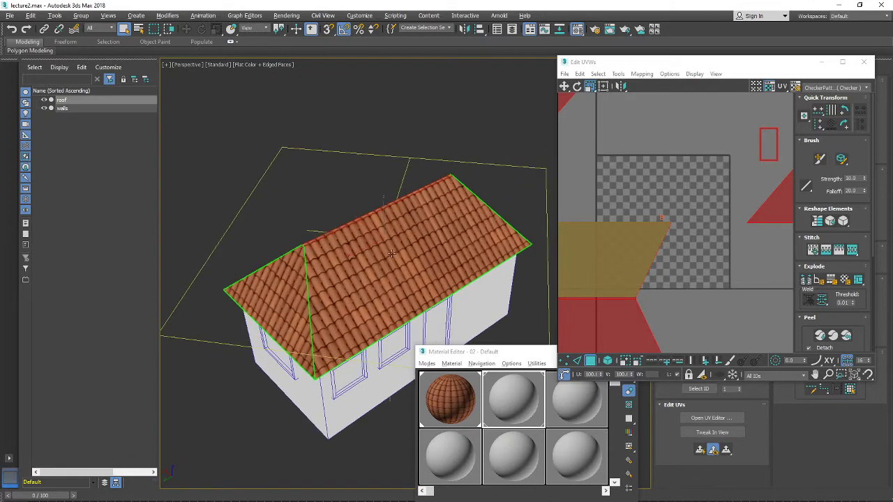
scroll(628, 257, down, 2)
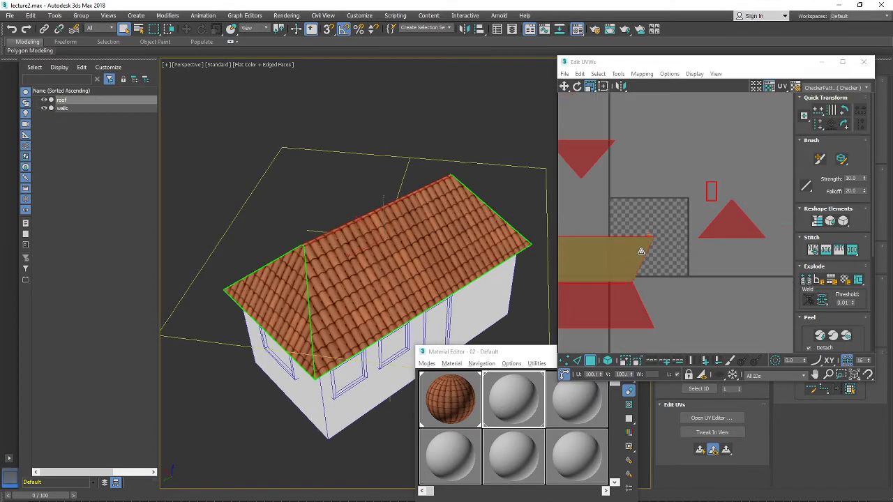
middle_drag(640, 252, 675, 236)
alt+middle_drag(423, 239, 314, 229)
alt+middle_drag(387, 281, 302, 232)
alt+middle_drag(471, 318, 377, 296)
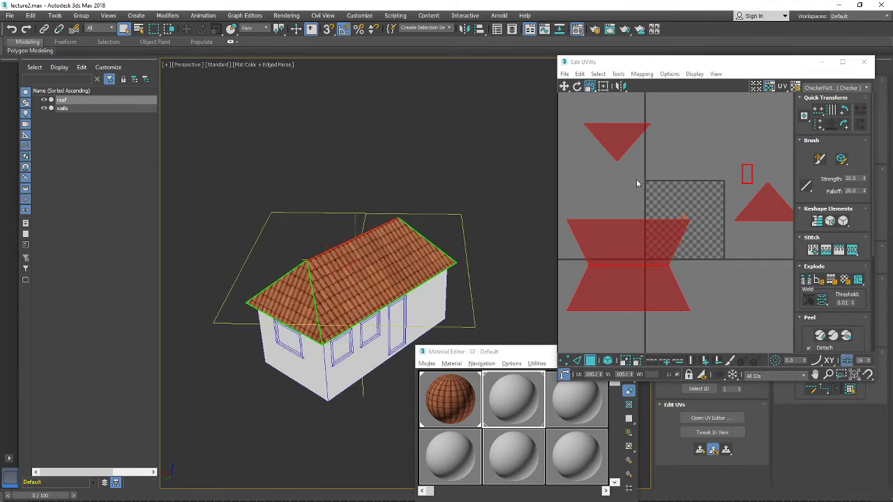
Show the roof.jpg map as the UV editor's background and tile it behind all the shells.
click(820, 88)
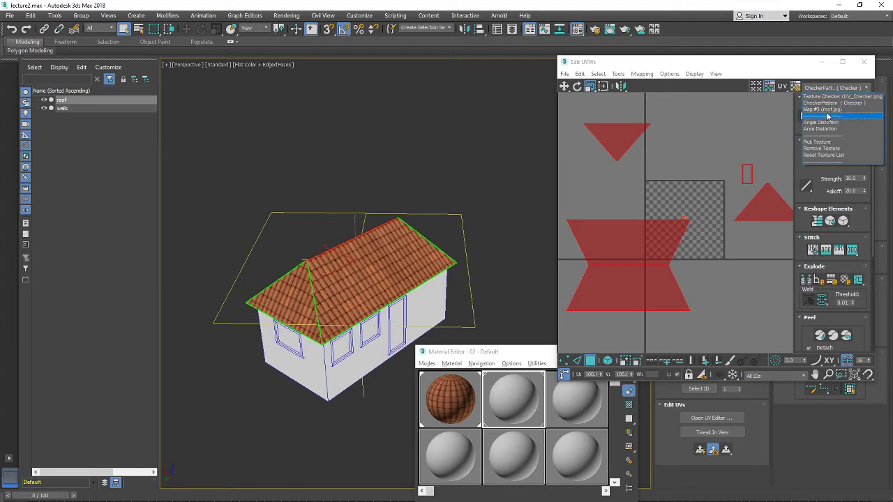
click(829, 116)
scroll(712, 156, up, 2)
middle_drag(711, 156, 687, 151)
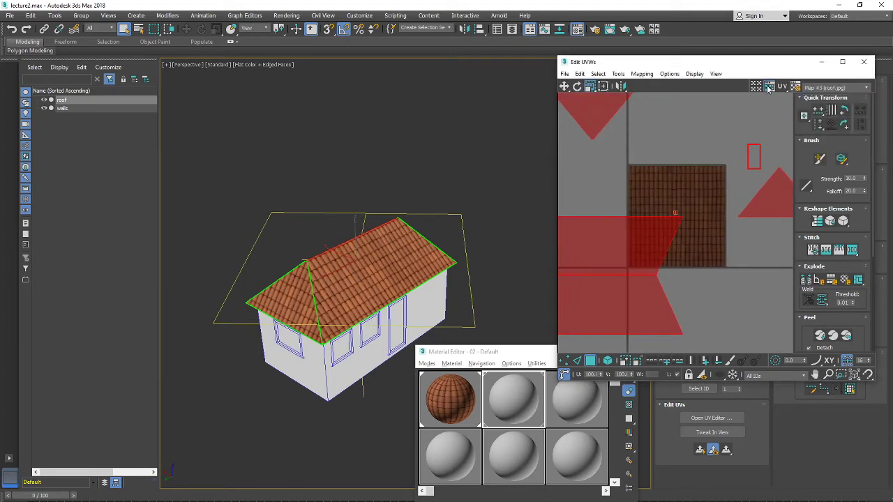
click(769, 89)
click(769, 89)
click(758, 88)
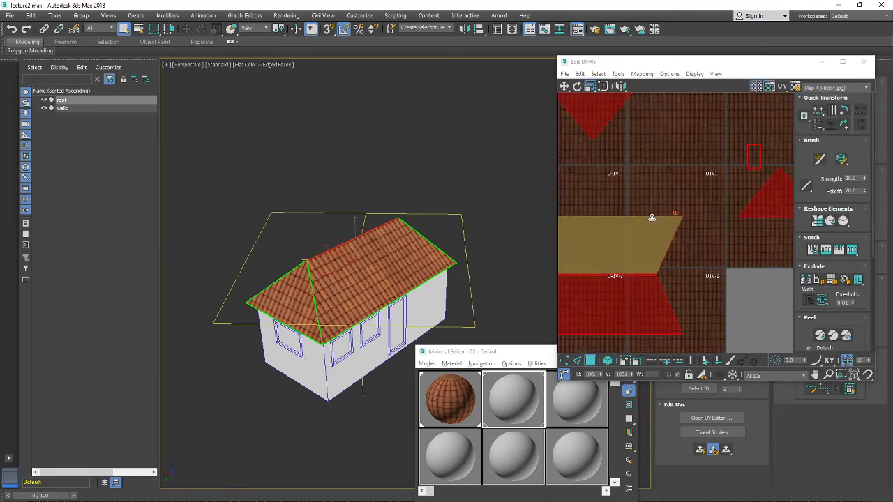
scroll(724, 139, down, 3)
middle_drag(727, 189, 732, 216)
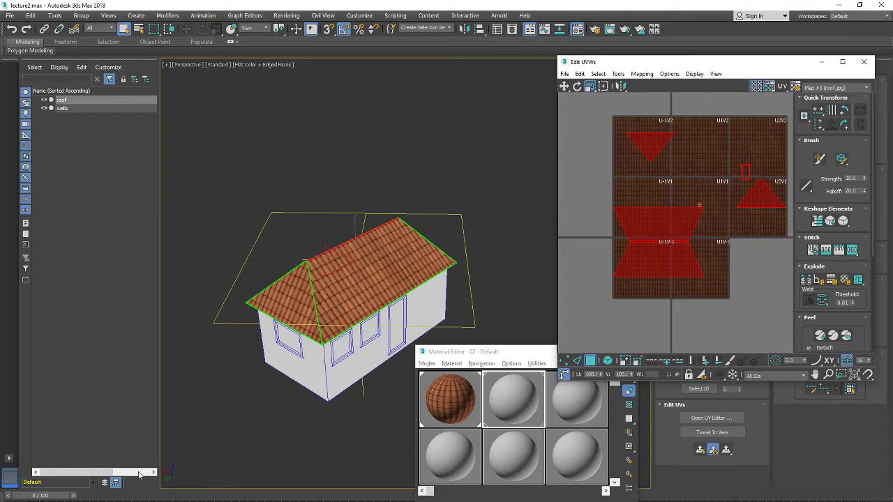
click(92, 501)
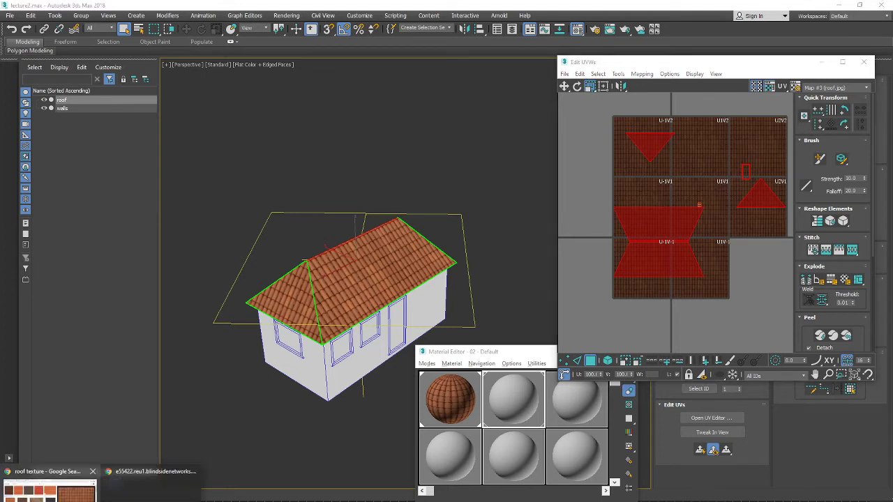
click(63, 491)
click(176, 7)
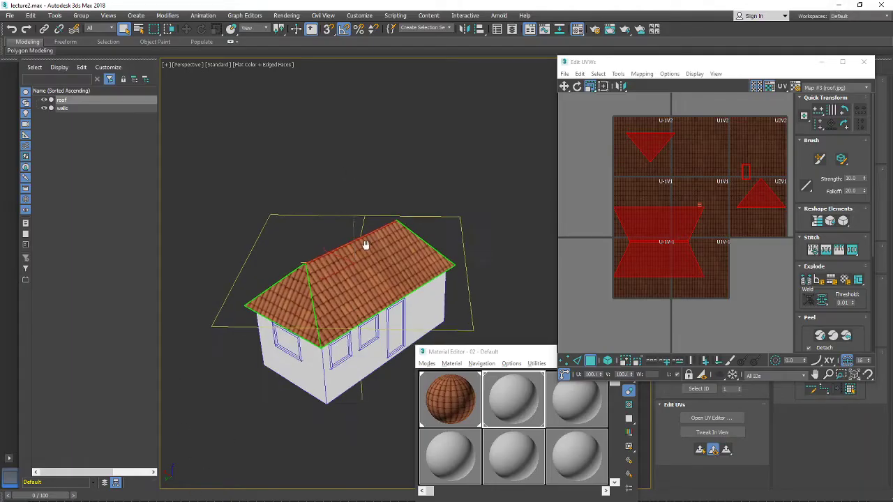
Scale all the roof's UV shells up a little further, judging the tile density on the roof from both sides.
scroll(367, 245, up, 4)
alt+middle_drag(367, 245, 320, 227)
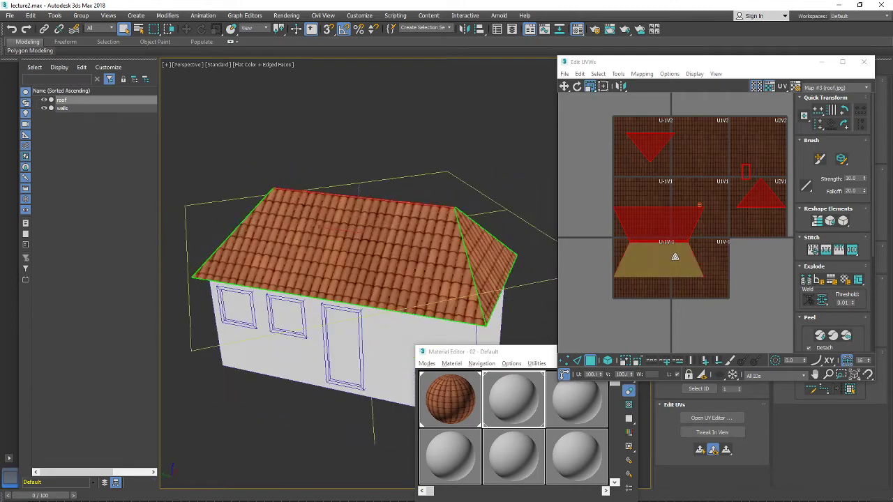
middle_drag(672, 254, 637, 244)
scroll(618, 238, up, 2)
scroll(668, 292, down, 4)
mouse_move(646, 271)
mouse_down()
mouse_move(644, 221)
mouse_move(635, 292)
mouse_move(637, 235)
mouse_move(631, 261)
mouse_up()
alt+middle_drag(364, 245, 442, 245)
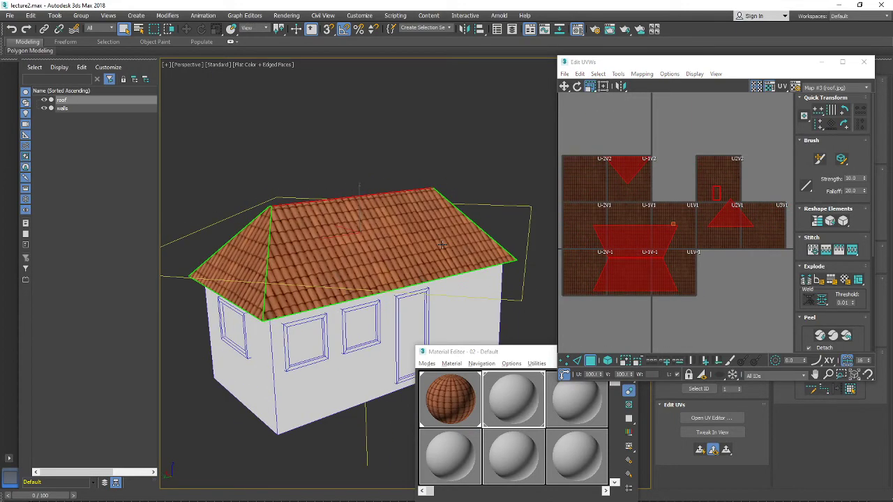
Close the roof's UV editor and collapse the Unwrap UVW modifier into the editable poly.
click(864, 62)
middle_drag(452, 210, 487, 201)
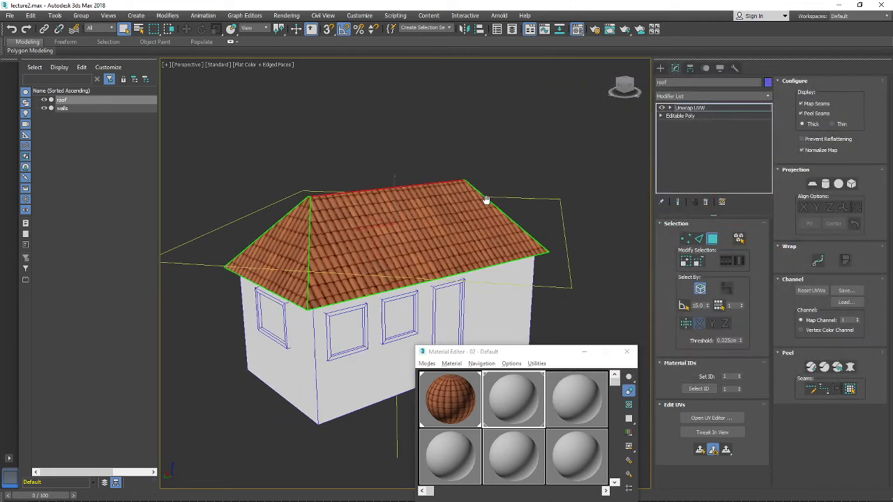
right_click(721, 109)
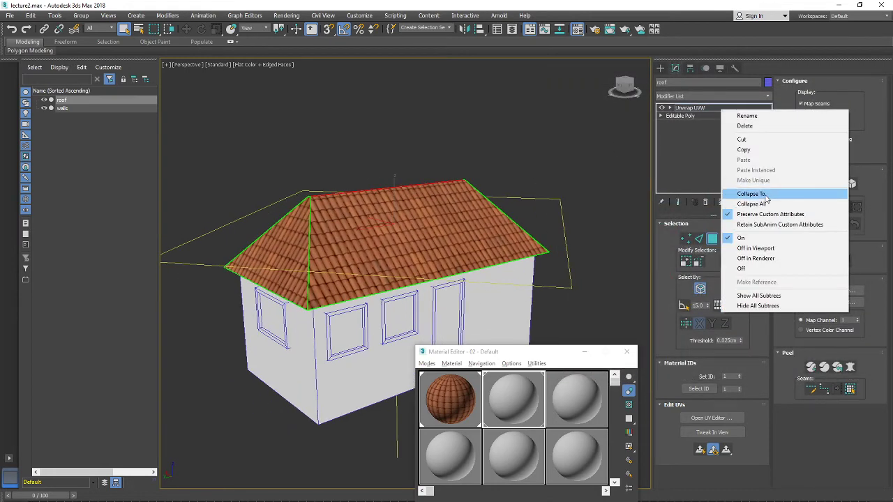
click(740, 196)
click(489, 312)
alt+middle_drag(461, 279, 416, 246)
key(F4)
middle_drag(456, 218, 423, 223)
scroll(407, 223, down, 2)
key(F4)
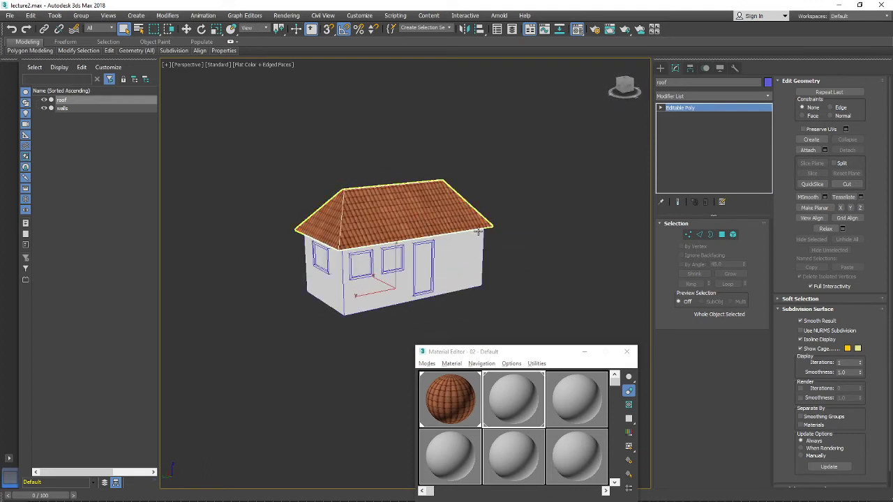
scroll(414, 268, up, 2)
Select the three window elements and the door element of the walls and detach them as a separate object.
click(381, 263)
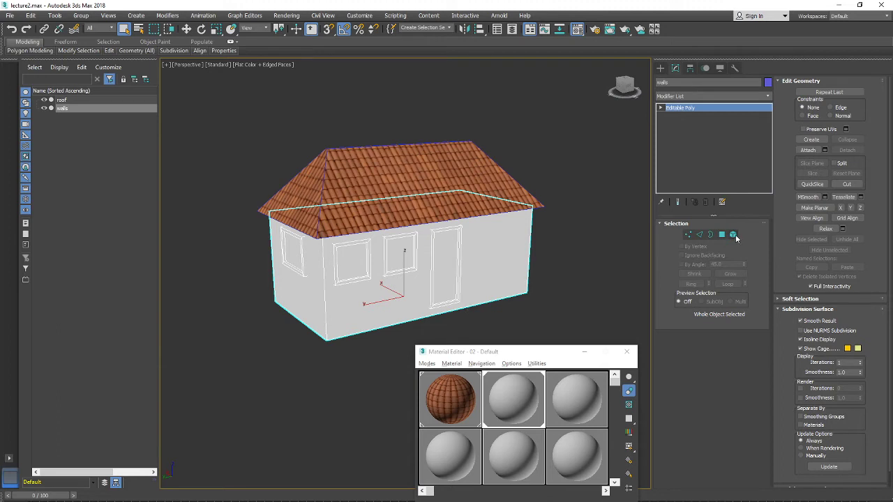
click(733, 235)
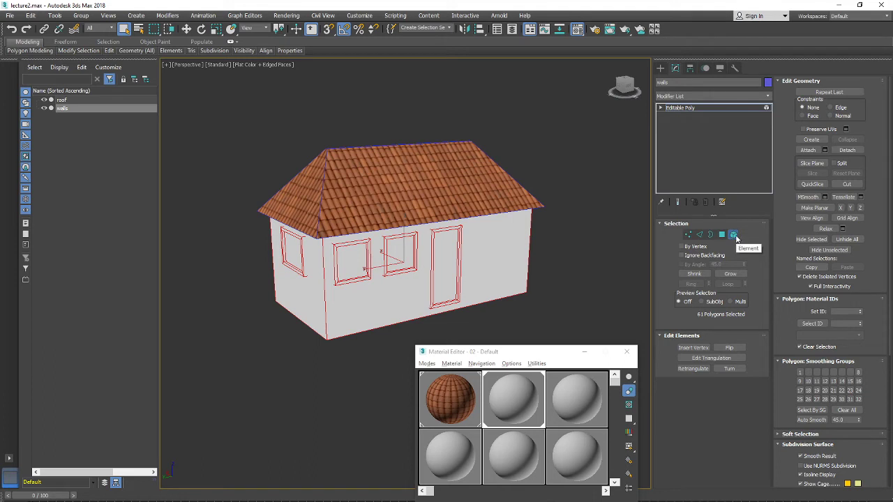
click(302, 273)
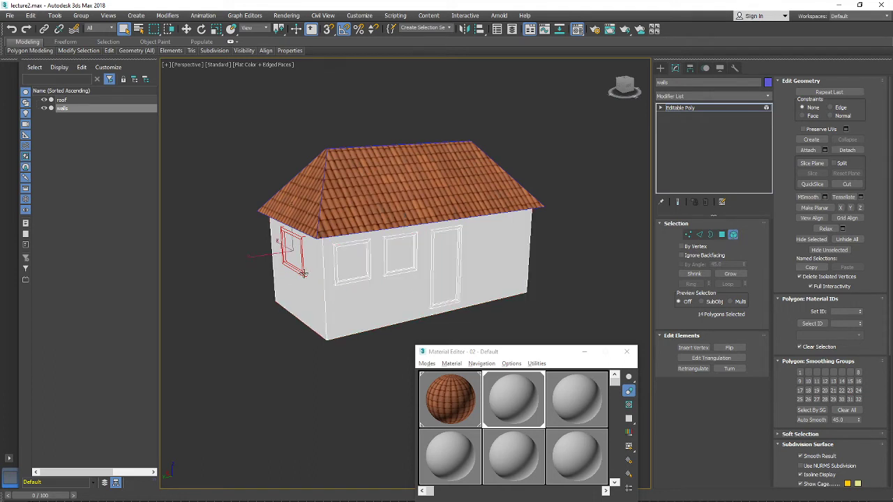
ctrl+click(367, 278)
ctrl+click(390, 273)
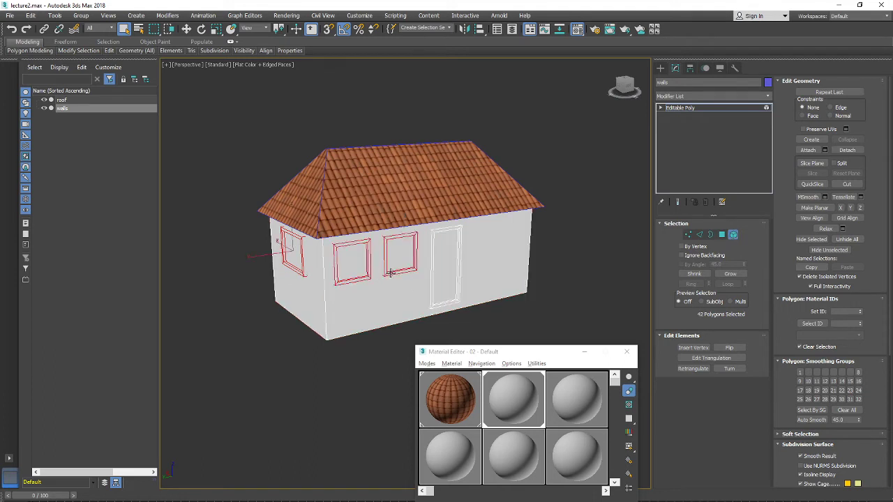
ctrl+click(436, 304)
alt+middle_drag(469, 271, 545, 265)
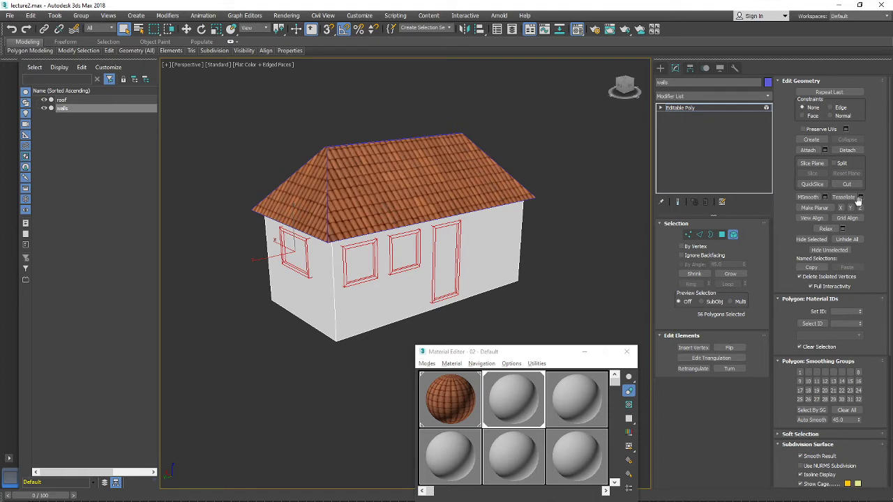
click(847, 150)
click(481, 278)
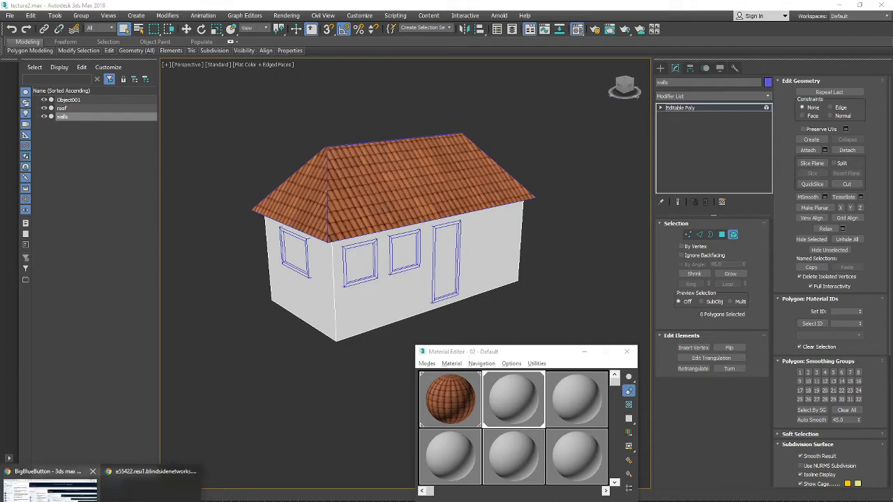
Switch to the Chrome browser, search Google Images for "wooden wall texture" and browse the results.
click(50, 491)
click(384, 8)
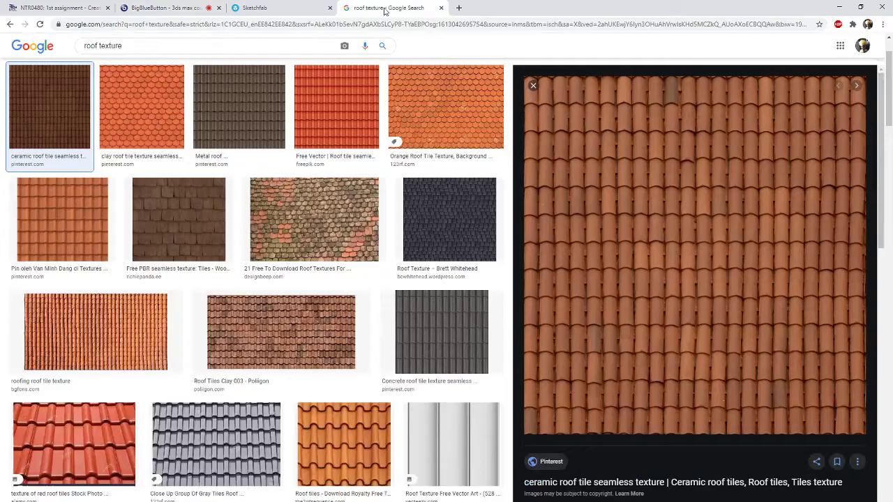
triple_click(157, 48)
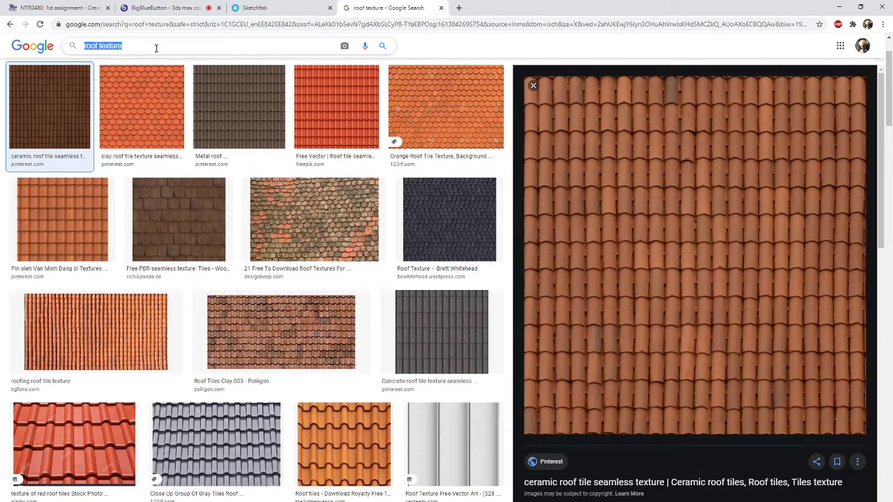
text(wooden wa)
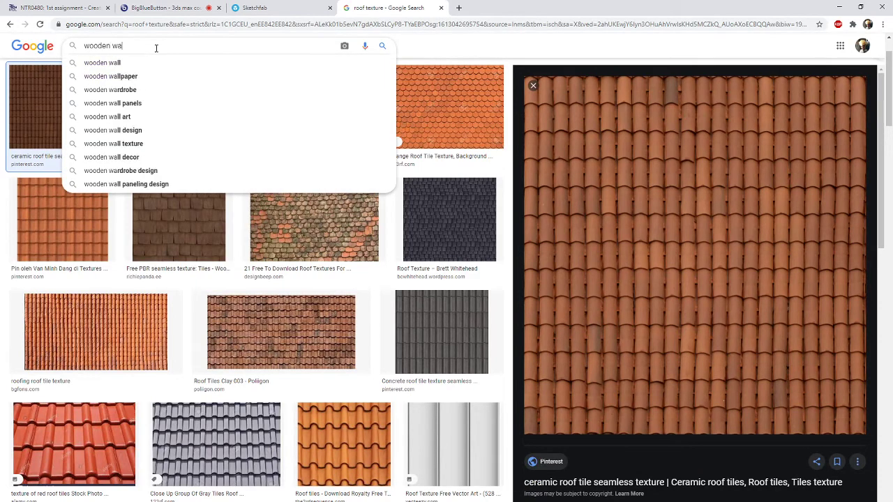
text(ll texture)
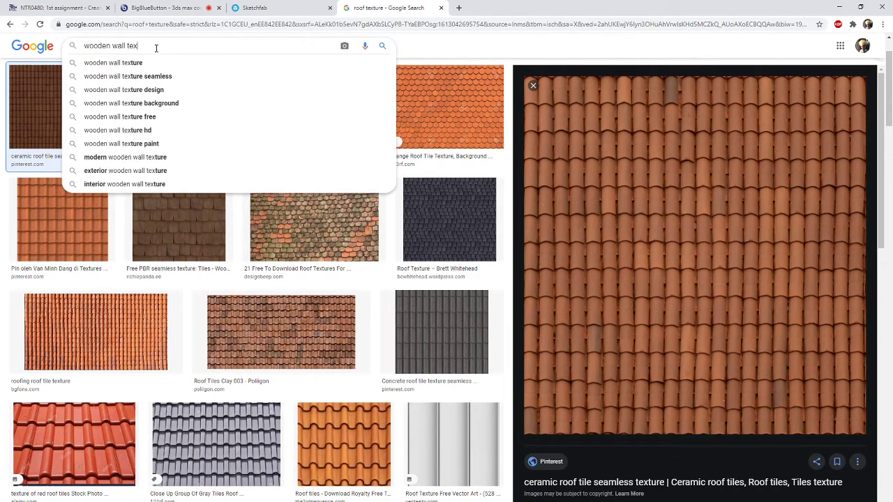
key(Return)
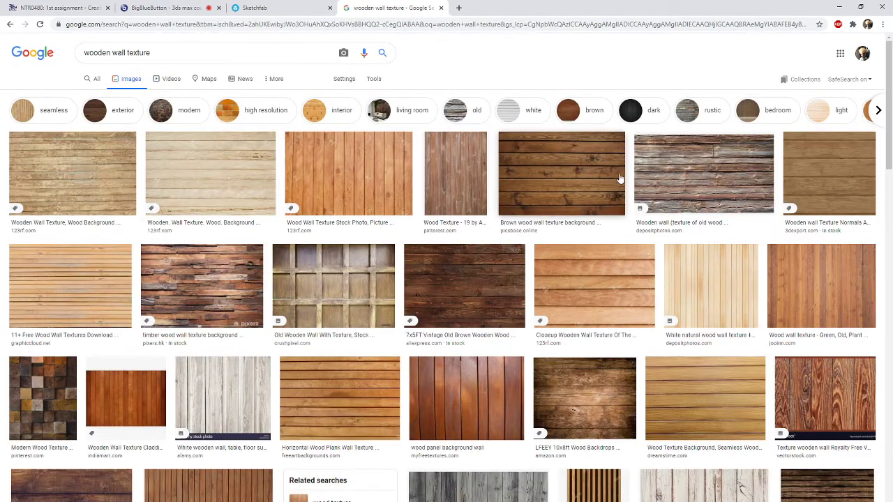
scroll(624, 178, down, 3)
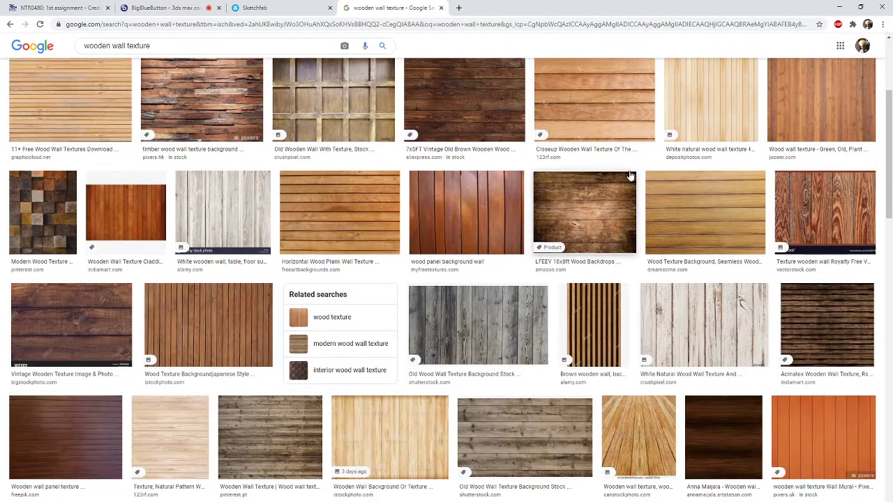
scroll(630, 176, down, 5)
scroll(628, 178, up, 7)
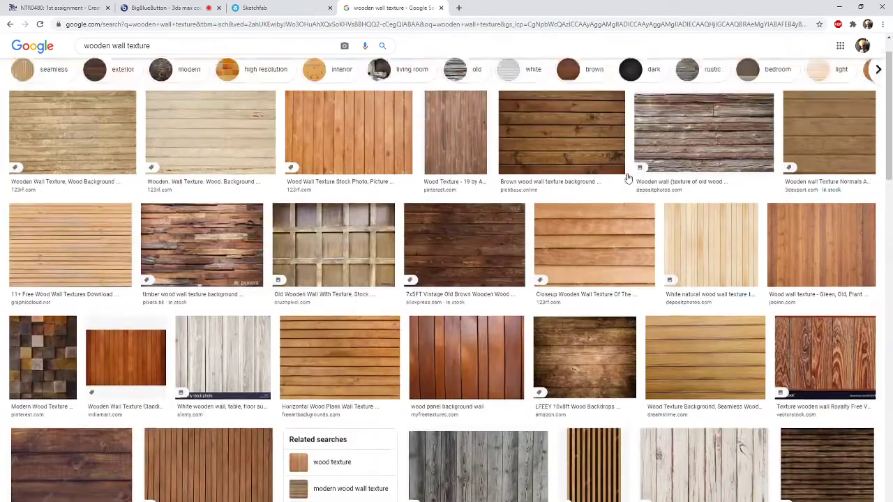
Refine the image search to "painted wooden wall texture".
scroll(628, 178, up, 1)
click(111, 53)
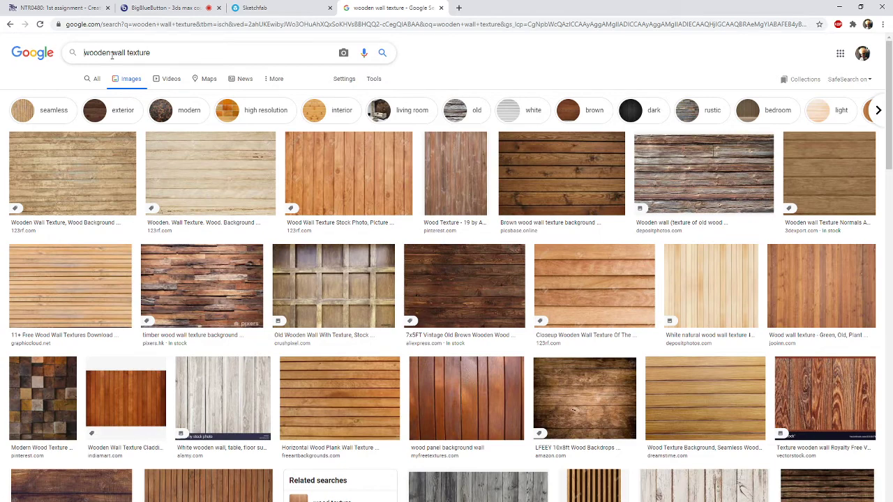
text(painted)
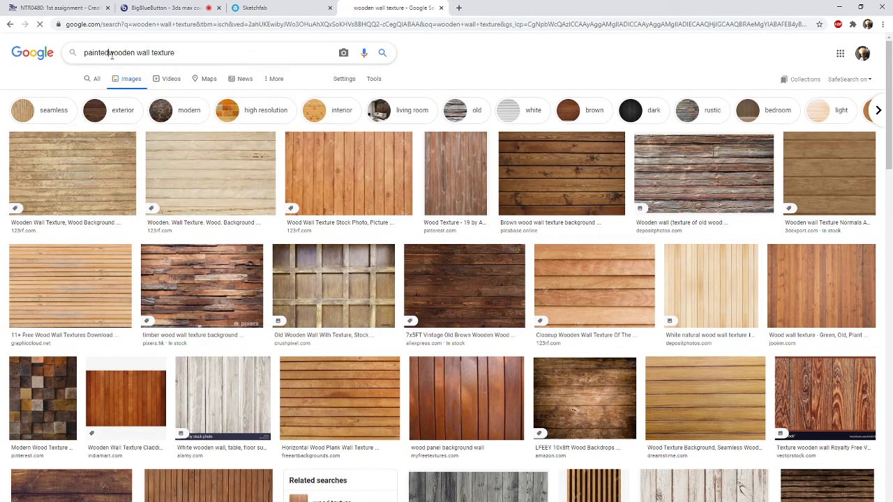
key(Return)
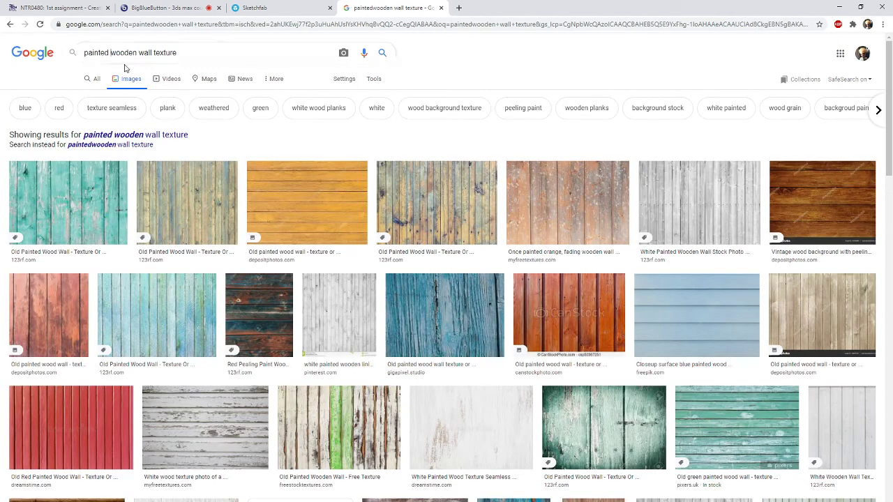
key(Return)
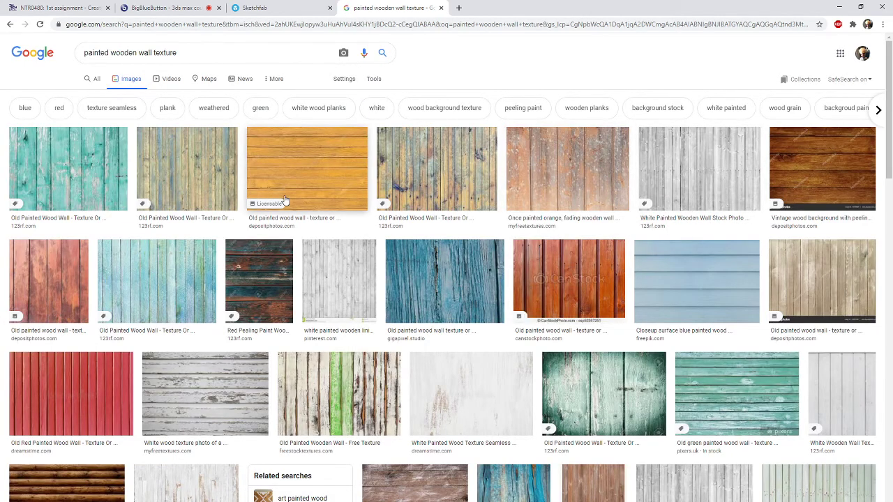
Extend the image search to "painted wooden wall texture tile" and look through the results for horizontal planks.
click(194, 52)
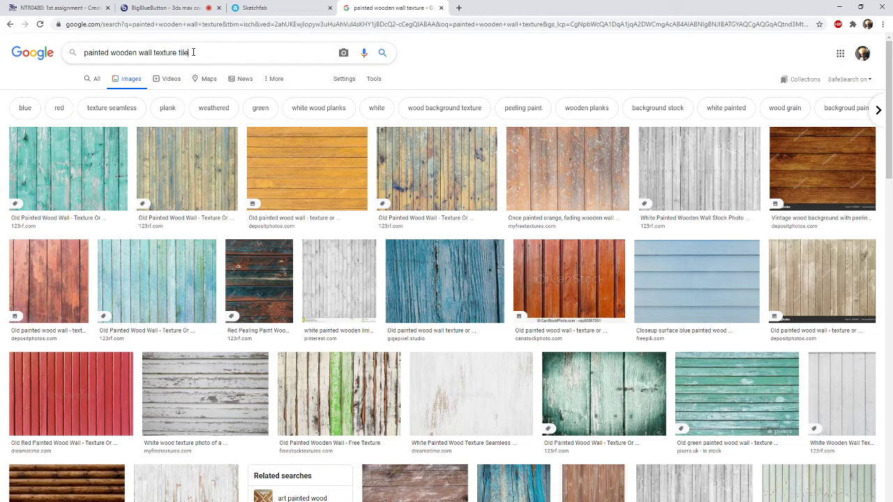
key(Return)
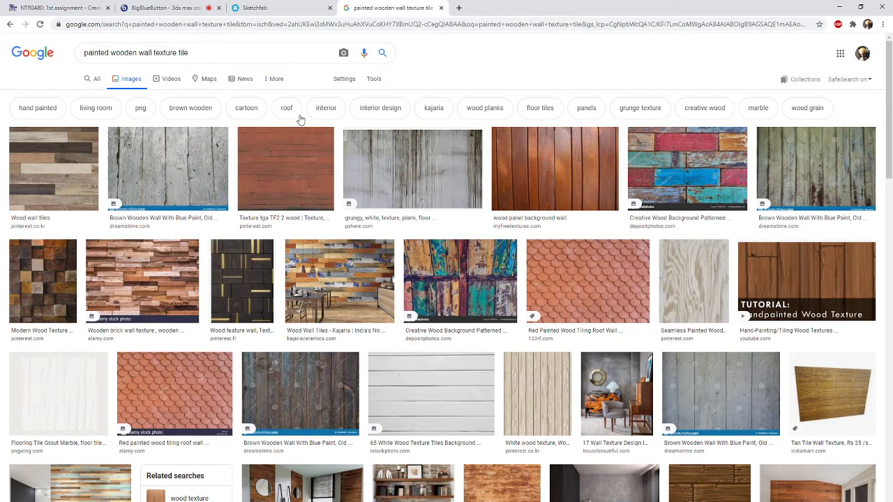
scroll(301, 120, down, 6)
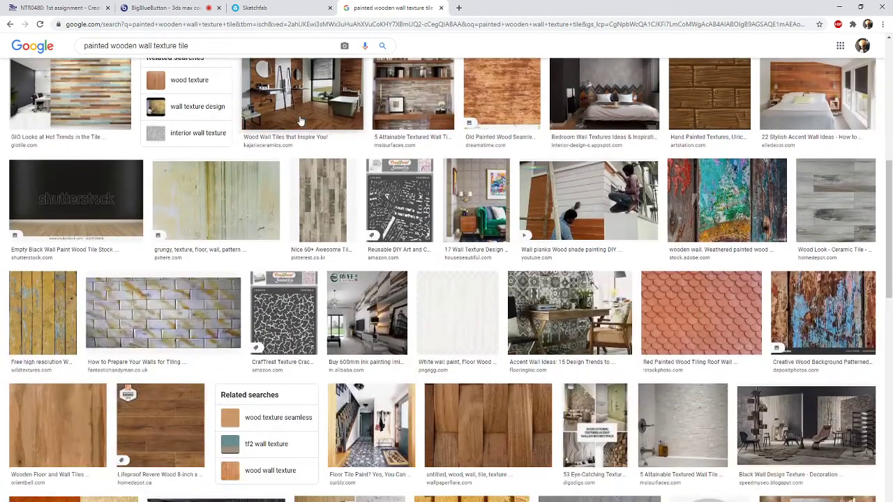
scroll(299, 124, up, 6)
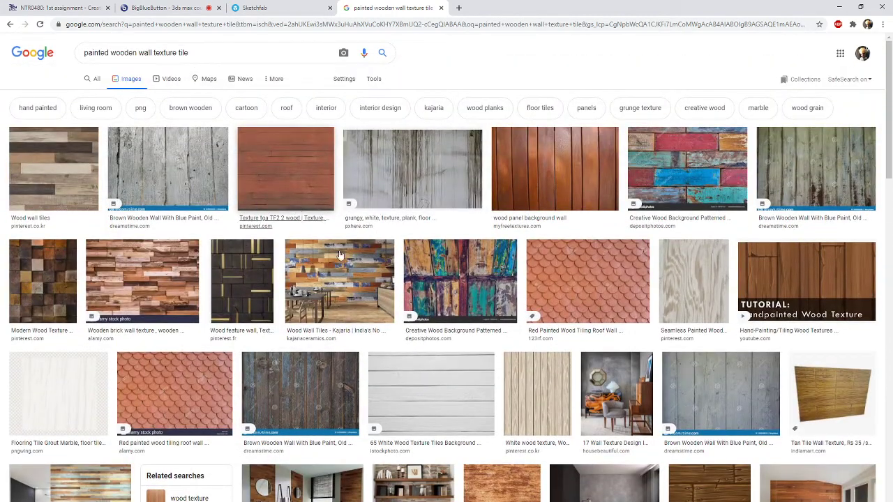
Save the white horizontal plank image from iStock as a JPEG in the lesson2 folder and restore the browser window down.
click(449, 410)
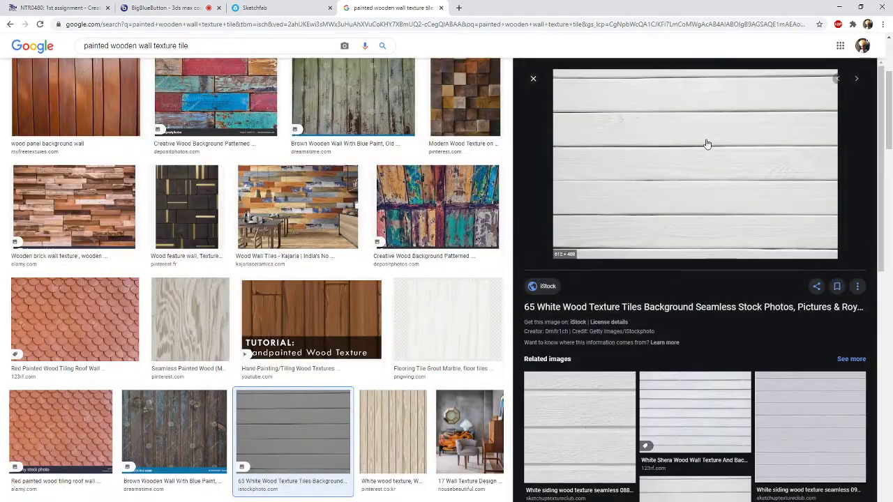
right_click(734, 164)
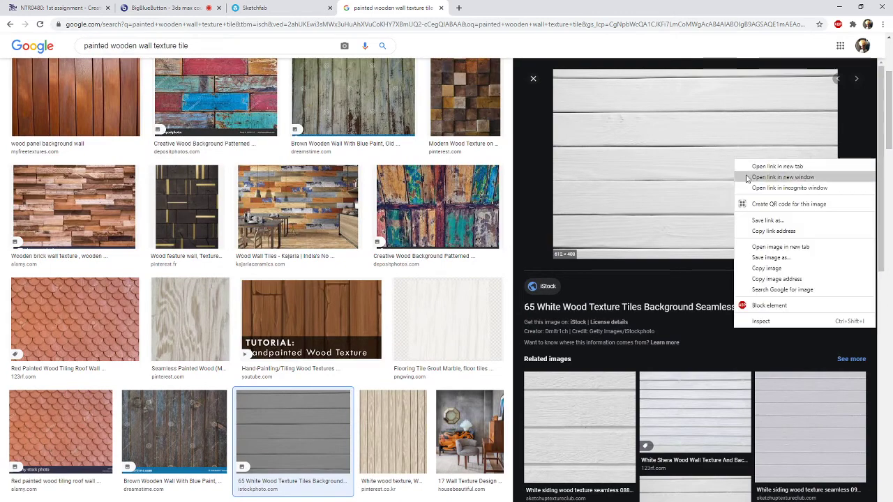
click(775, 256)
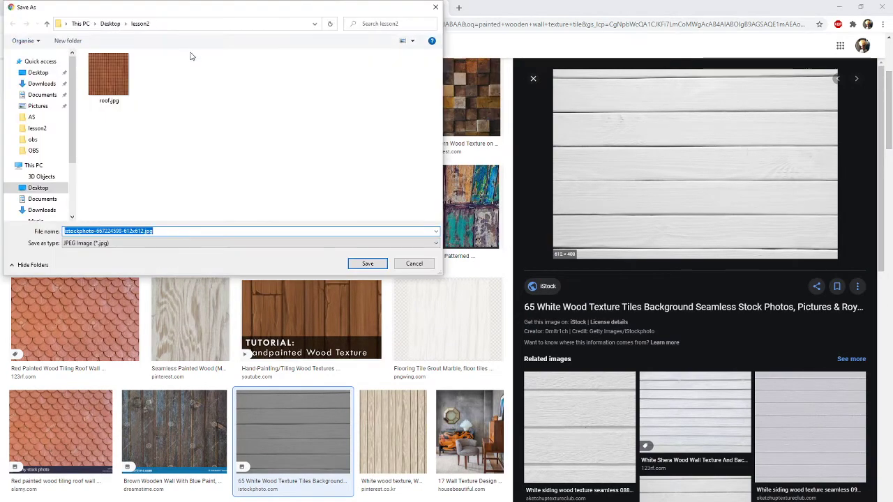
click(368, 264)
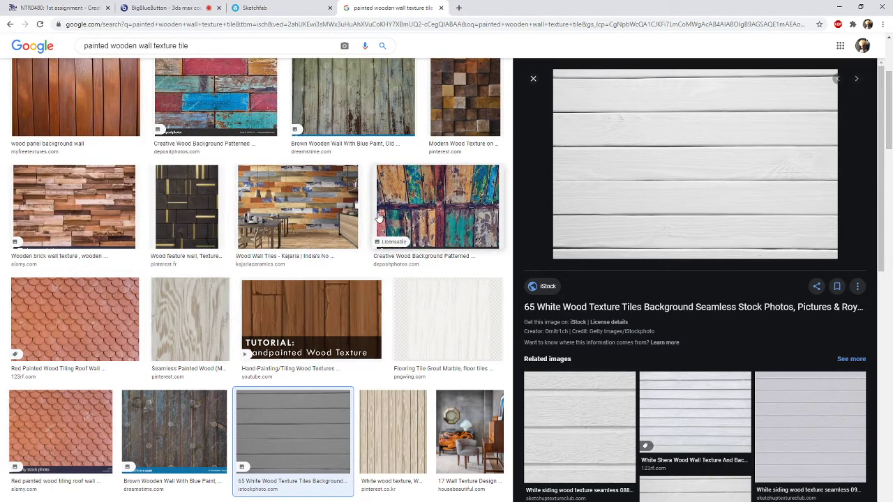
double_click(531, 8)
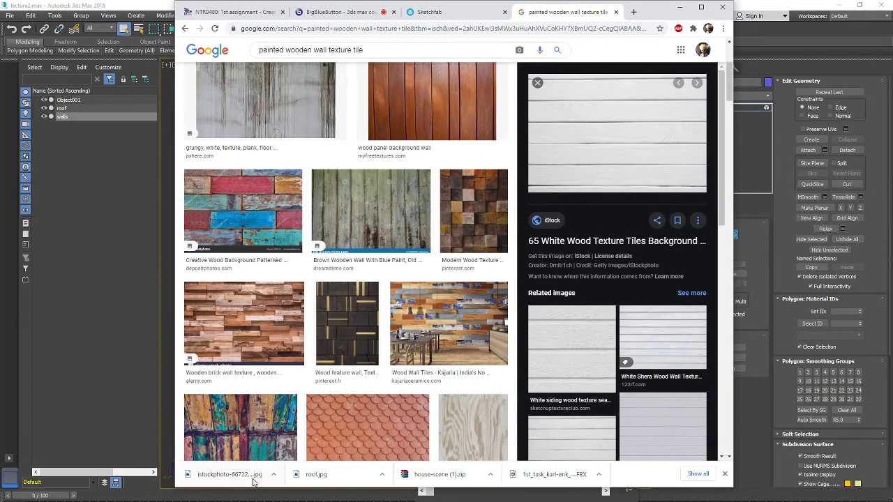
right_click(607, 93)
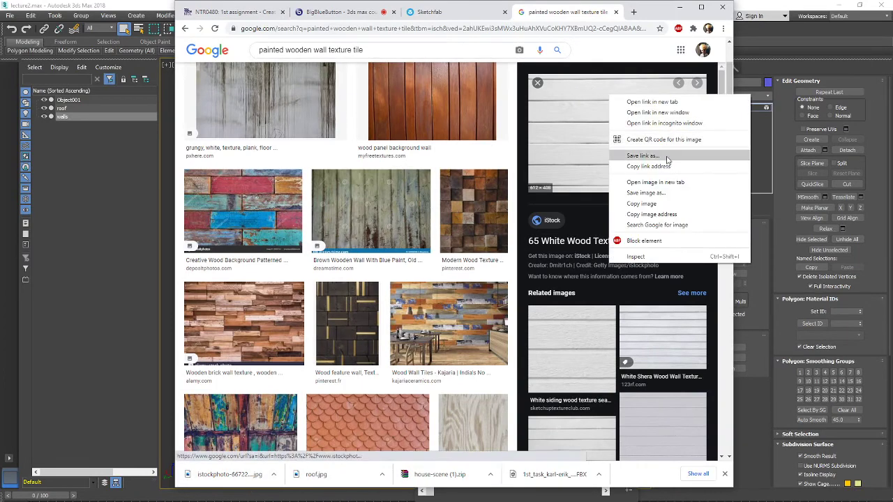
click(668, 192)
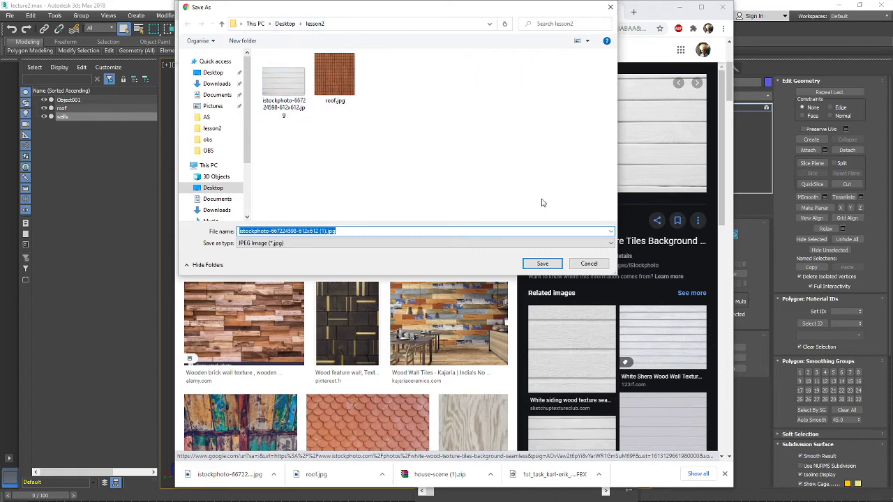
click(589, 265)
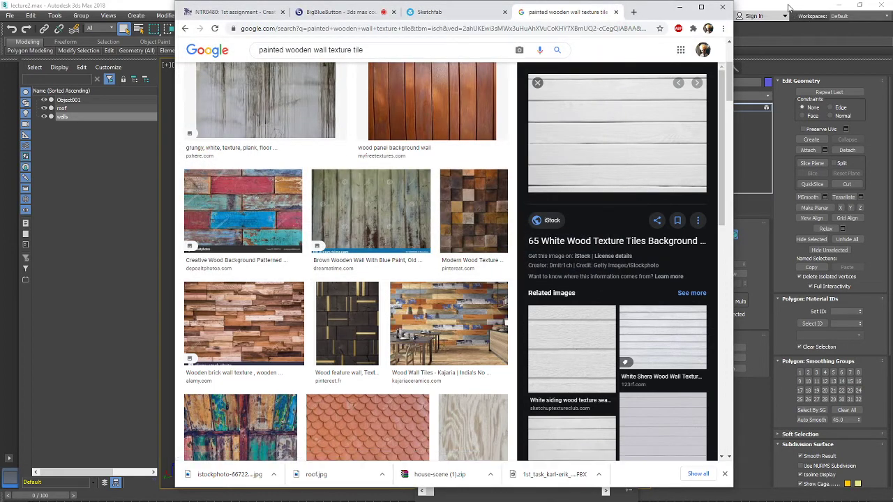
Switch to 3ds Max, load the saved istockphoto plank JPG as material 02 - Default's diffuse bitmap and show it on the walls.
click(795, 28)
middle_drag(544, 175, 502, 136)
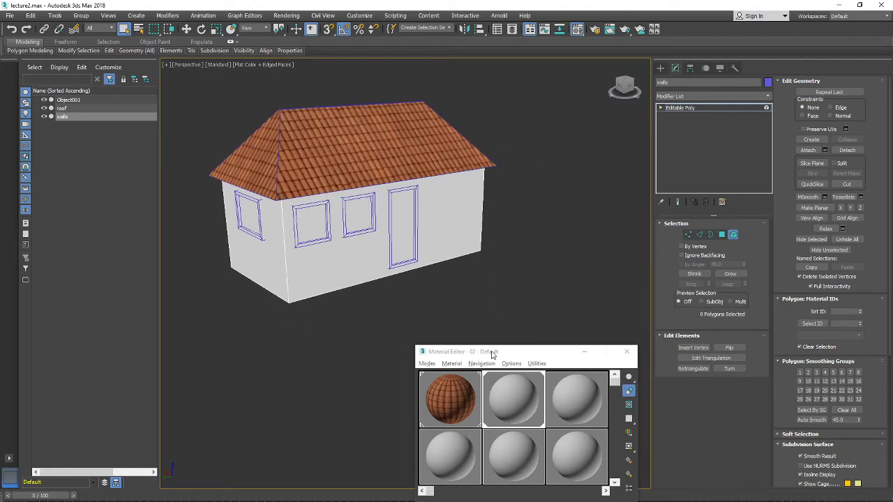
drag(491, 355, 626, 55)
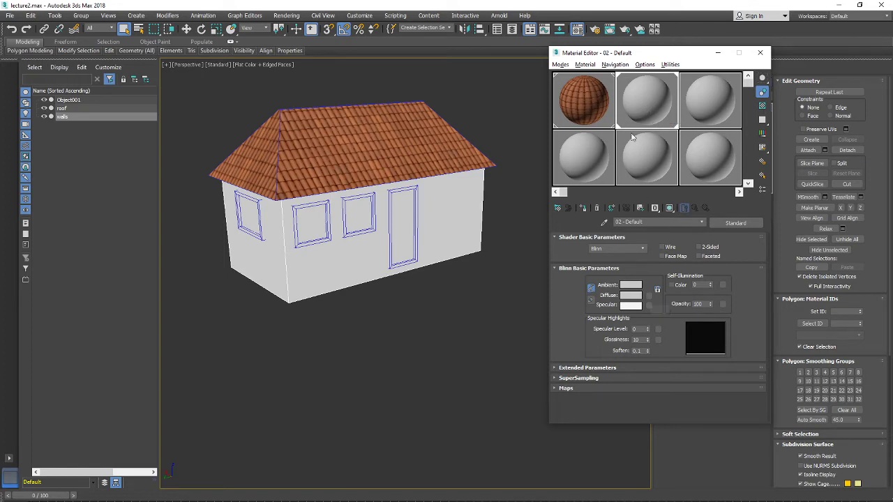
click(649, 296)
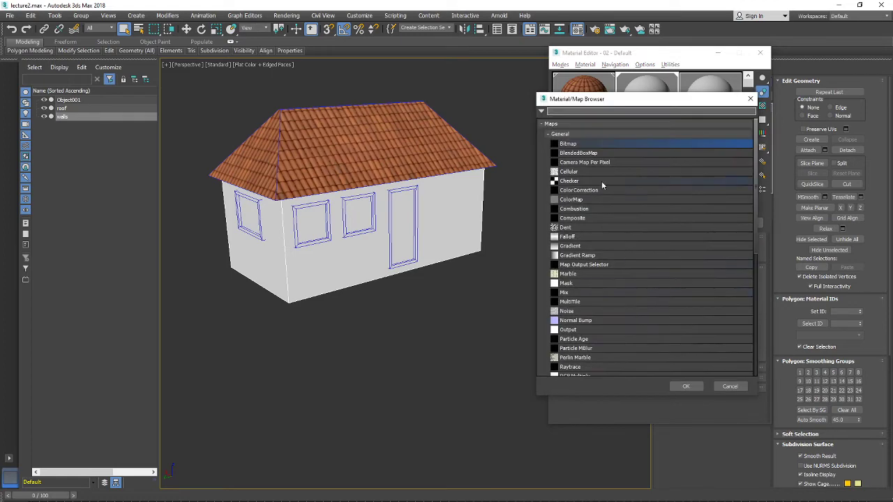
double_click(568, 143)
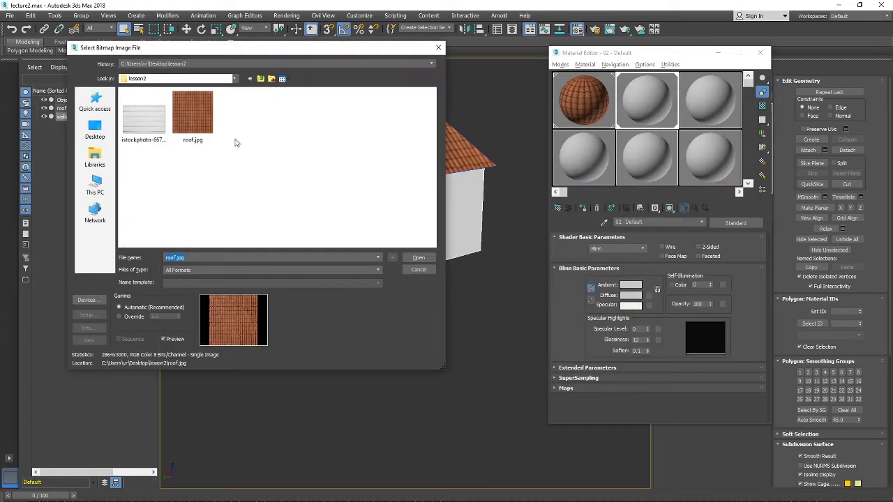
double_click(153, 133)
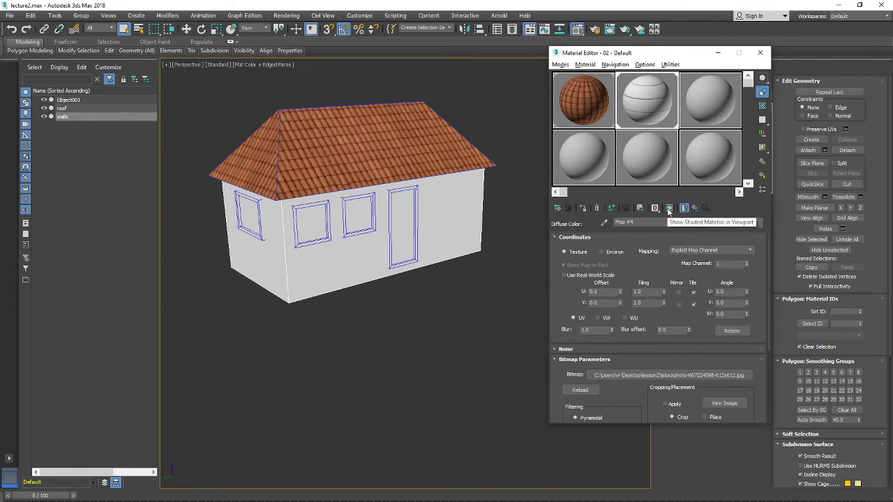
click(668, 208)
scroll(345, 286, up, 3)
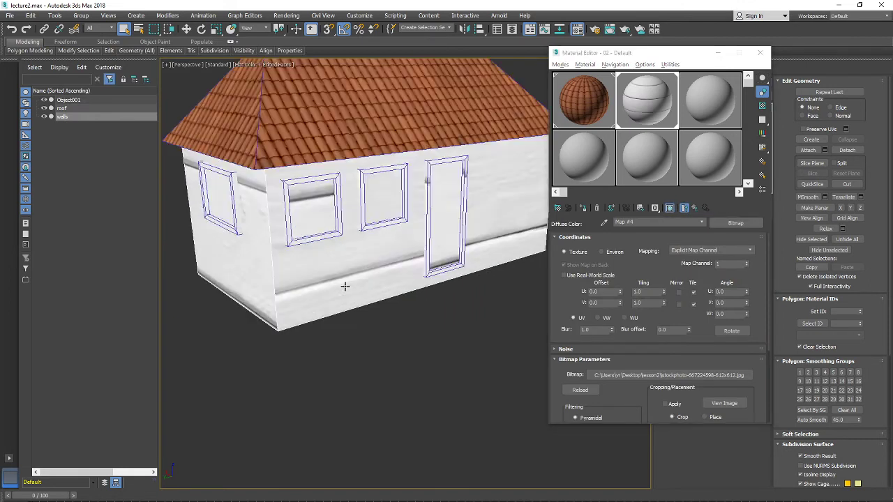
scroll(429, 265, up, 3)
scroll(446, 255, down, 10)
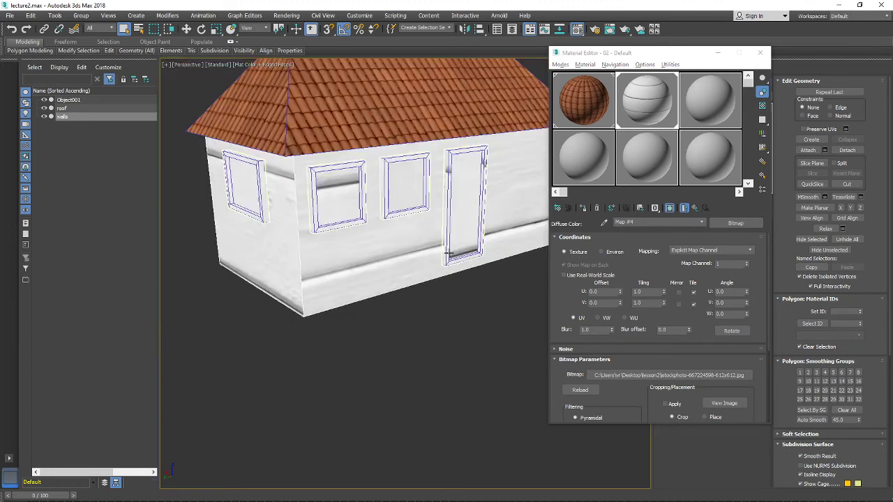
scroll(469, 248, up, 3)
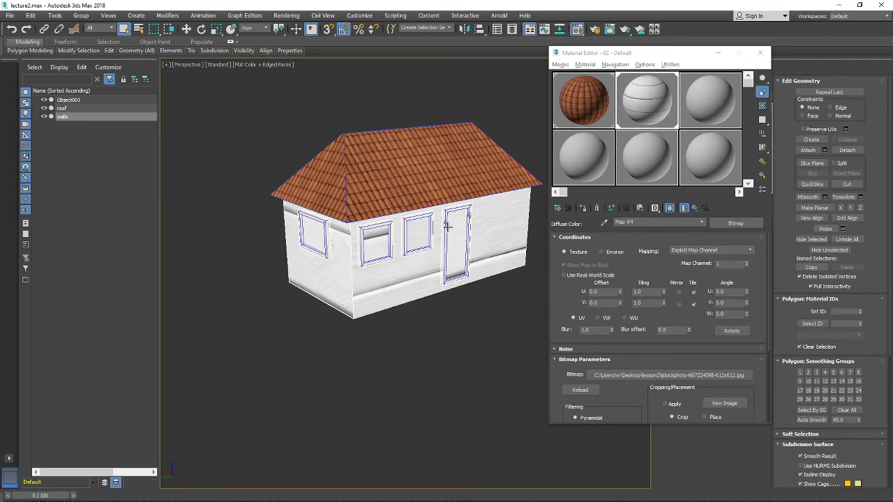
Leave the walls' element editing, select the detached windows and door object and assign it the plain material 03 - Default.
click(446, 266)
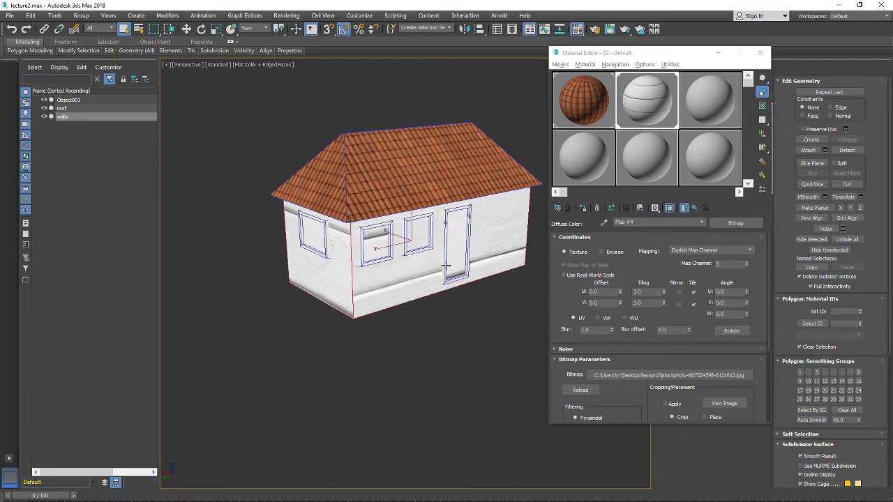
drag(656, 53, 554, 317)
click(734, 236)
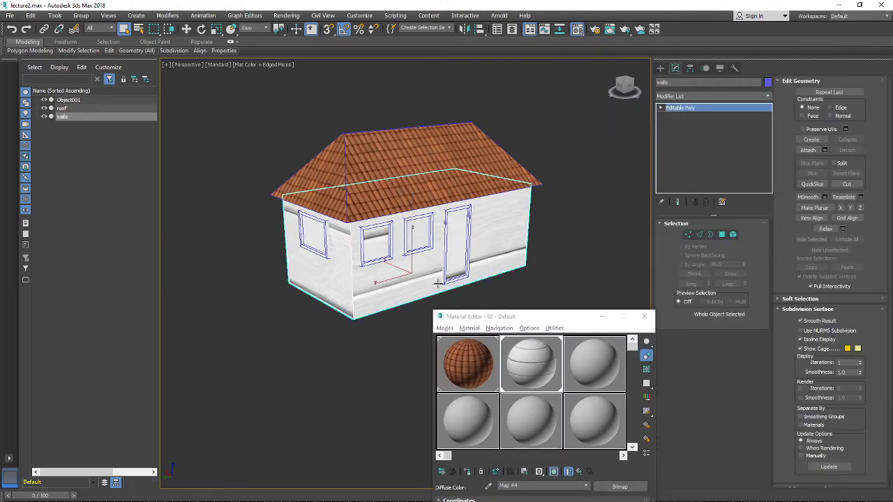
click(384, 262)
alt+middle_drag(390, 246, 339, 238)
drag(492, 321, 592, 106)
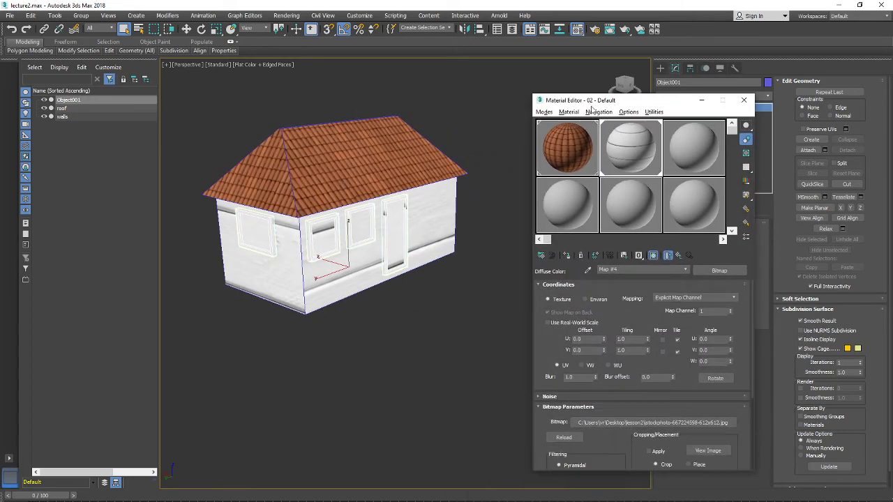
click(695, 135)
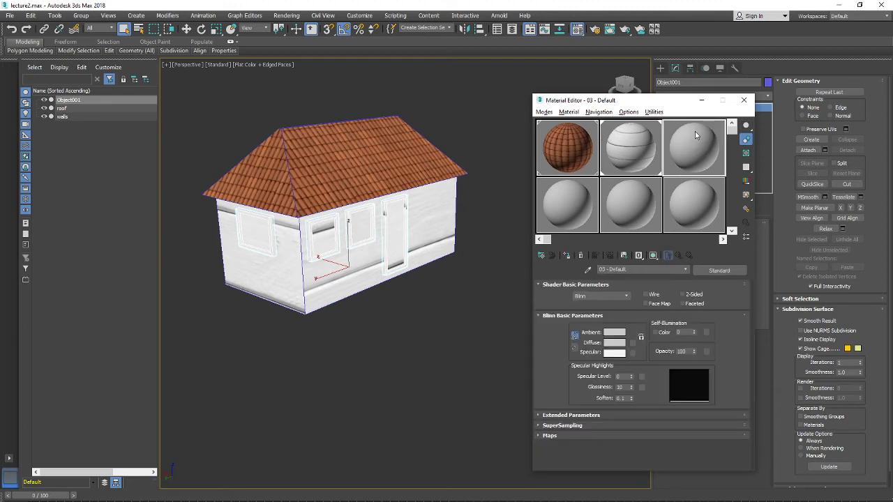
click(567, 256)
middle_drag(391, 256, 414, 281)
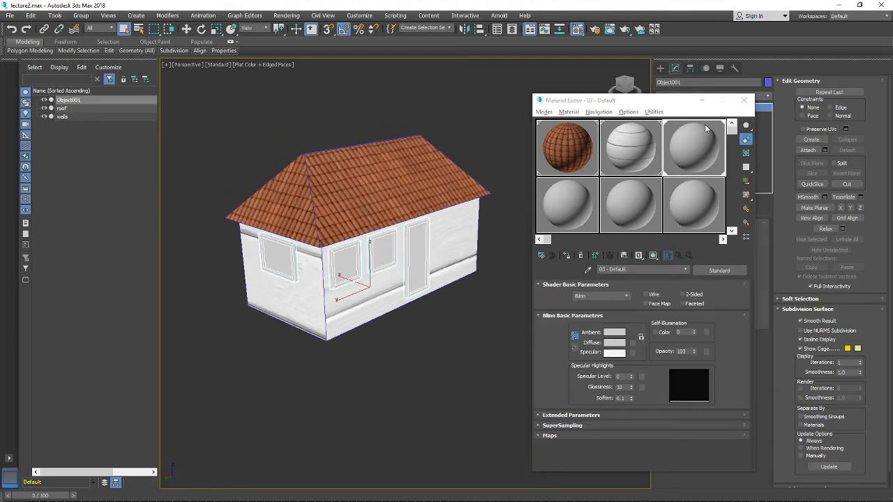
click(701, 100)
Select the walls object and add an Unwrap UVW modifier to it.
scroll(349, 274, up, 3)
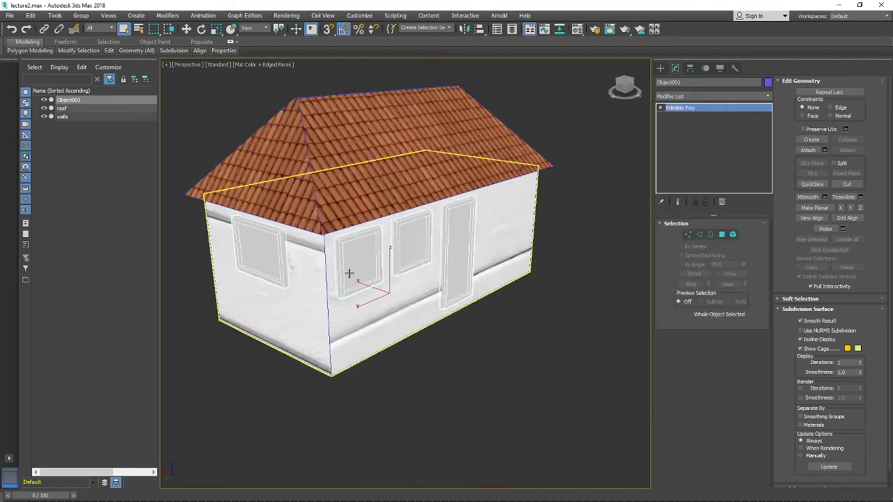
scroll(349, 274, up, 2)
scroll(335, 300, down, 3)
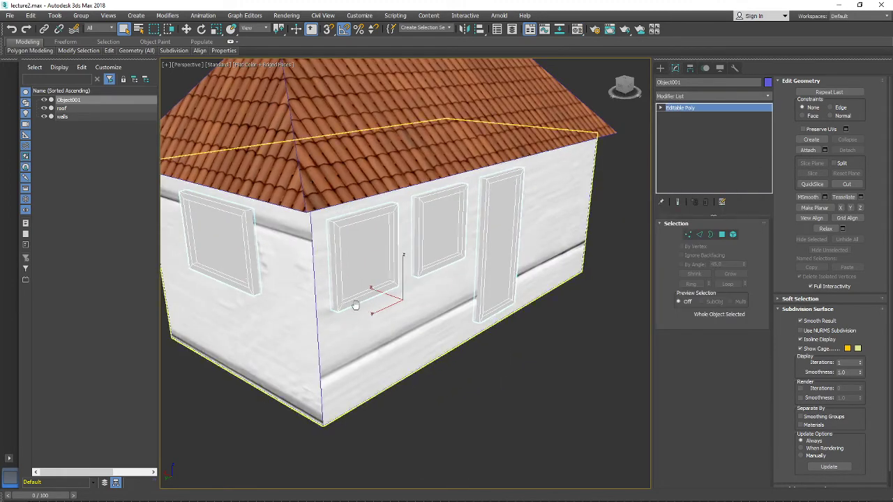
click(368, 338)
scroll(437, 296, down, 2)
alt+middle_drag(437, 296, 407, 286)
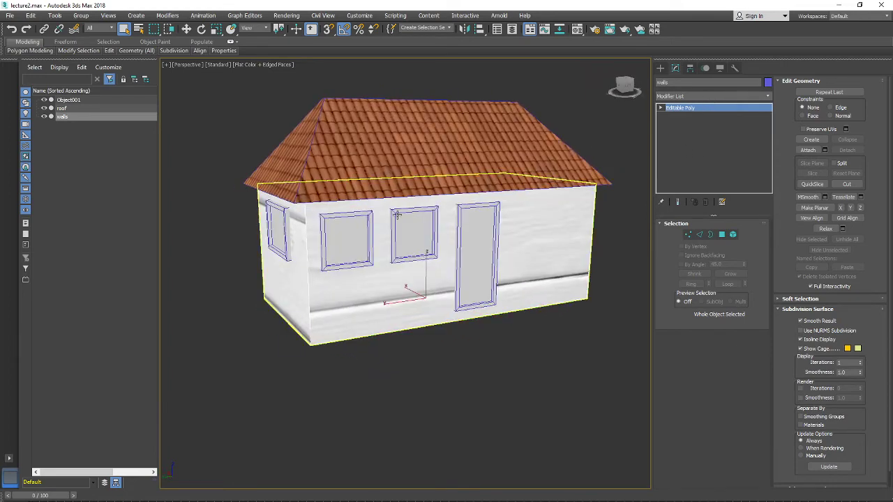
alt+middle_drag(397, 214, 429, 213)
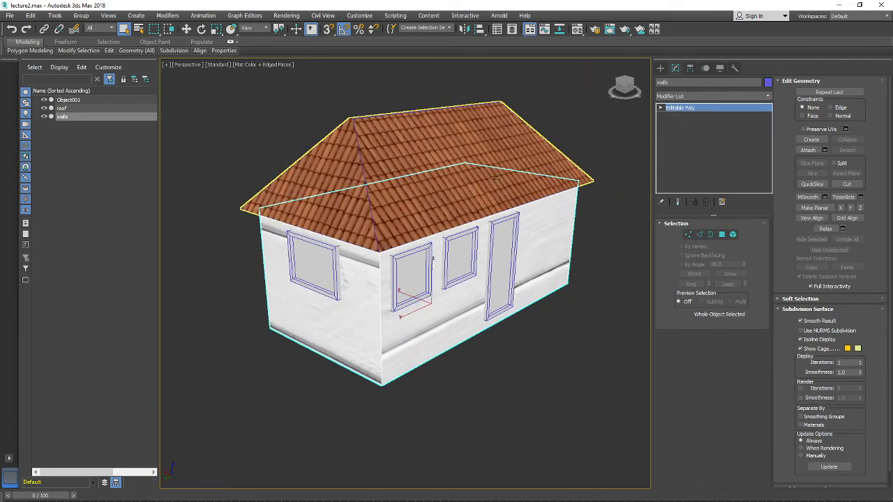
click(707, 98)
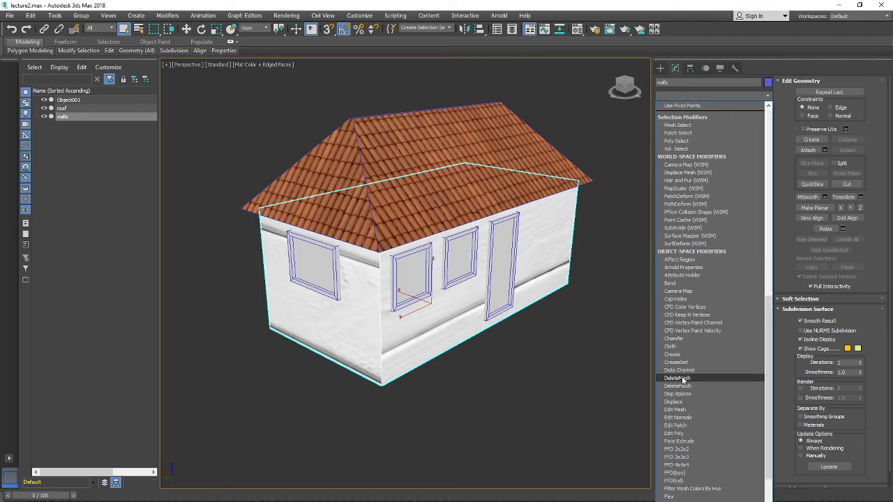
key(u)
click(691, 415)
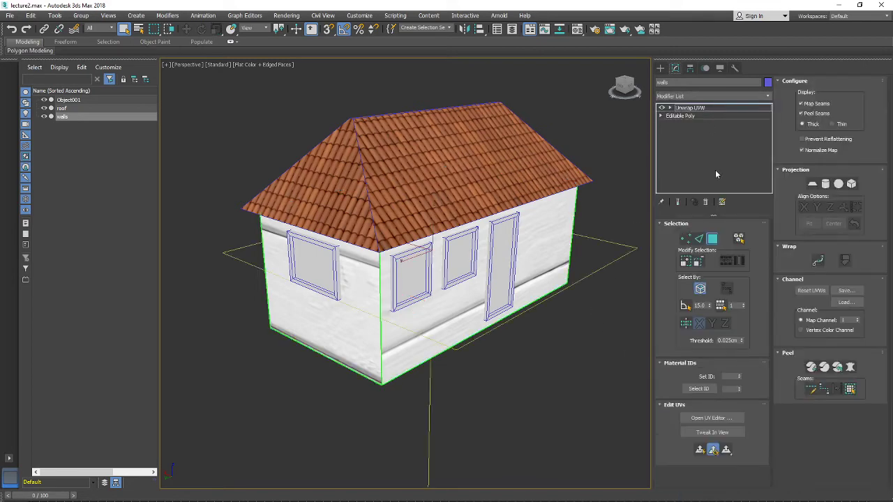
Open the walls' UVs in the UV editor and scale all shells up strongly so the plank texture repeats in narrower boards.
click(712, 420)
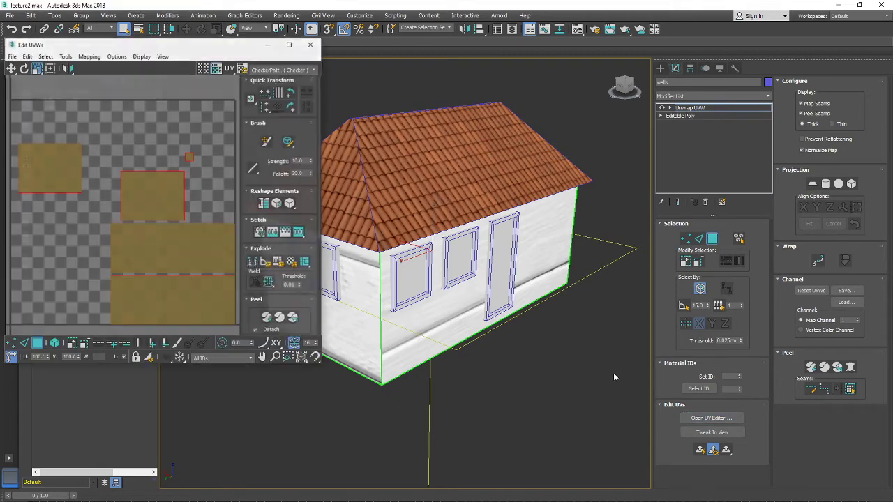
drag(132, 46, 729, 58)
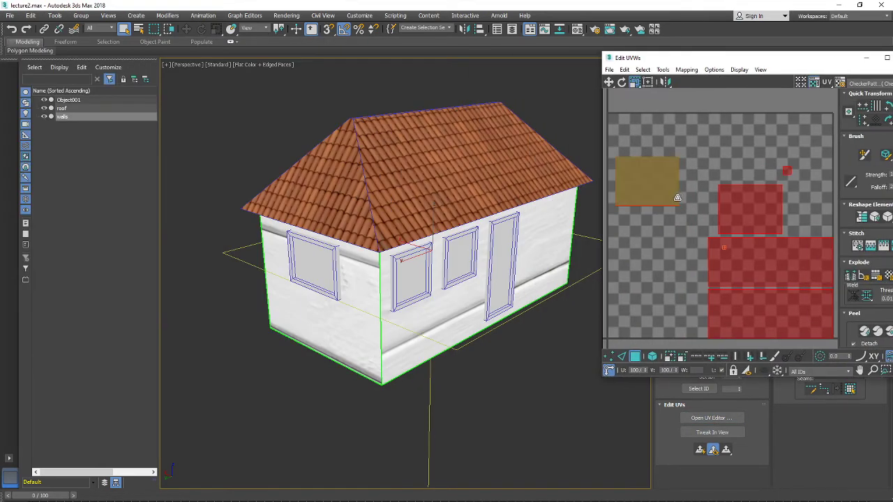
scroll(689, 223, down, 3)
scroll(688, 224, up, 1)
scroll(688, 209, up, 5)
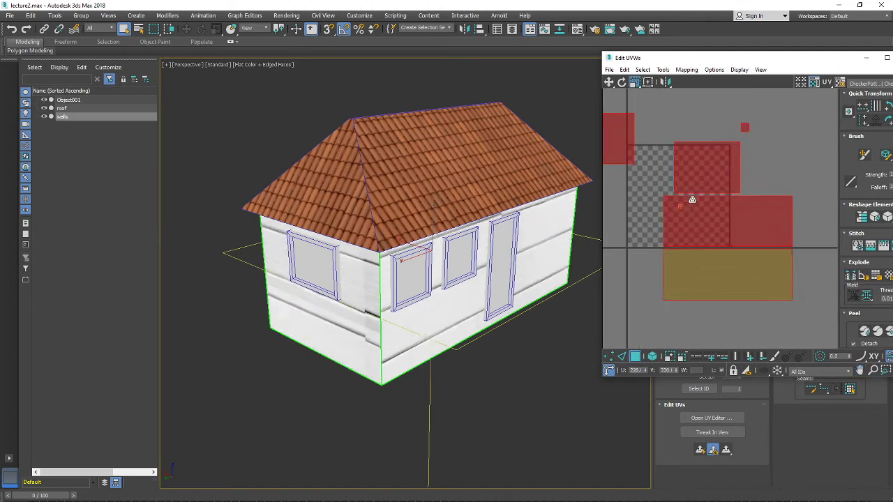
click(691, 266)
drag(694, 289, 686, 248)
scroll(412, 314, up, 6)
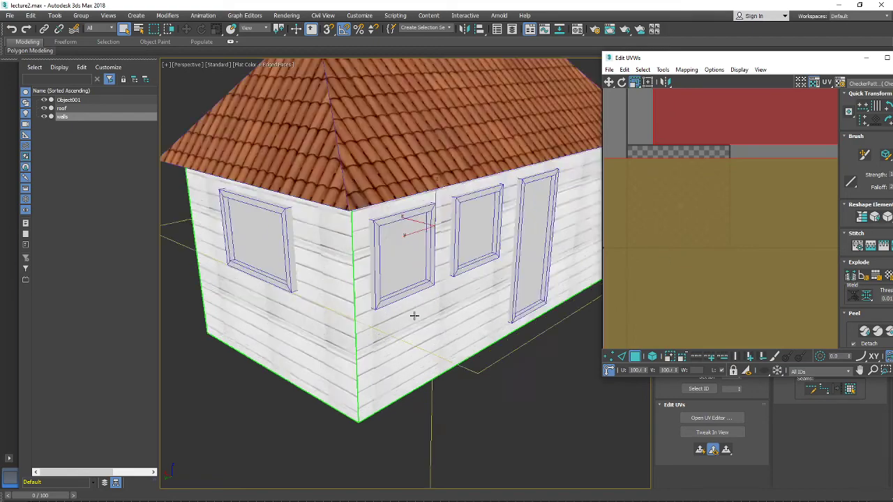
Examine the plank texture on the house walls for visible seams and repetition from several sides.
scroll(417, 318, down, 2)
alt+middle_drag(419, 320, 341, 305)
scroll(341, 305, up, 3)
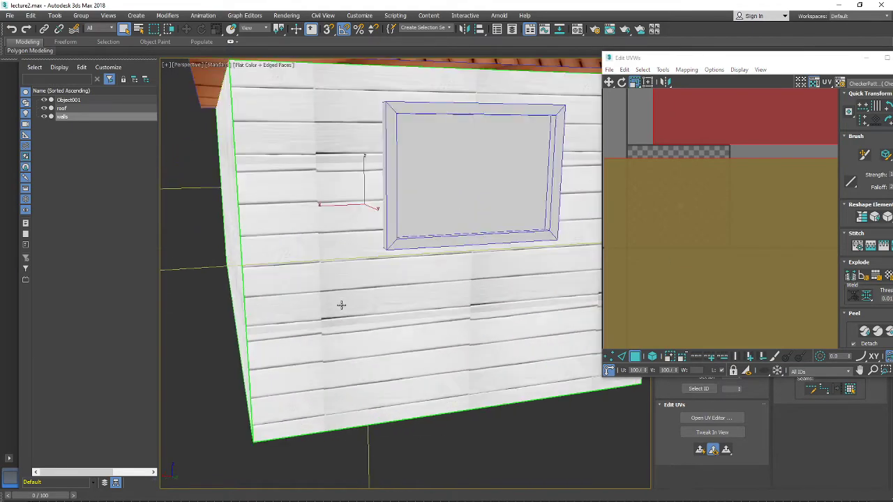
scroll(334, 279, up, 2)
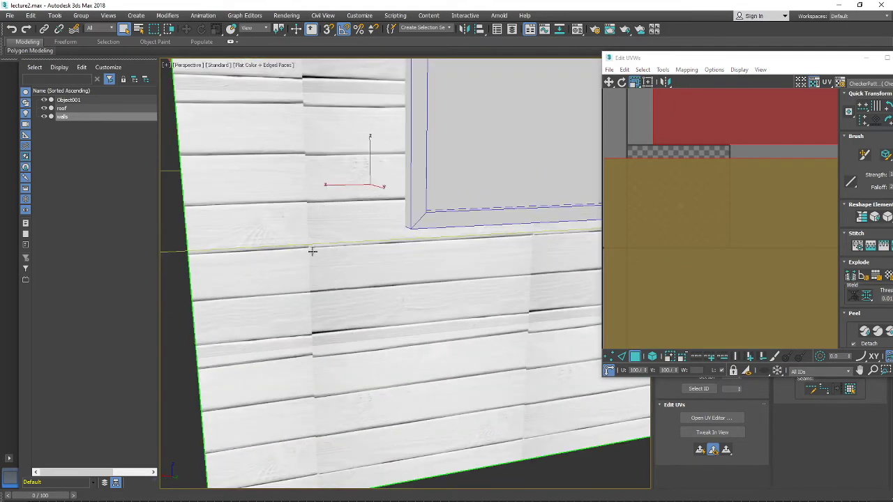
scroll(313, 407, down, 6)
alt+middle_drag(343, 435, 442, 352)
alt+middle_drag(488, 352, 519, 355)
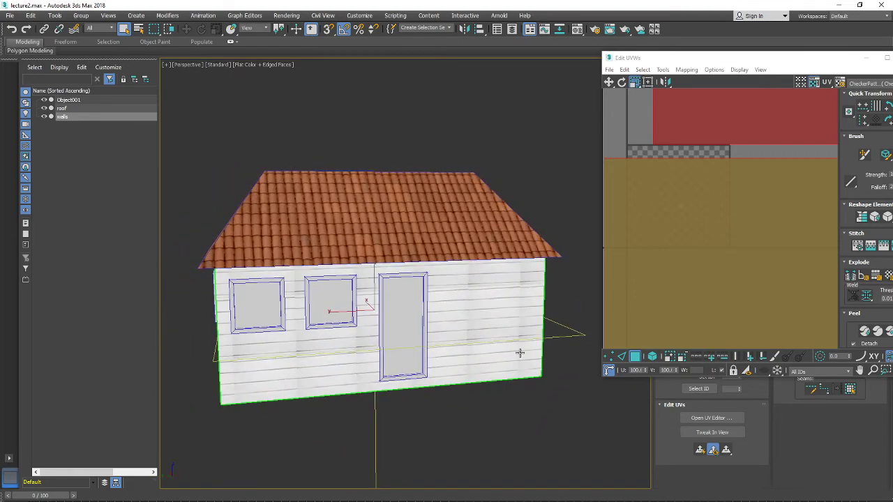
alt+middle_drag(344, 355, 413, 359)
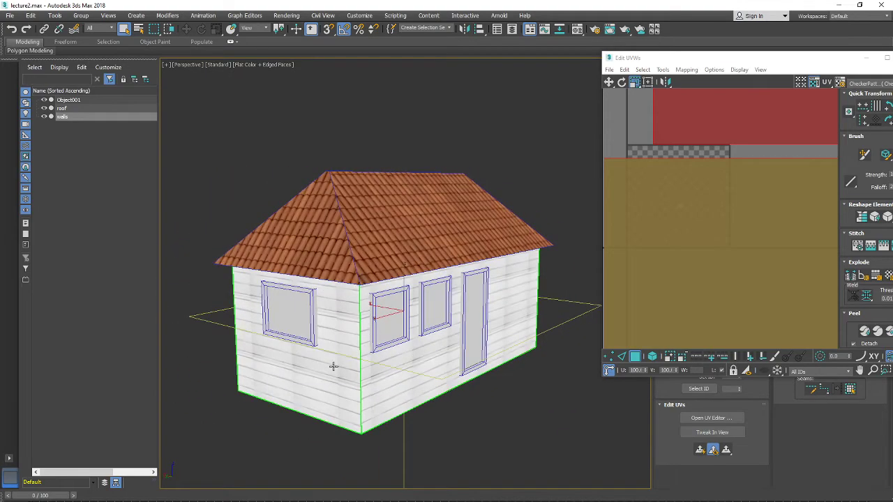
Switch to the browser and open the 123RF image "White shera wood wall texture" with narrow white planks from the related images.
click(77, 501)
click(38, 492)
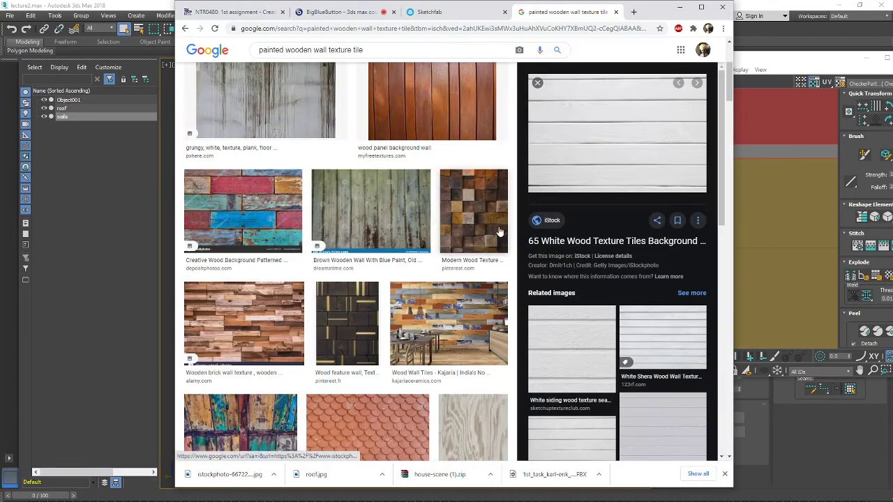
scroll(487, 247, up, 3)
scroll(690, 211, down, 3)
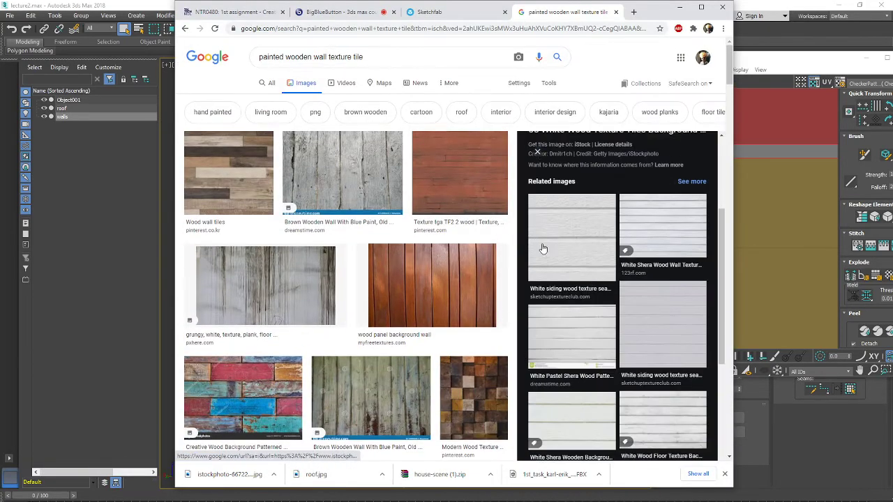
click(686, 225)
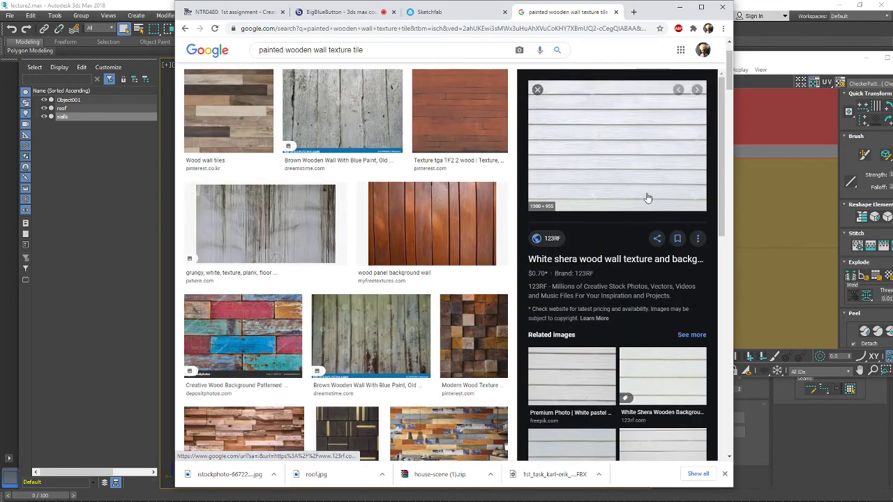
click(663, 377)
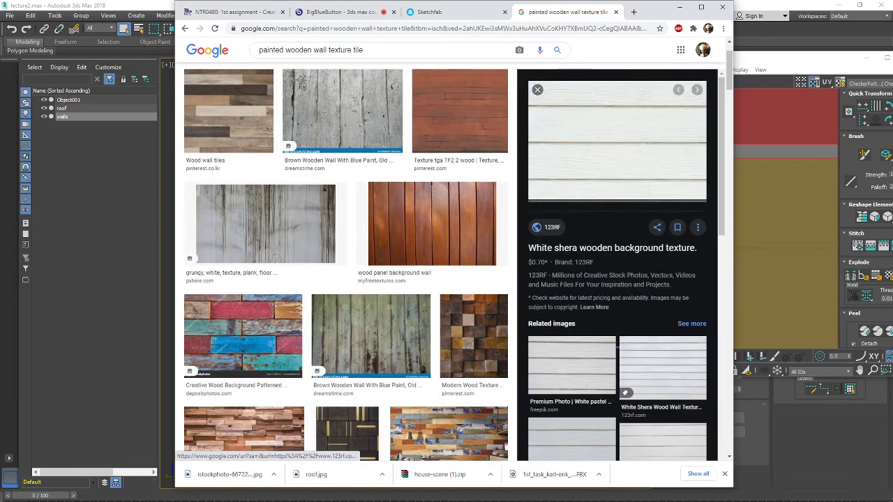
click(669, 270)
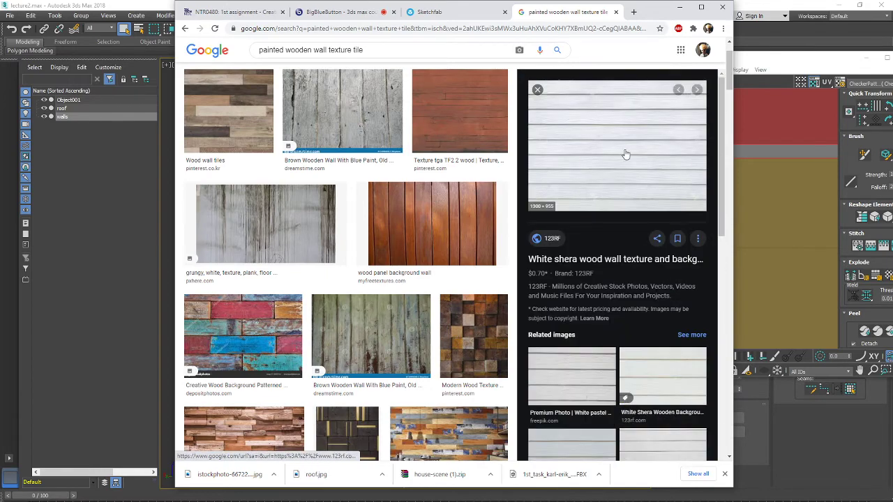
right_click(626, 148)
click(661, 244)
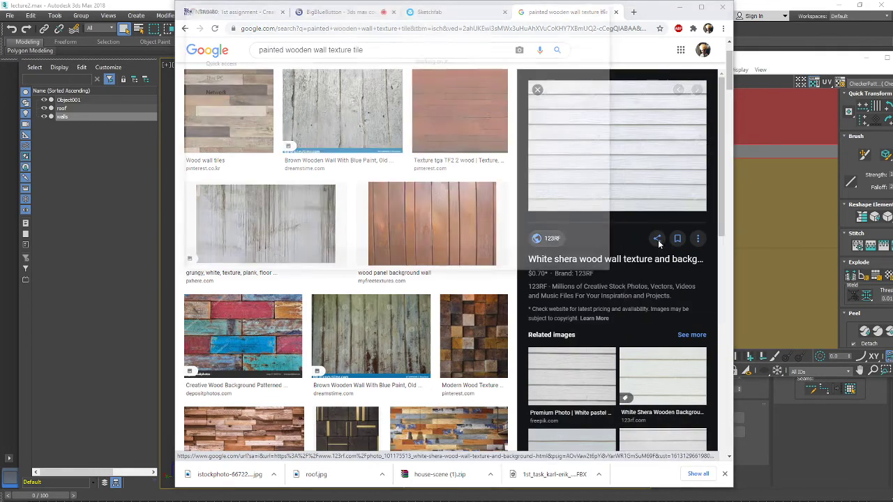
double_click(279, 85)
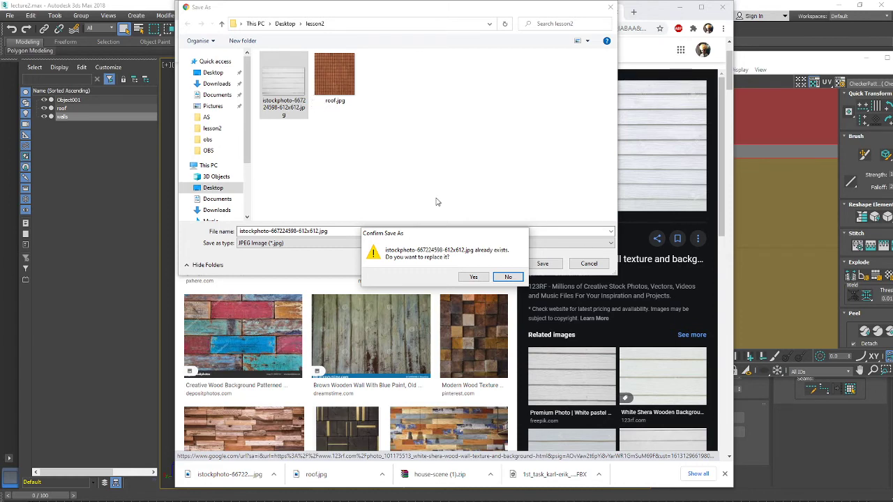
click(474, 278)
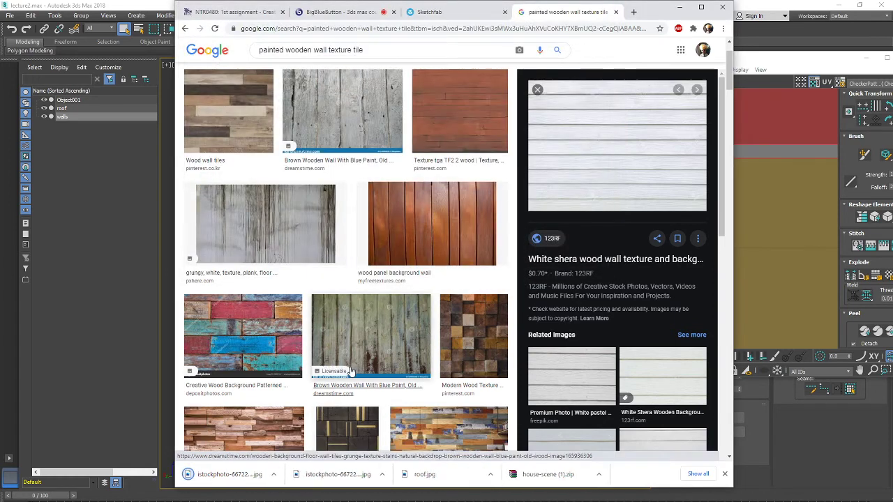
click(791, 60)
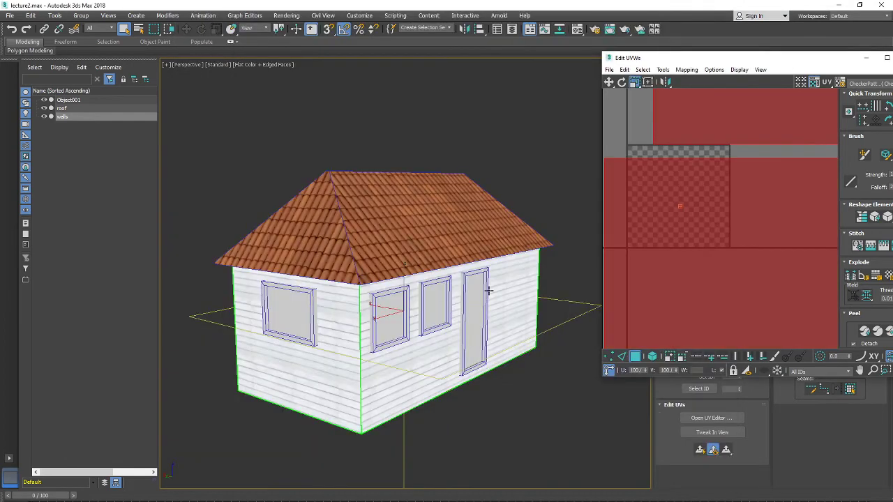
Inspect the replaced plank texture on the walls up close and from several sides for seams and board size.
scroll(429, 316, up, 4)
scroll(440, 312, down, 4)
alt+middle_drag(446, 314, 423, 294)
scroll(468, 293, up, 2)
scroll(488, 313, up, 4)
scroll(488, 313, down, 5)
scroll(423, 294, up, 3)
alt+middle_drag(272, 318, 299, 311)
scroll(242, 309, up, 3)
scroll(242, 309, down, 3)
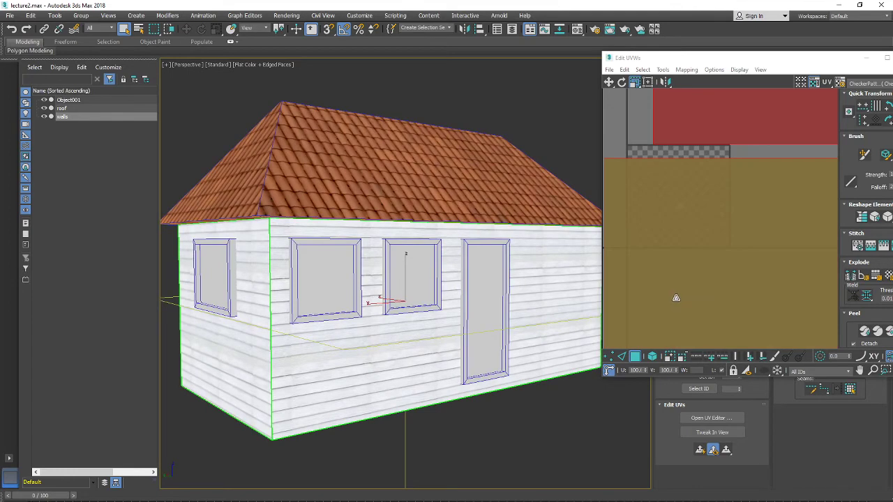
Scale the walls' UV shells down slightly and check the plank size on the house.
mouse_move(674, 270)
mouse_down()
mouse_move(674, 289)
mouse_move(673, 281)
mouse_up()
scroll(392, 278, down, 3)
alt+middle_drag(391, 278, 395, 303)
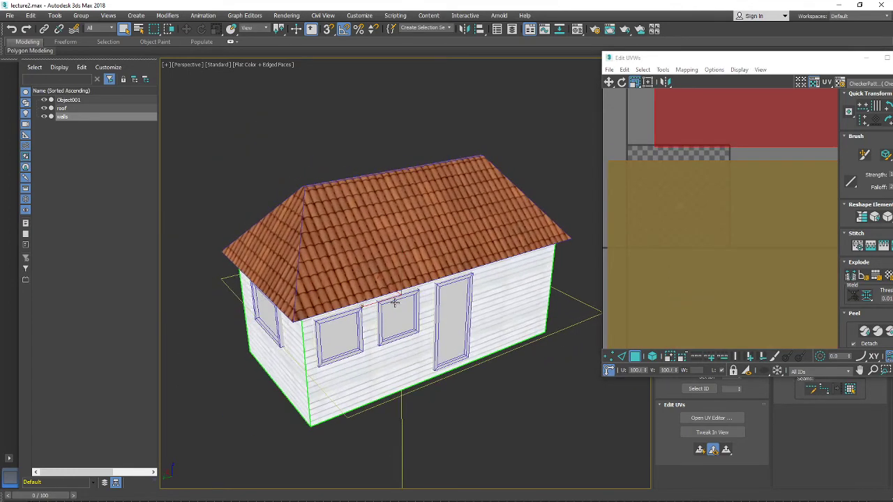
mouse_move(477, 225)
alt+middle_down()
mouse_move(445, 225)
mouse_move(480, 223)
alt+middle_up()
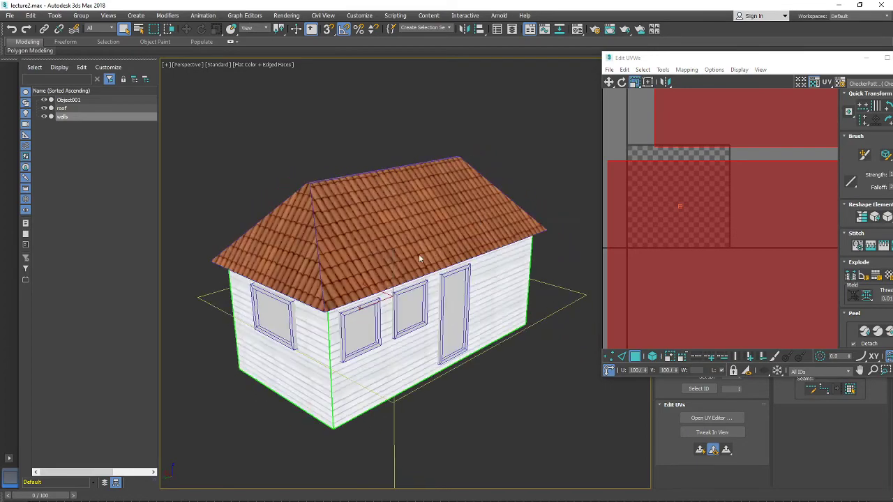
mouse_move(418, 254)
alt+middle_down()
mouse_move(446, 252)
mouse_move(418, 254)
alt+middle_up()
scroll(363, 329, up, 4)
scroll(355, 309, down, 2)
mouse_move(356, 309)
alt+middle_down()
mouse_move(370, 309)
mouse_move(359, 309)
alt+middle_up()
scroll(742, 239, down, 3)
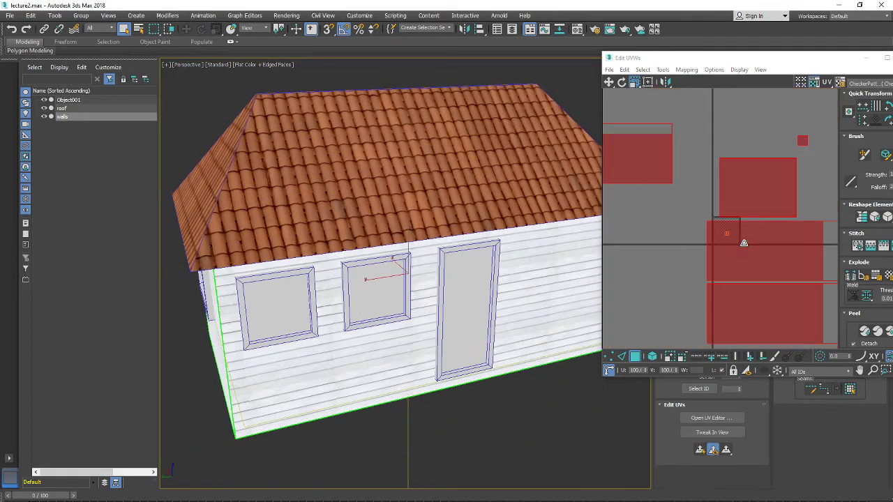
scroll(749, 233, down, 2)
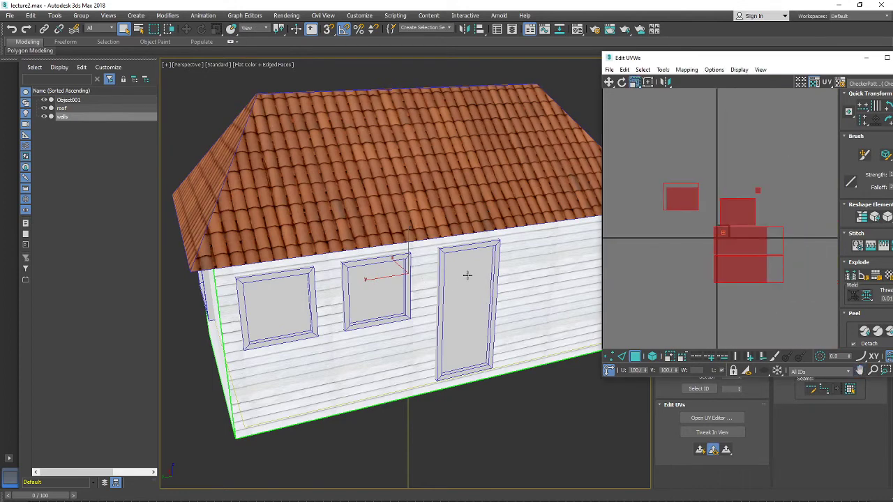
Close the UV editor and collapse the walls' Unwrap UVW modifier into the Editable Poly.
drag(823, 60, 726, 84)
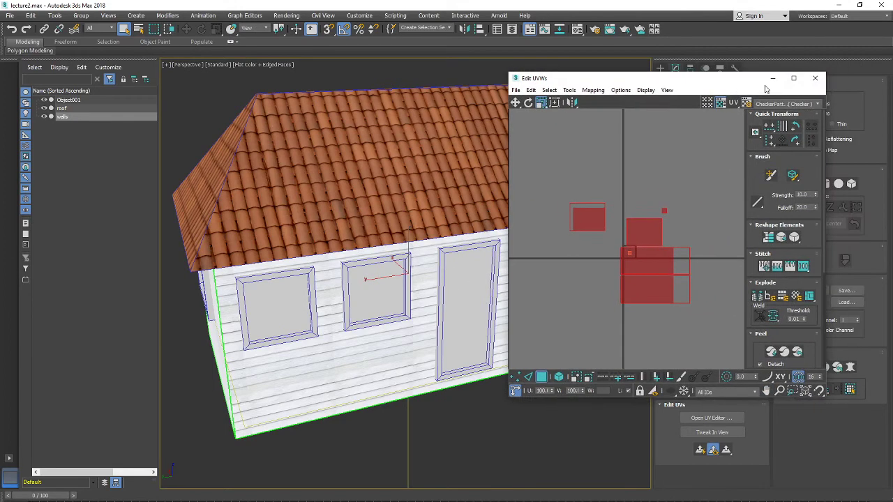
click(813, 81)
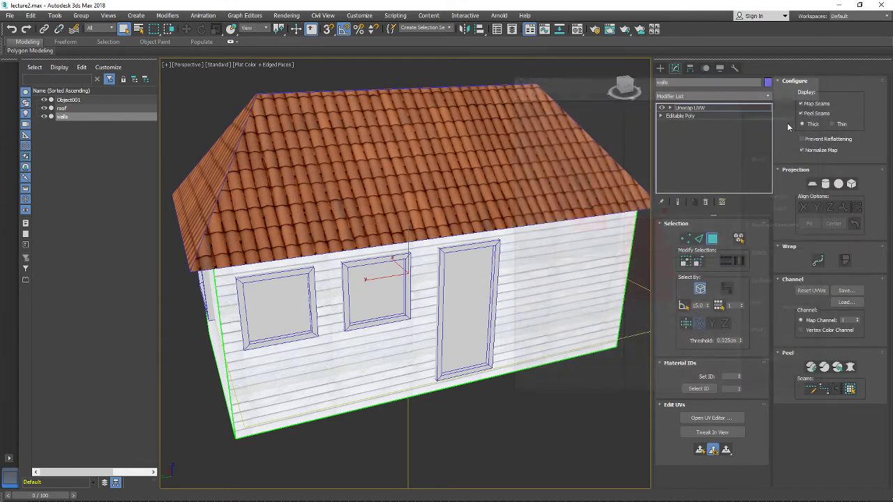
right_click(692, 112)
click(712, 191)
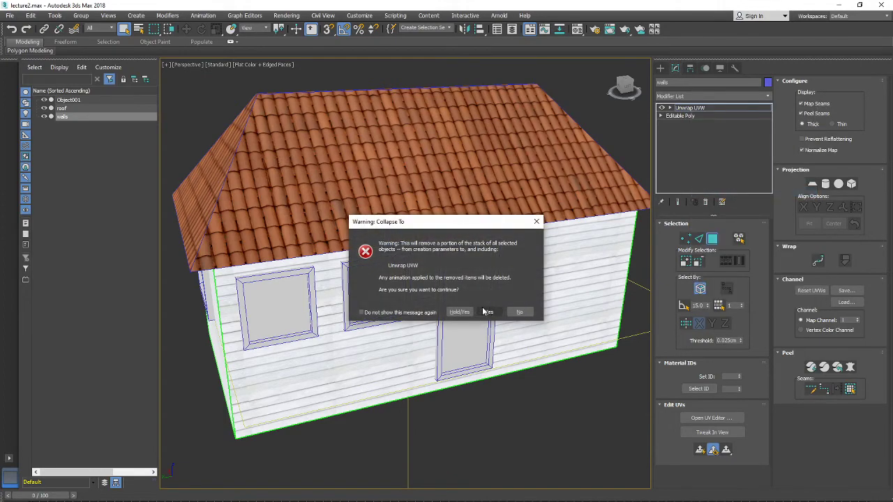
click(486, 312)
Select the pane polygons of the three windows in the windows and door object and detach them as a separate object named glass.
alt+middle_drag(405, 301, 391, 287)
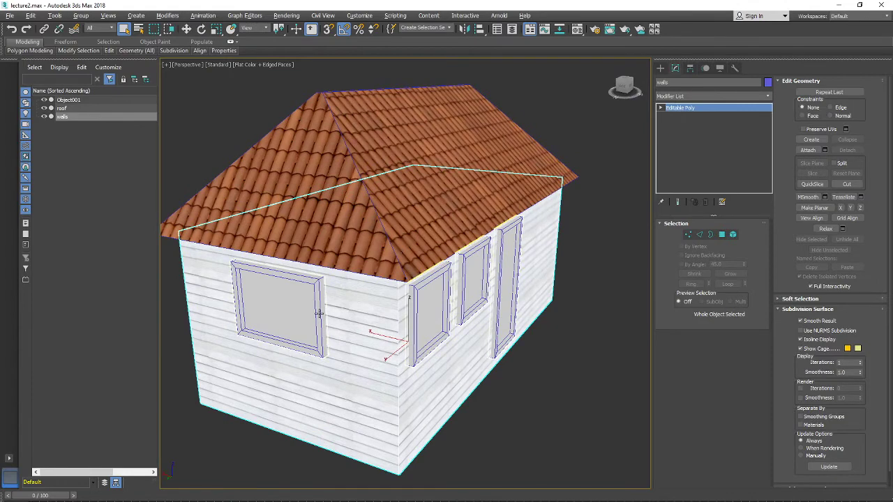
click(283, 291)
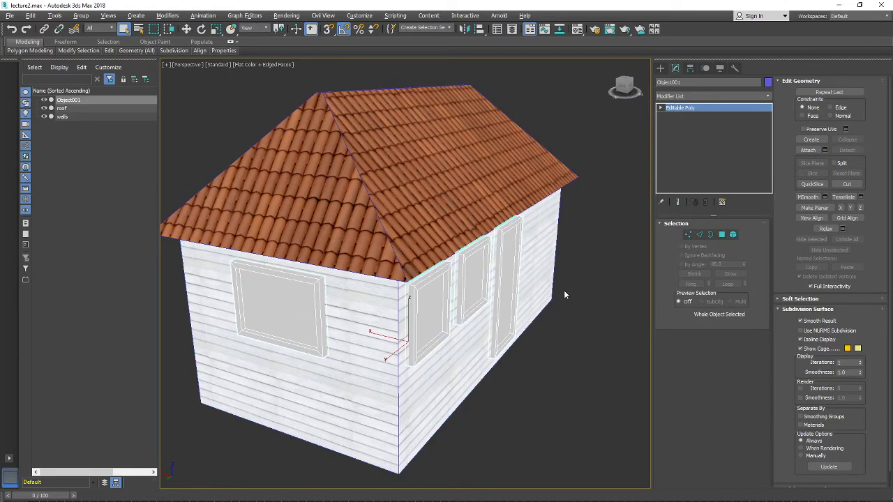
click(723, 236)
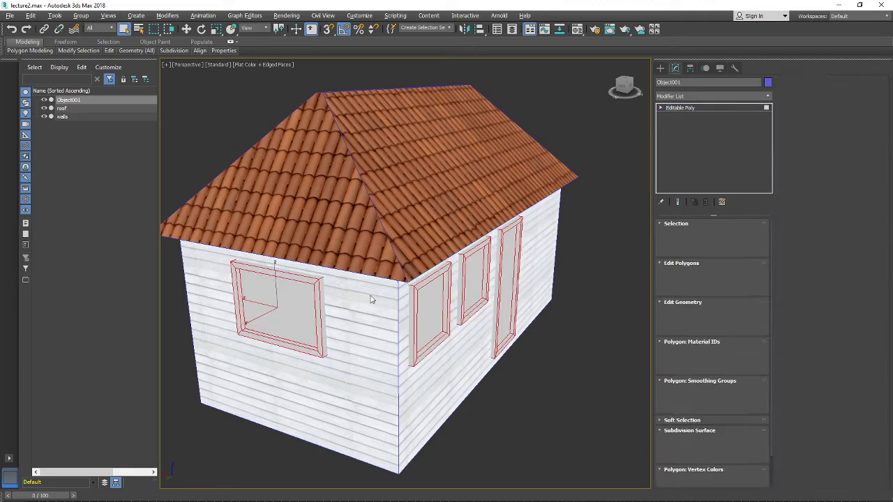
click(298, 298)
ctrl+click(432, 292)
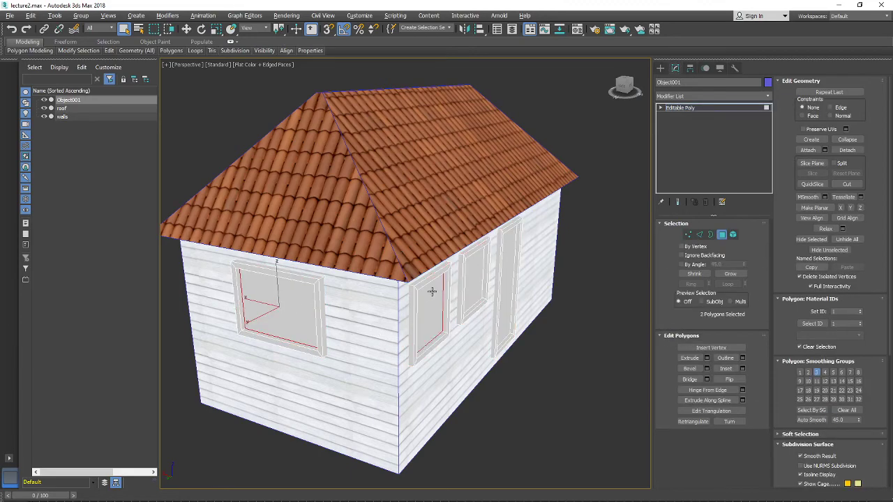
ctrl+click(473, 276)
alt+middle_drag(473, 277, 405, 300)
scroll(452, 282, down, 3)
scroll(410, 307, up, 3)
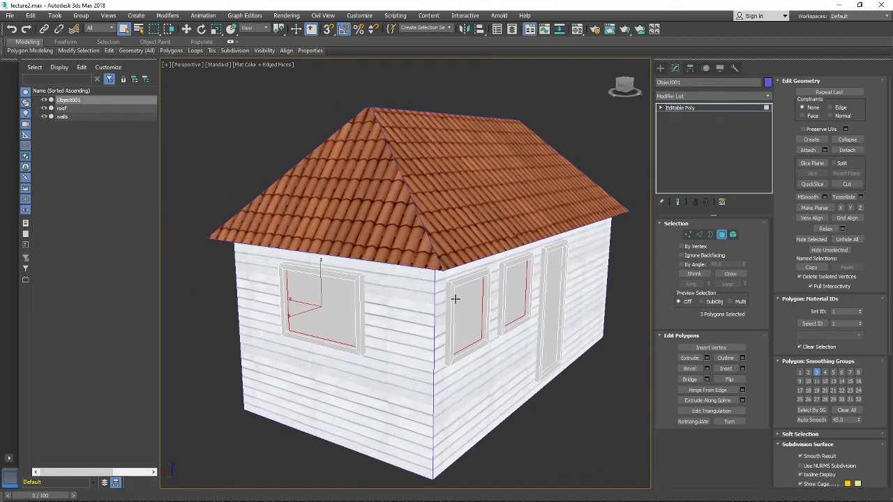
click(854, 152)
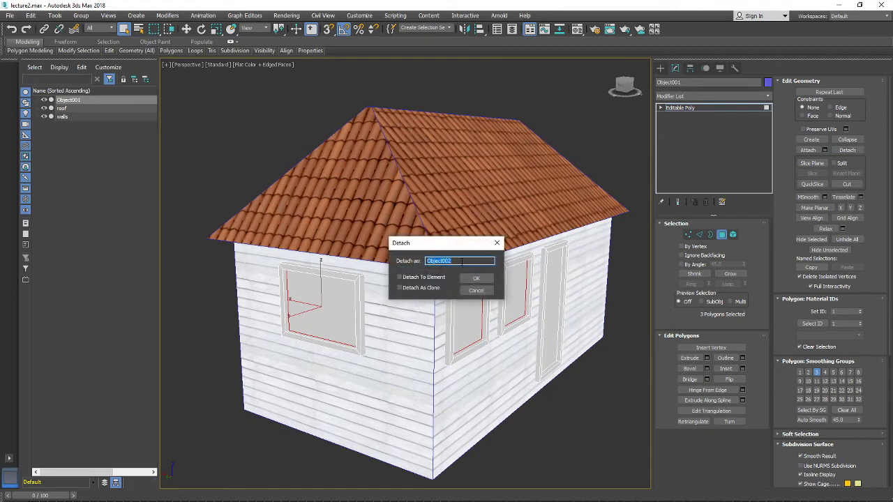
text(glass)
key(Return)
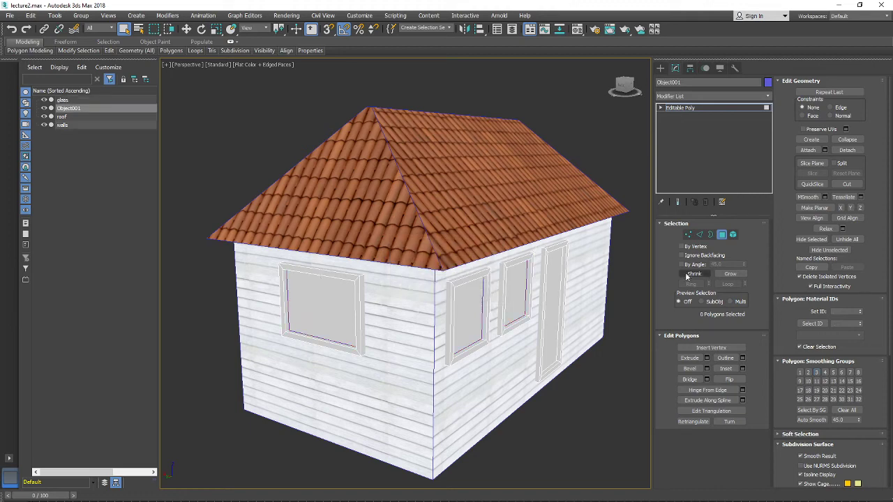
Assign an unused material to the glass object and set its diffuse color to a medium blue.
click(721, 234)
click(309, 317)
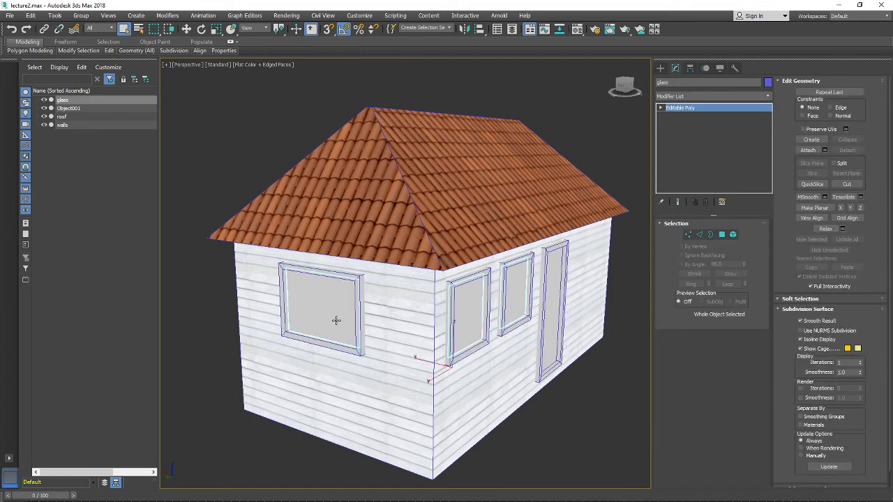
alt+middle_drag(431, 326, 396, 344)
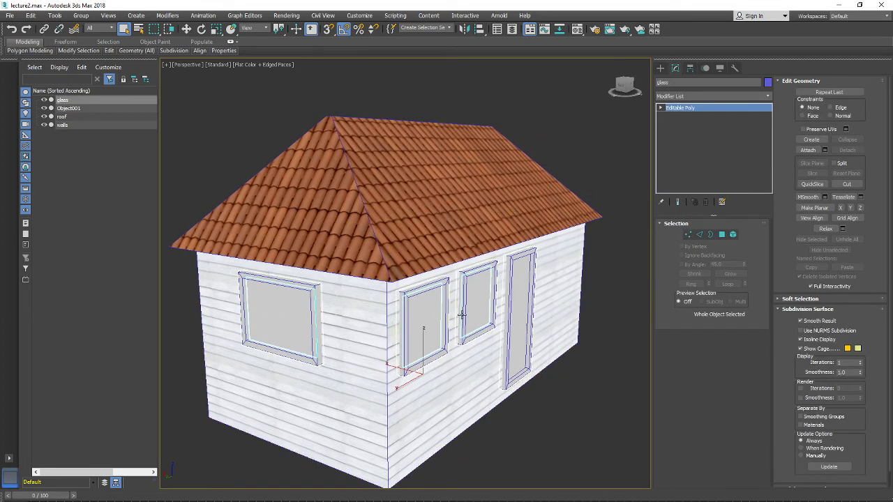
key(m)
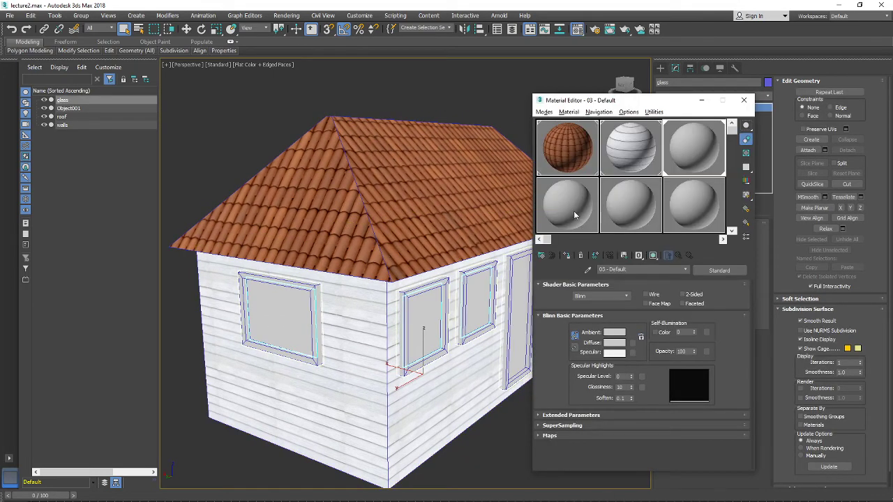
click(562, 209)
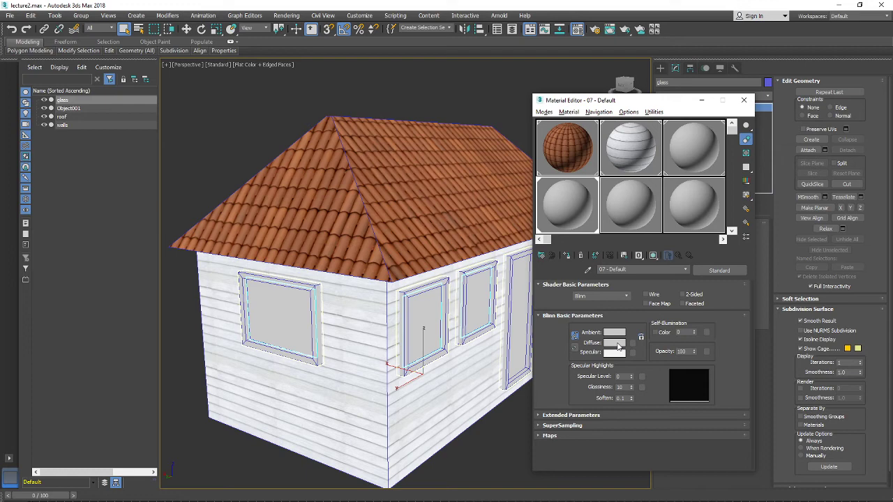
click(616, 343)
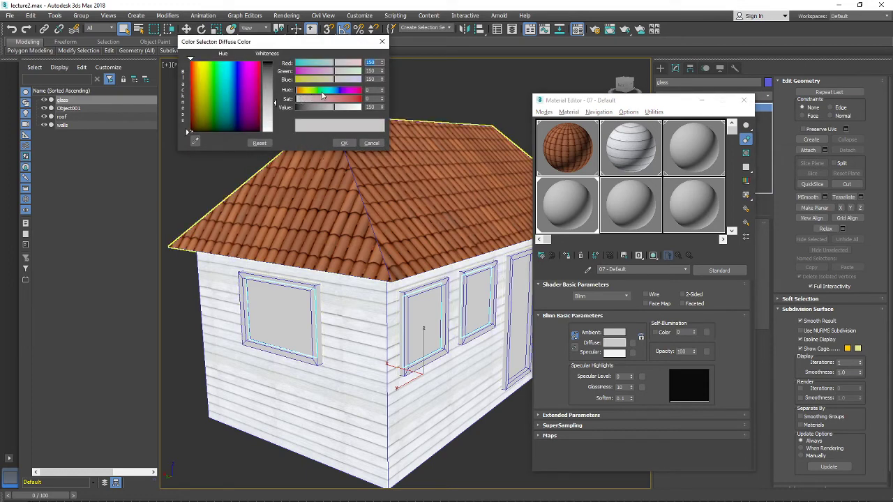
mouse_move(323, 95)
mouse_down()
mouse_move(337, 102)
mouse_move(310, 110)
mouse_move(316, 114)
mouse_up()
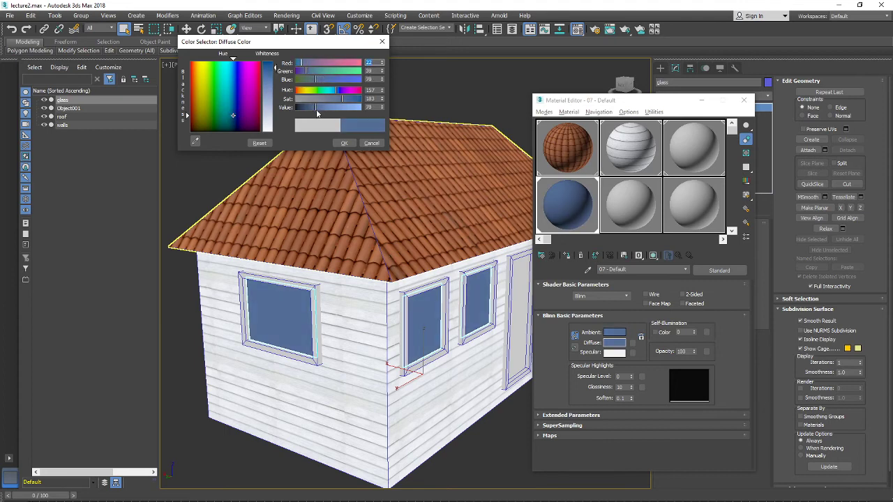
click(343, 143)
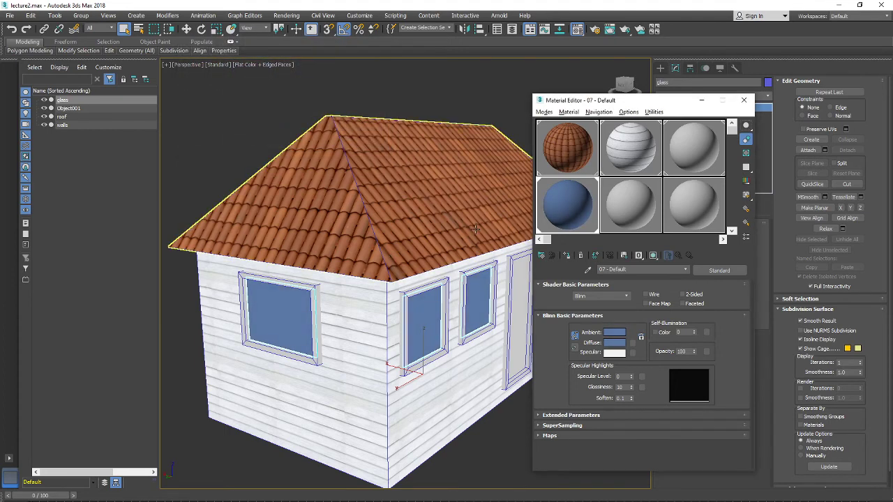
Select the door panel polygon in the windows and door object and detach it as a separate object named door.
middle_drag(476, 229, 349, 263)
scroll(461, 227, down, 3)
click(372, 267)
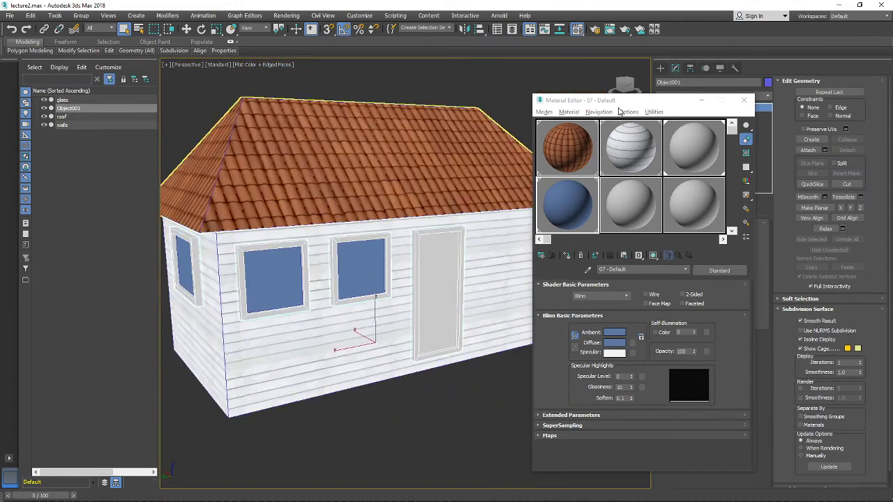
drag(614, 101, 591, 307)
click(722, 235)
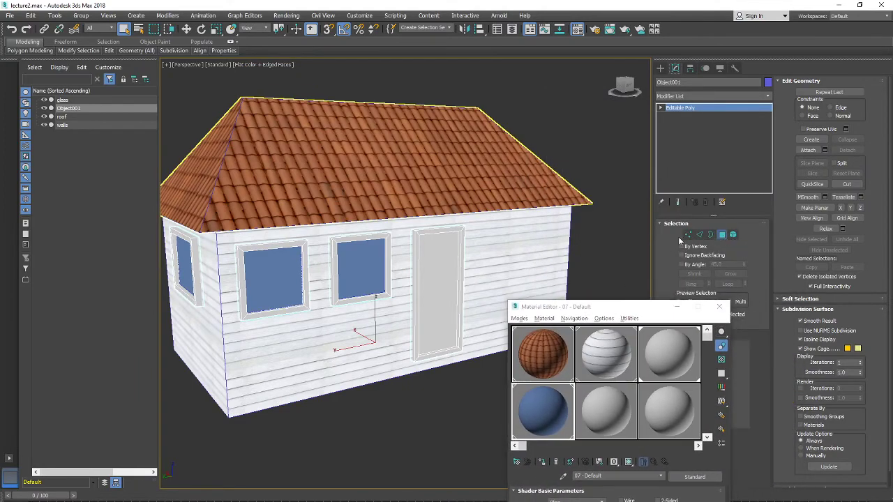
click(434, 279)
scroll(373, 263, down, 3)
scroll(391, 272, up, 5)
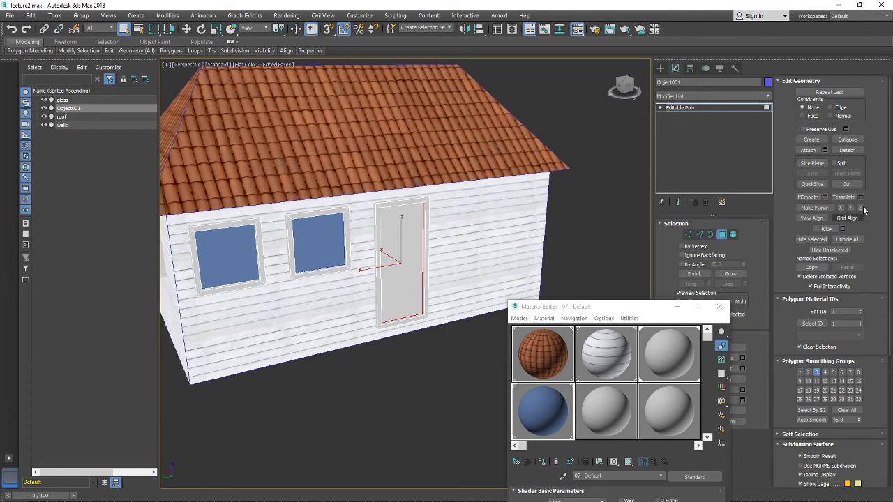
click(848, 150)
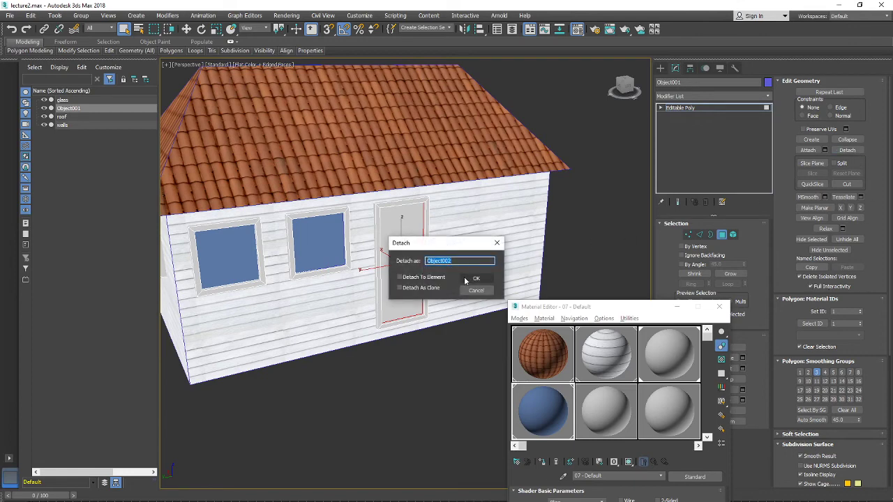
text(d)
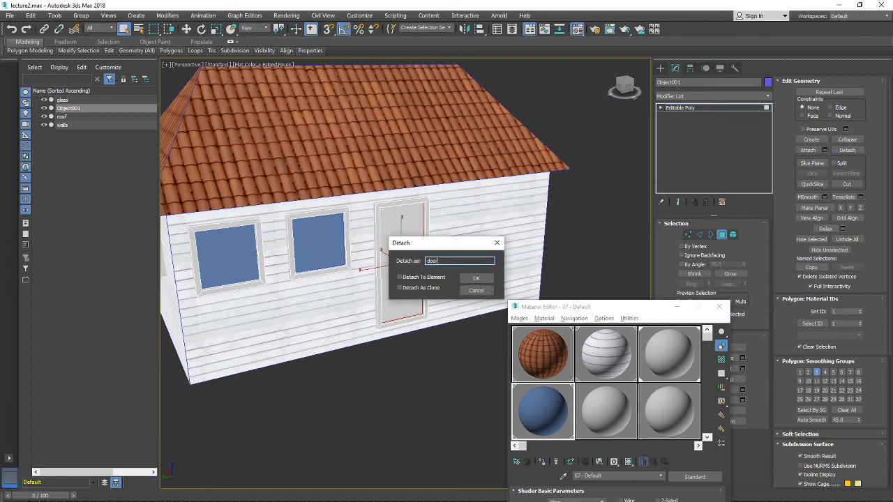
text(oor)
key(Return)
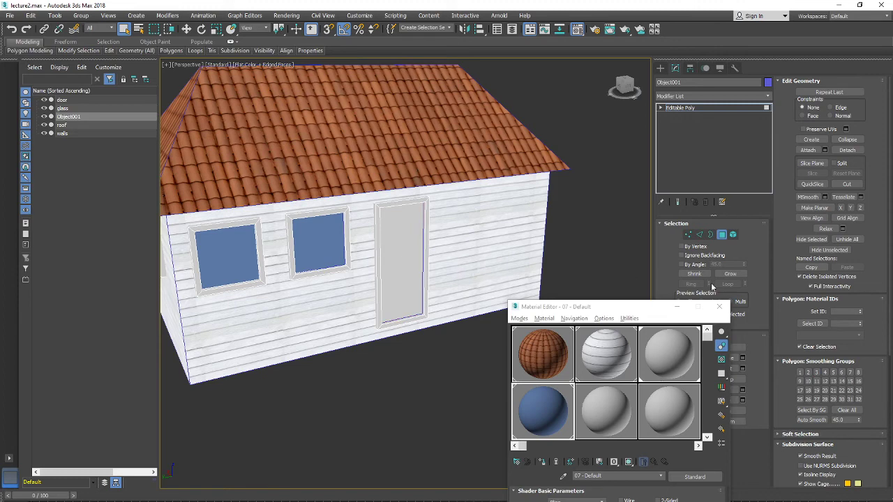
Leave polygon editing and assign another unused gray material to the detached door object.
click(722, 234)
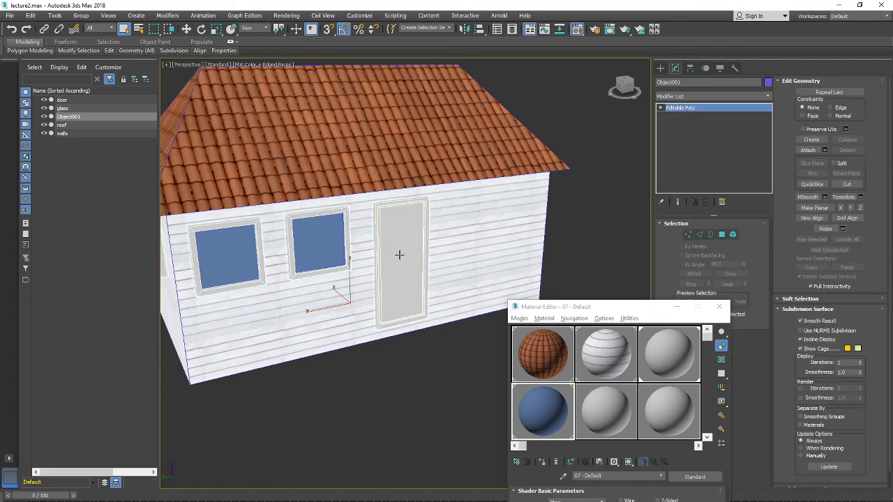
click(399, 255)
drag(572, 307, 598, 144)
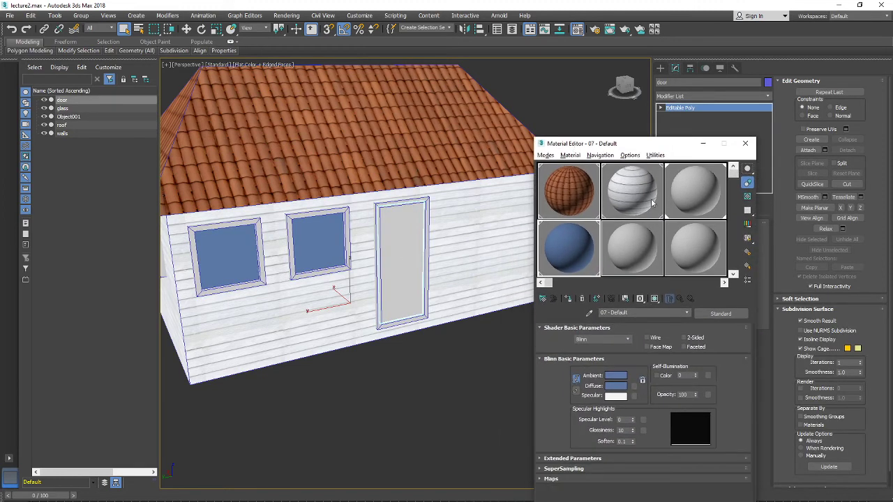
click(659, 256)
drag(642, 252, 398, 254)
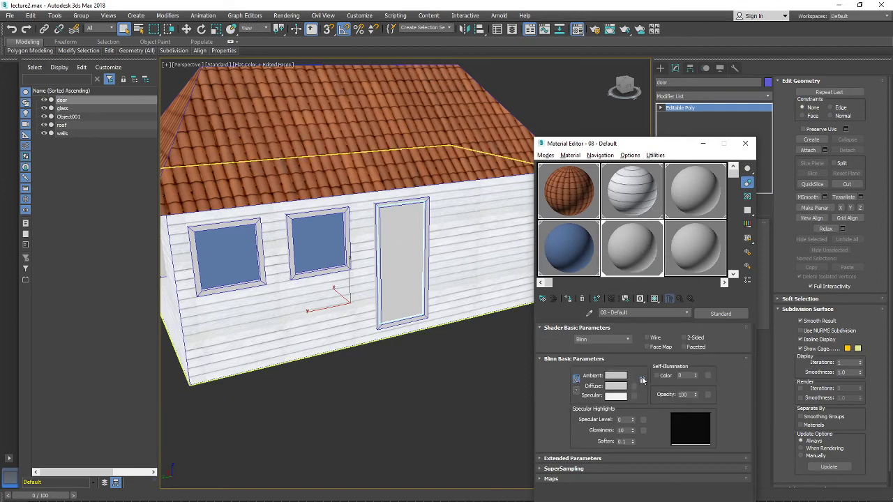
click(617, 386)
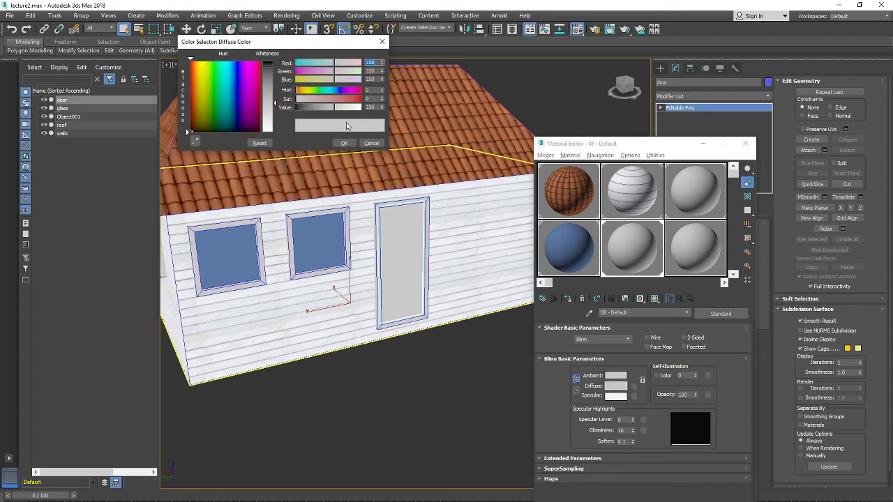
click(341, 101)
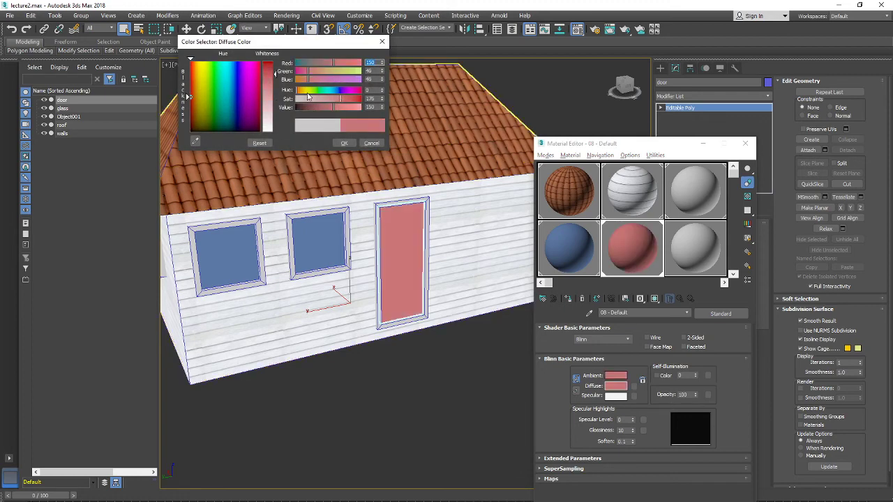
drag(307, 92, 305, 112)
click(352, 100)
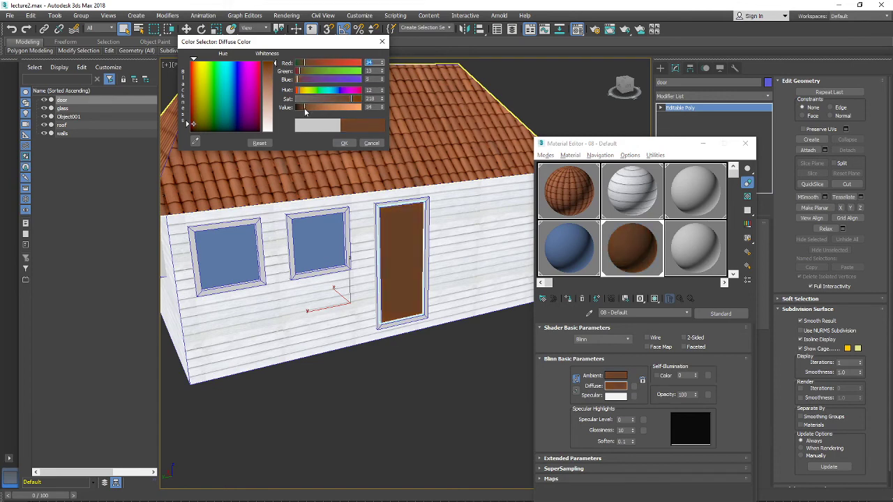
click(382, 41)
alt+middle_drag(391, 231, 433, 232)
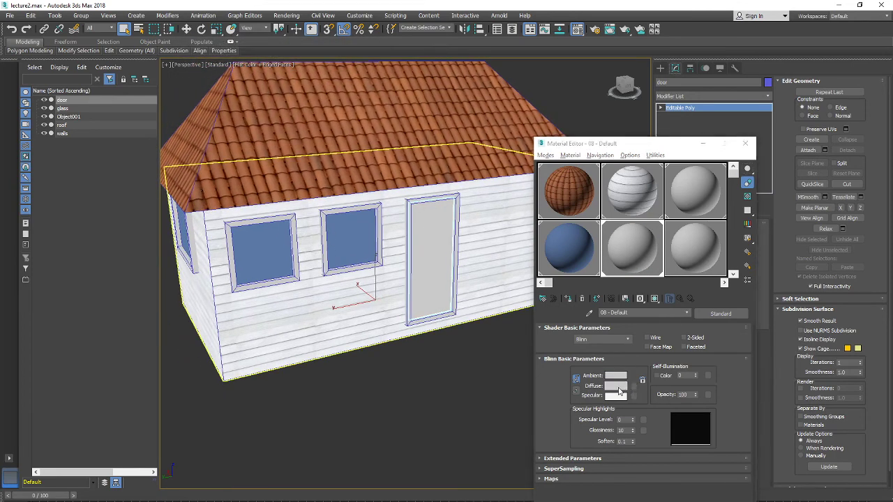
Set the diffuse color of the door's material to dark brown.
click(615, 385)
click(339, 99)
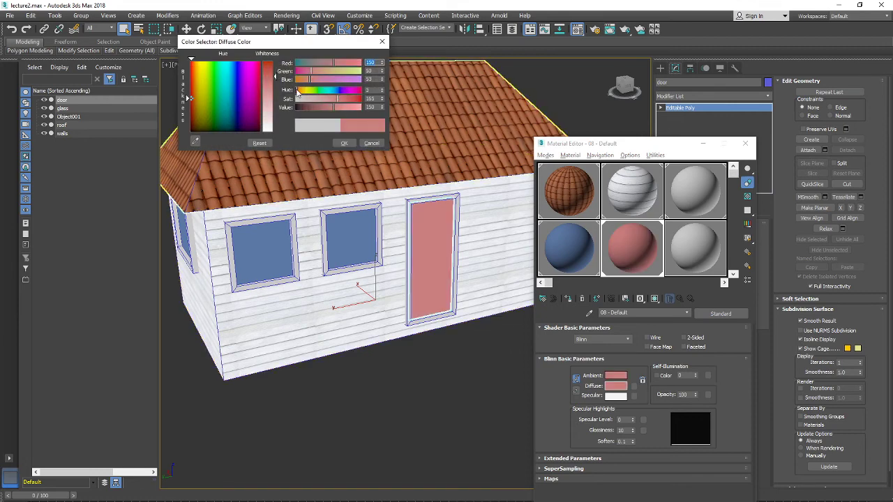
click(299, 90)
click(355, 99)
drag(332, 109, 304, 108)
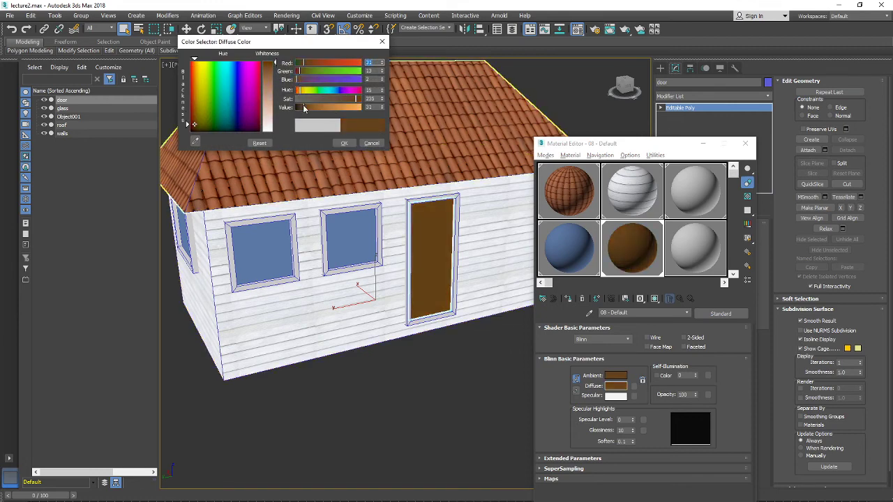
click(342, 143)
Select the remaining window and door frame object and rename it frames.
alt+middle_drag(382, 208, 417, 206)
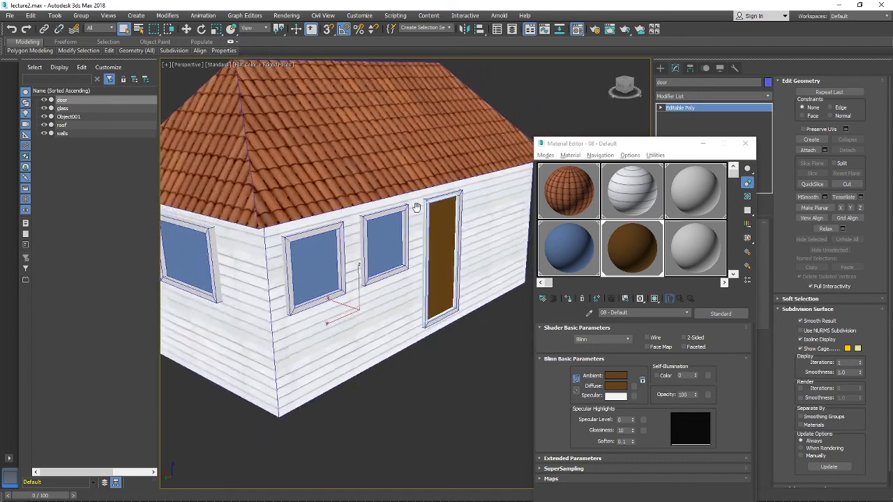
scroll(395, 221, down, 4)
scroll(289, 222, up, 5)
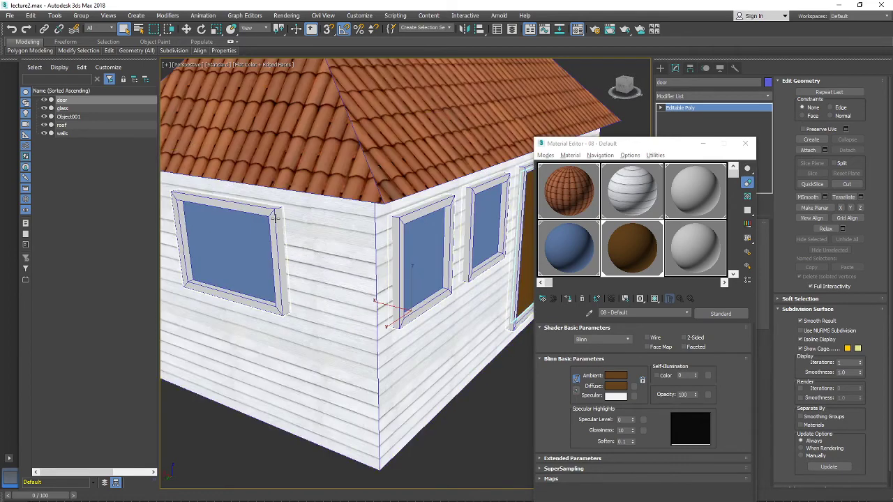
click(277, 219)
scroll(363, 214, down, 3)
alt+middle_drag(427, 222, 408, 223)
scroll(329, 219, down, 3)
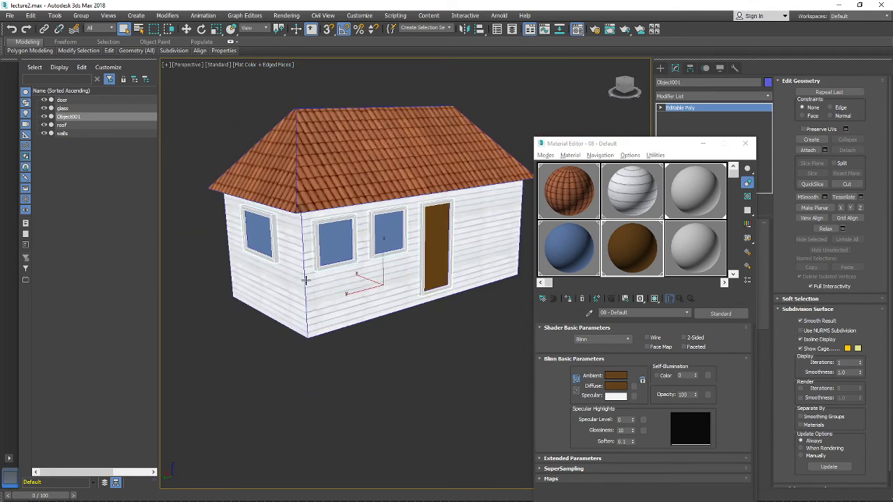
middle_drag(366, 260, 386, 270)
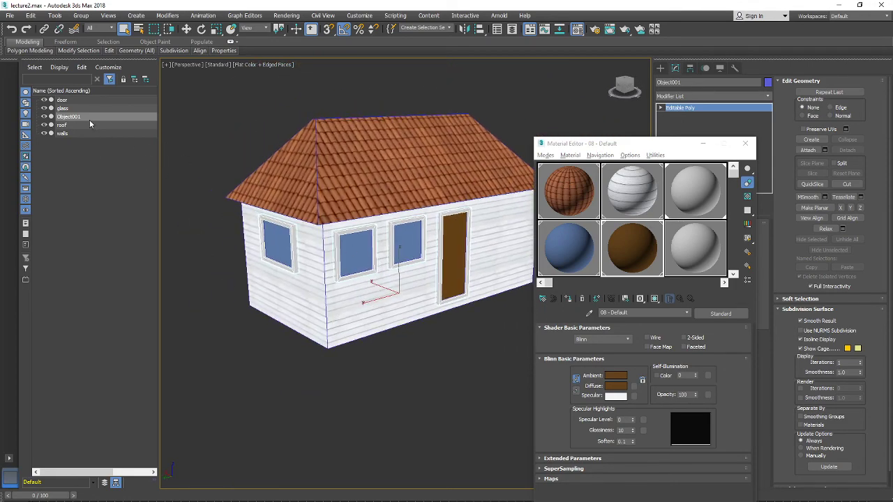
middle_drag(507, 198, 507, 210)
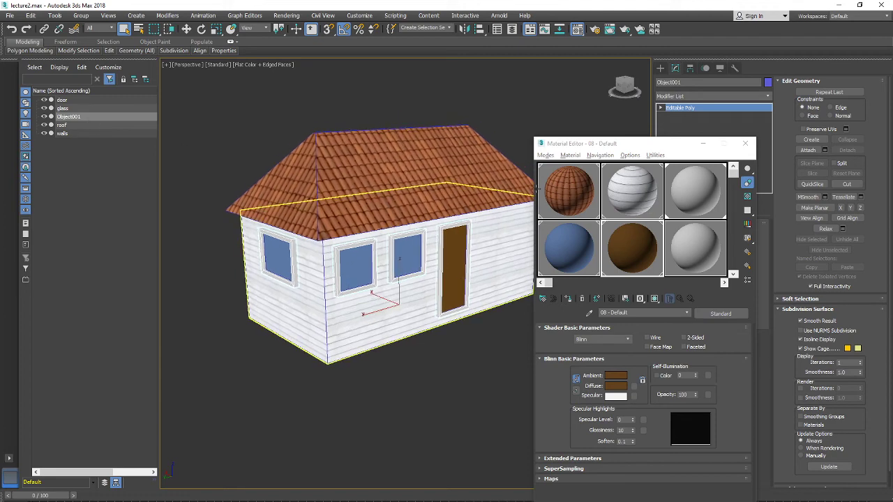
click(697, 81)
text(l)
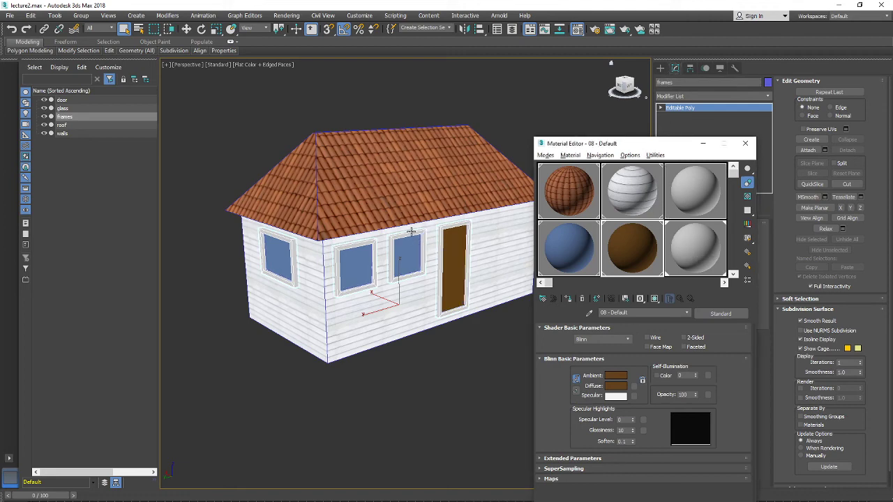
Assign an unused material to the frames object and set its diffuse color to a light pink.
click(671, 227)
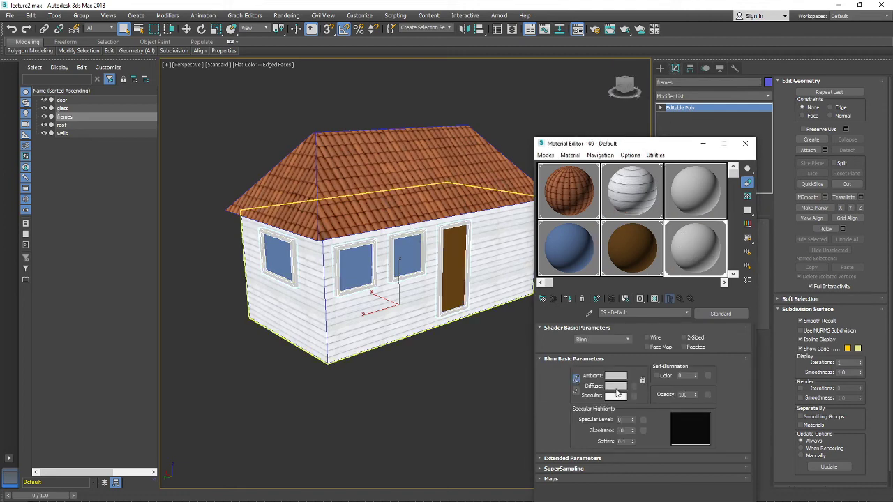
click(616, 385)
click(352, 99)
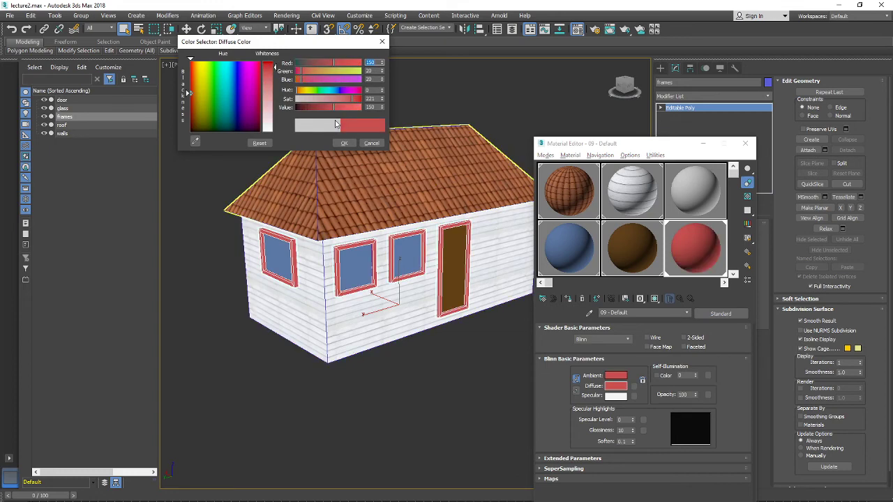
click(328, 108)
click(324, 100)
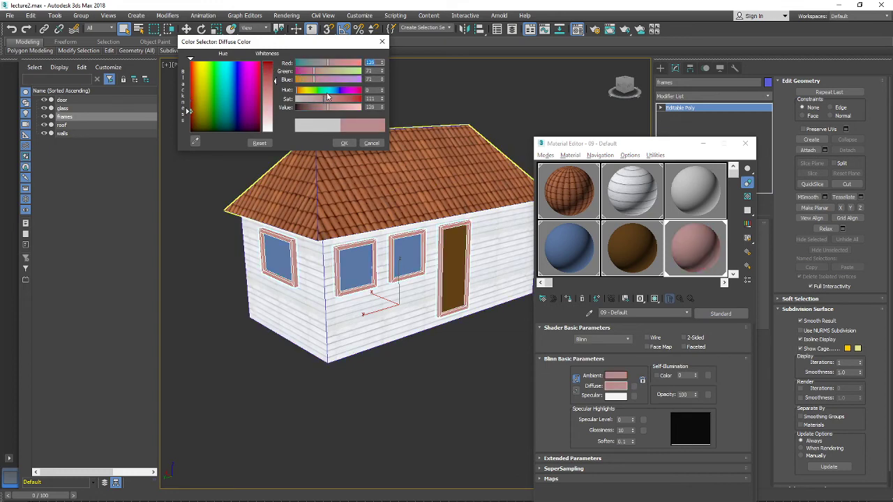
click(331, 91)
click(339, 107)
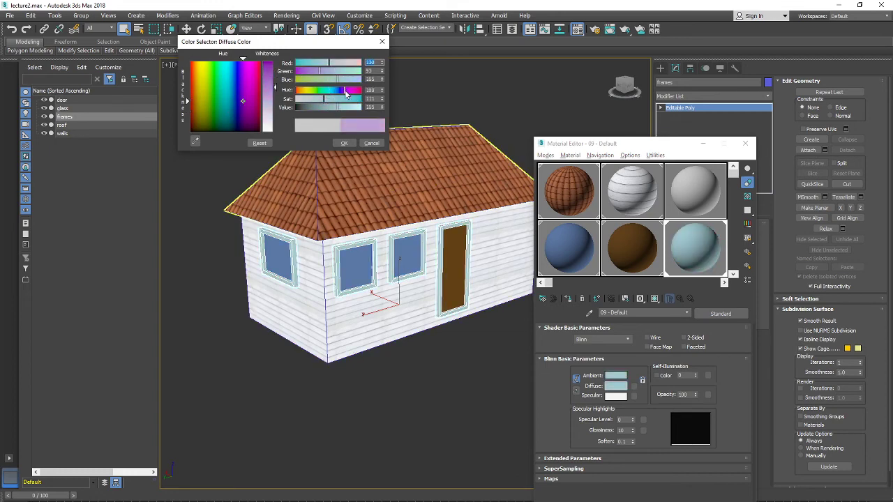
click(356, 91)
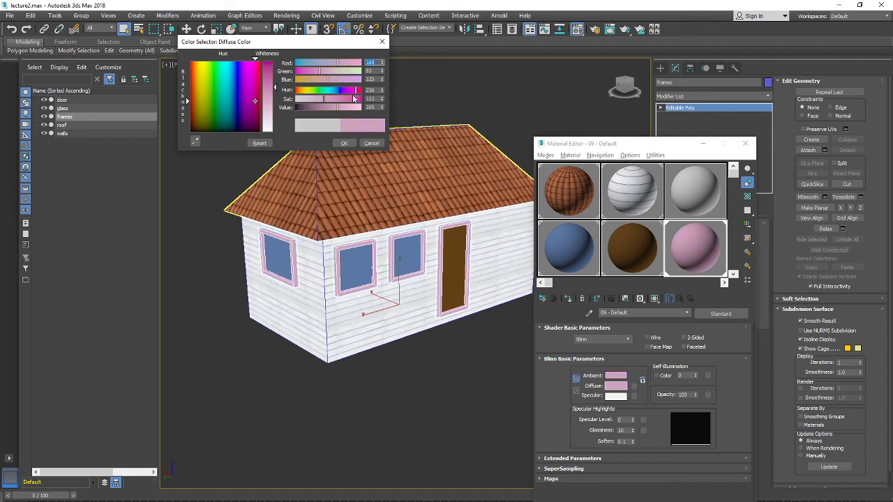
click(344, 143)
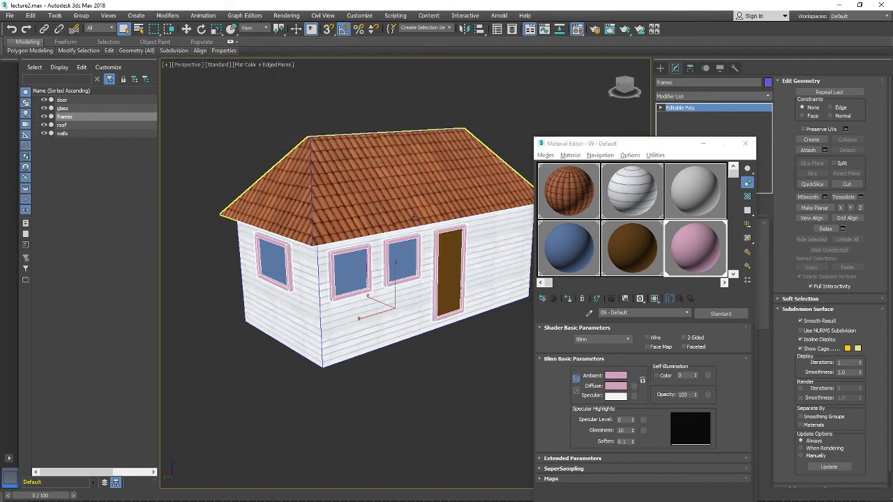
drag(648, 147, 679, 210)
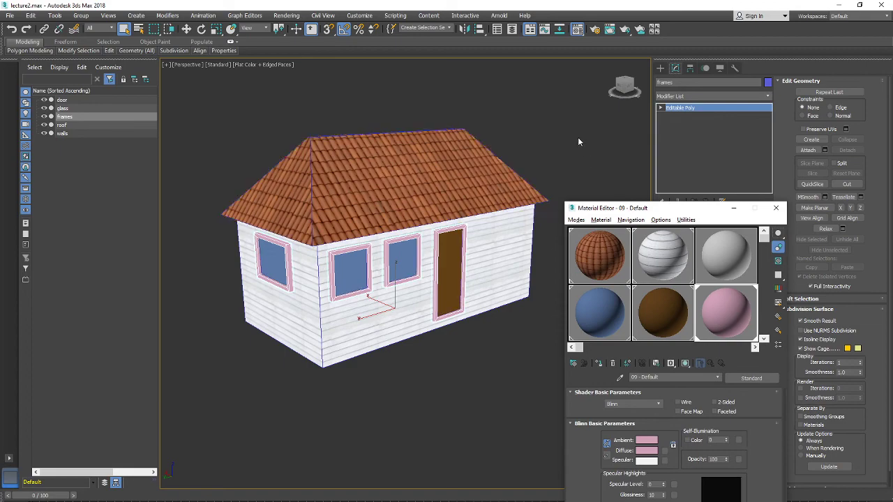
Turn off the edged-faces display and examine the textured house from several angles.
key(F4)
alt+middle_drag(360, 337, 422, 376)
scroll(357, 332, up, 3)
alt+middle_drag(422, 377, 340, 382)
scroll(408, 376, down, 4)
alt+middle_drag(340, 381, 374, 377)
middle_drag(374, 378, 397, 360)
alt+middle_drag(397, 360, 361, 365)
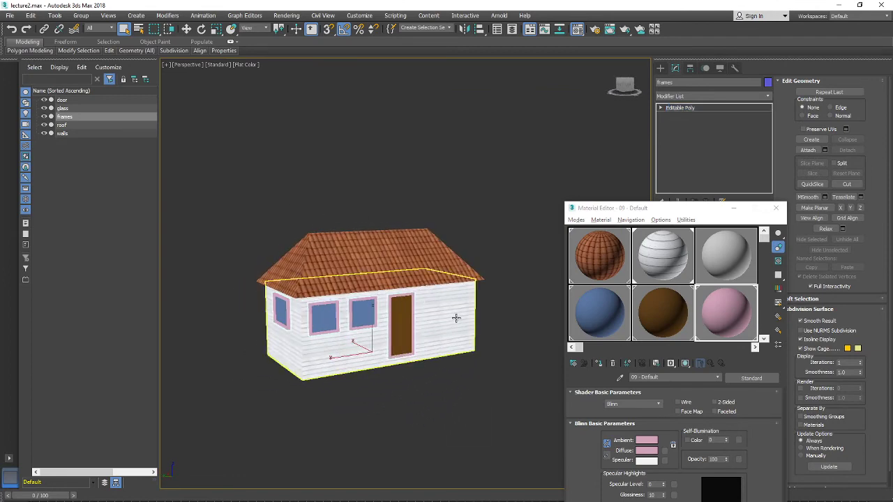
Select the walls, roof and glass objects in turn to review the separate parts of the house.
click(456, 317)
scroll(330, 319, up, 3)
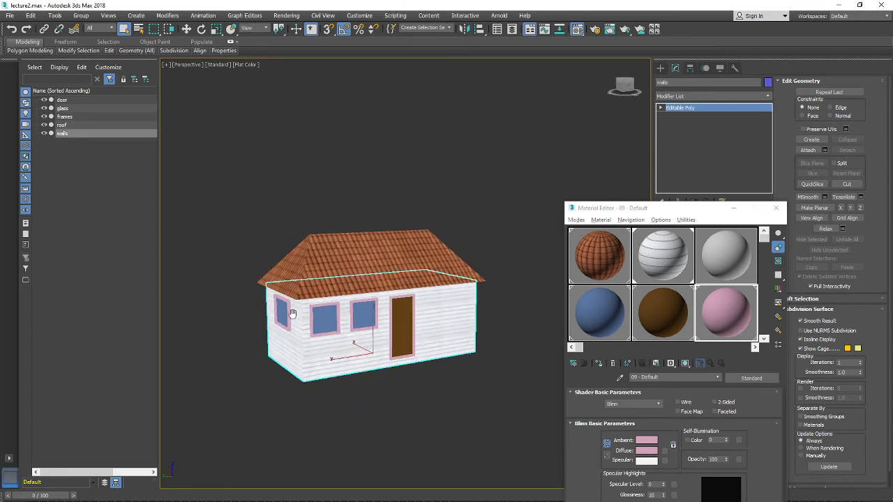
click(360, 227)
alt+middle_drag(359, 227, 339, 304)
scroll(298, 298, down, 4)
scroll(312, 319, up, 4)
click(311, 310)
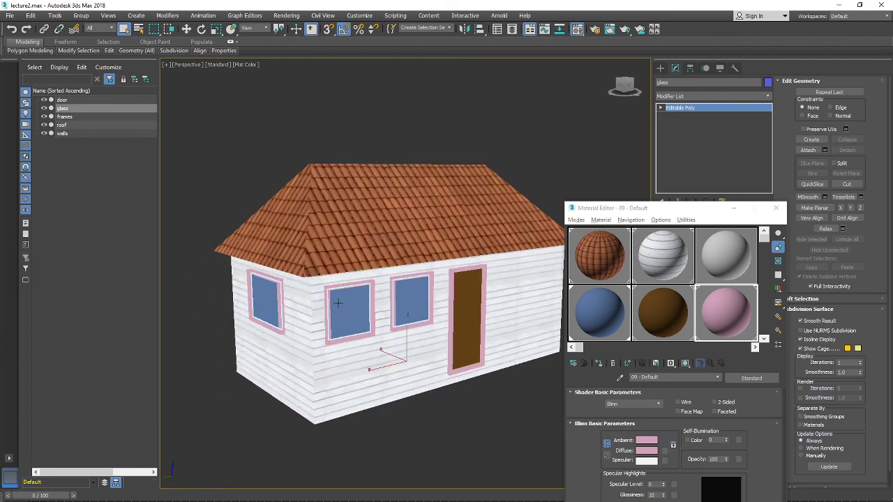
alt+middle_drag(442, 317, 409, 309)
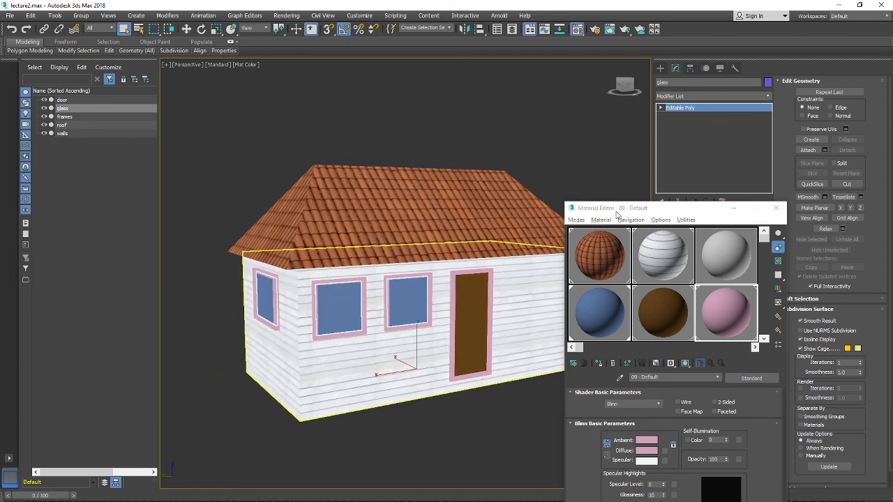
Move the Material Editor clear of the house and match the blue, pink and brown materials to the glass, frames and door.
drag(616, 212, 680, 75)
click(659, 176)
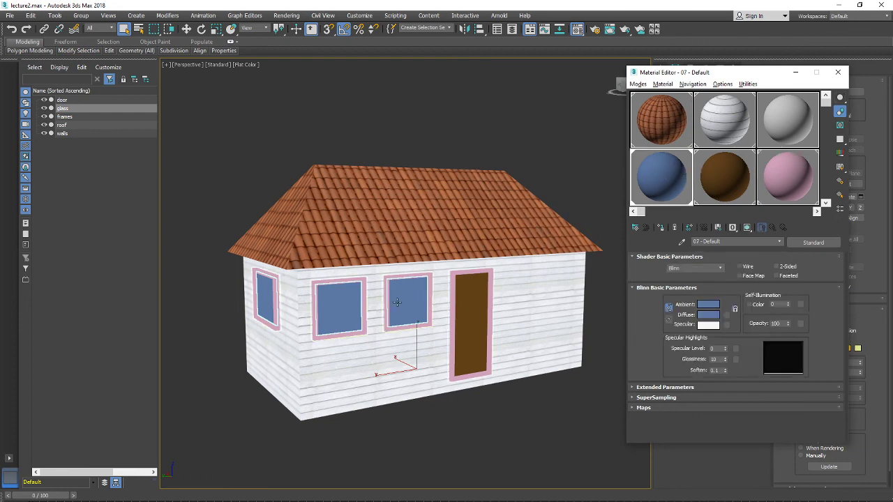
click(386, 281)
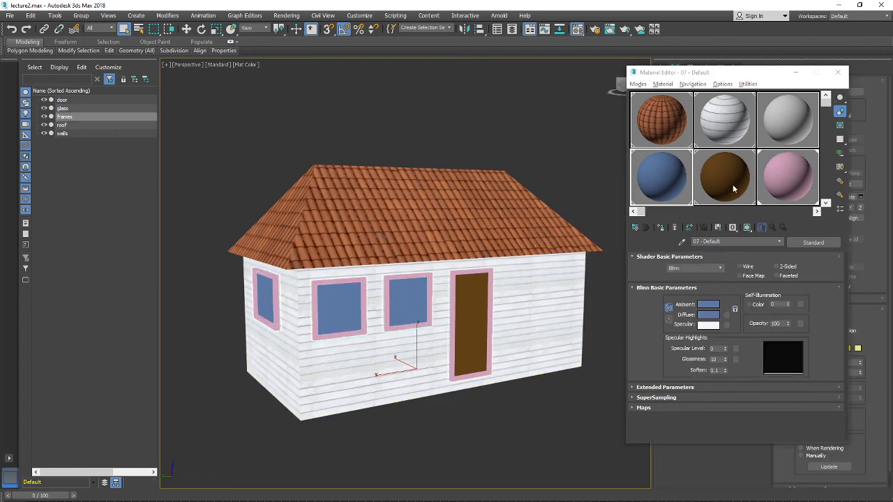
click(787, 180)
click(473, 301)
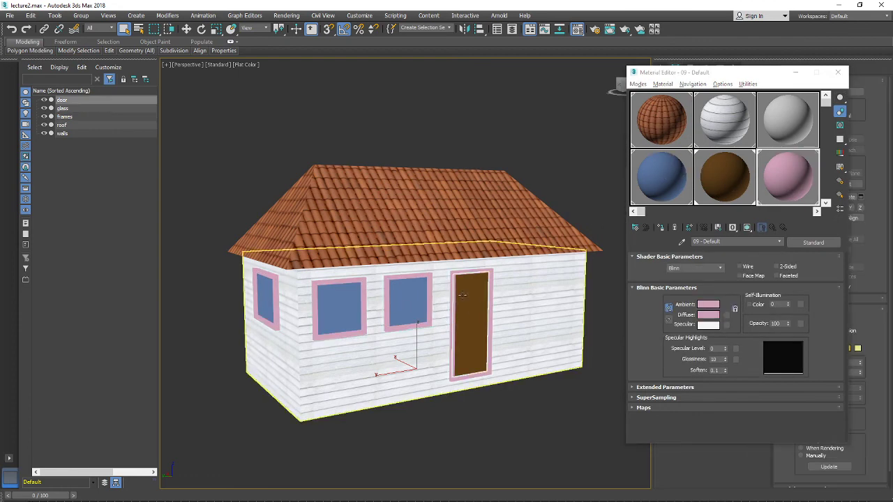
click(739, 174)
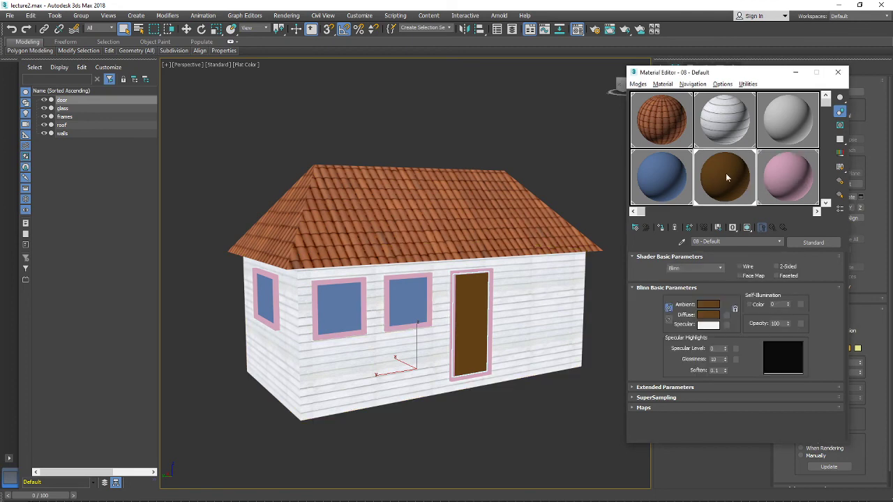
Select all the house objects together: door, glass, frames, roof and walls.
alt+middle_drag(516, 314, 454, 282)
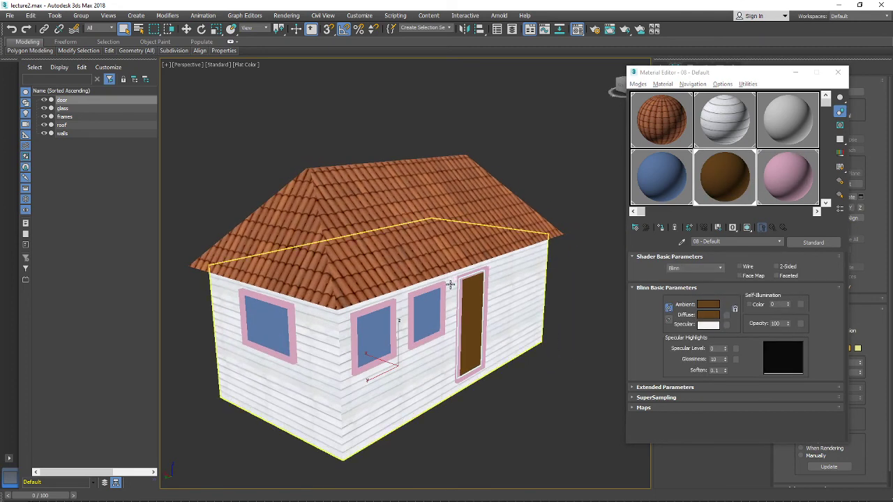
scroll(446, 300, down, 3)
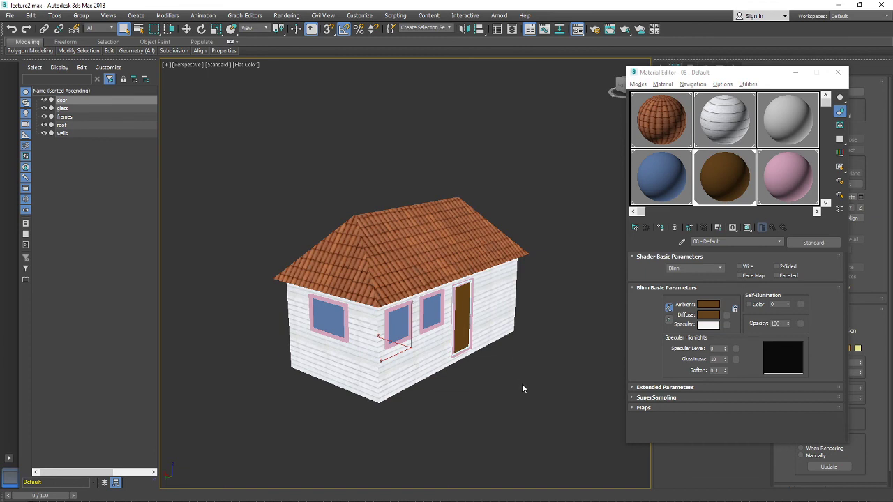
drag(567, 430, 241, 158)
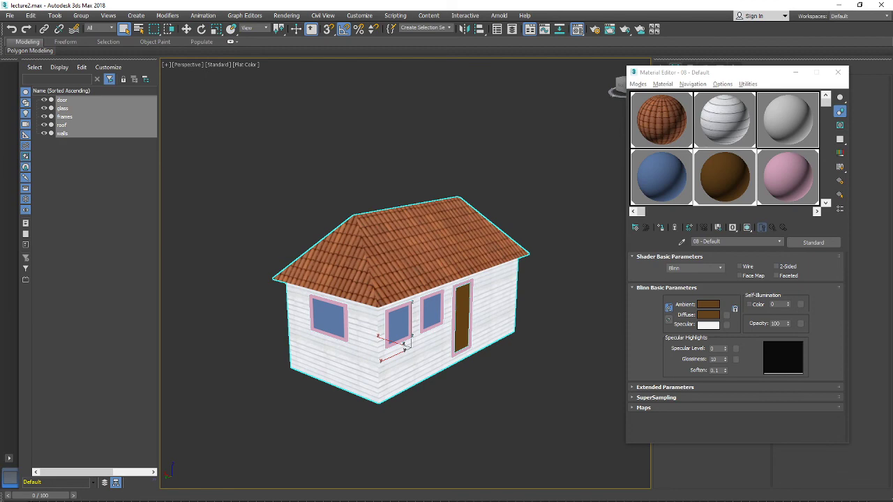
click(78, 501)
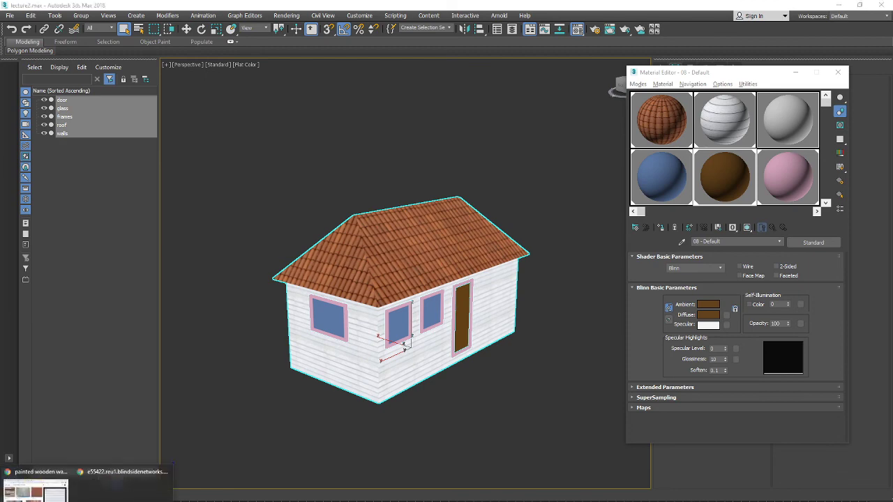
click(175, 501)
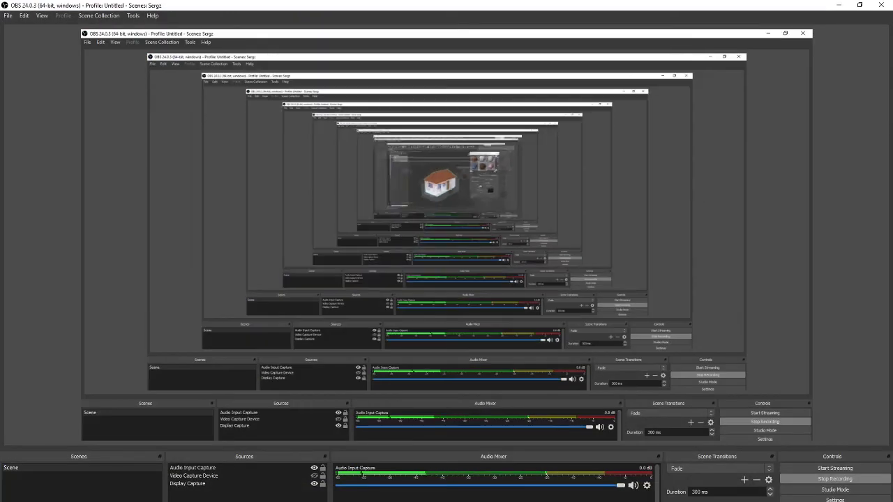